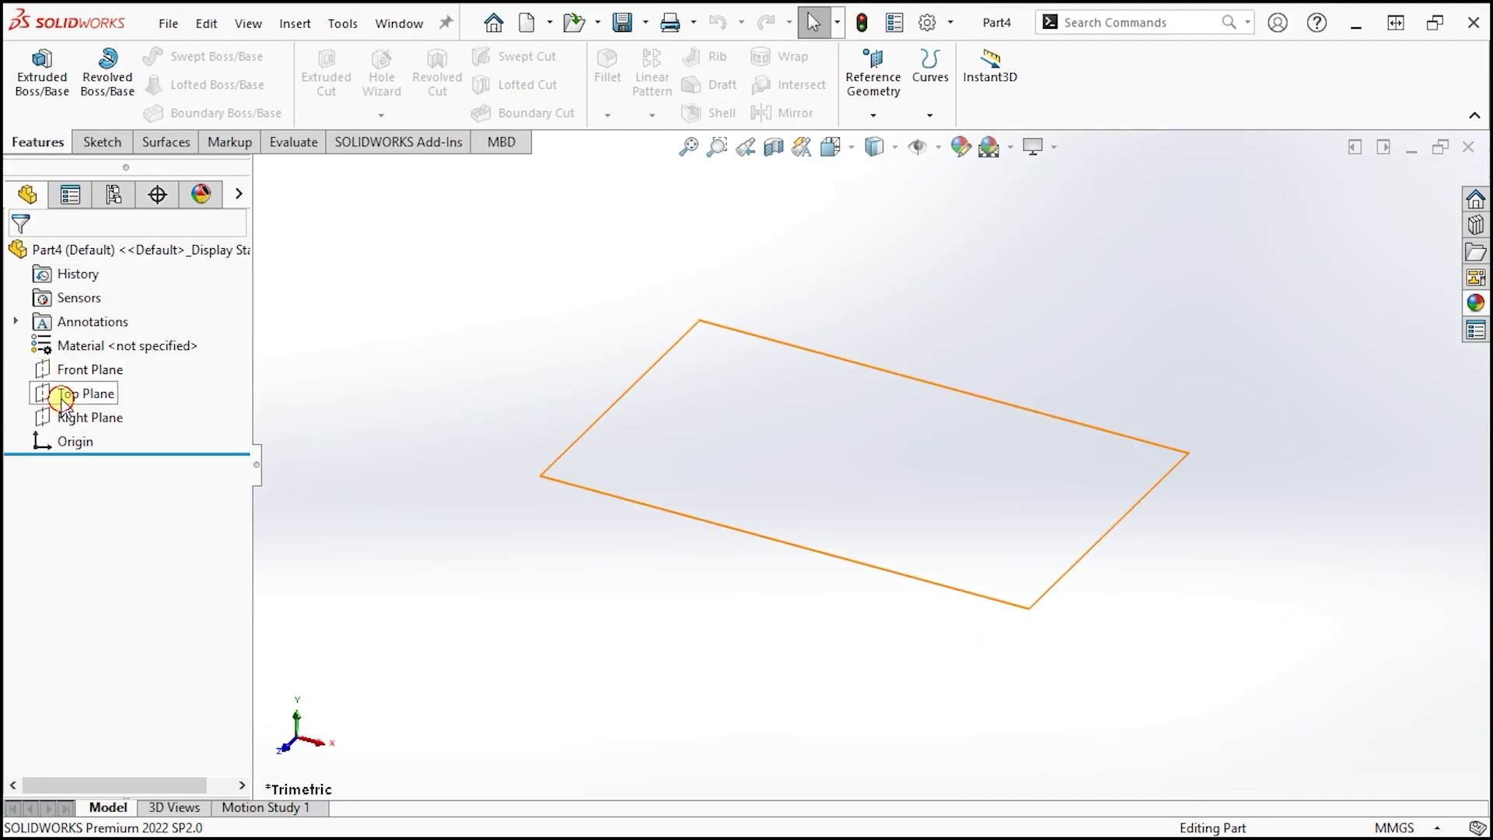
# Step: Start a sketch on the Top Plane and draw a center rectangle about the origin
pyautogui.click(59, 393)
pyautogui.click(91, 365)
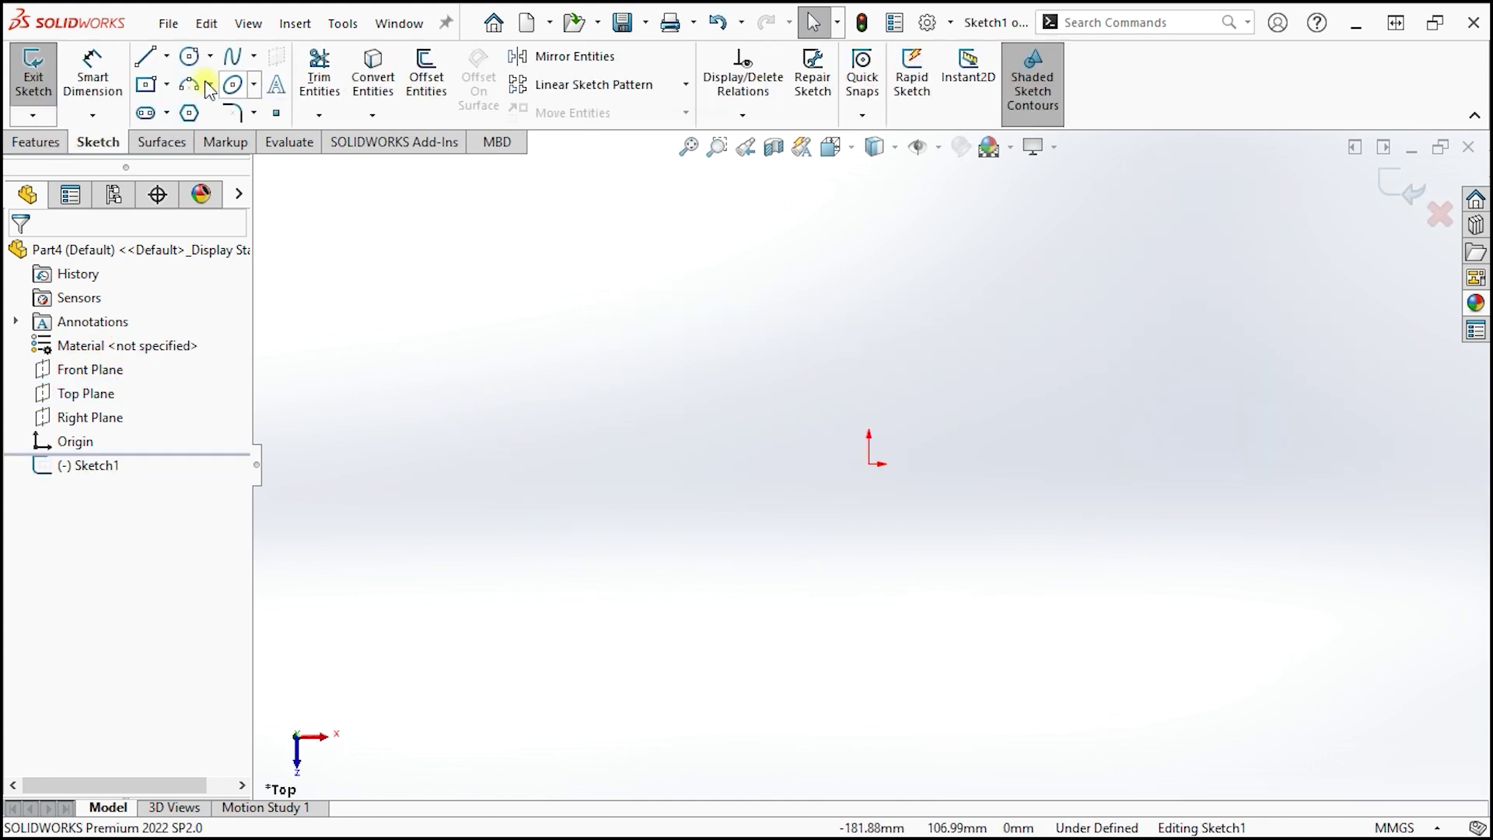
pyautogui.press('r')
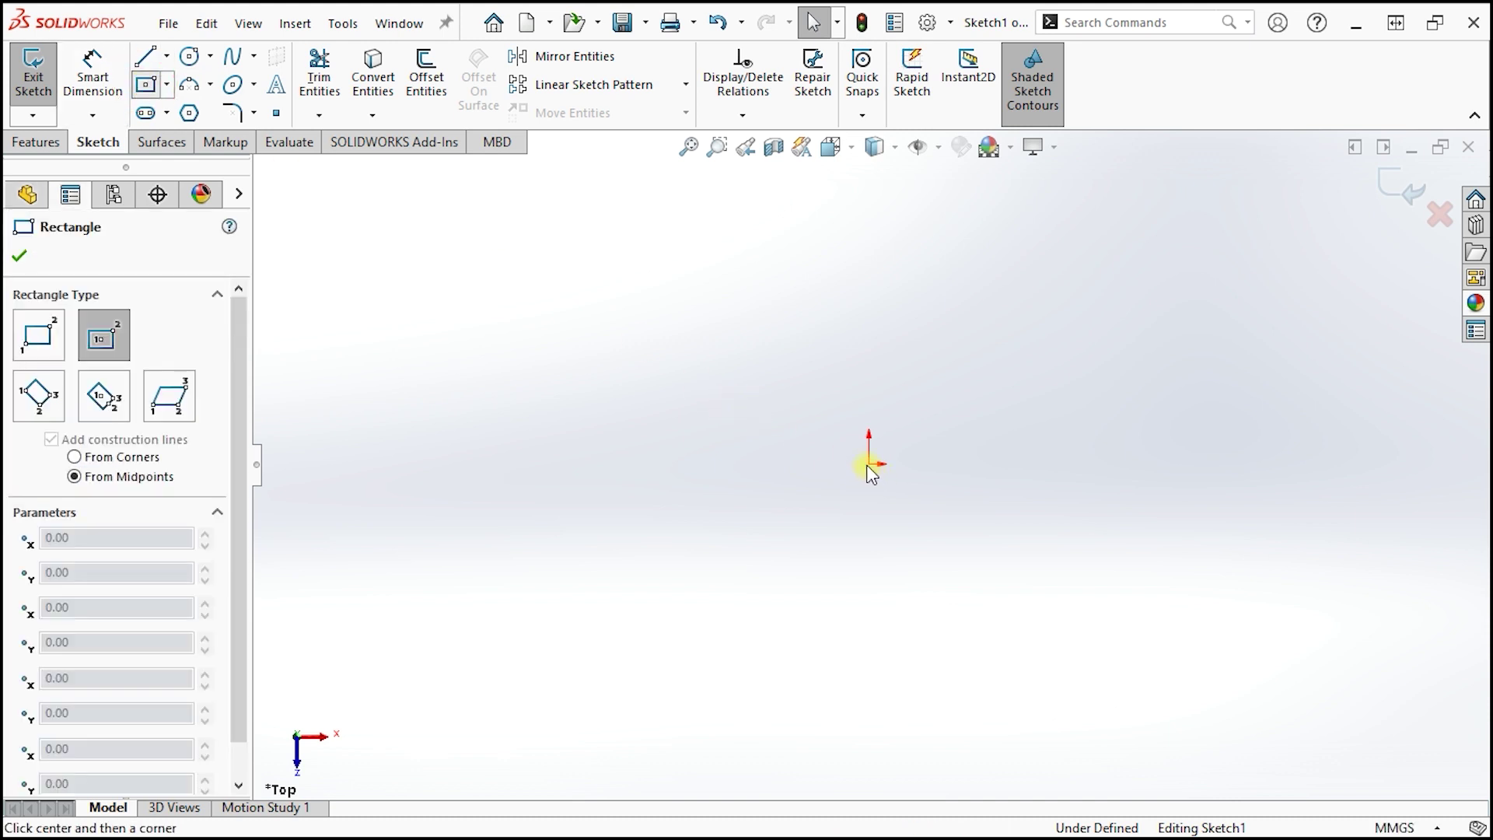
pyautogui.click(869, 463)
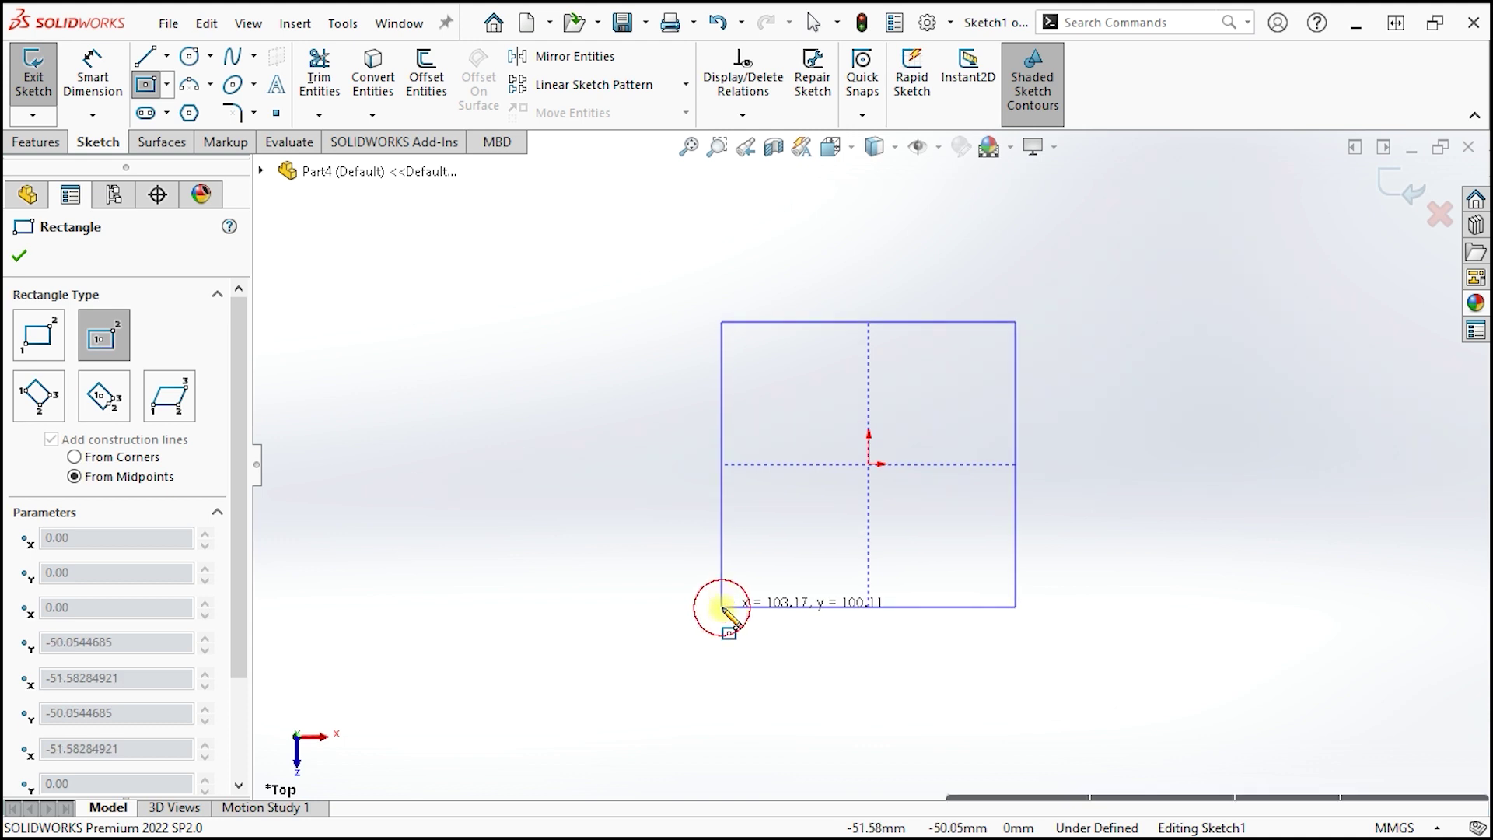
pyautogui.click(720, 607)
# Step: Add a 103.17 width dimension above the rectangle
pyautogui.click(93, 78)
pyautogui.click(812, 464)
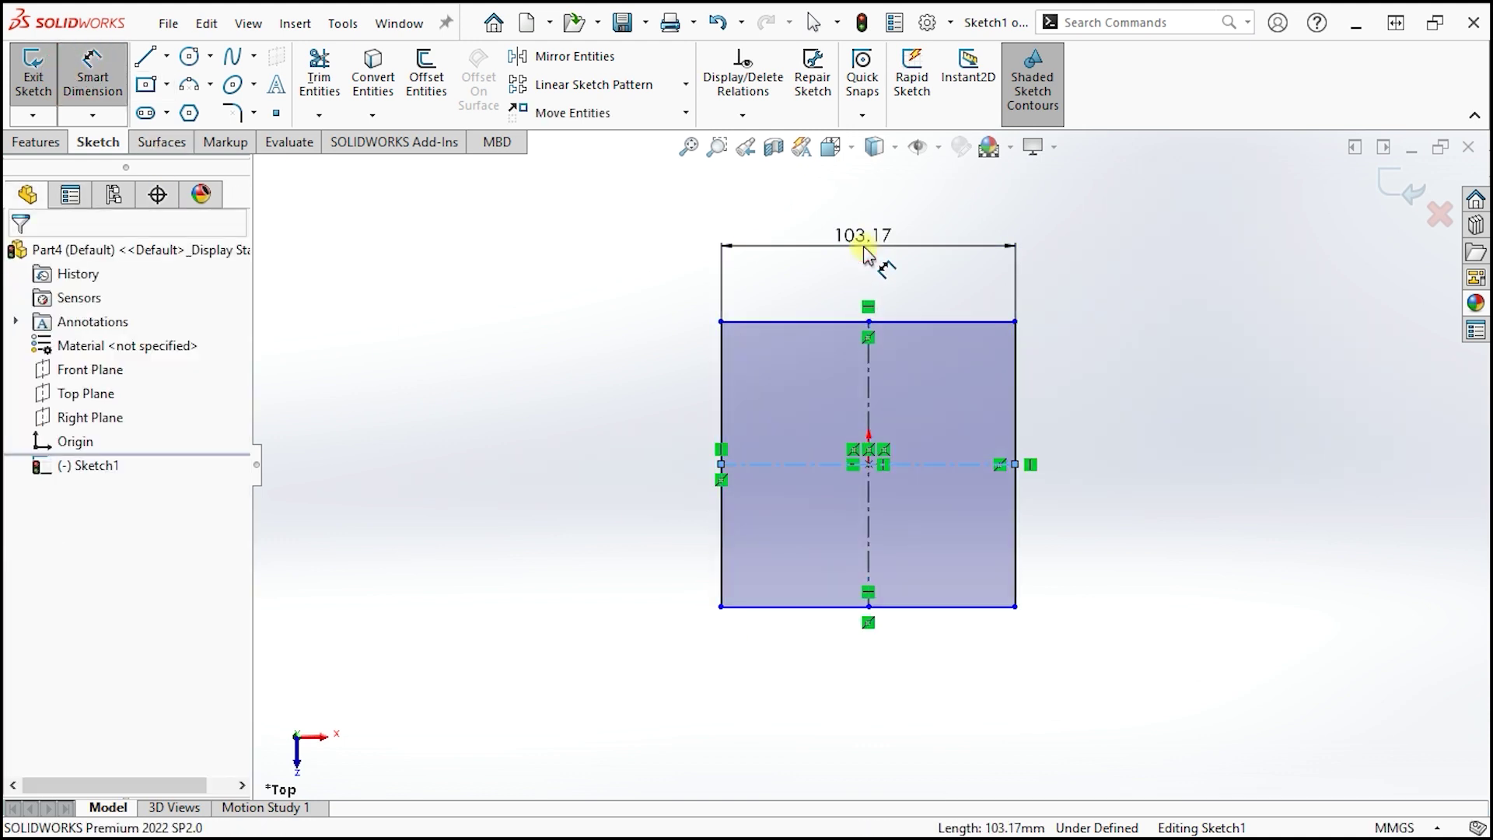
pyautogui.click(863, 253)
# Step: Change the rectangle's width dimension to 100
pyautogui.write('1')
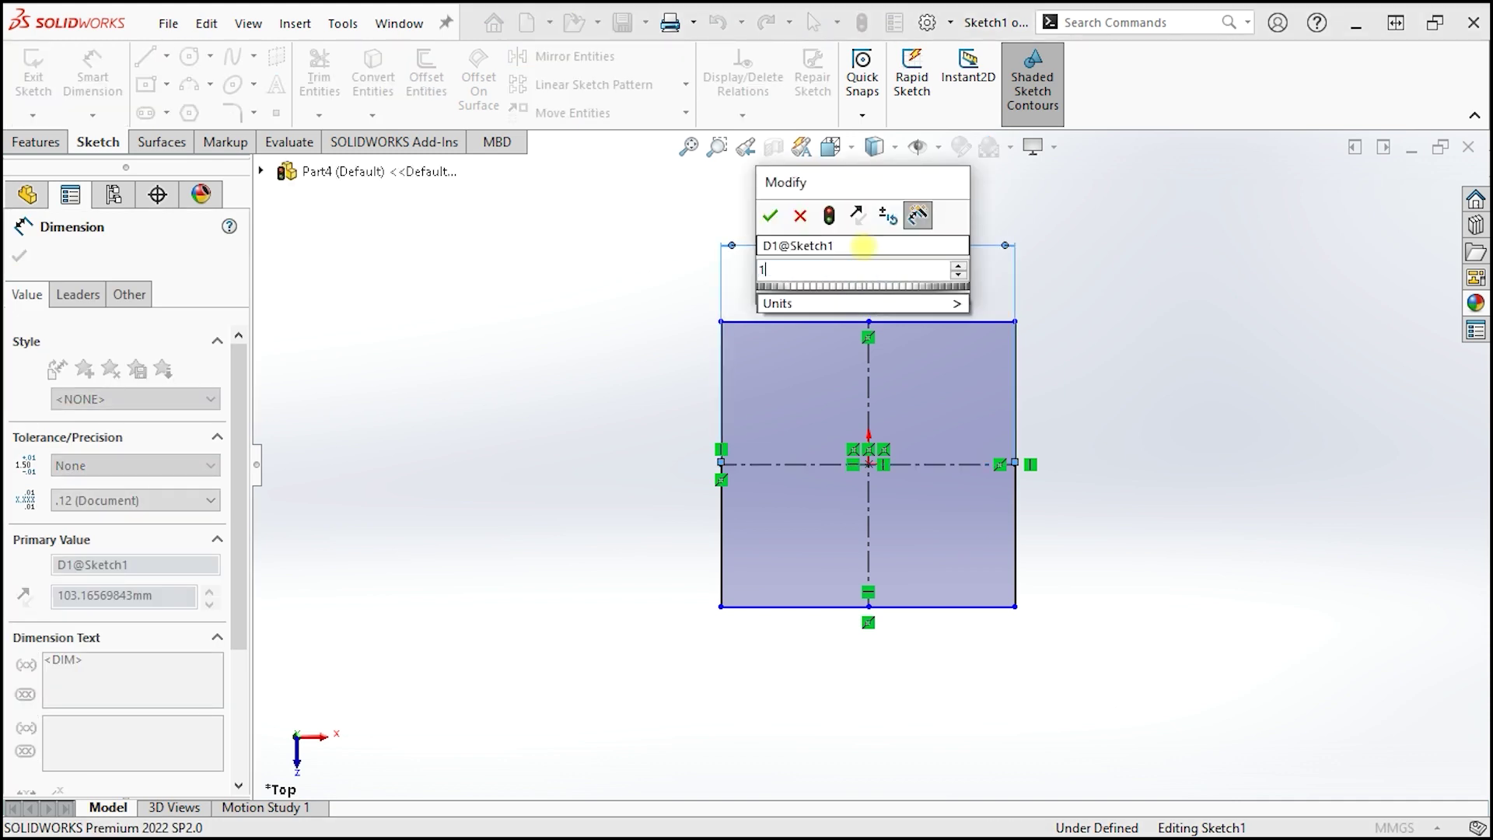
pyautogui.write('00')
pyautogui.press('Return')
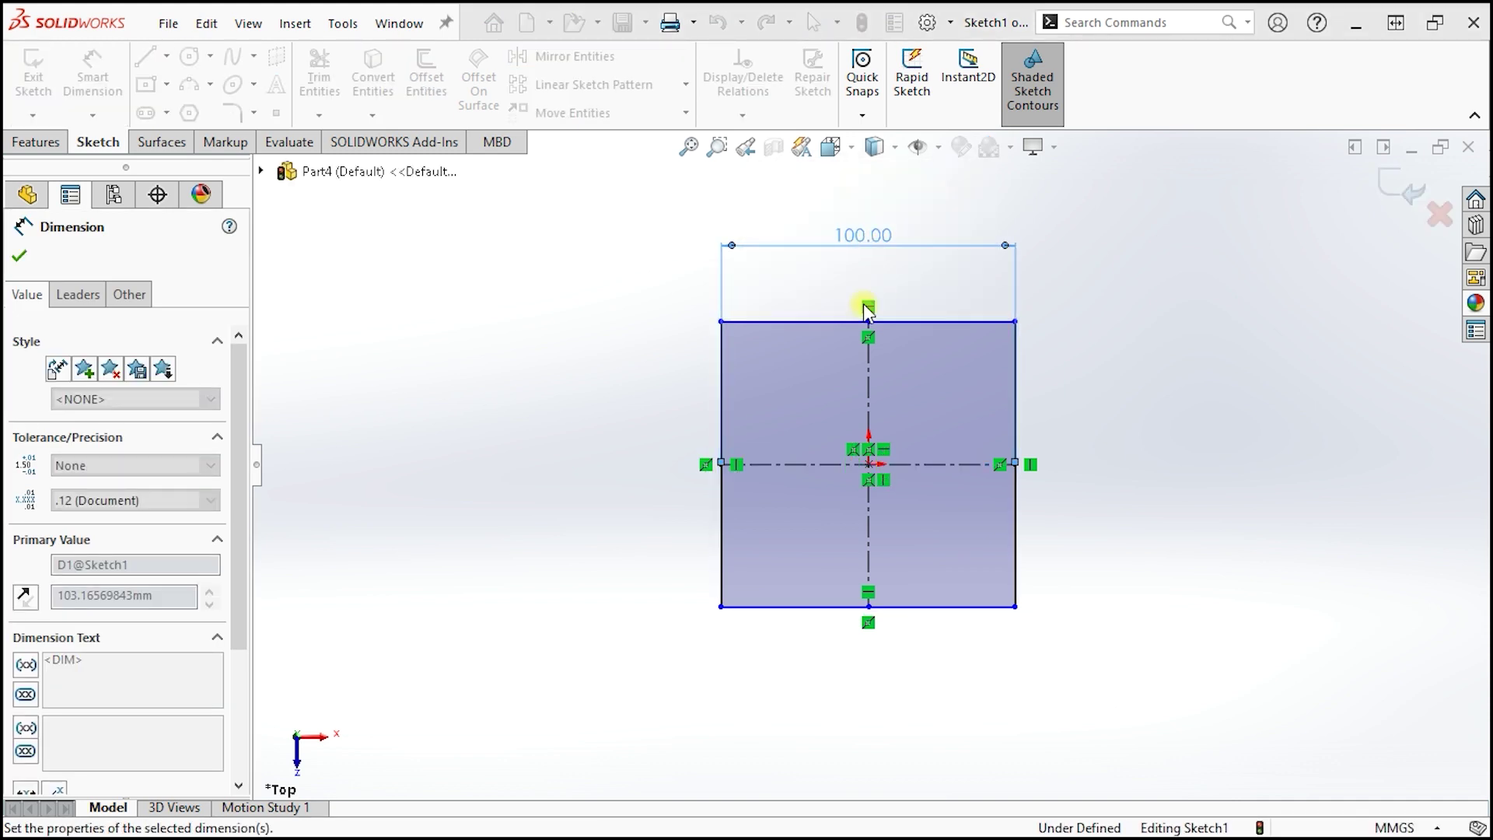
pyautogui.press('Escape')
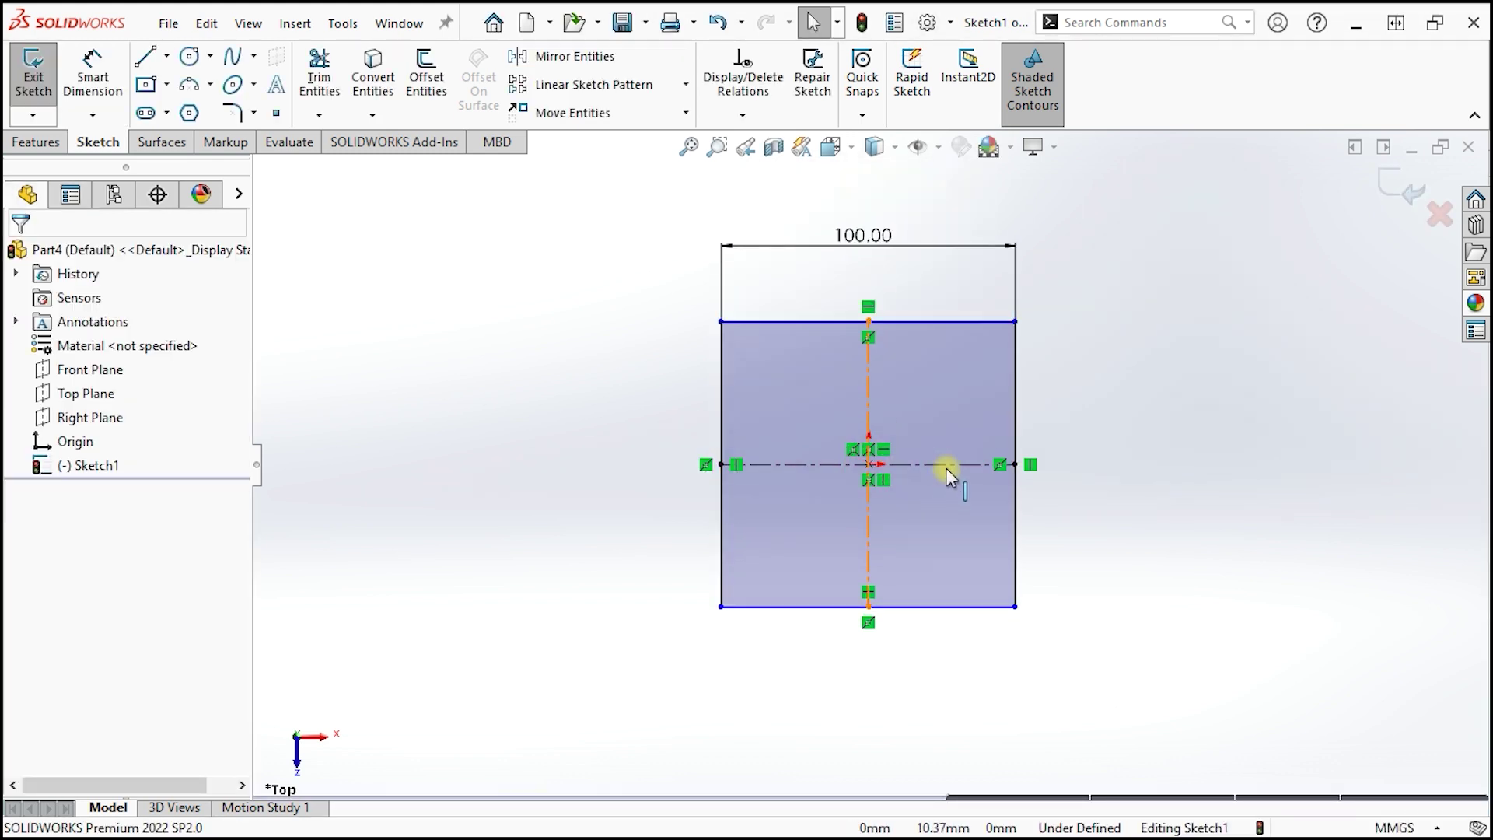
# Step: Make the horizontal and vertical centrelines equal so the square is fully defined
pyautogui.click(949, 465)
pyautogui.keyDown('ctrl'); pyautogui.click(949, 466); pyautogui.keyUp('ctrl')
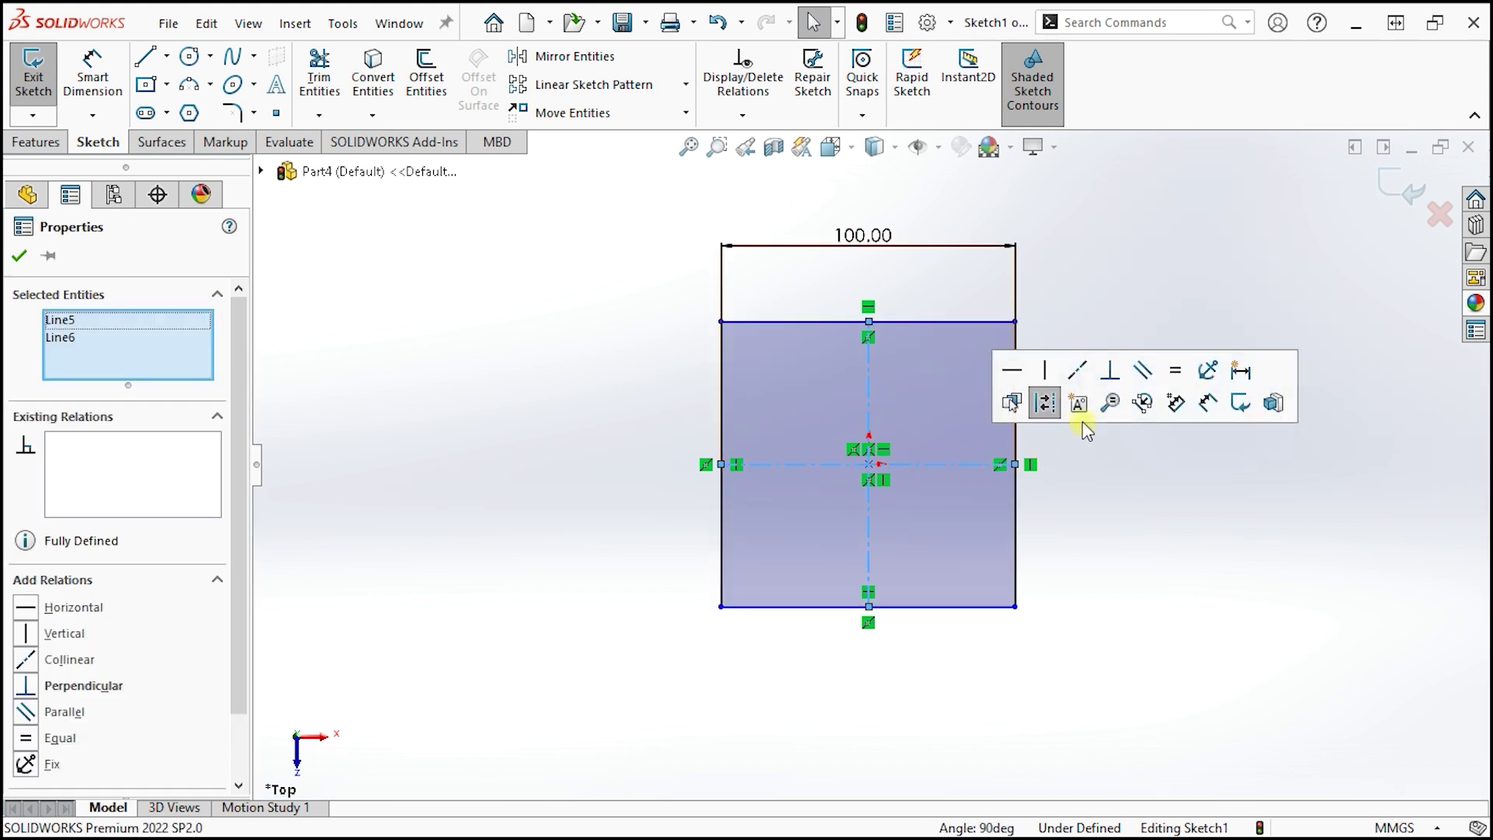
pyautogui.click(1175, 371)
pyautogui.click(1151, 290)
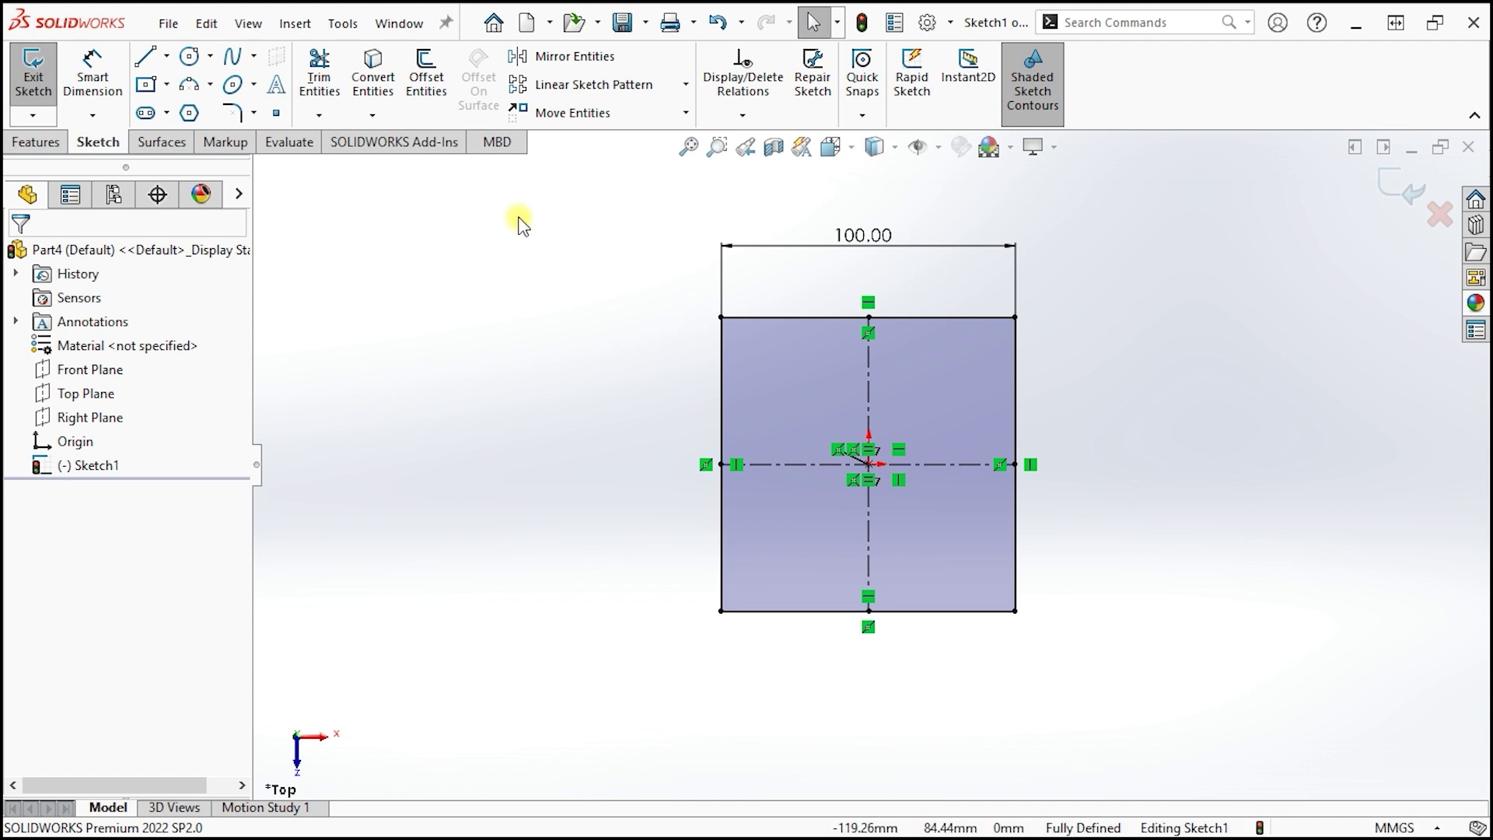
# Step: Fillet each of the square's four corners at 5 mm, accepting relation warnings, and close Sketch1
pyautogui.click(232, 117)
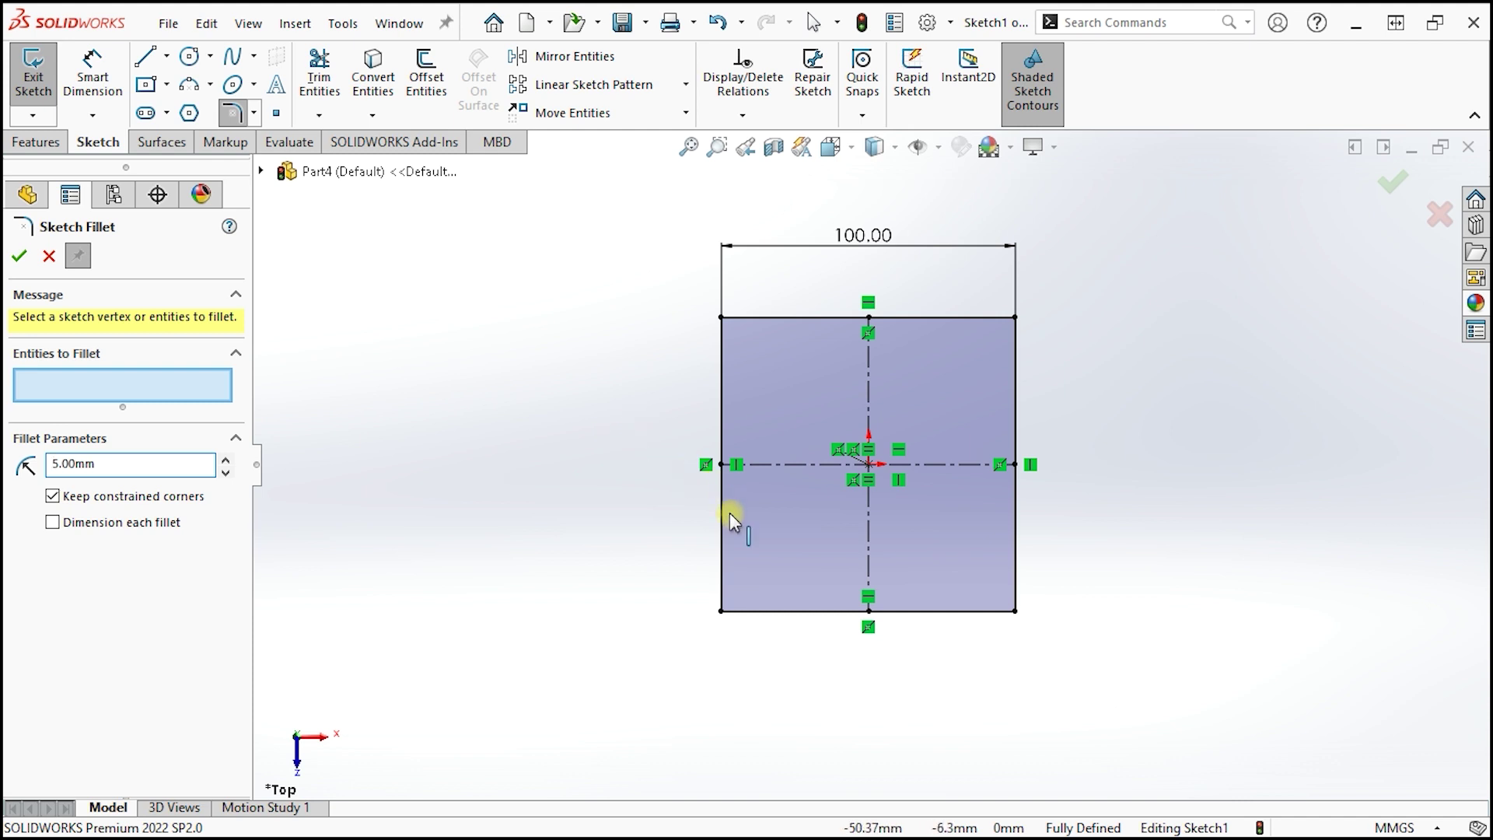
pyautogui.click(720, 612)
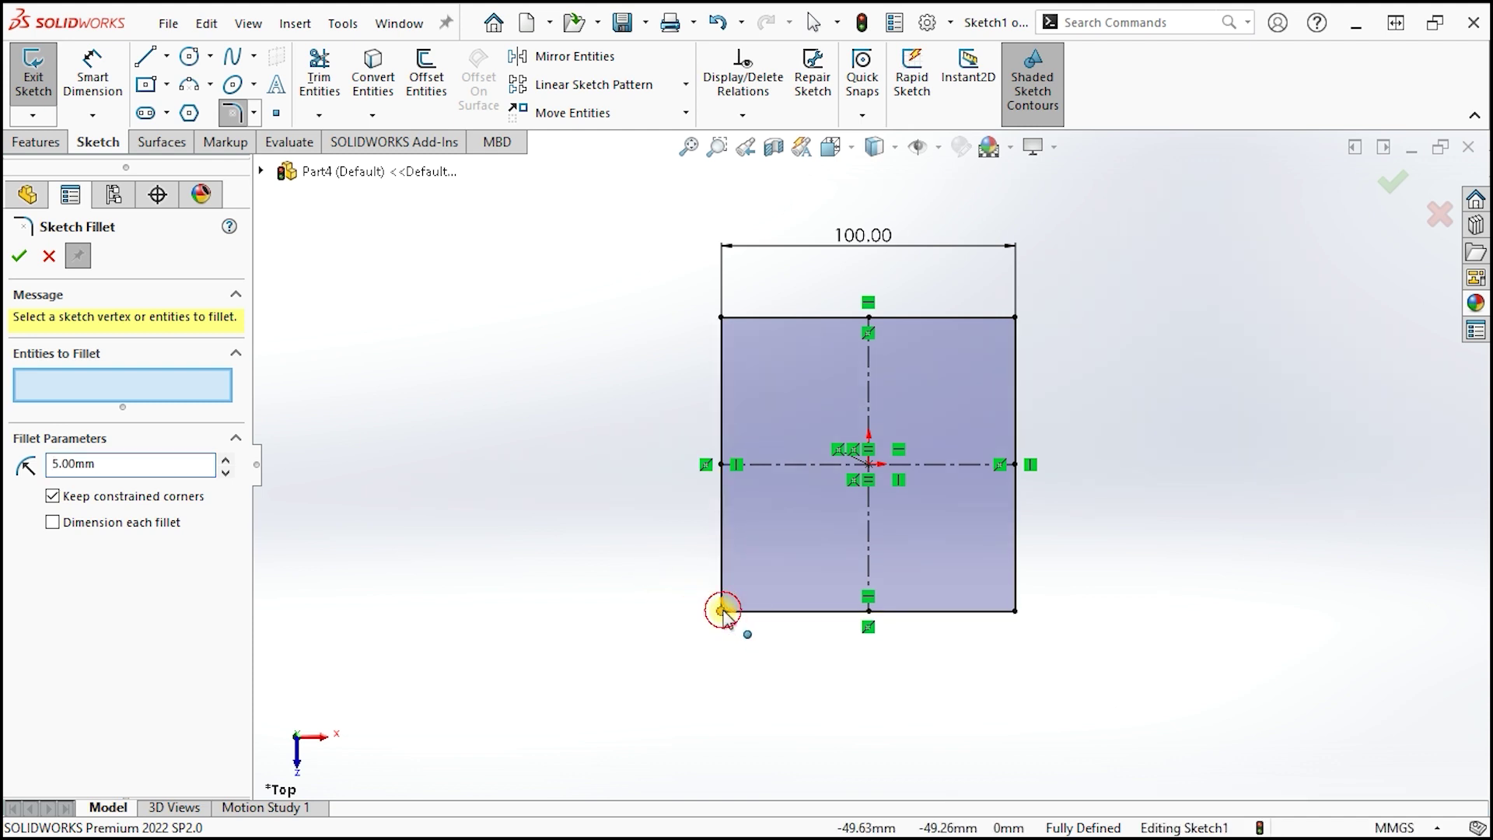
pyautogui.click(787, 457)
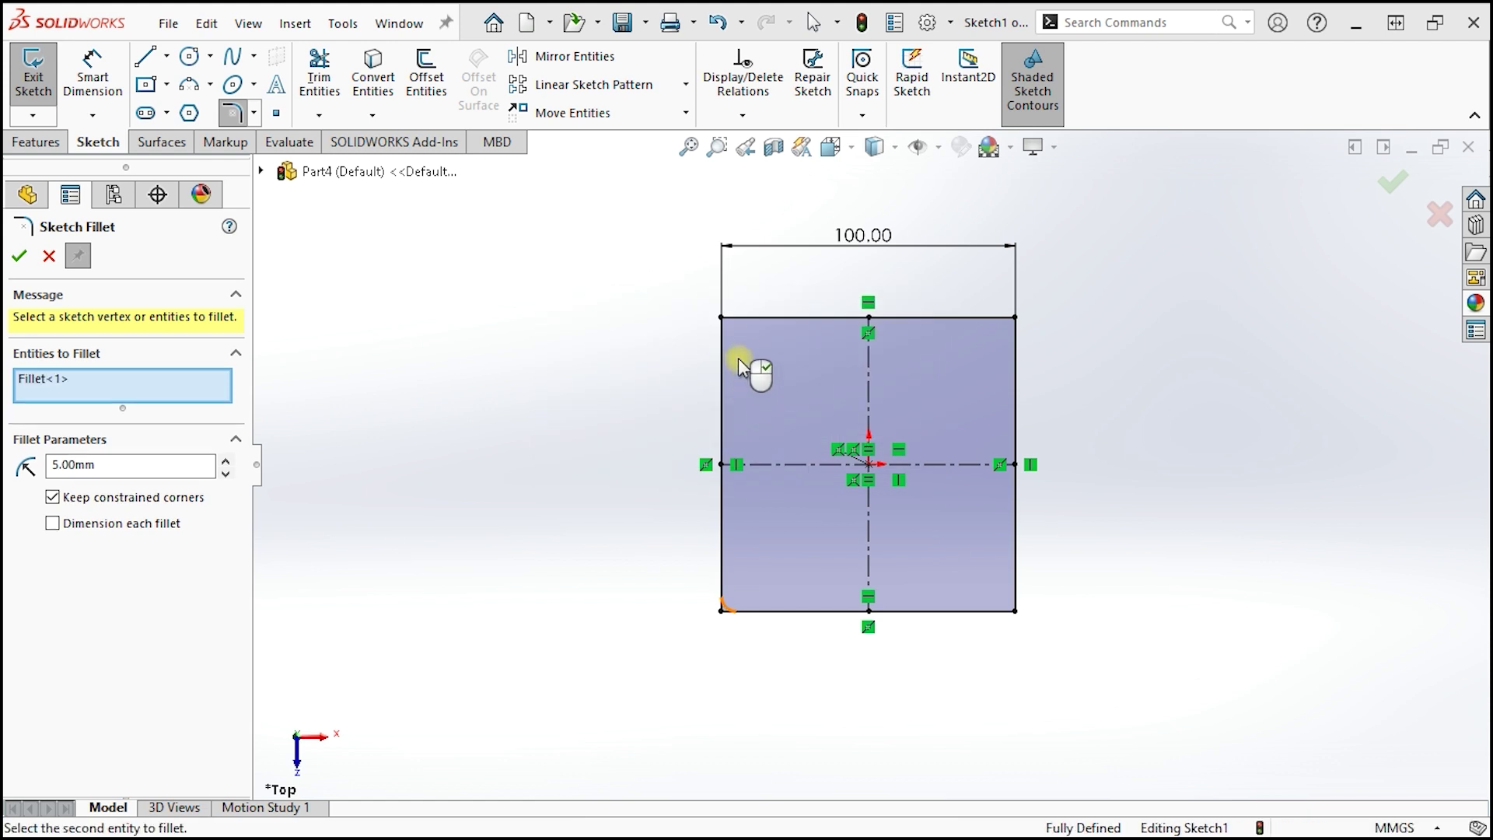
pyautogui.click(720, 318)
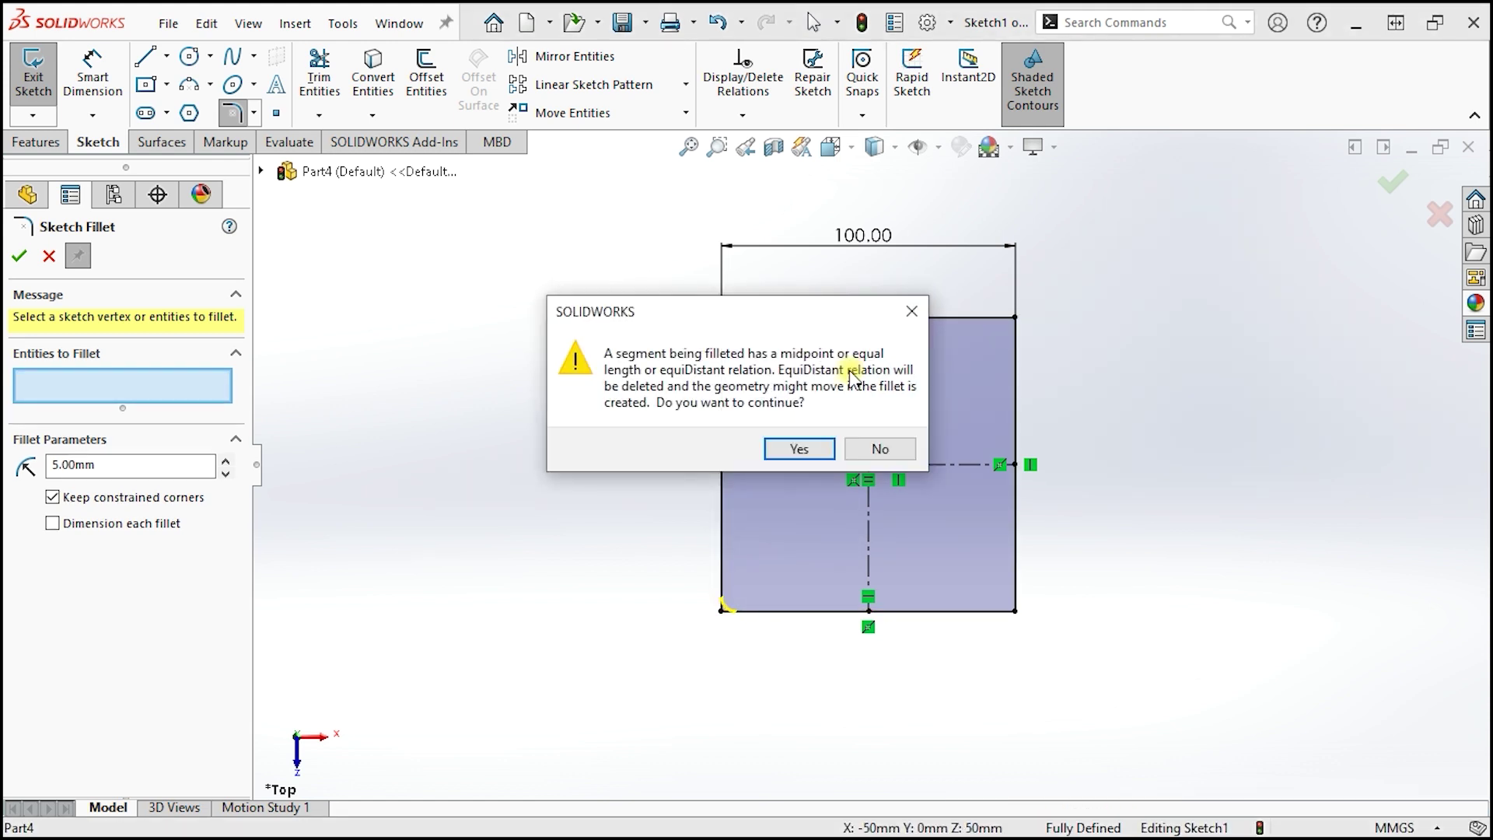
pyautogui.press('Return')
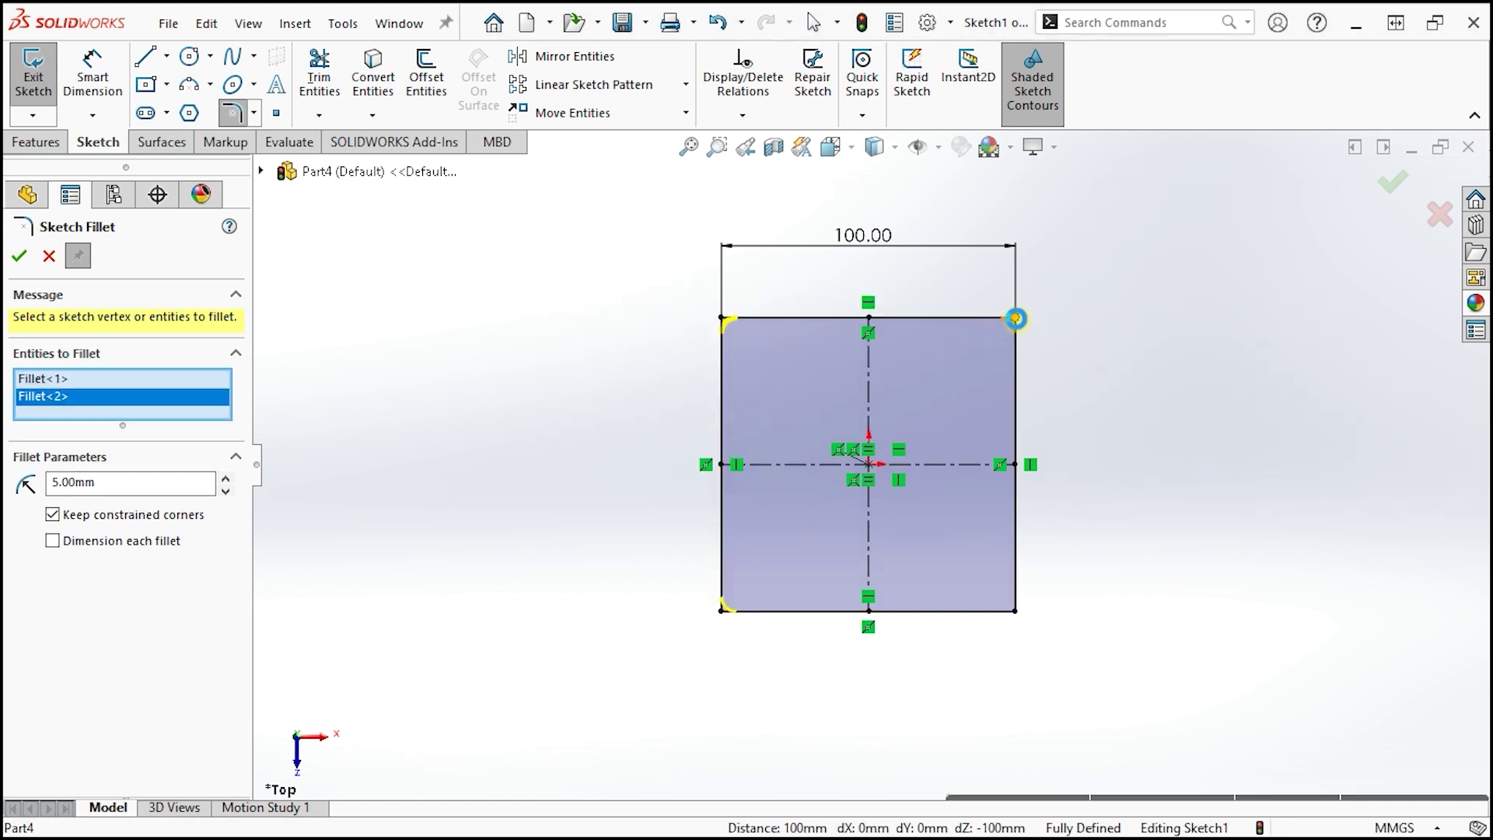
pyautogui.click(1015, 318)
pyautogui.press('Return')
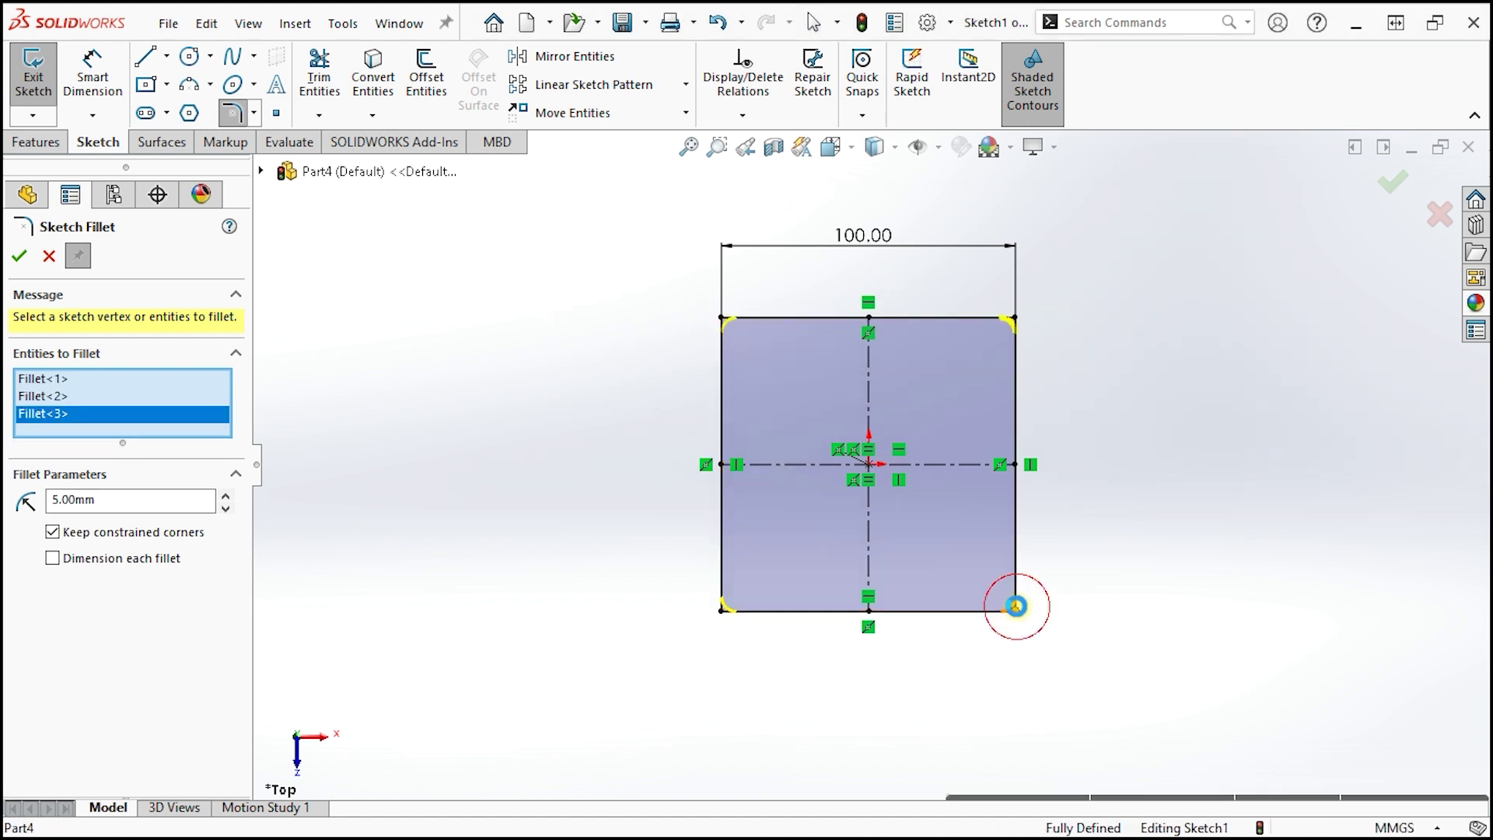
pyautogui.click(1015, 611)
pyautogui.press('Return')
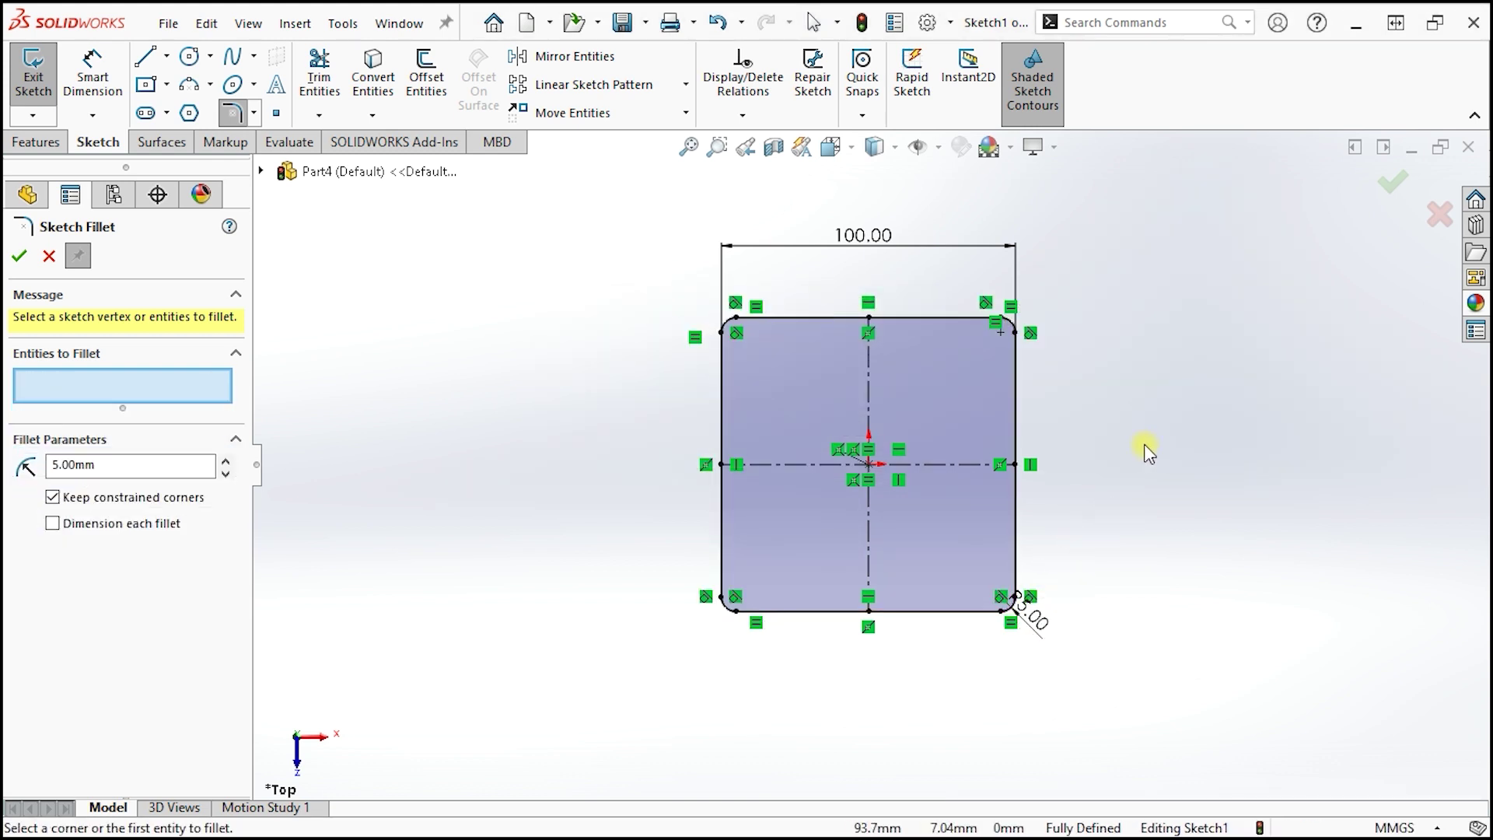
pyautogui.click(1396, 189)
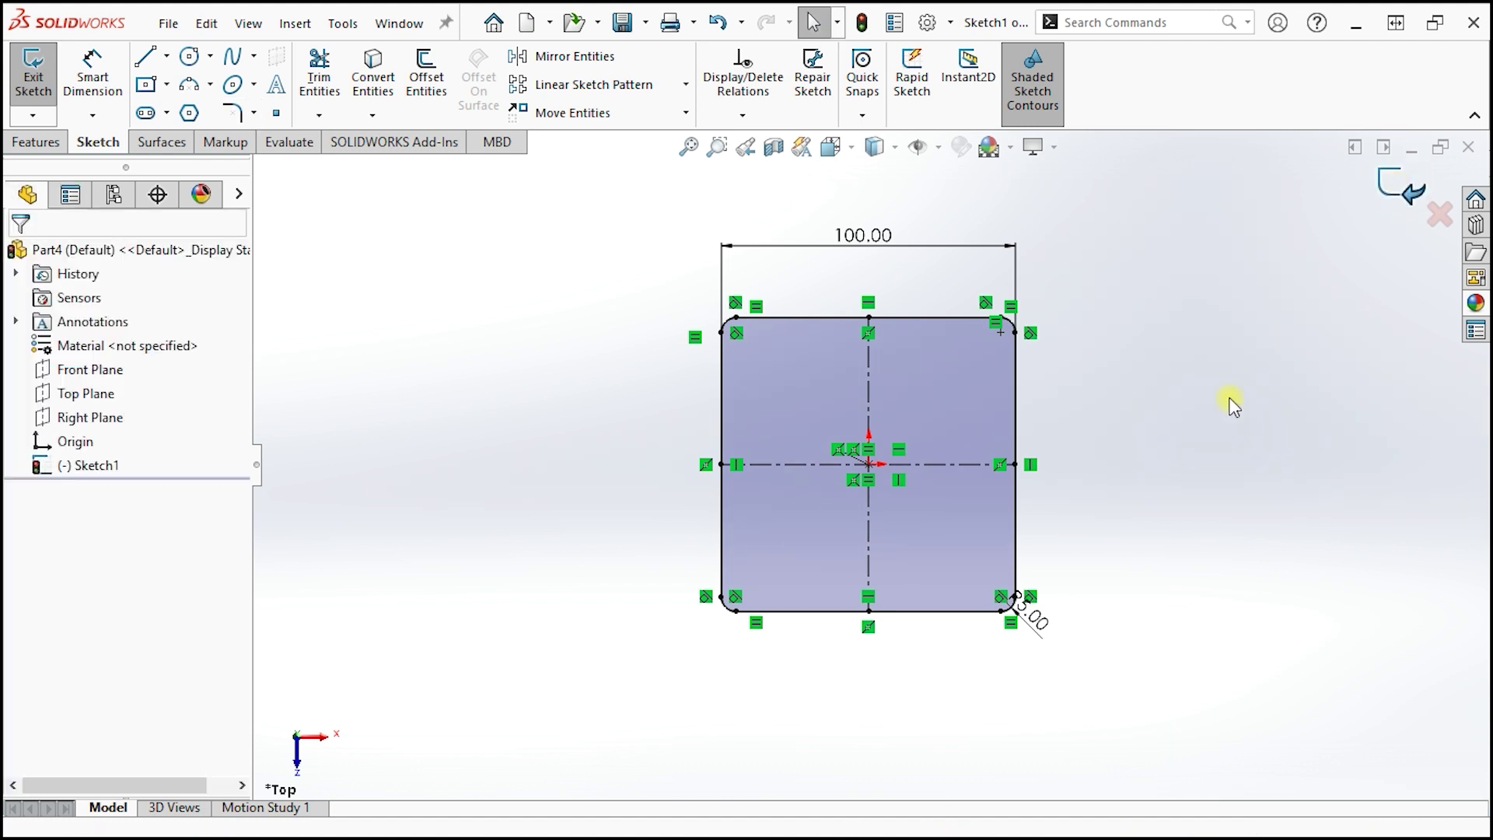
pyautogui.click(1375, 184)
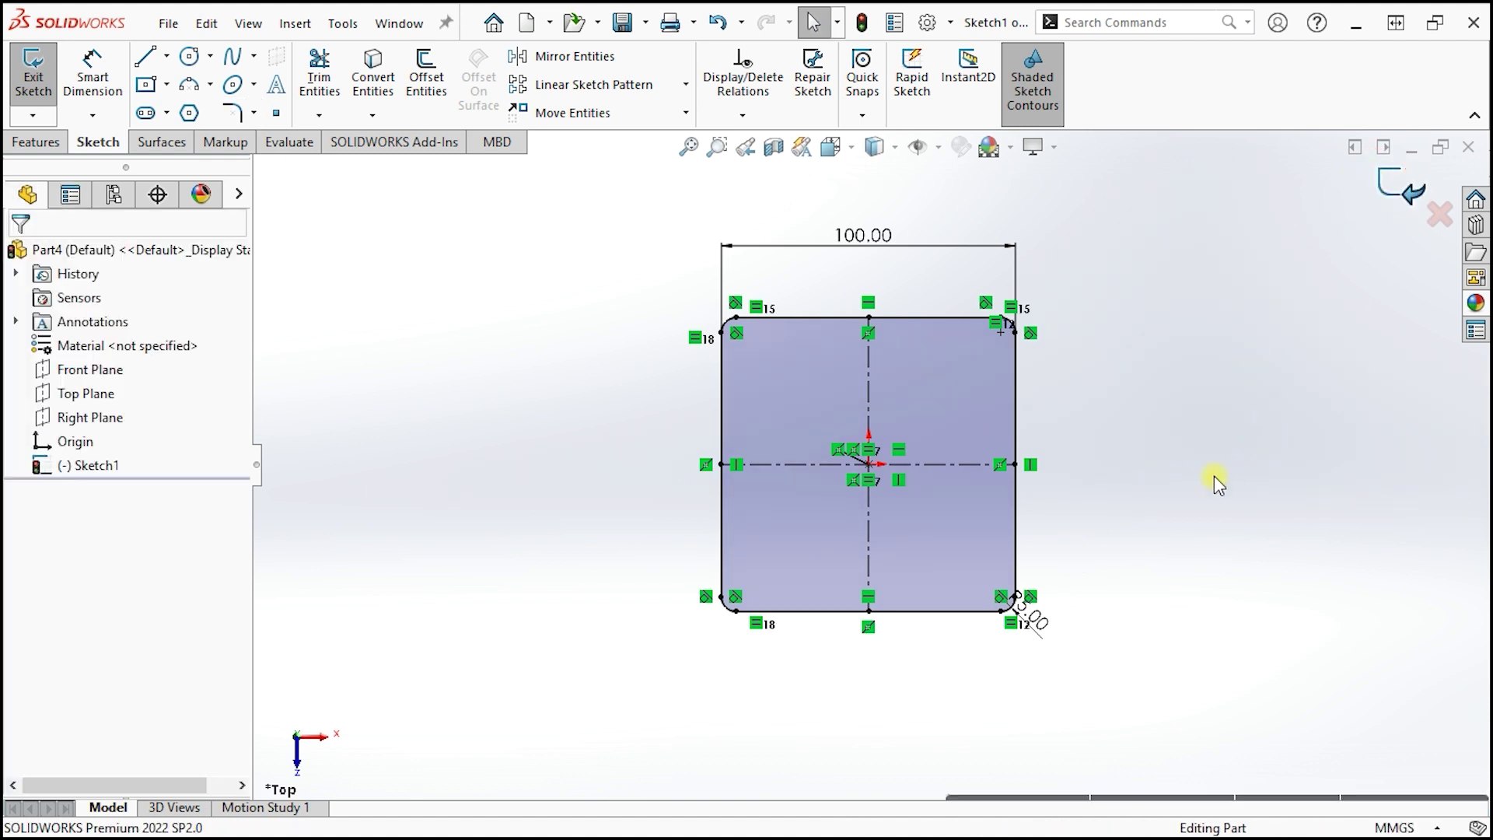
pyautogui.moveTo(807, 551); pyautogui.dragTo(807, 147, button='middle')
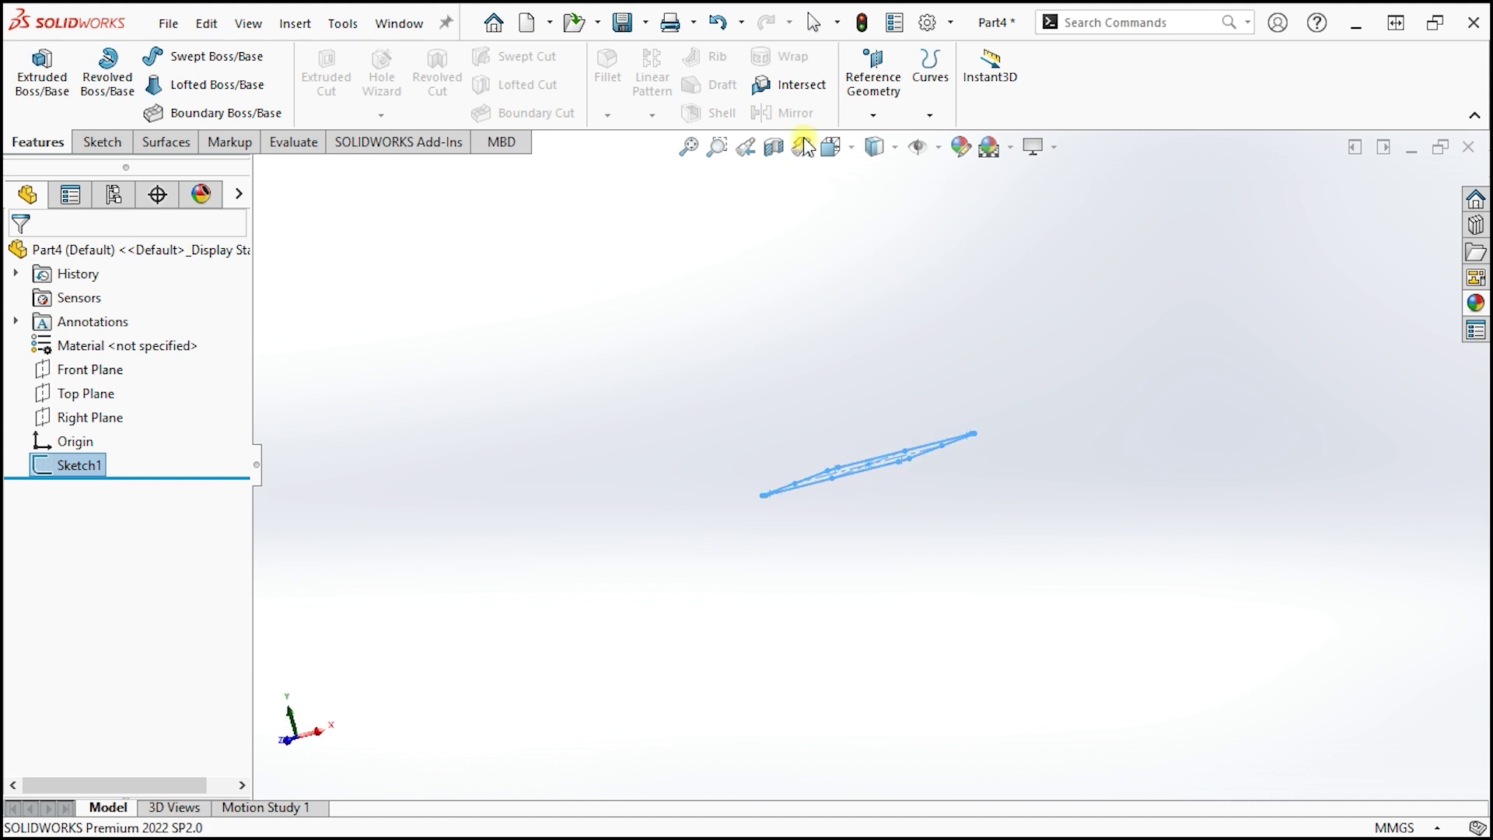
# Step: Create Plane1 parallel to the Top Plane at a 90 mm offset
pyautogui.click(873, 82)
pyautogui.click(865, 144)
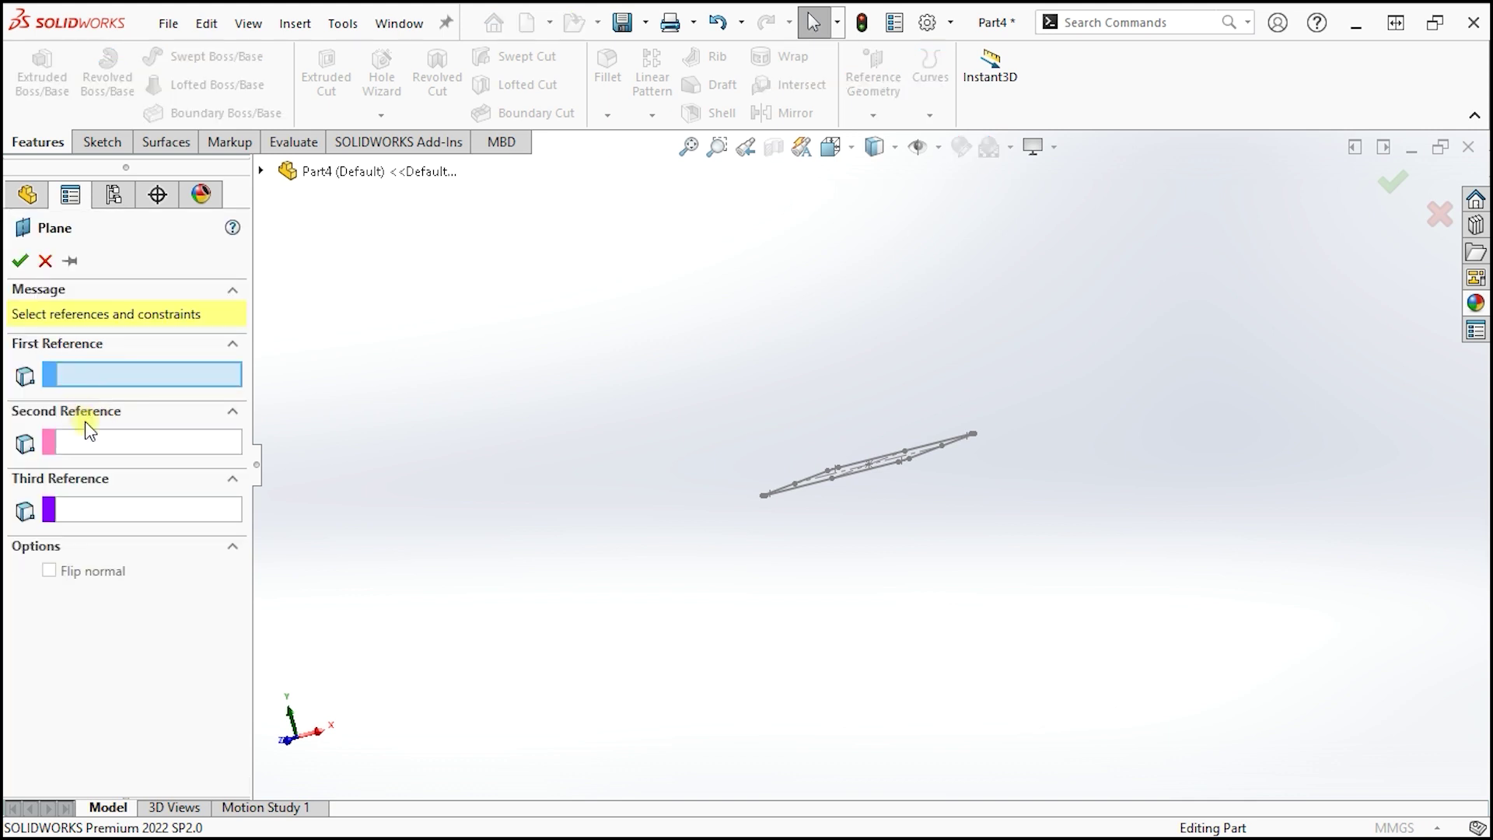
pyautogui.click(261, 173)
pyautogui.click(354, 315)
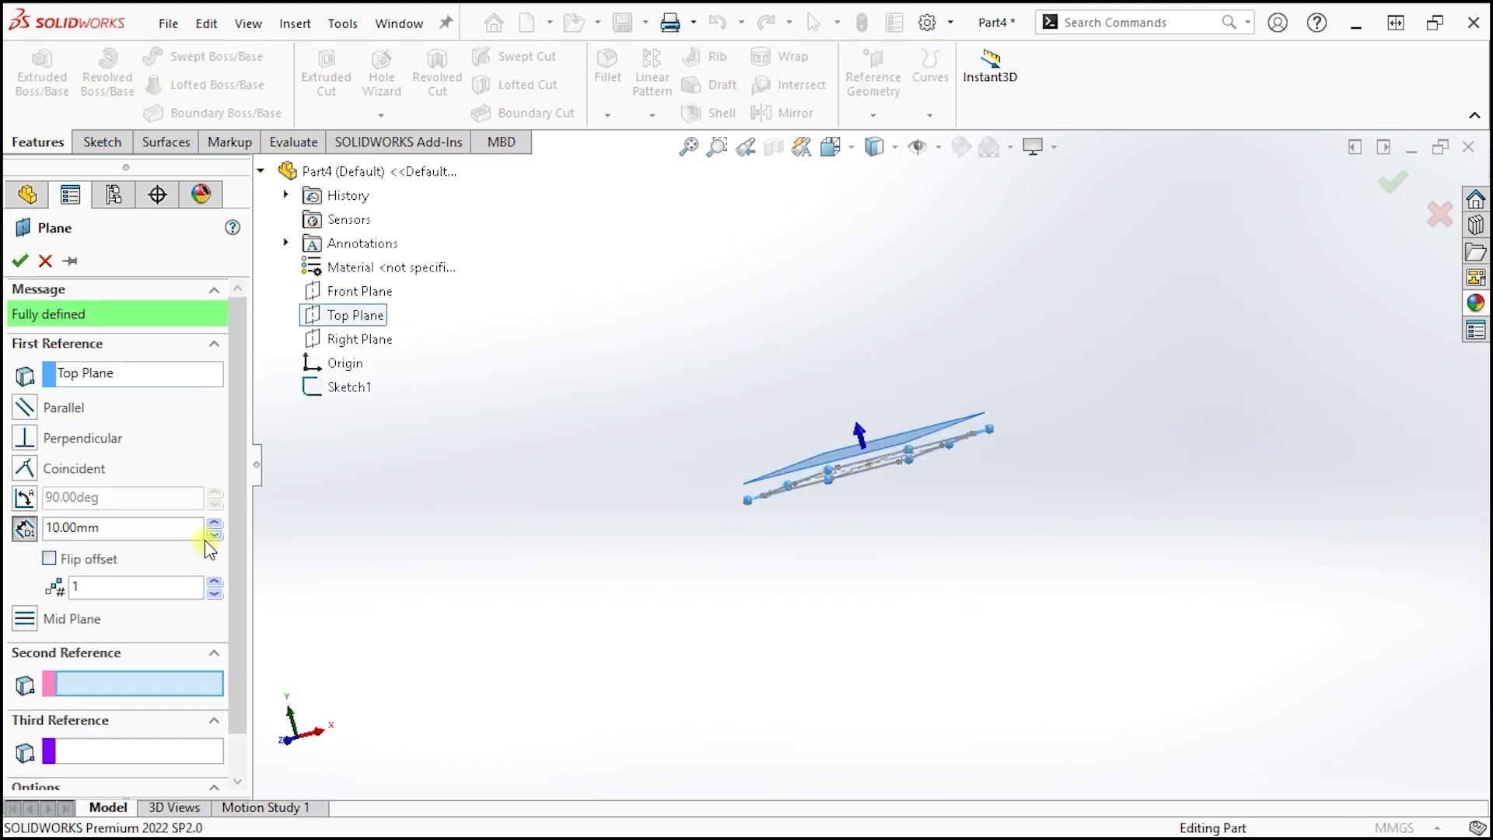
pyautogui.click(214, 523)
pyautogui.click(214, 523)
pyautogui.click(214, 523)
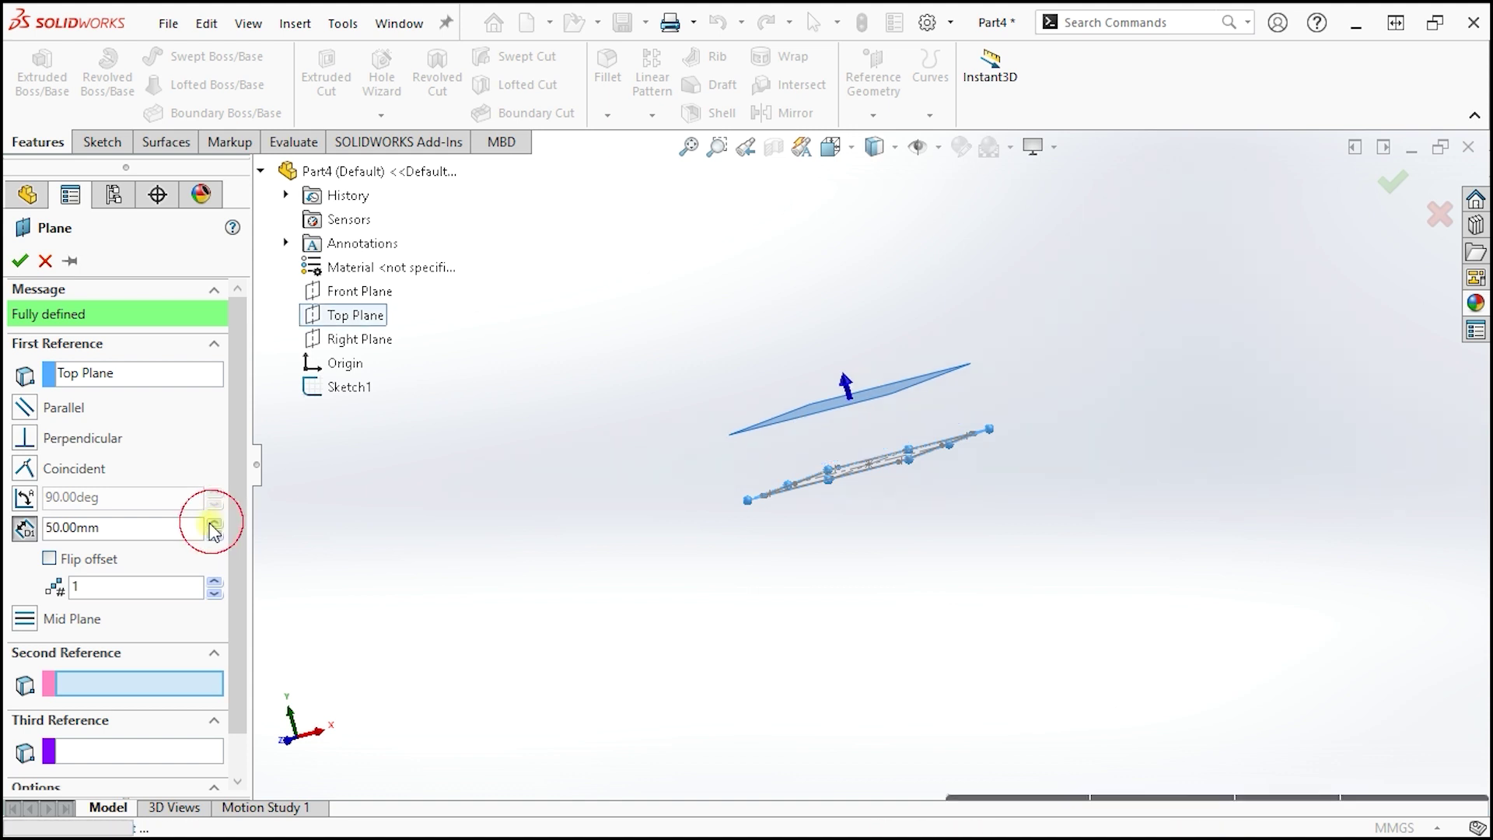
pyautogui.click(213, 523)
pyautogui.click(213, 522)
pyautogui.click(213, 523)
pyautogui.click(214, 522)
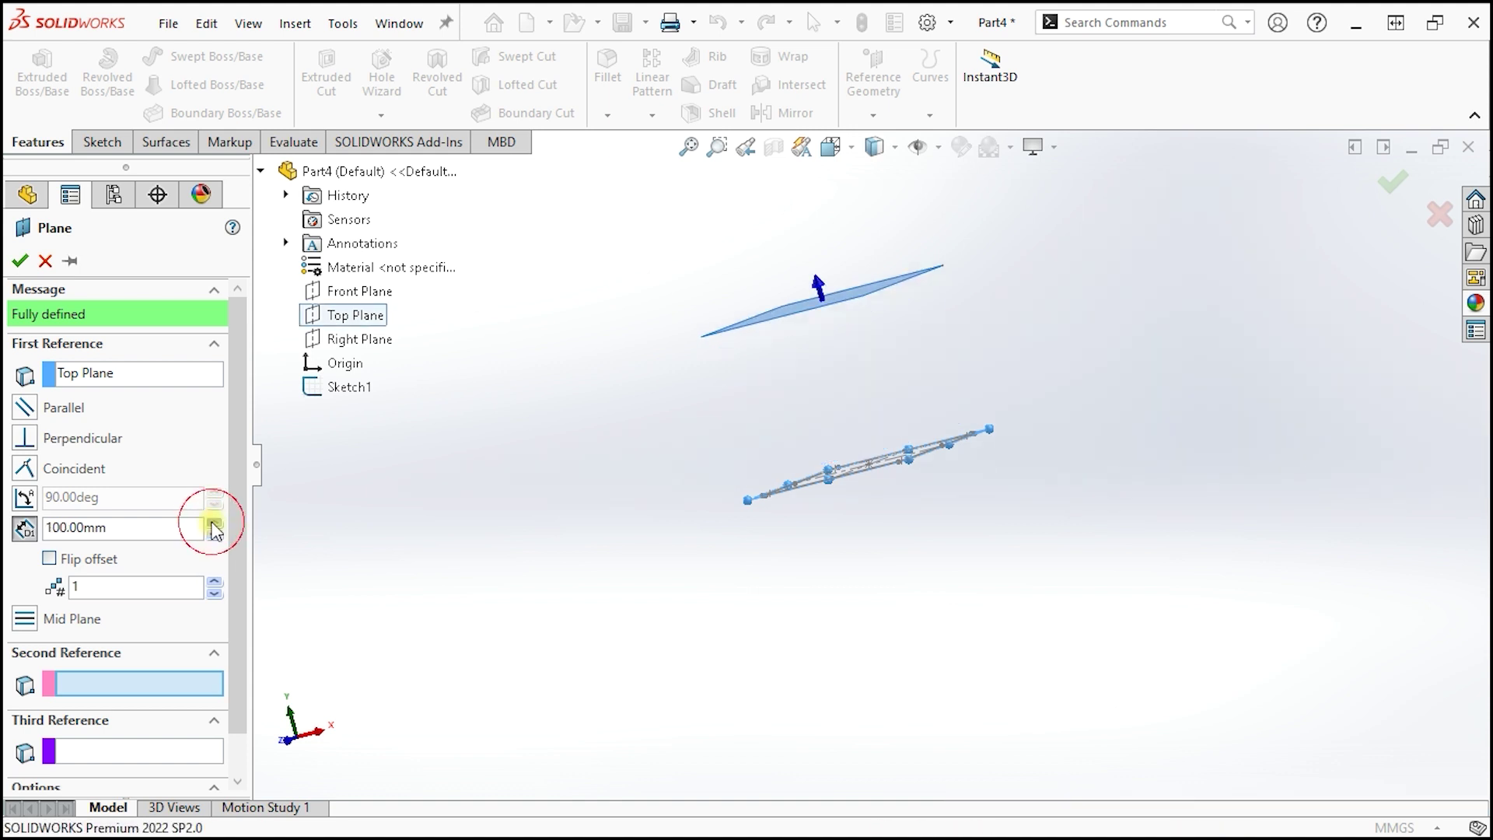
pyautogui.moveTo(974, 333)
pyautogui.mouseDown(button='middle')
pyautogui.moveTo(1010, 370)
pyautogui.moveTo(1053, 267)
pyautogui.moveTo(1015, 313)
pyautogui.moveTo(996, 291)
pyautogui.moveTo(1017, 294)
pyautogui.mouseUp(button='middle')
pyautogui.click(214, 533)
pyautogui.click(459, 360)
pyautogui.press('Return')
pyautogui.moveTo(1036, 384); pyautogui.dragTo(1046, 478, button='middle')
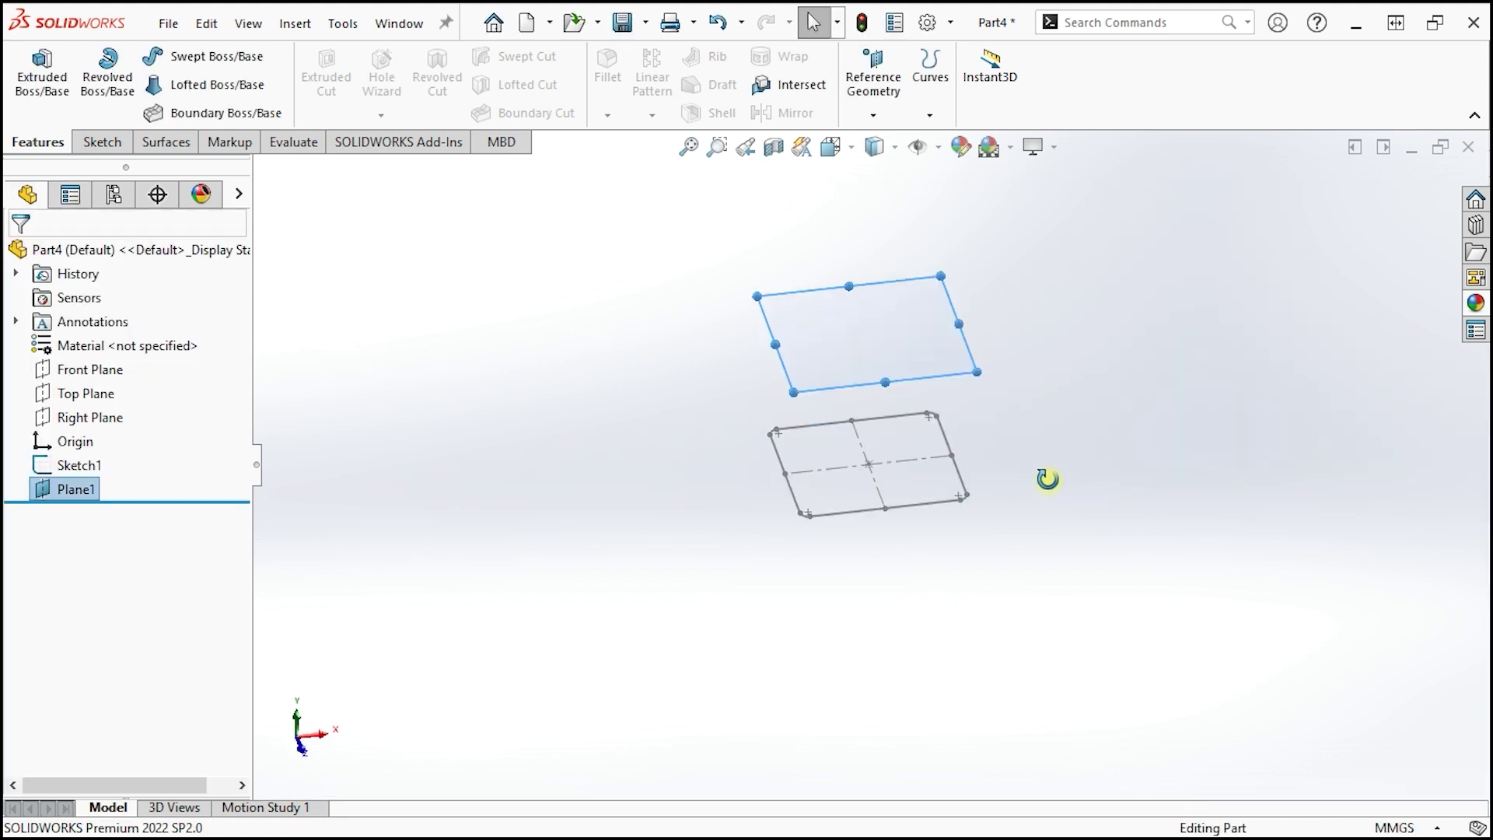
# Step: Start a sketch on Plane1 and draw a circle centred on the origin
pyautogui.click(971, 275)
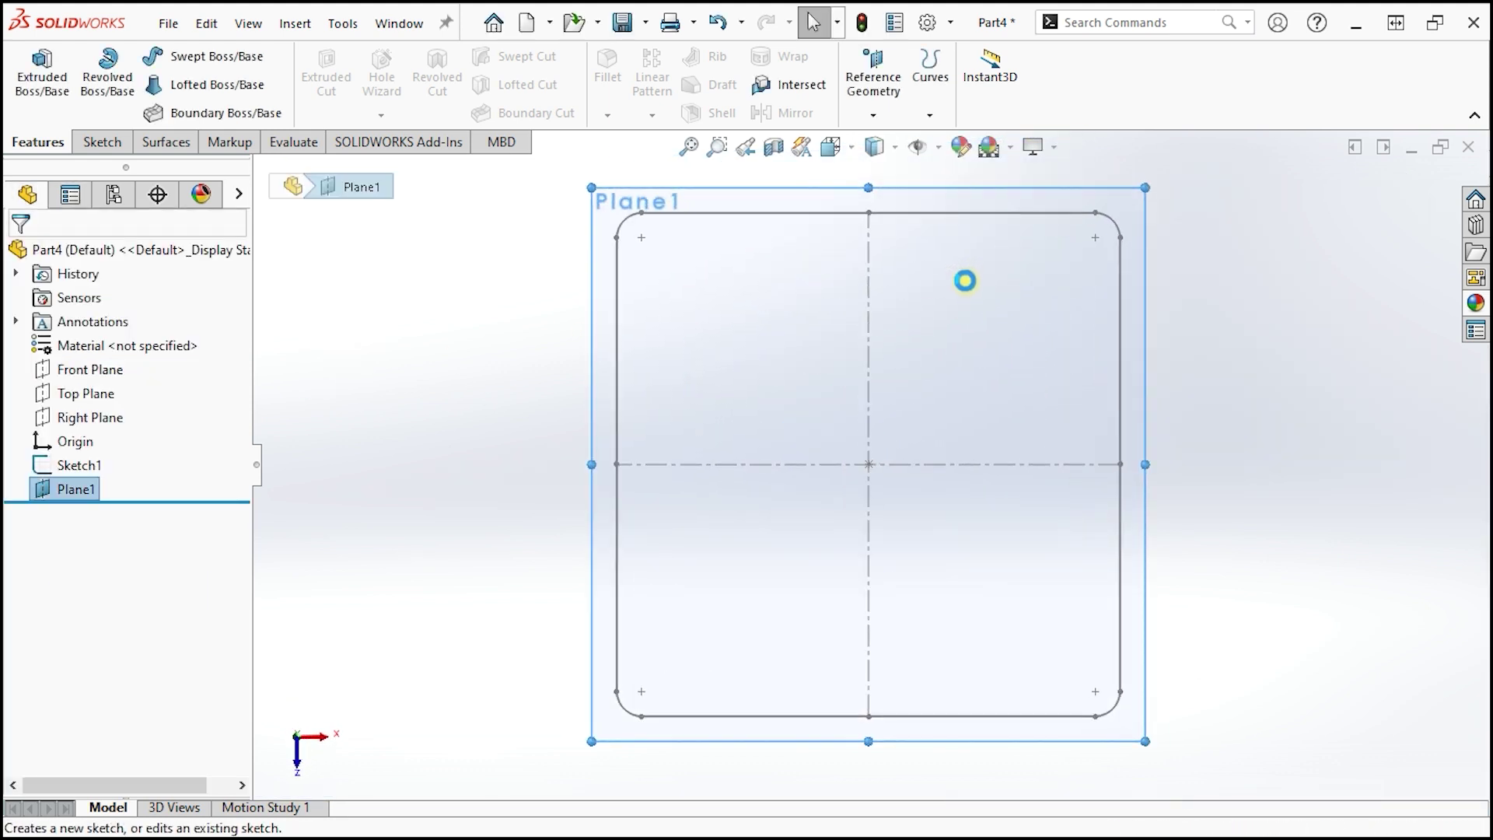
pyautogui.click(189, 56)
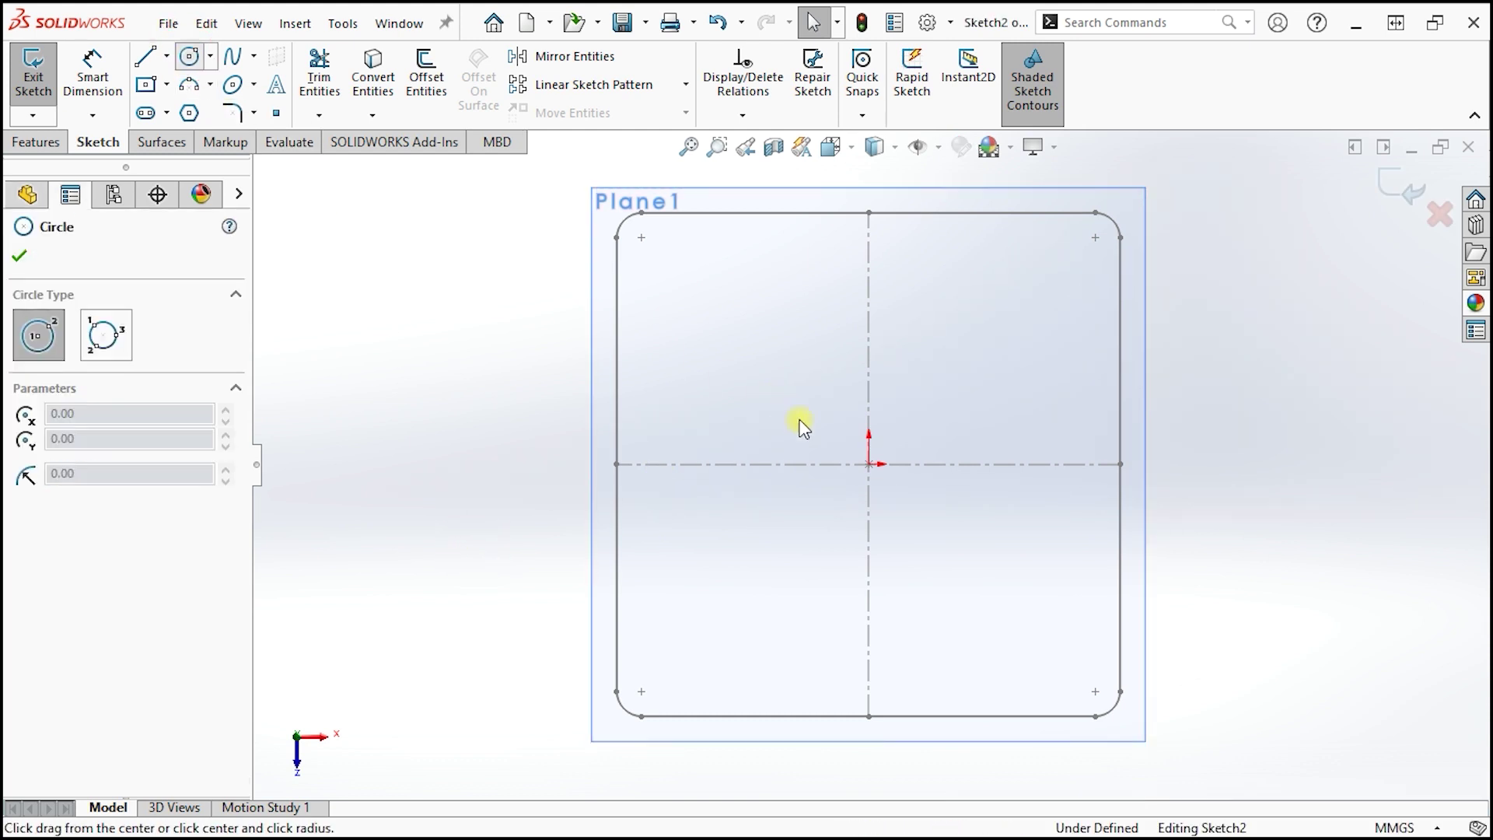
pyautogui.click(869, 461)
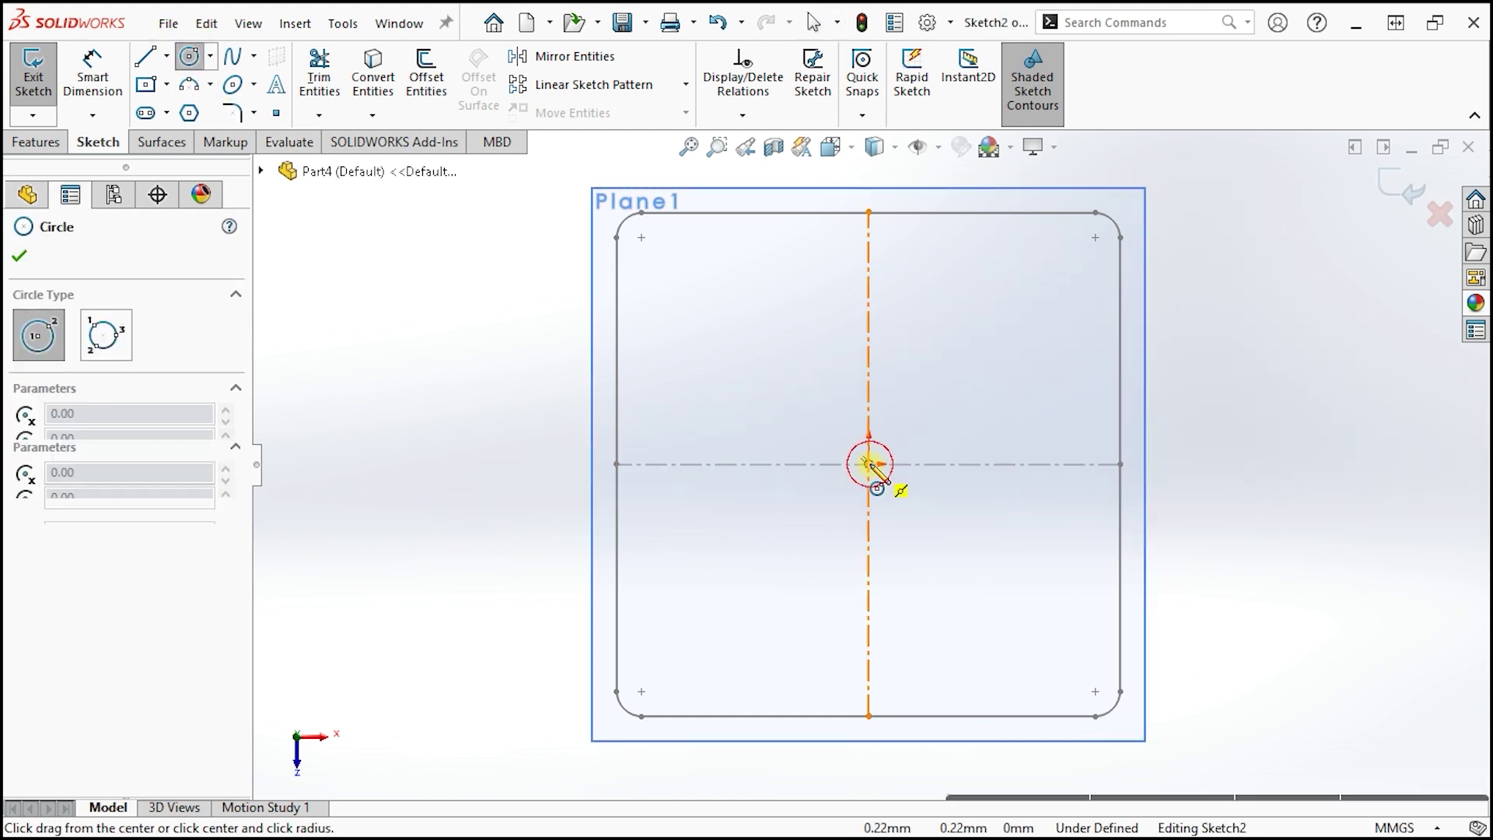
pyautogui.click(926, 517)
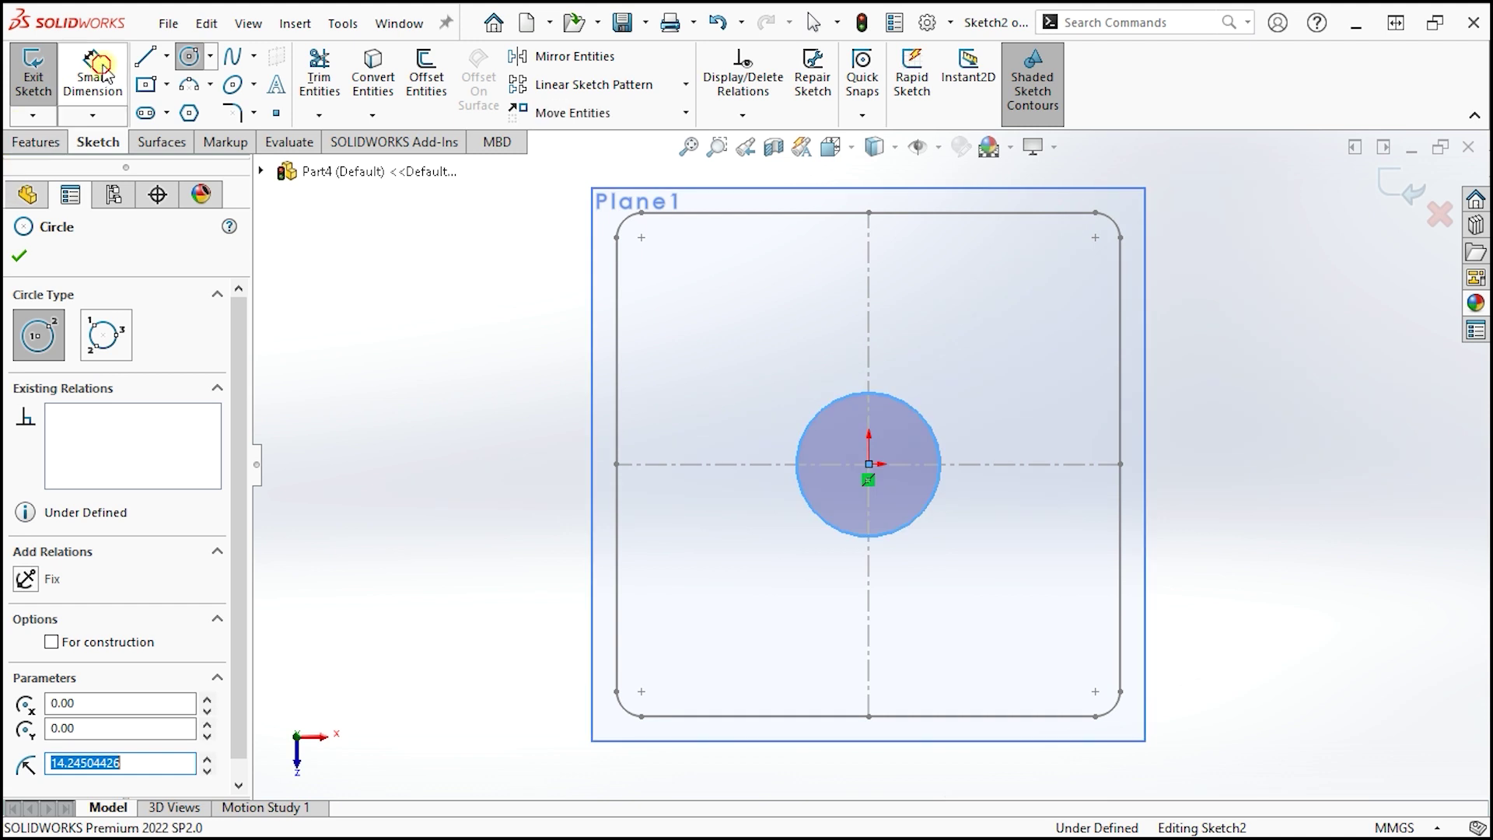
pyautogui.moveTo(894, 500); pyautogui.dragTo(882, 389, button='right')
# Step: Dimension the circle's diameter to 25 mm and exit the sketch
pyautogui.click(850, 406)
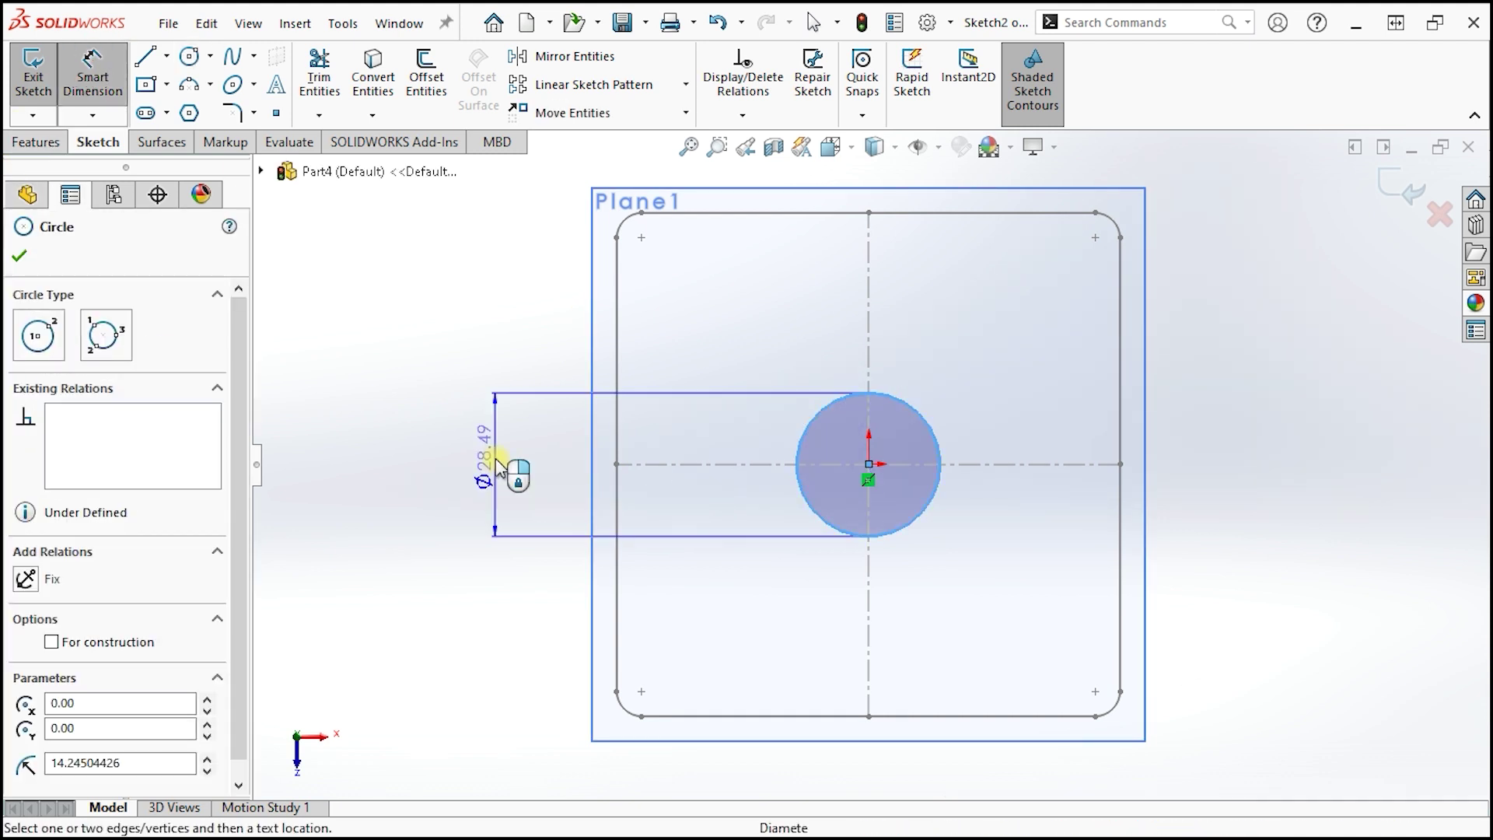
pyautogui.click(499, 465)
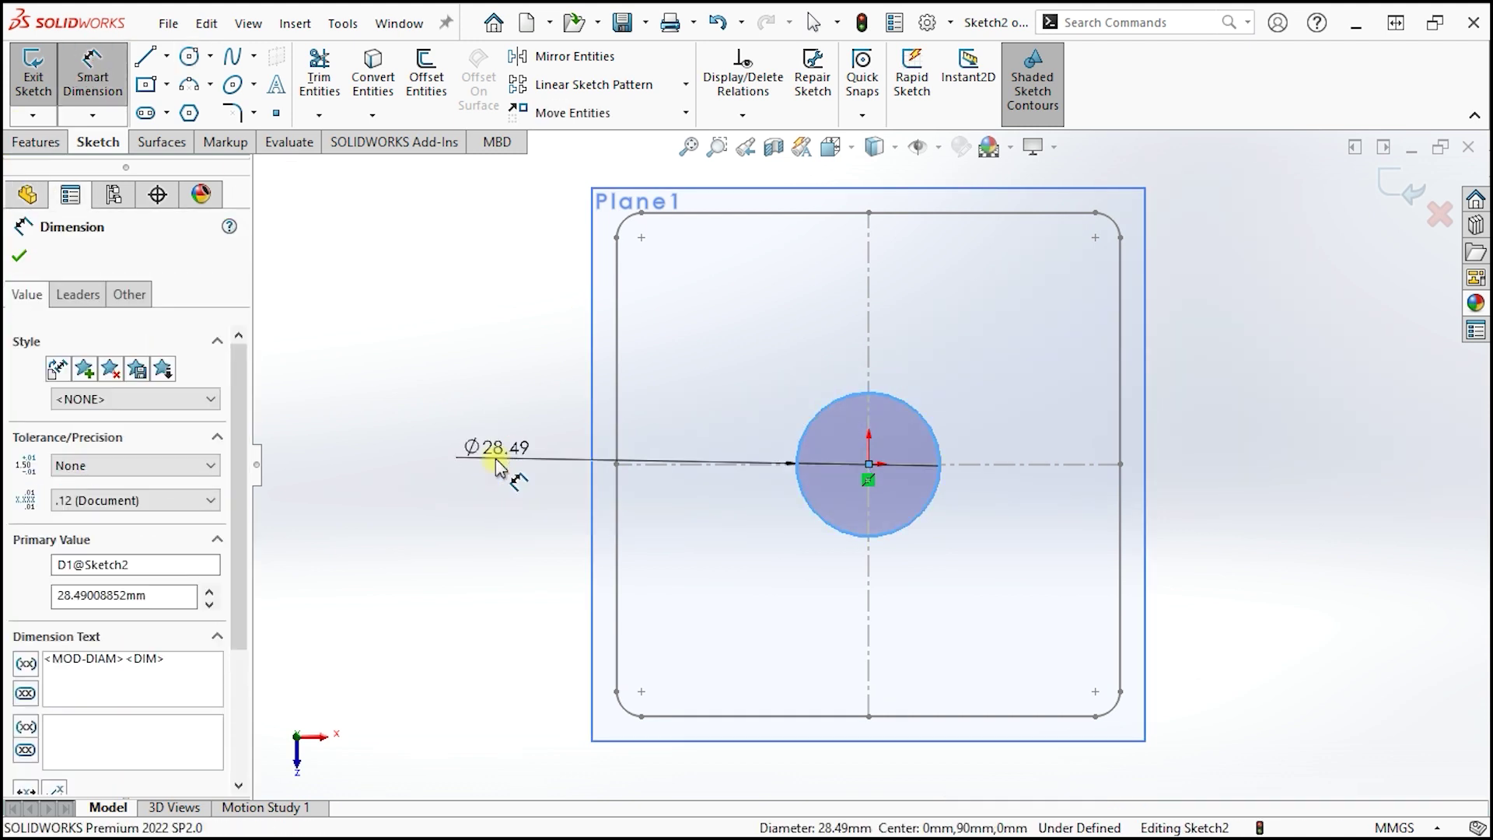
pyautogui.write('25')
pyautogui.press('Return')
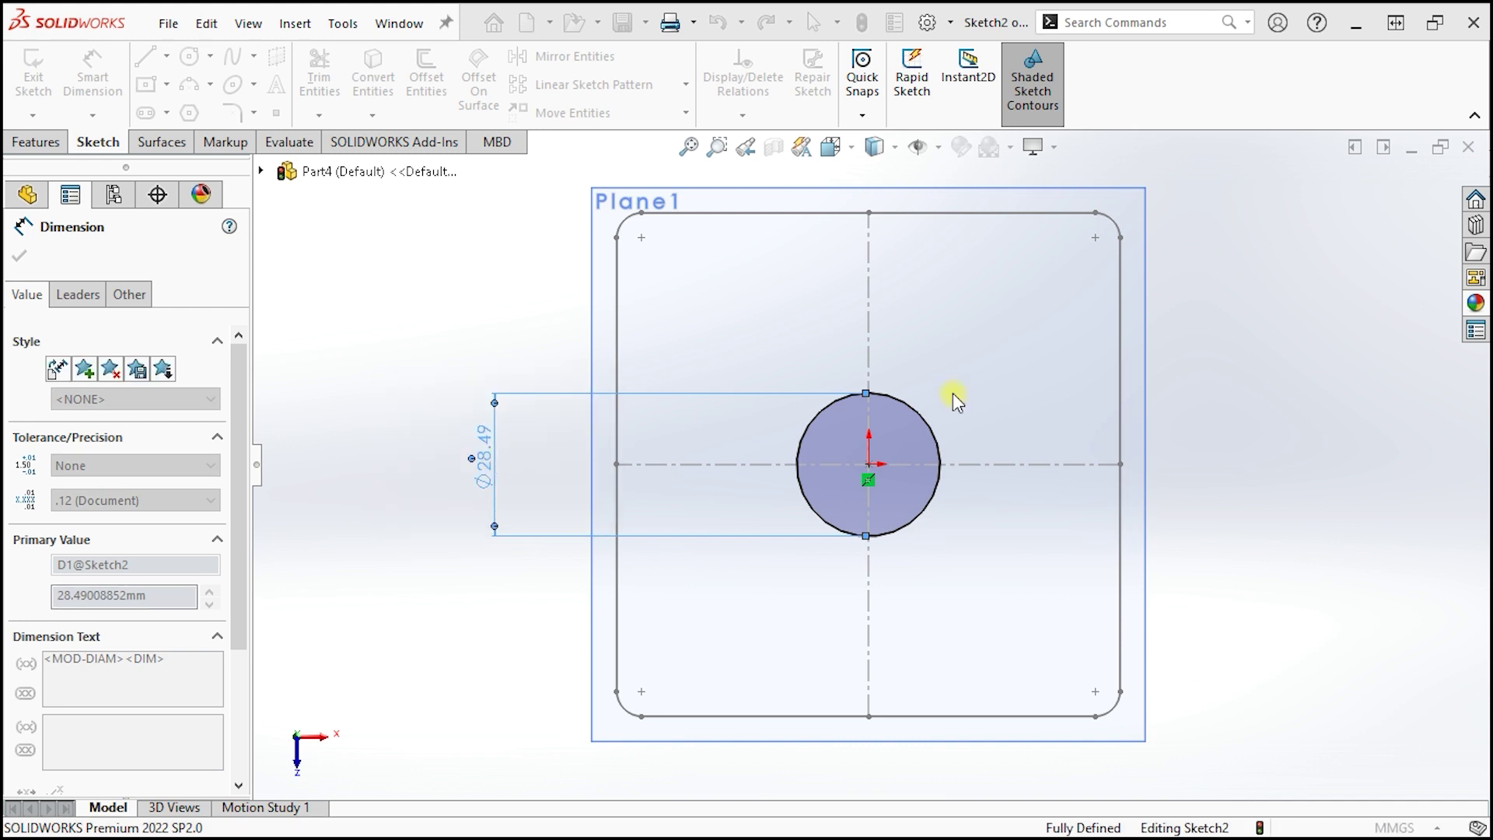
pyautogui.click(1462, 167)
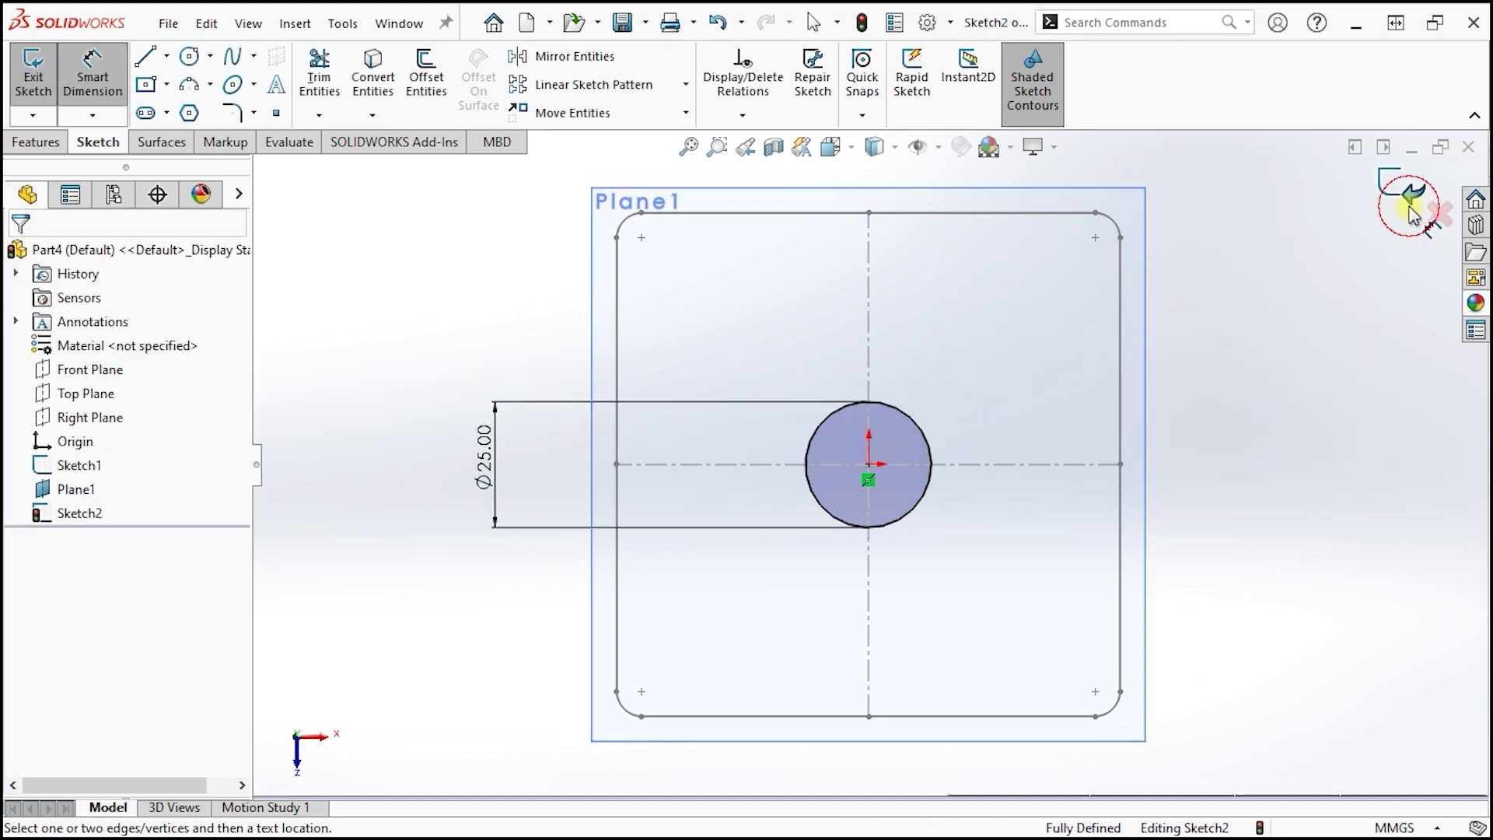
pyautogui.click(1403, 193)
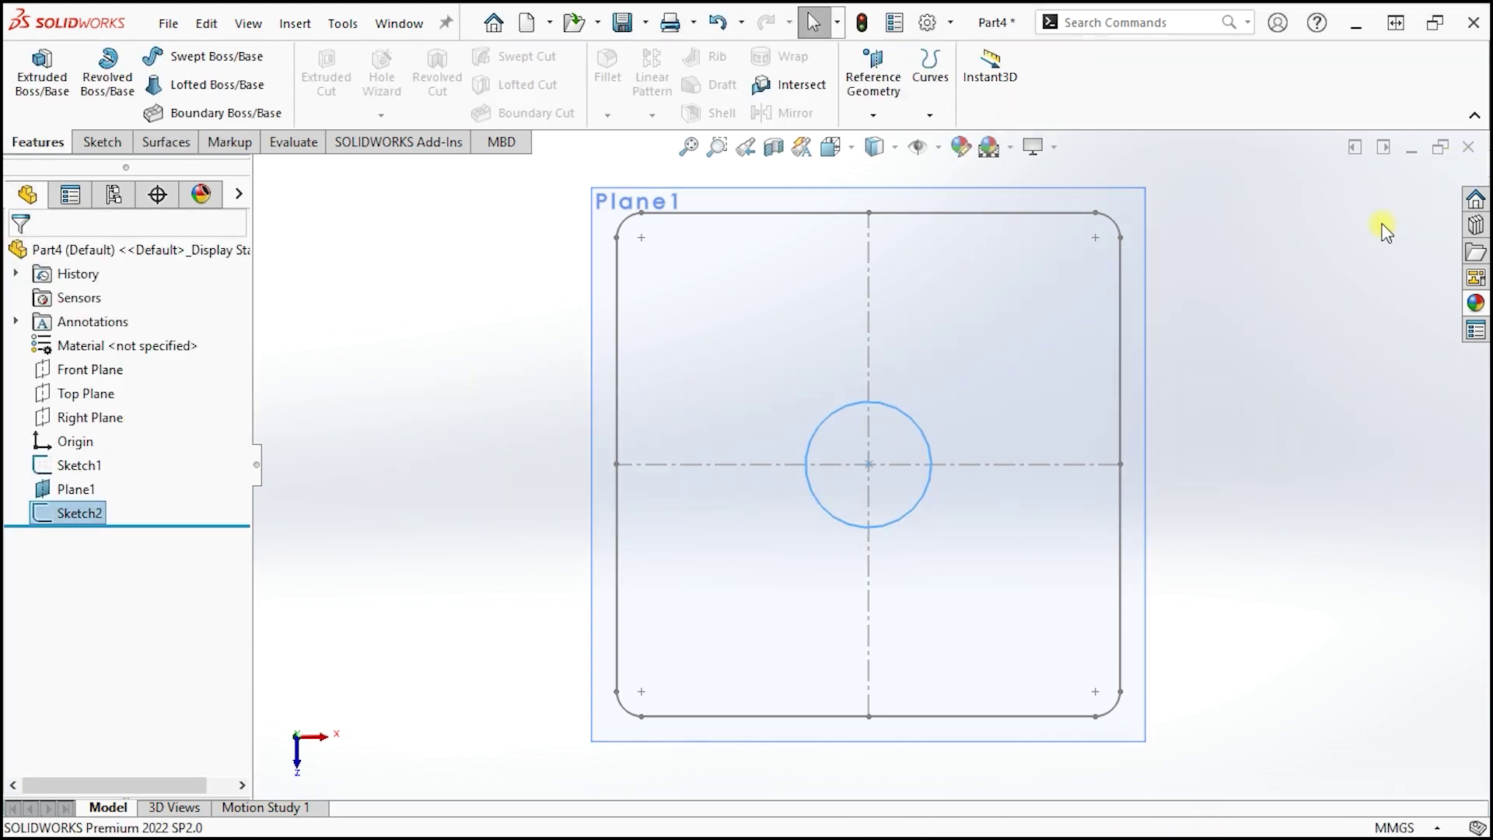
# Step: Orbit to an oblique view and hide Plane1
pyautogui.moveTo(1013, 567); pyautogui.dragTo(245, 636, button='middle')
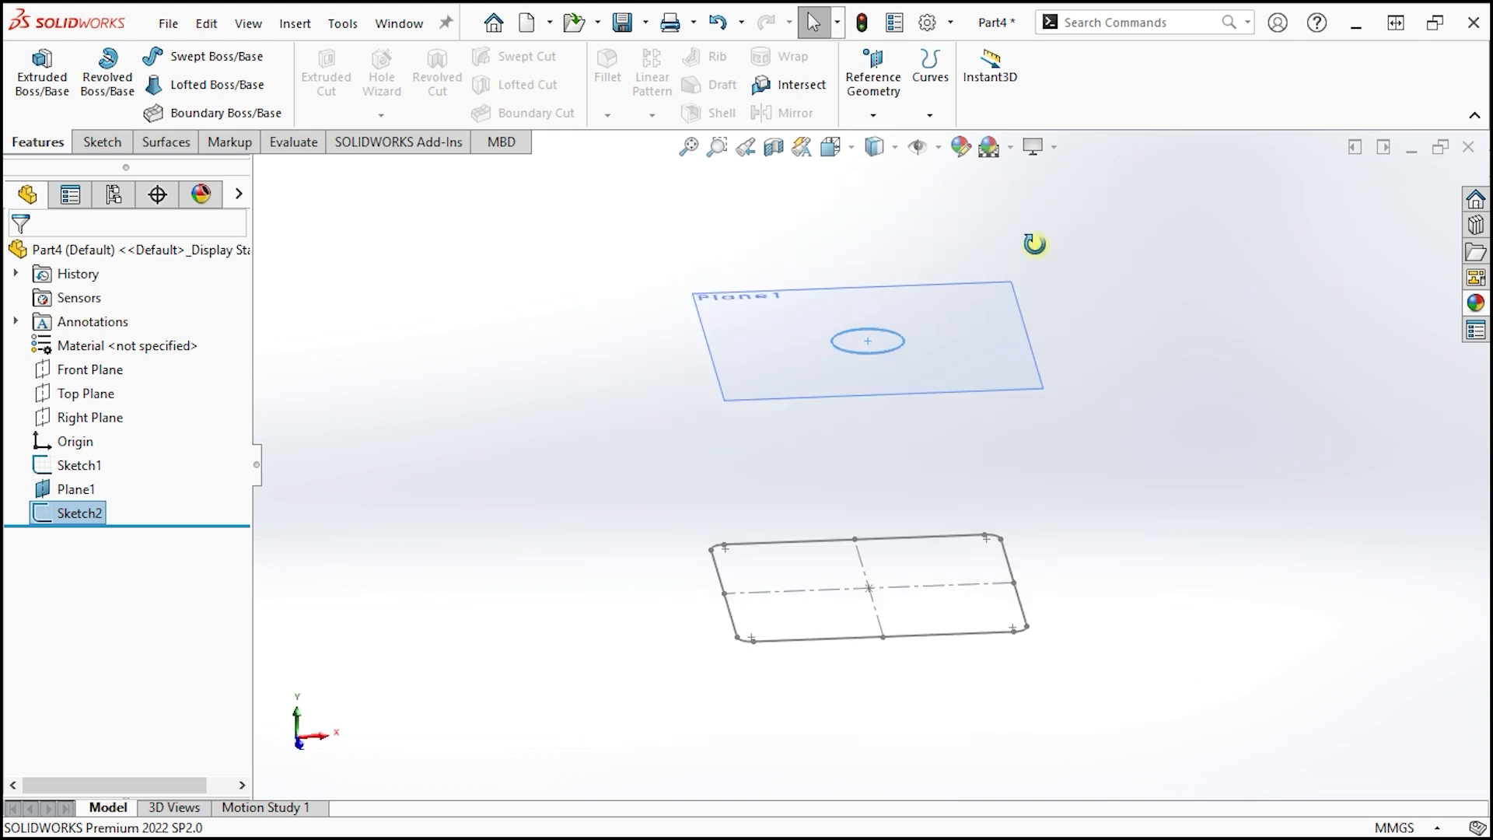
pyautogui.click(74, 489)
pyautogui.click(105, 465)
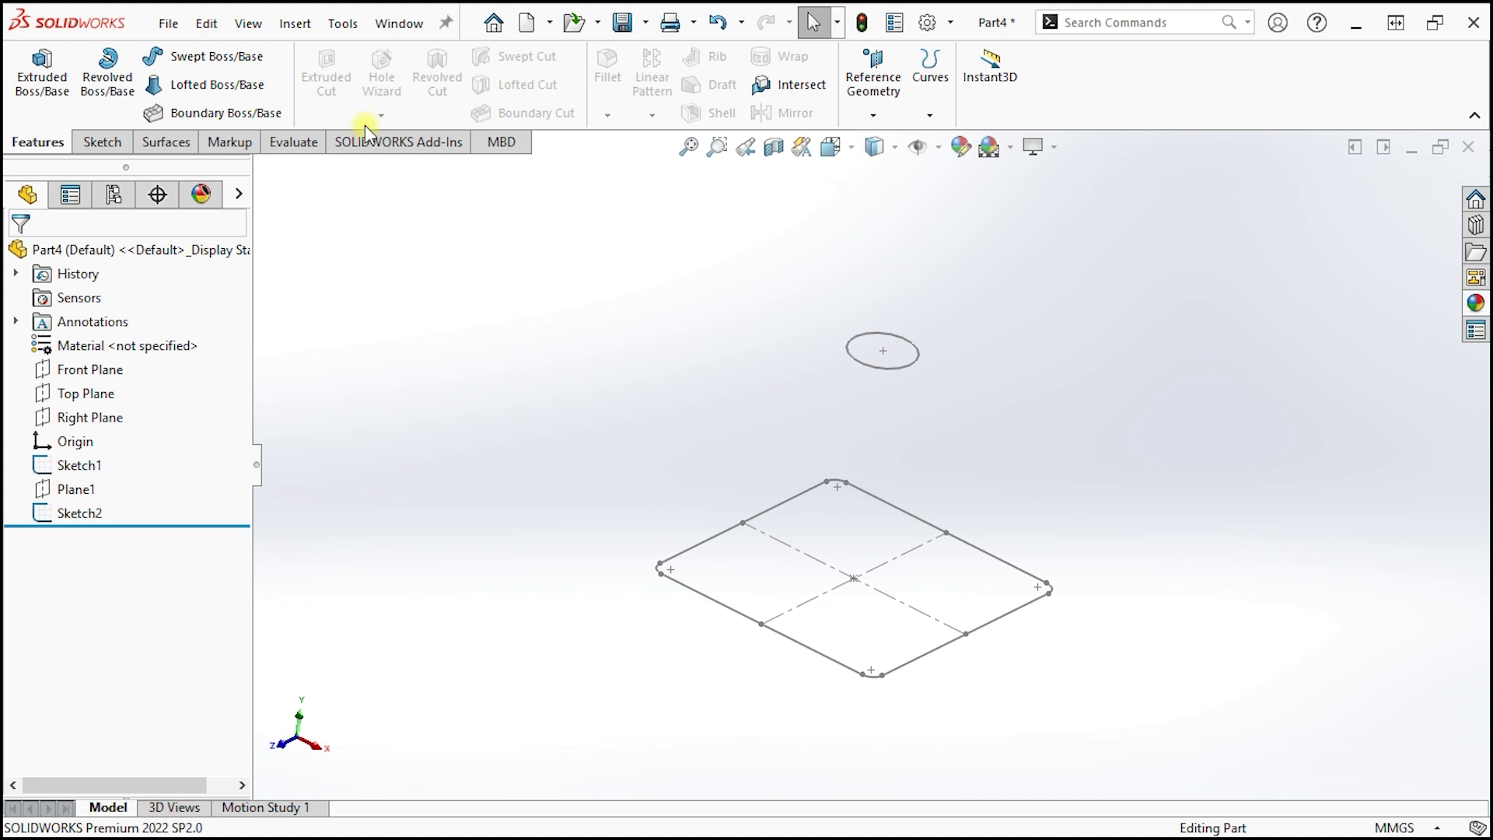
# Step: Loft Sketch1 to Sketch2, picked from the flyout tree, into a solid tapered body
pyautogui.click(216, 81)
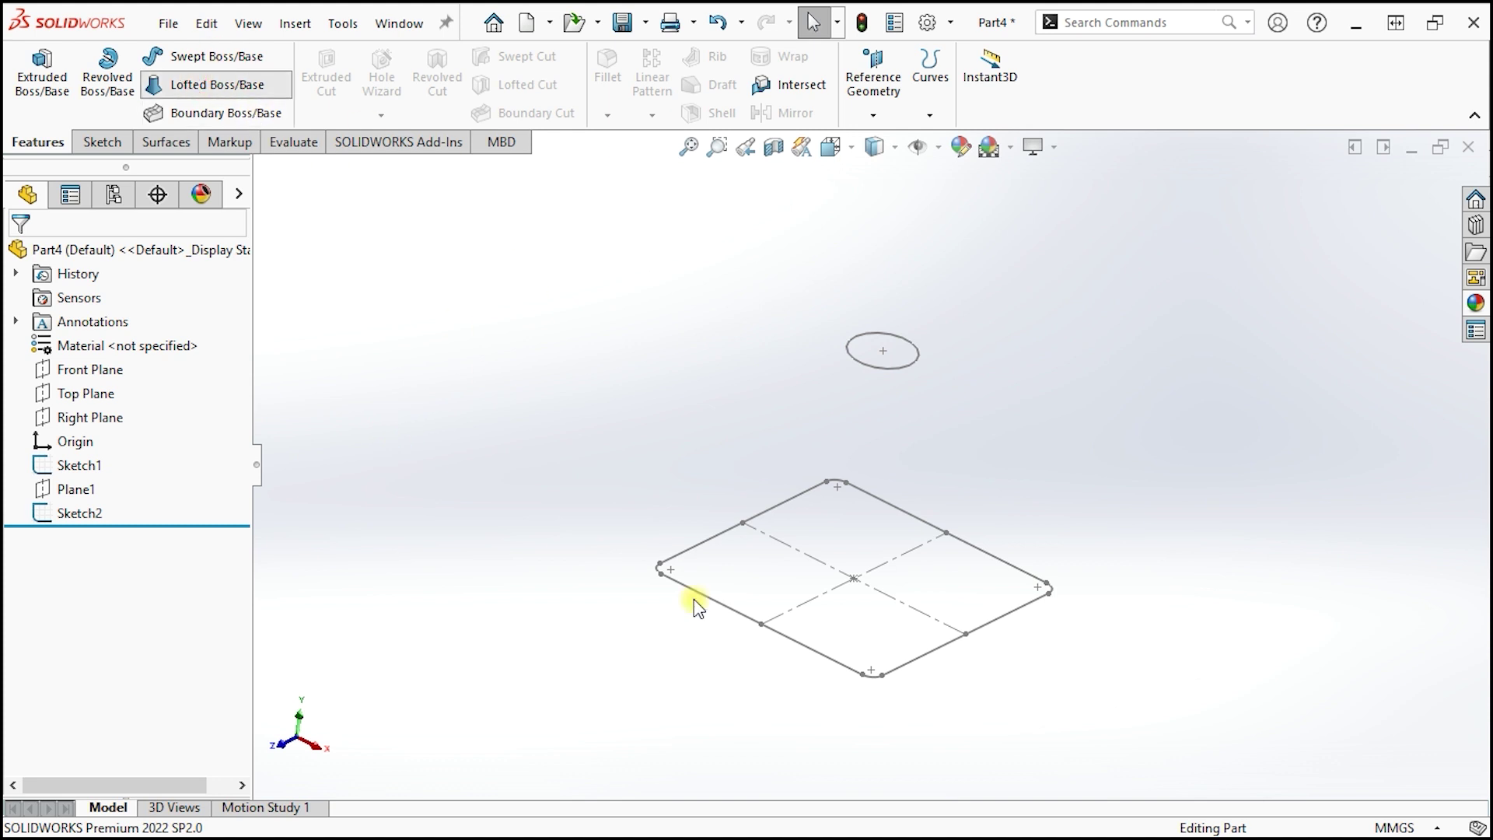
pyautogui.click(731, 614)
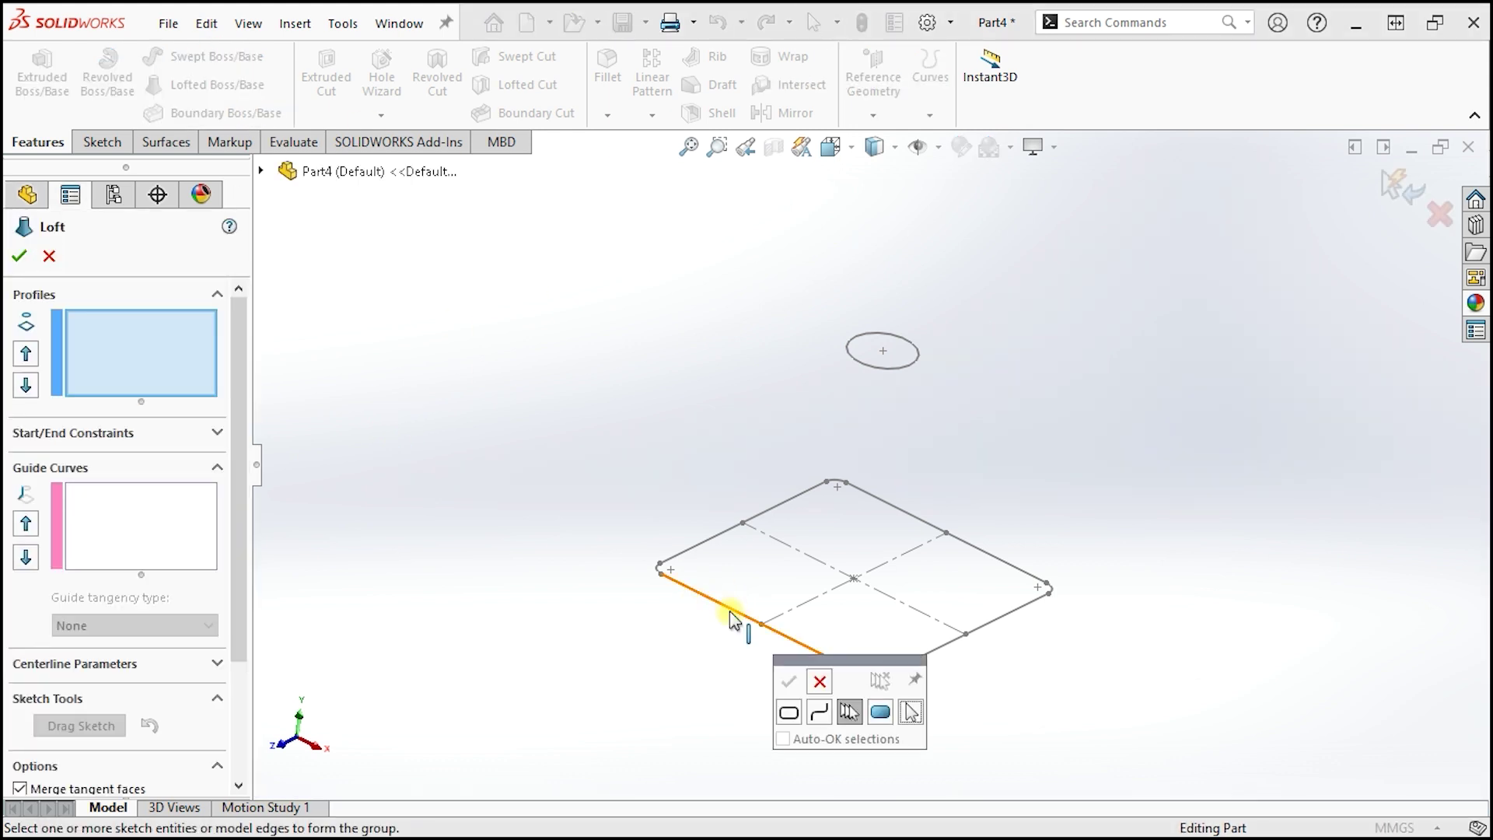
pyautogui.click(734, 619)
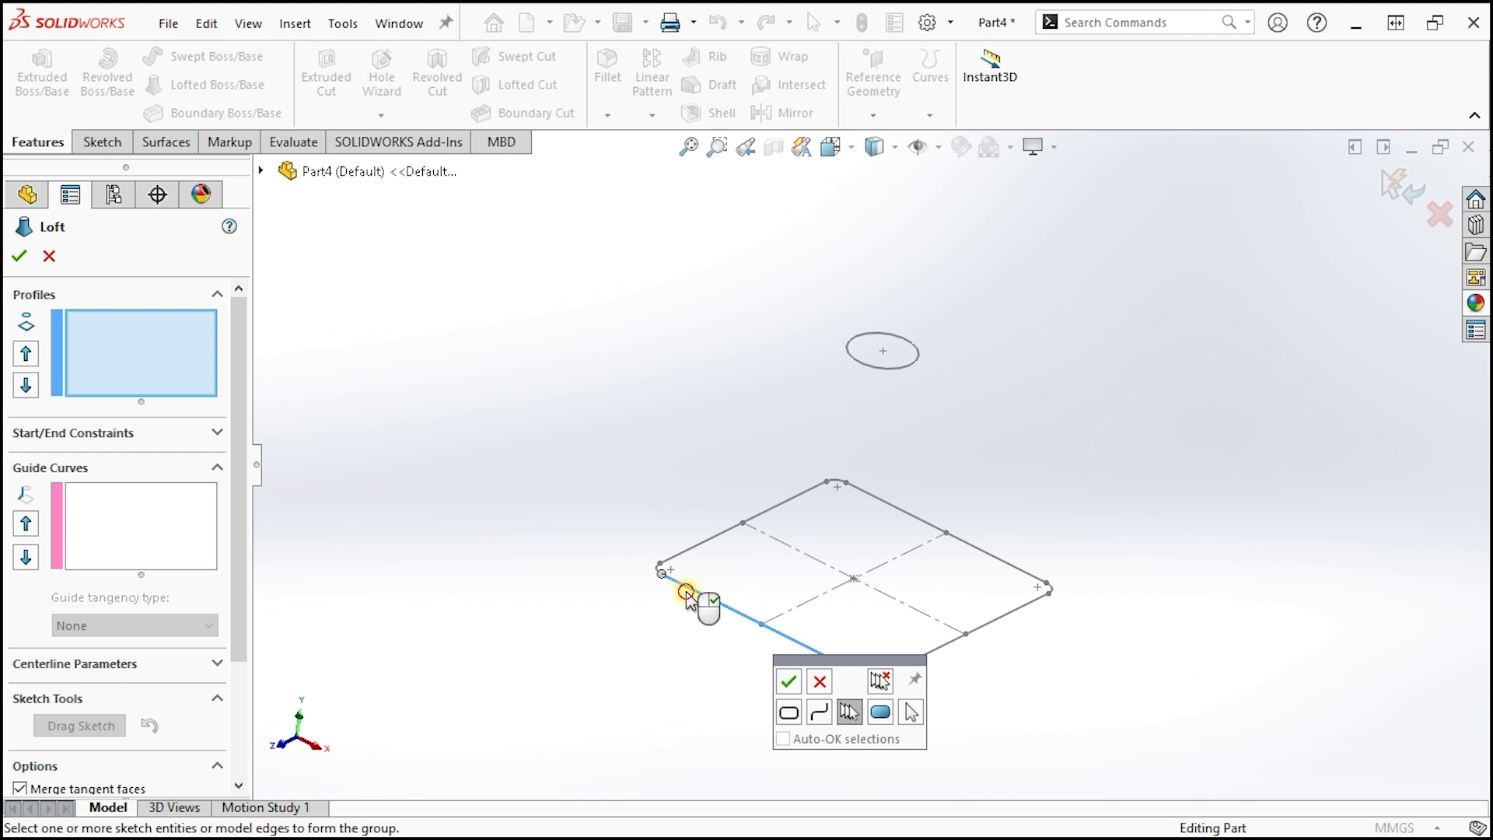
pyautogui.click(822, 686)
pyautogui.click(261, 171)
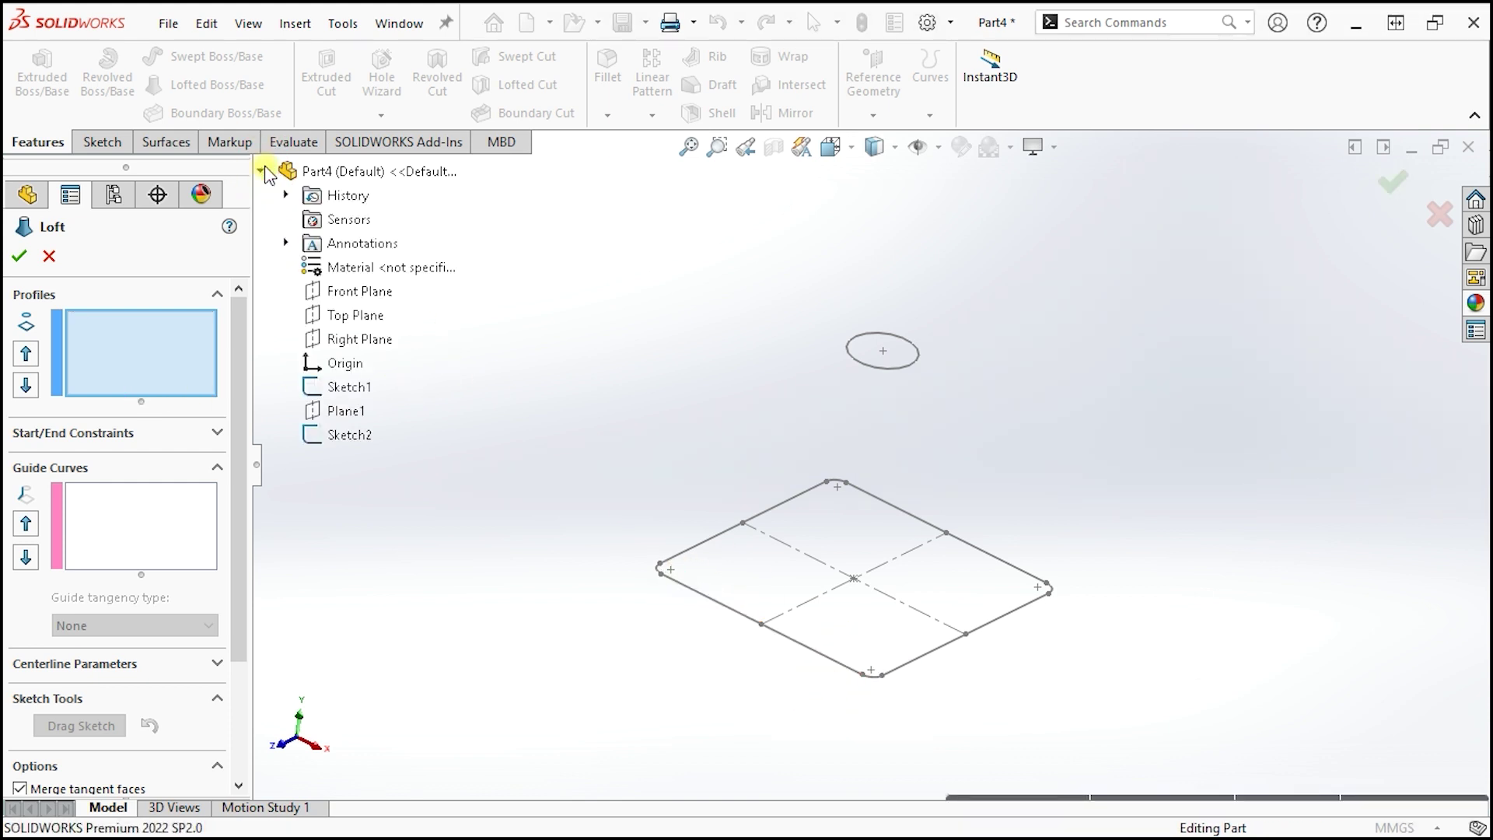
pyautogui.click(335, 387)
pyautogui.click(341, 436)
pyautogui.moveTo(966, 500)
pyautogui.mouseDown(button='middle')
pyautogui.moveTo(1190, 515)
pyautogui.moveTo(1206, 533)
pyautogui.moveTo(1180, 560)
pyautogui.moveTo(1188, 488)
pyautogui.mouseUp(button='middle')
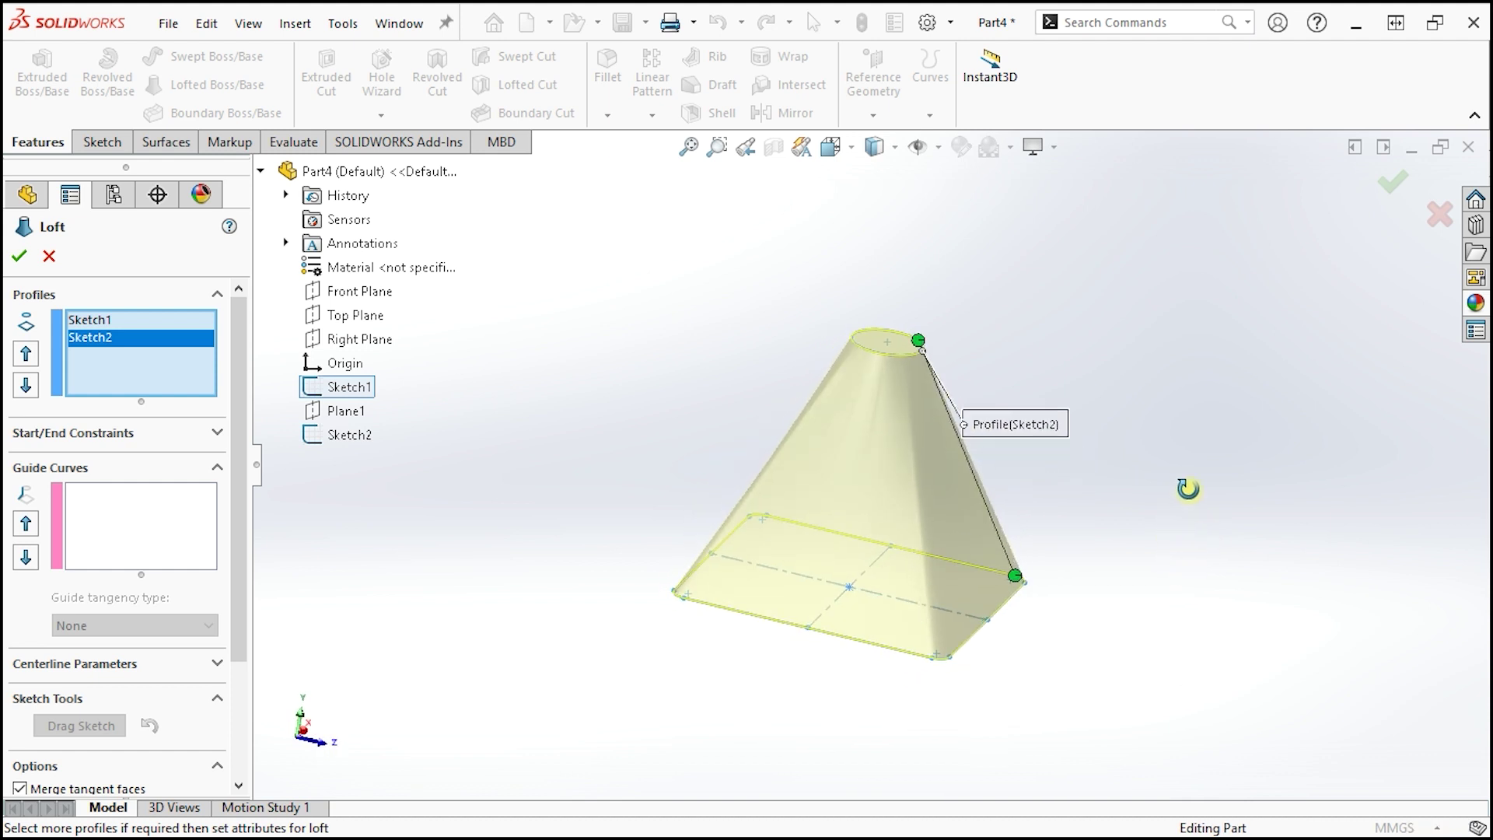
pyautogui.click(1392, 181)
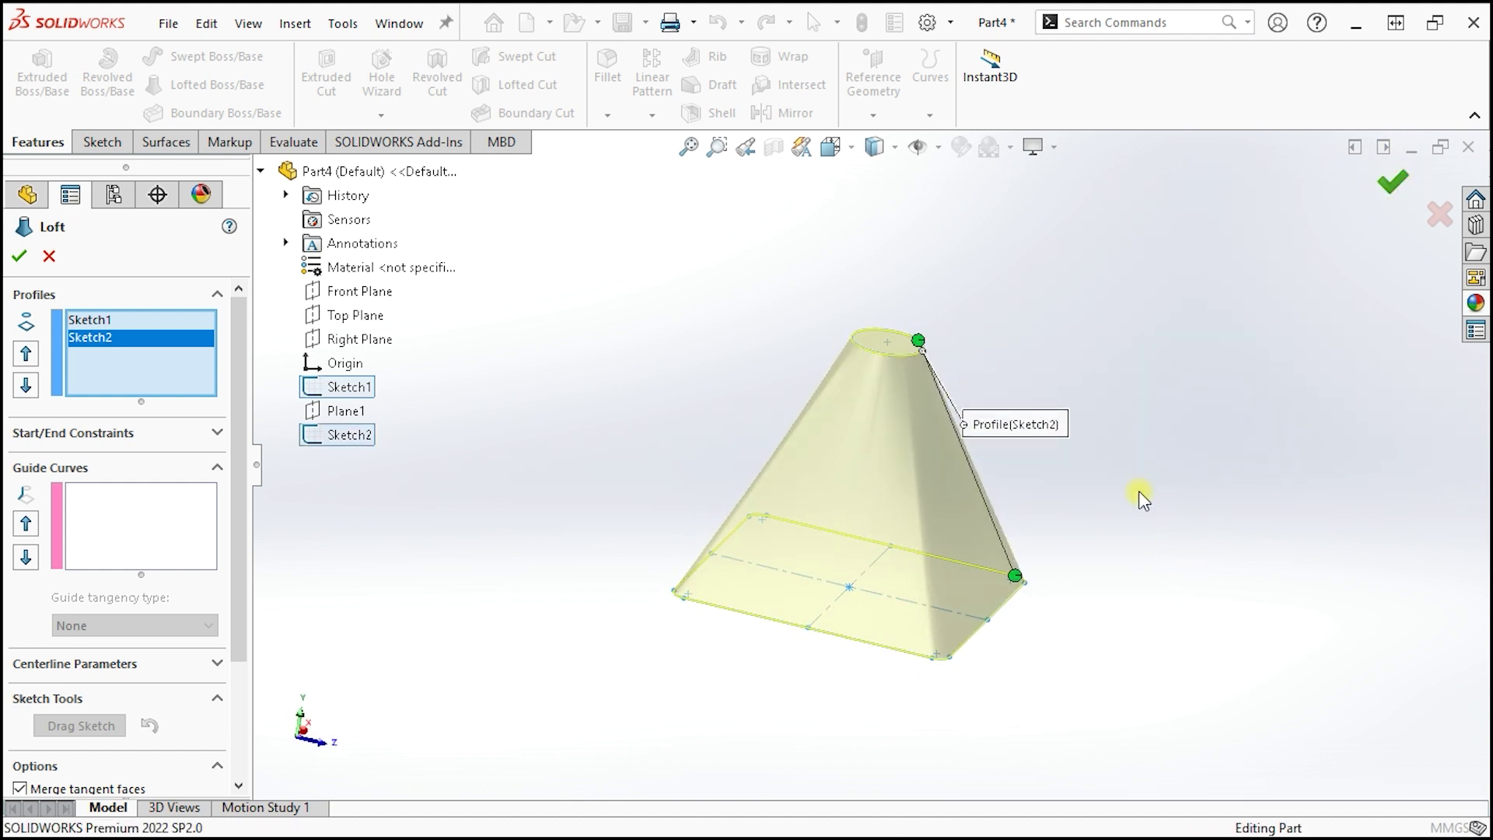
pyautogui.moveTo(1046, 573)
pyautogui.mouseDown(button='middle')
pyautogui.moveTo(936, 470)
pyautogui.moveTo(840, 516)
pyautogui.moveTo(742, 656)
pyautogui.moveTo(800, 543)
pyautogui.moveTo(746, 381)
pyautogui.moveTo(772, 366)
pyautogui.moveTo(782, 515)
pyautogui.moveTo(860, 573)
pyautogui.moveTo(836, 667)
pyautogui.moveTo(1019, 523)
pyautogui.moveTo(926, 730)
pyautogui.moveTo(940, 609)
pyautogui.moveTo(877, 720)
pyautogui.moveTo(859, 711)
pyautogui.mouseUp(button='middle')
pyautogui.click(16, 513)
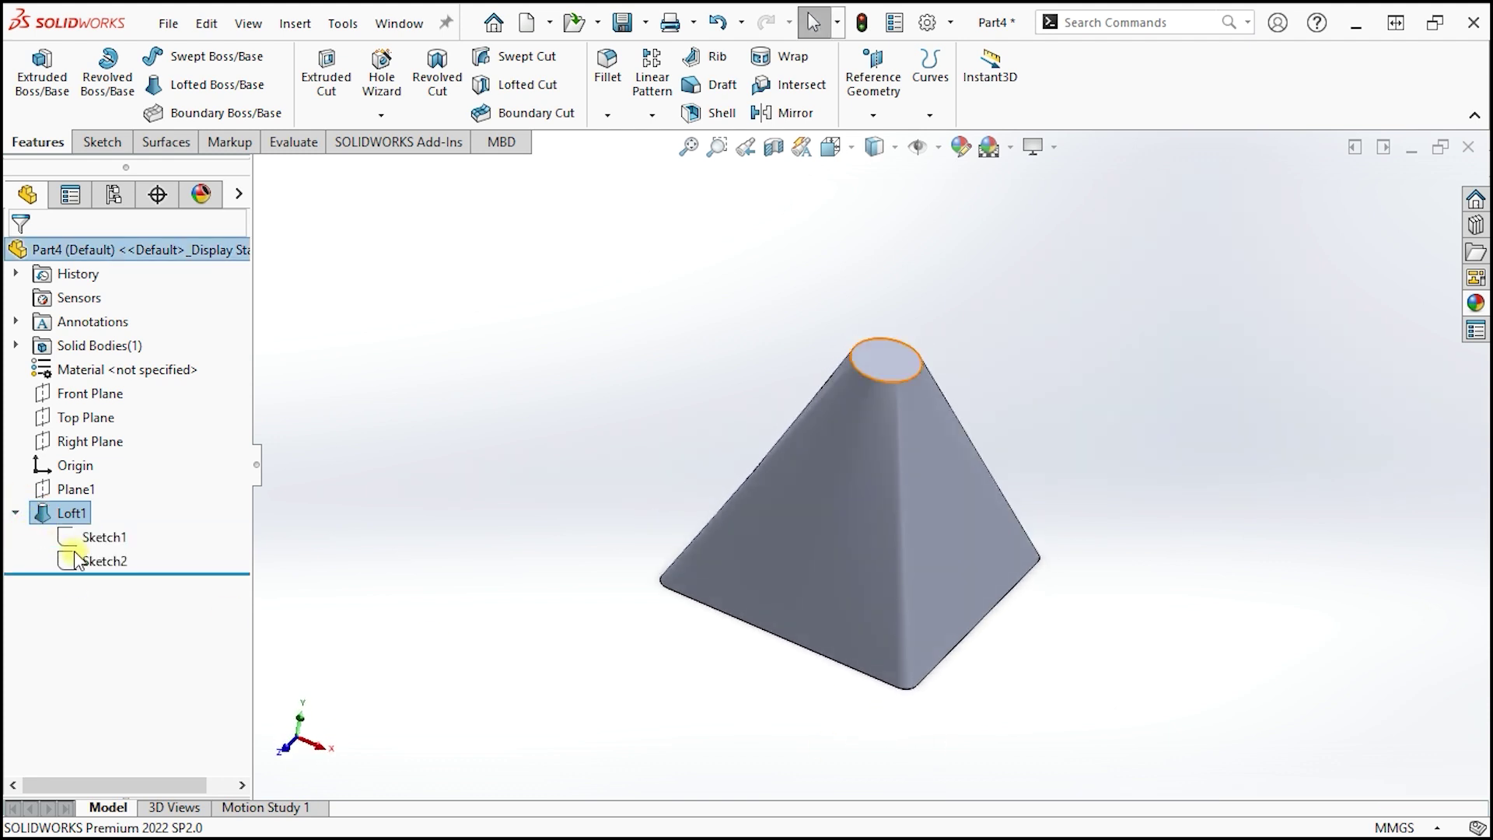
# Step: Edit Sketch2 under Loft1 and change the top circle's Ø25 diameter to 20 mm
pyautogui.click(104, 557)
pyautogui.click(104, 498)
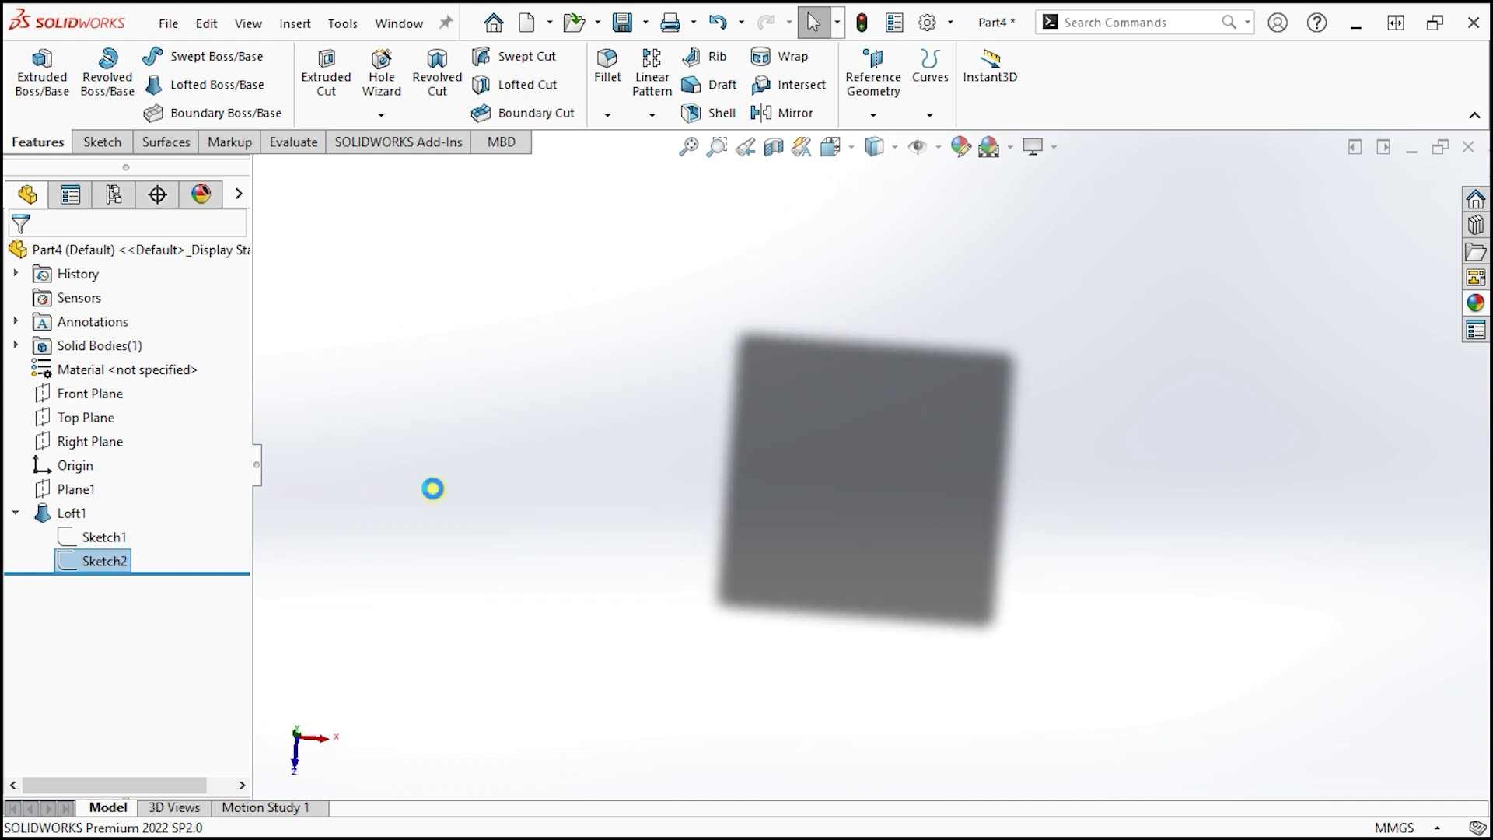
pyautogui.click(634, 460)
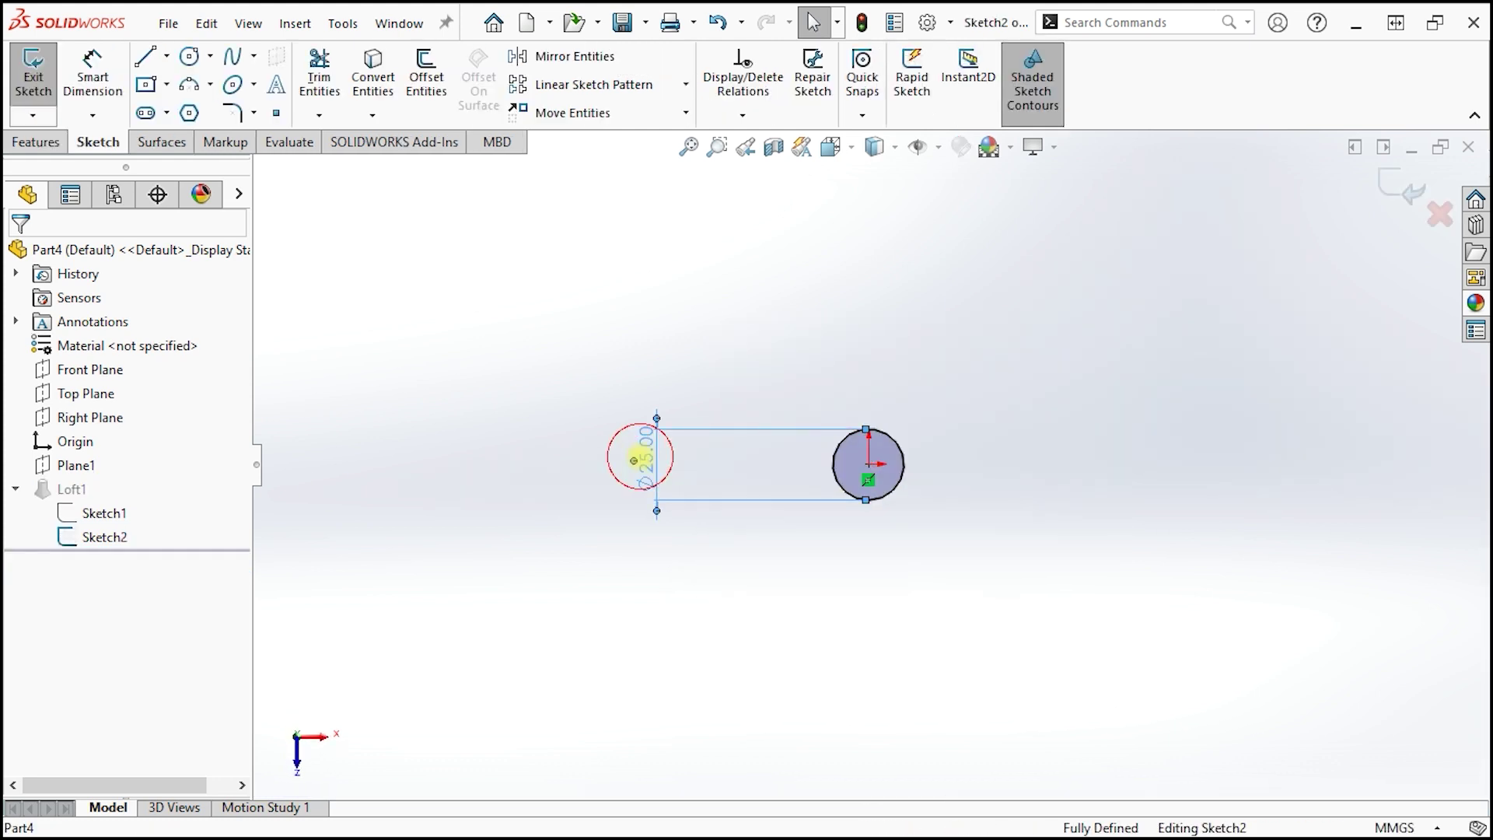
pyautogui.doubleClick(634, 459)
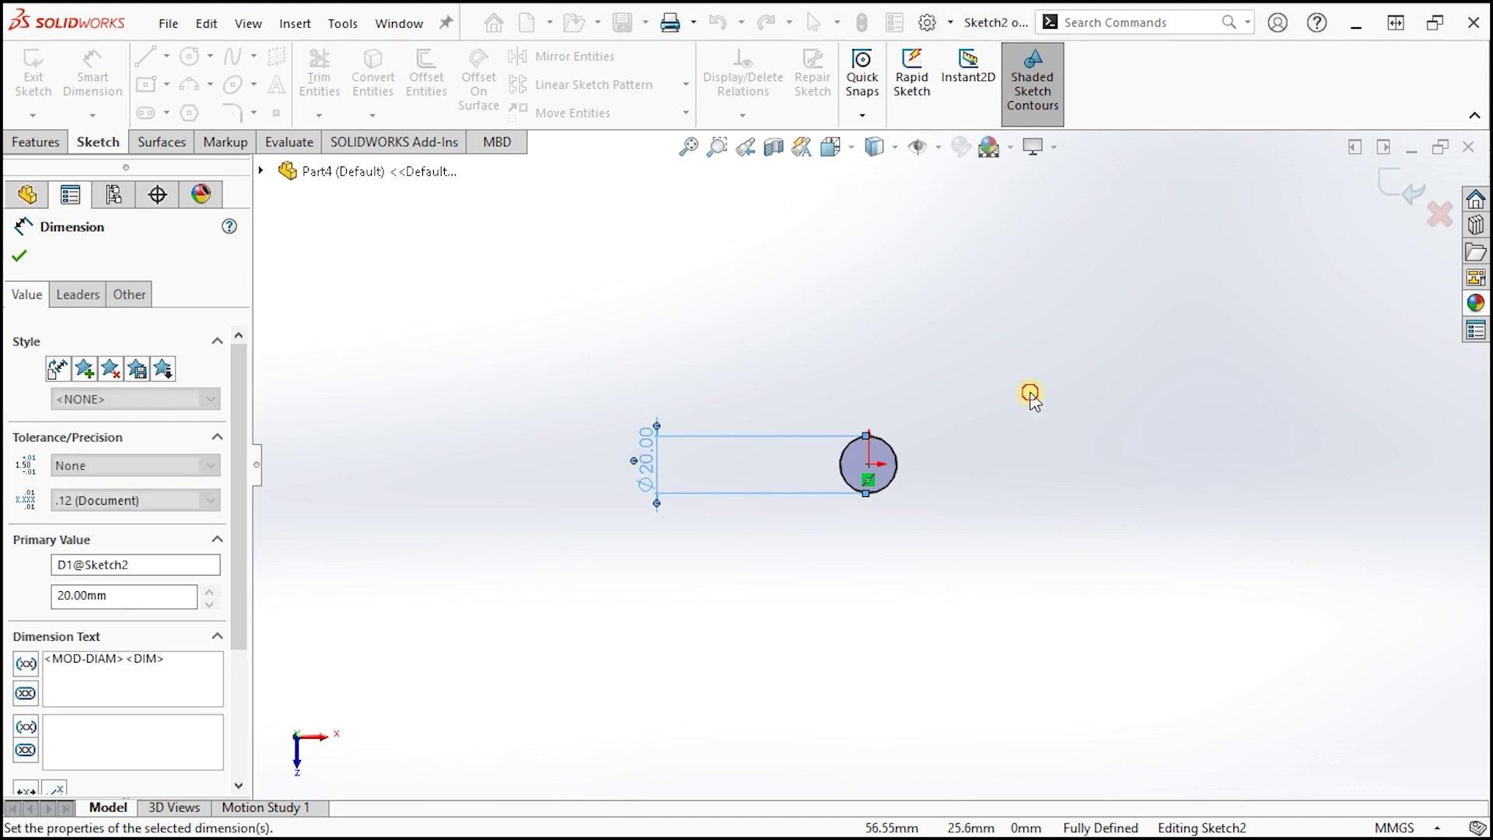
pyautogui.click(1431, 185)
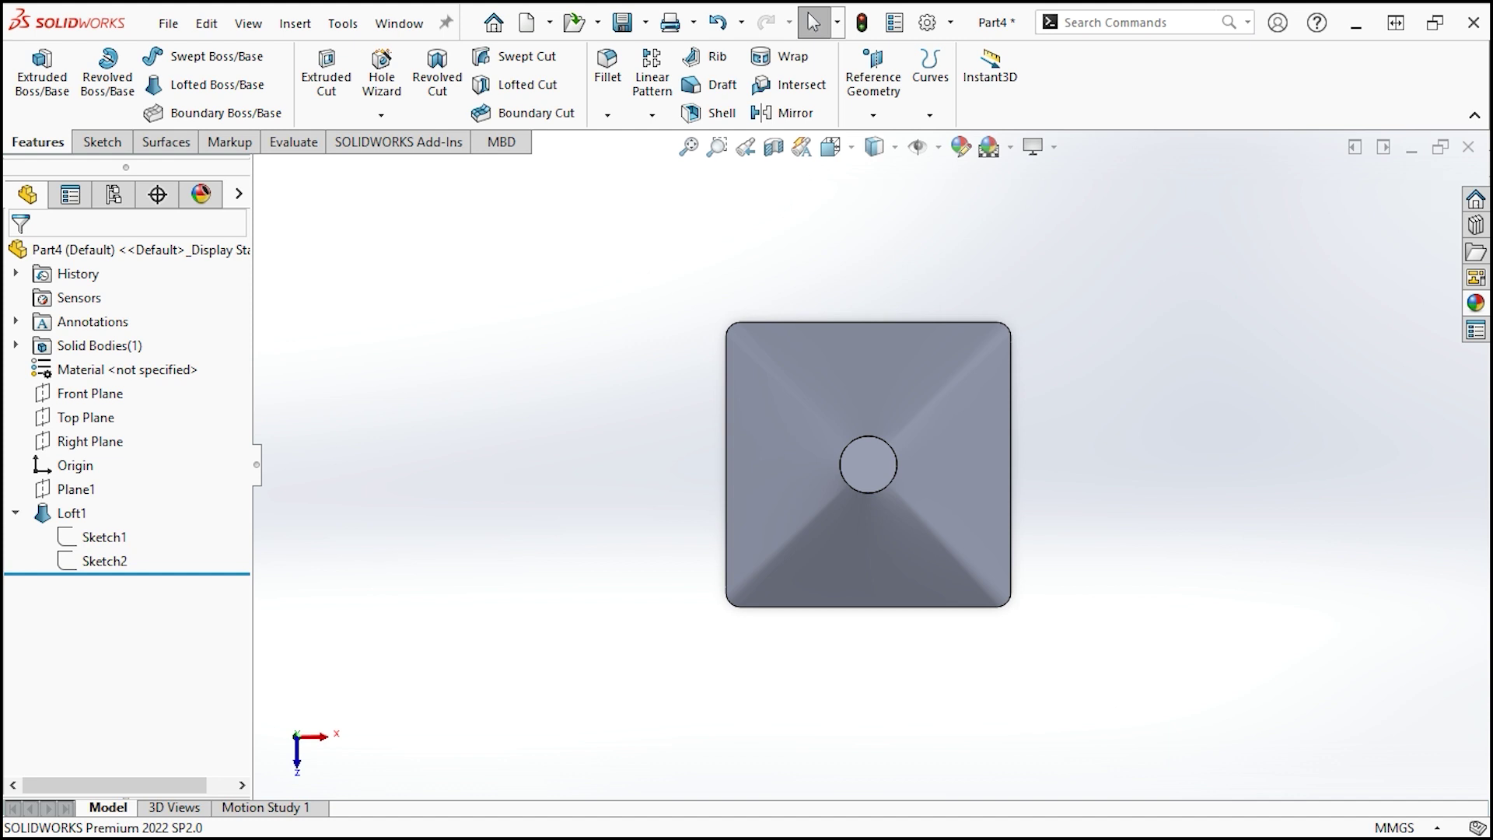
pyautogui.moveTo(960, 576); pyautogui.dragTo(897, 223, button='middle')
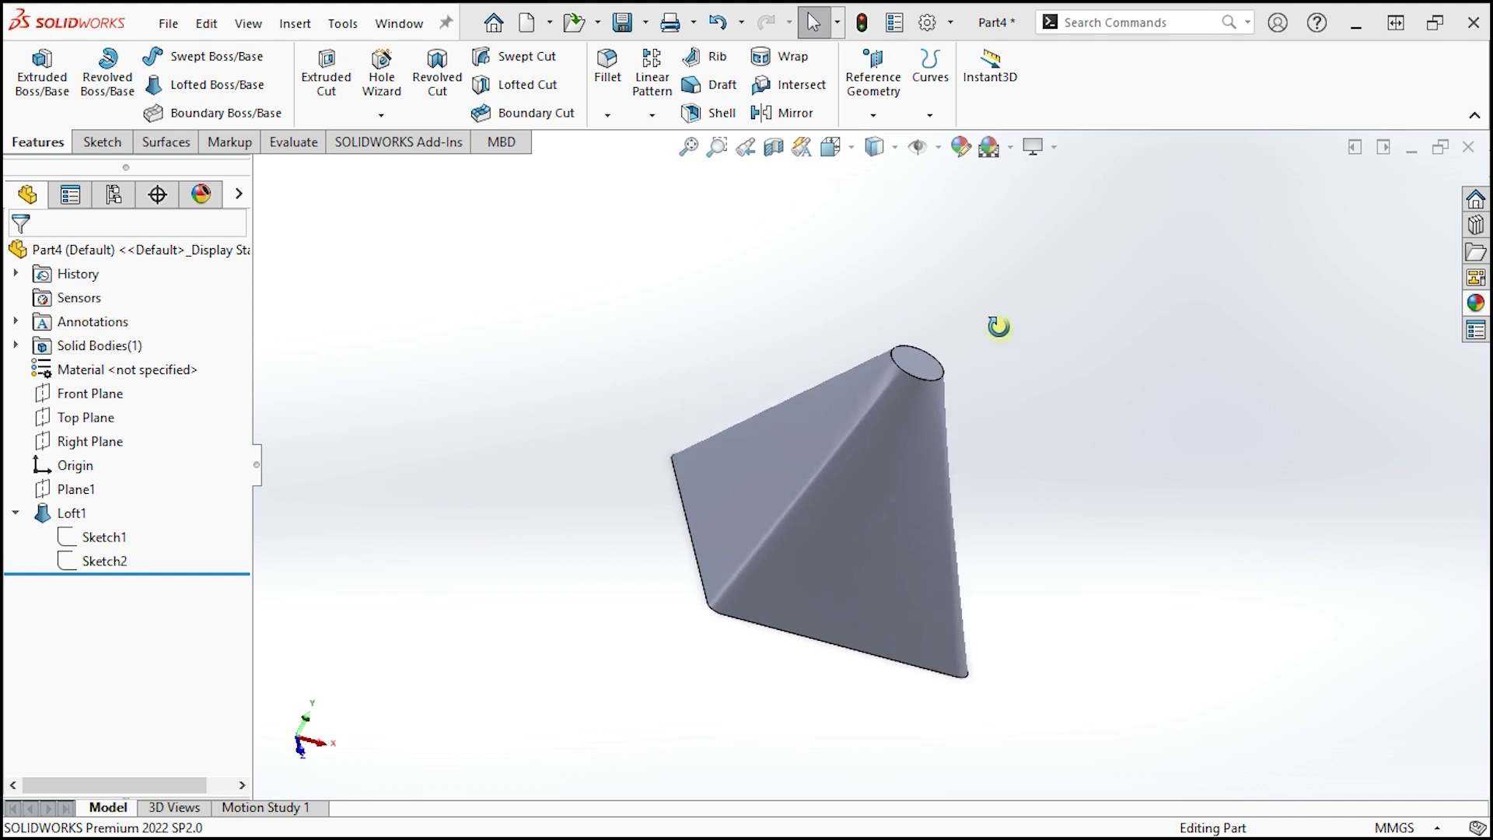
pyautogui.click(70, 489)
# Step: Edit Plane1's offset from 90 mm to 80 mm, shortening the loft
pyautogui.click(80, 431)
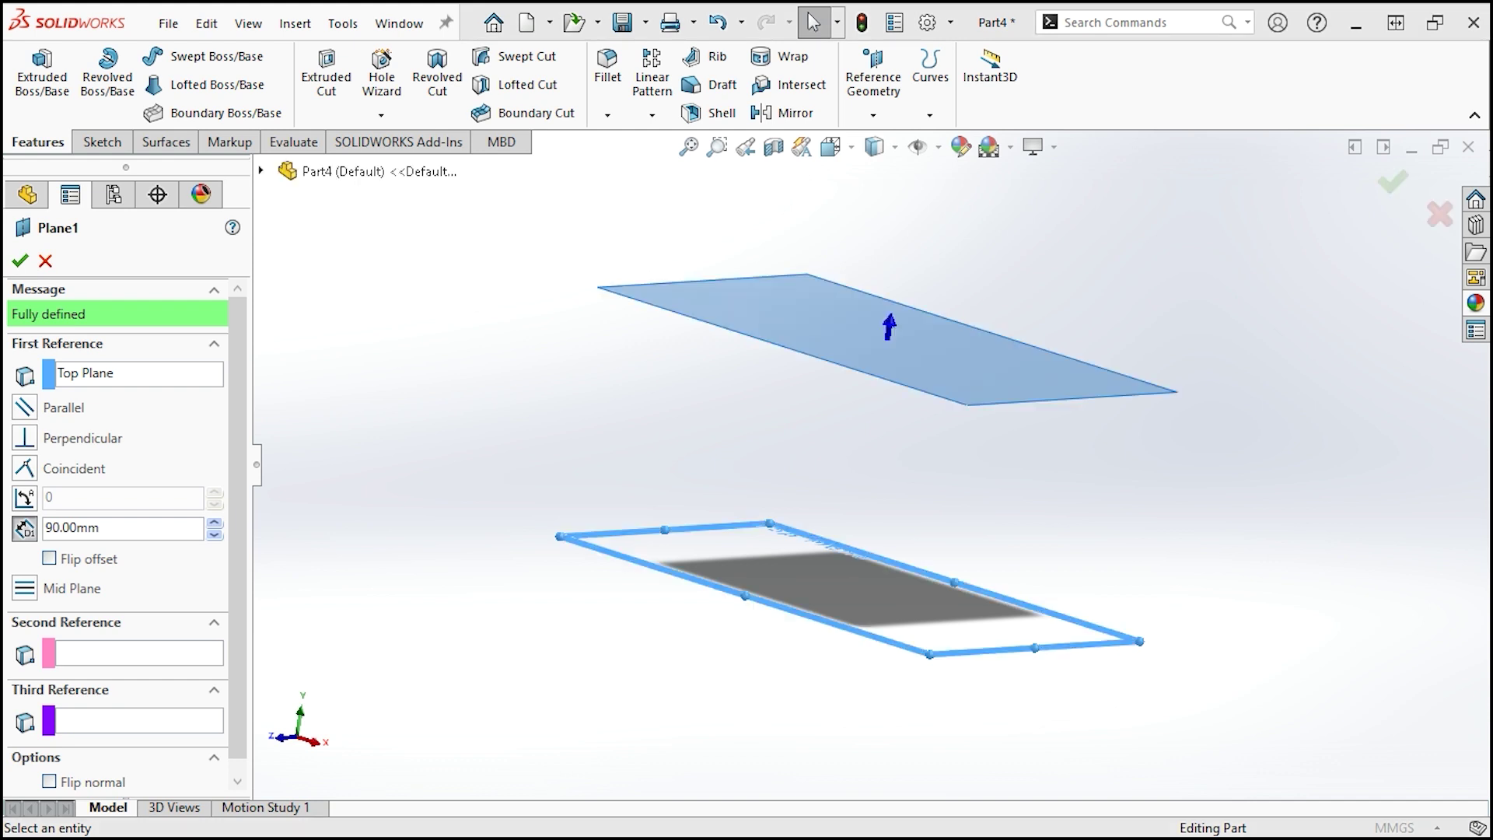
pyautogui.click(216, 535)
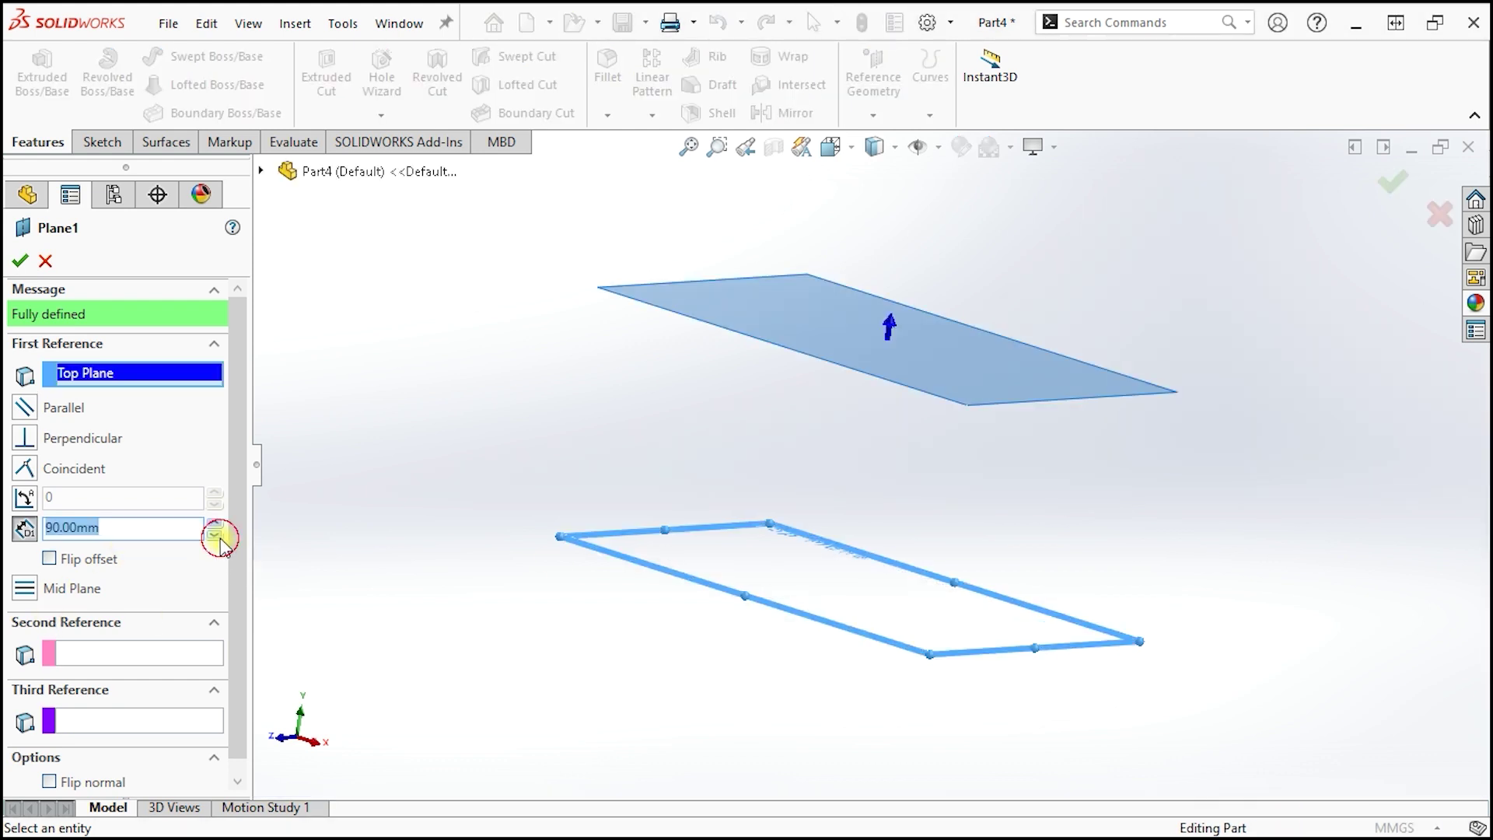
pyautogui.click(20, 261)
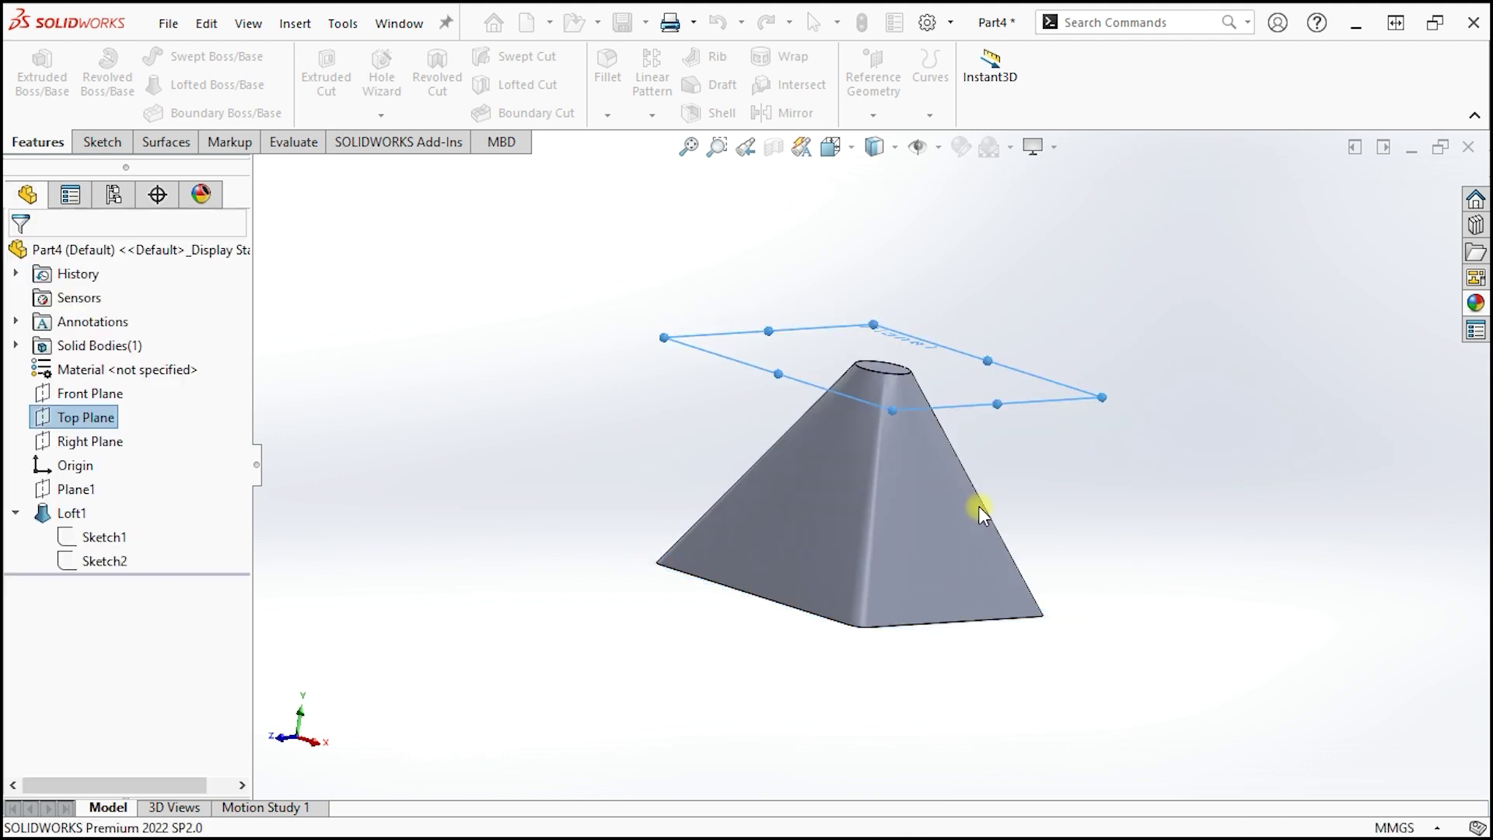
pyautogui.moveTo(978, 513)
pyautogui.mouseDown(button='middle')
pyautogui.moveTo(827, 515)
pyautogui.moveTo(943, 466)
pyautogui.moveTo(899, 516)
pyautogui.mouseUp(button='middle')
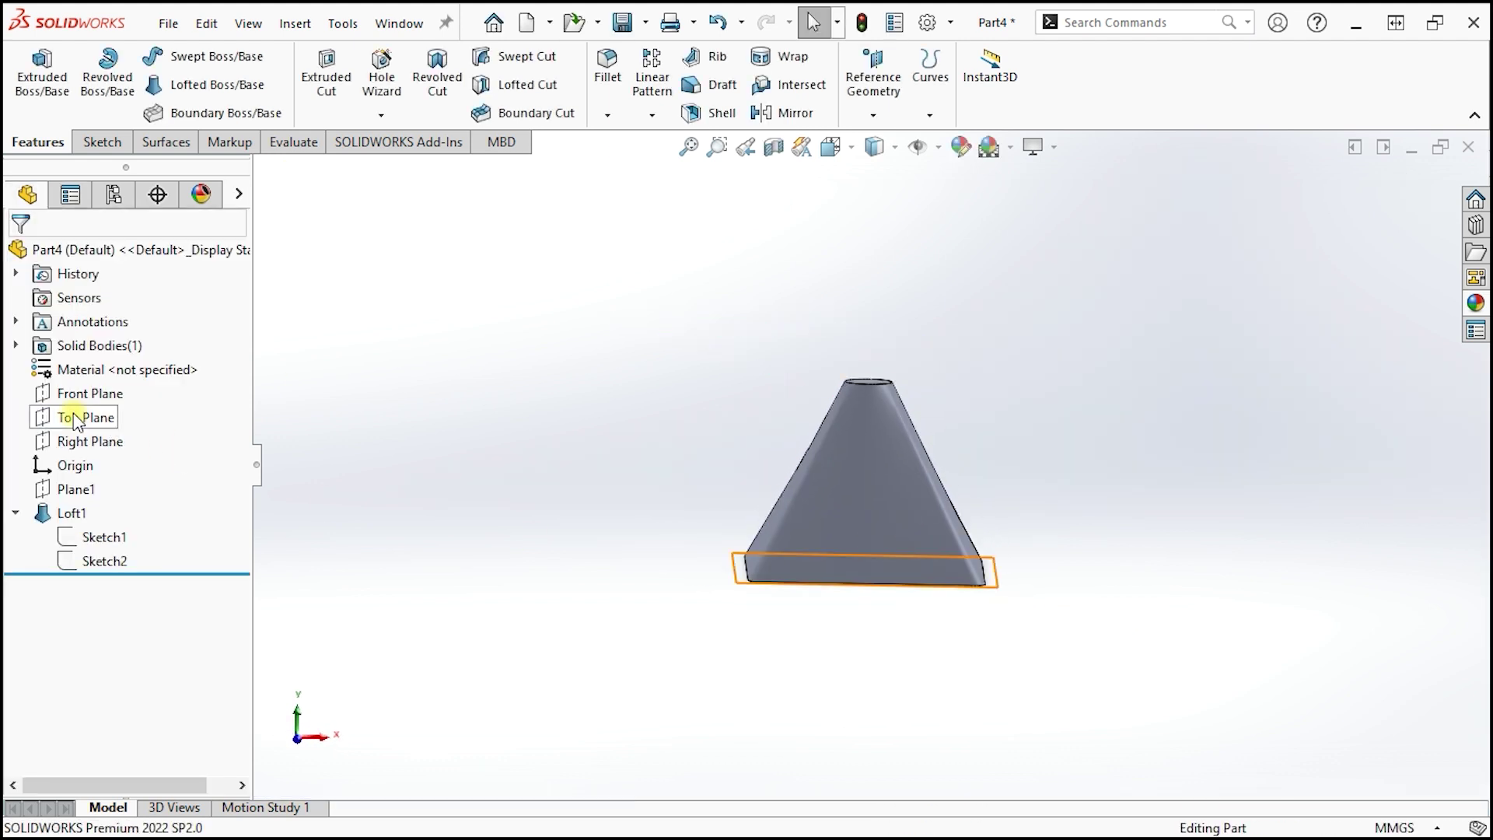
# Step: On a Front Plane sketch, draw a closed right triangle with sloped, horizontal and vertical lines
pyautogui.click(76, 392)
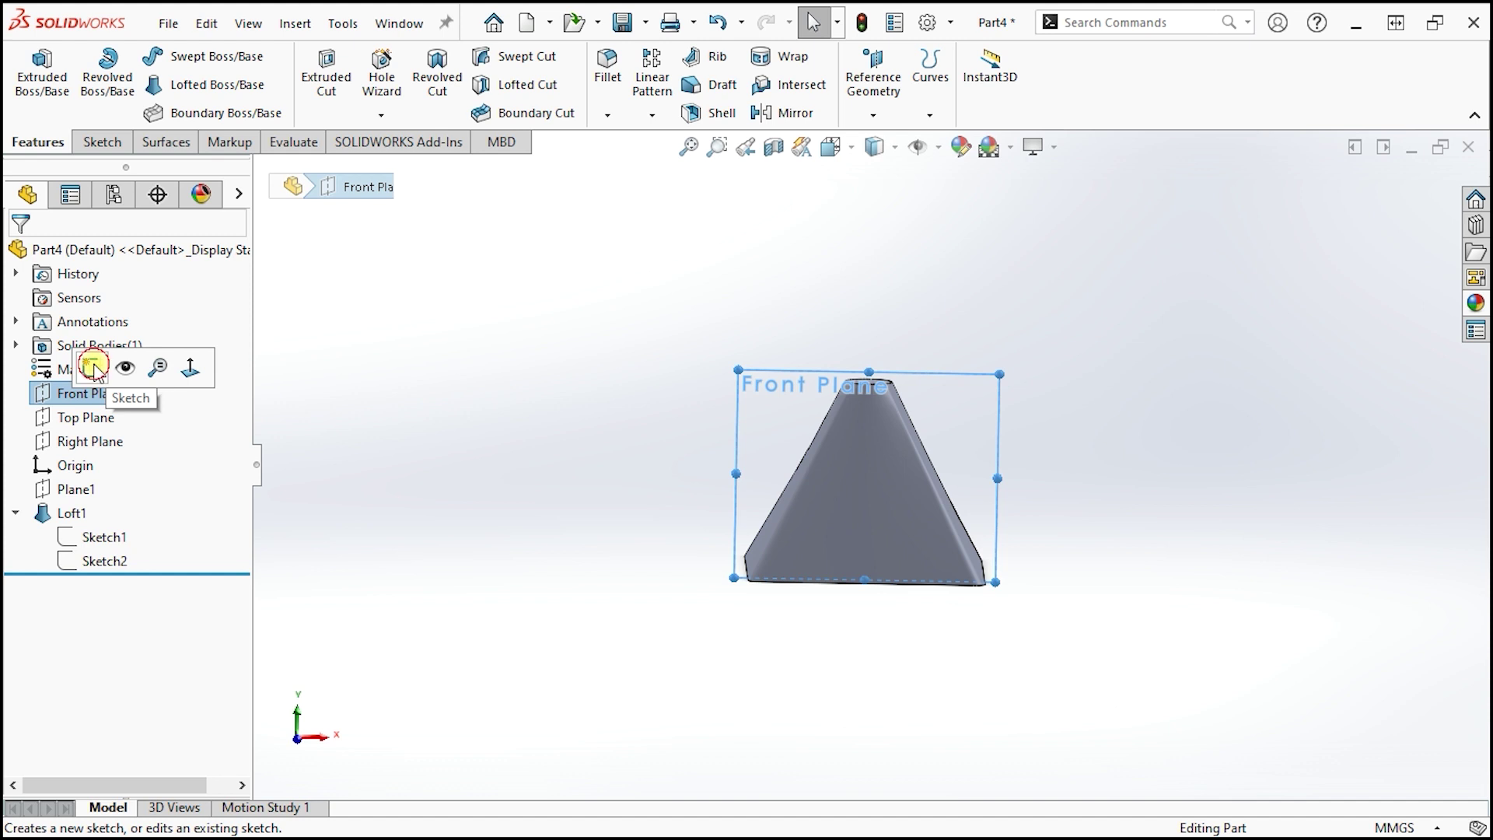
pyautogui.click(94, 365)
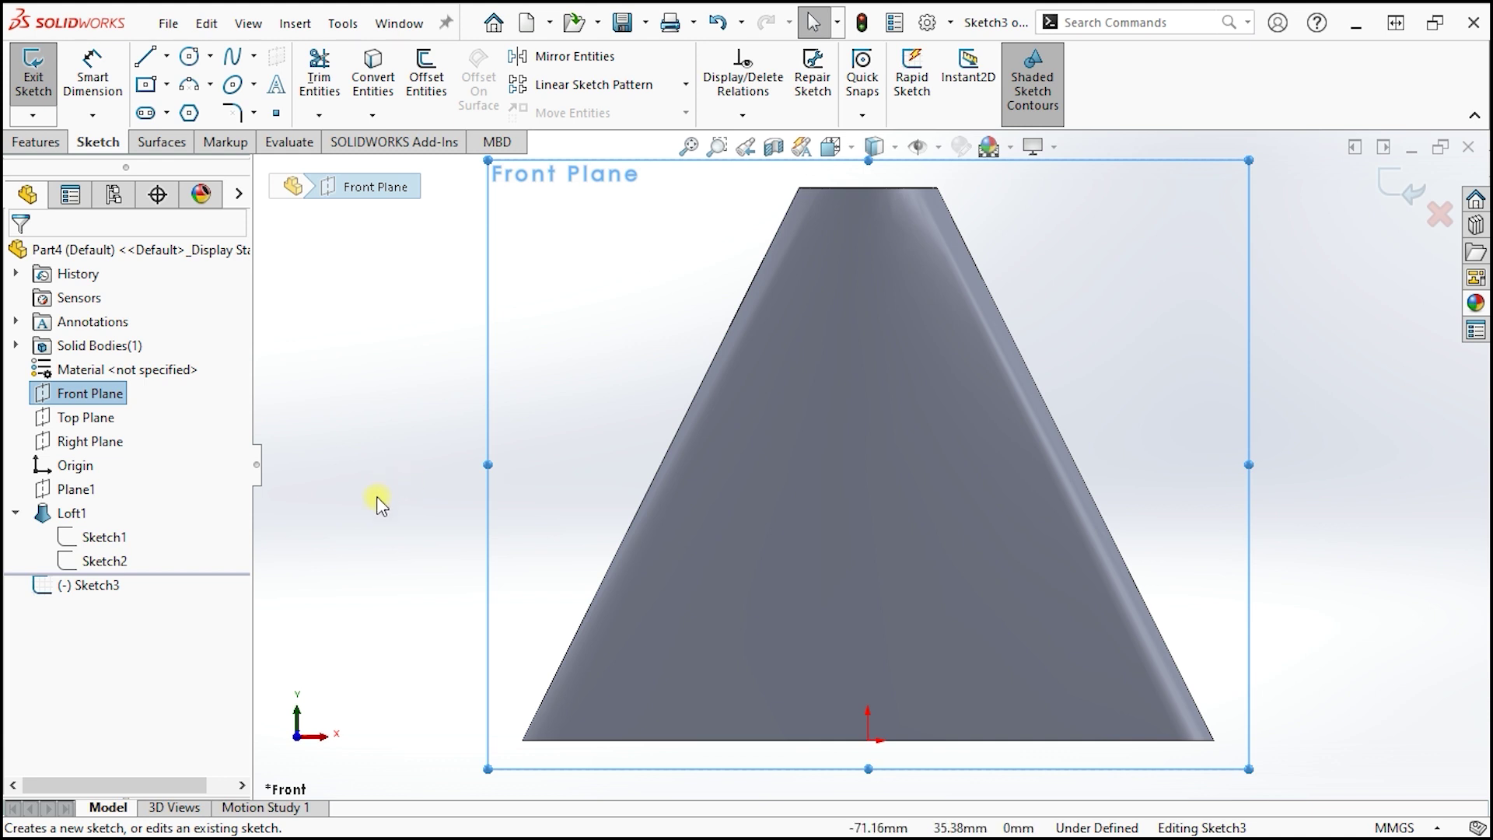
pyautogui.click(529, 493)
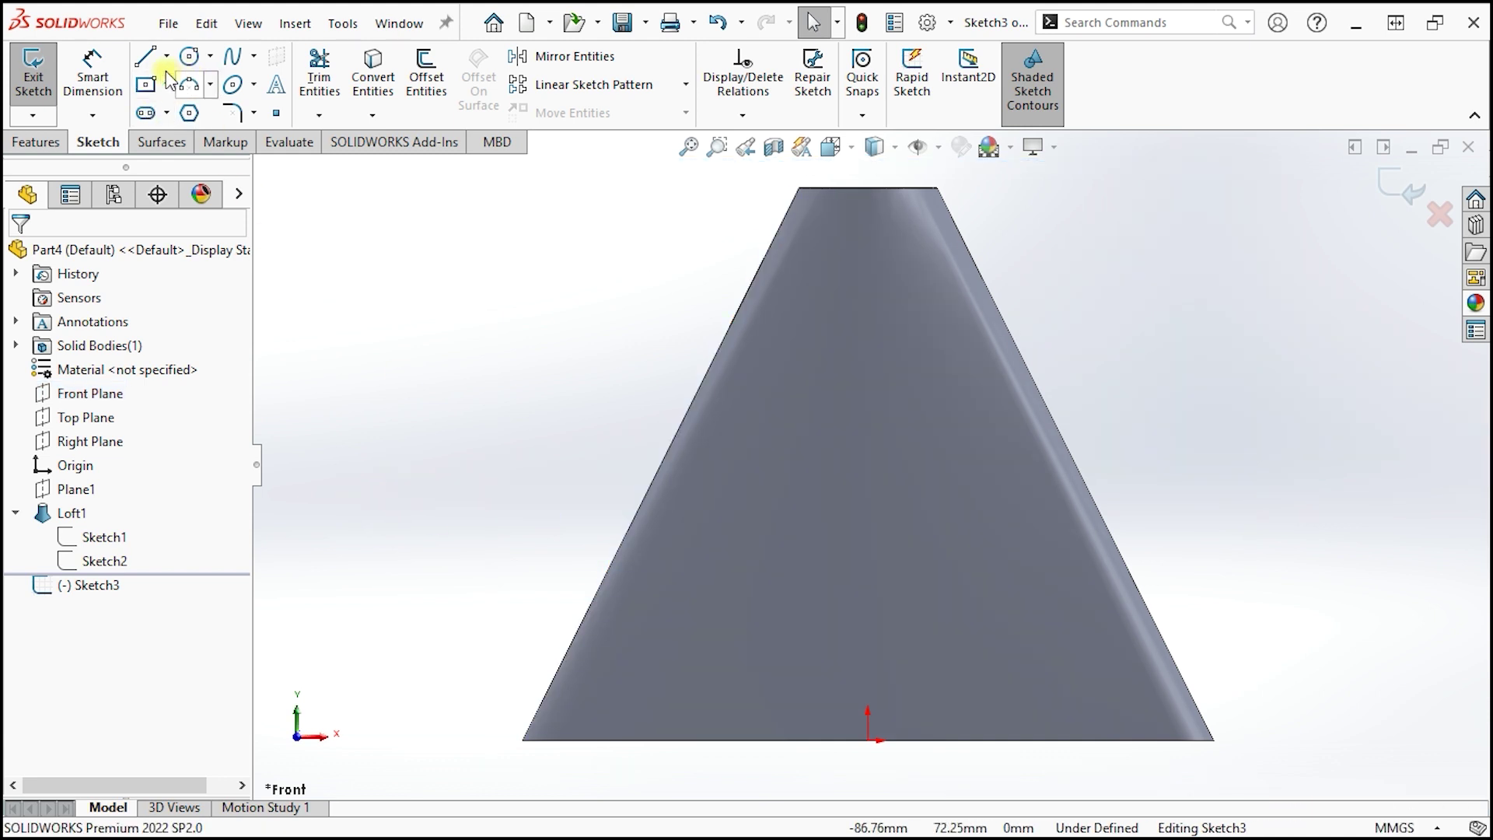
pyautogui.click(142, 70)
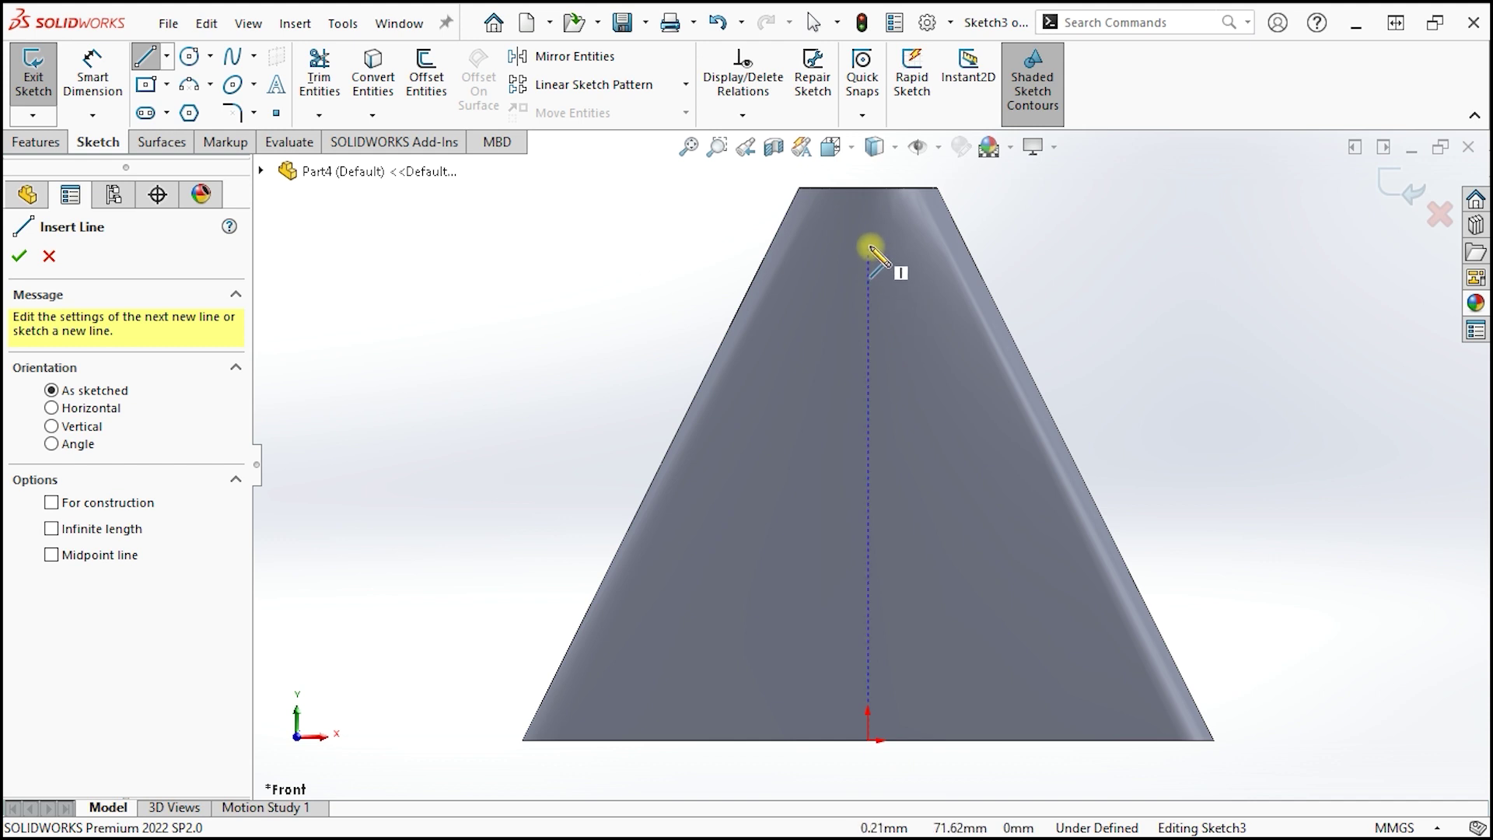
pyautogui.click(869, 242)
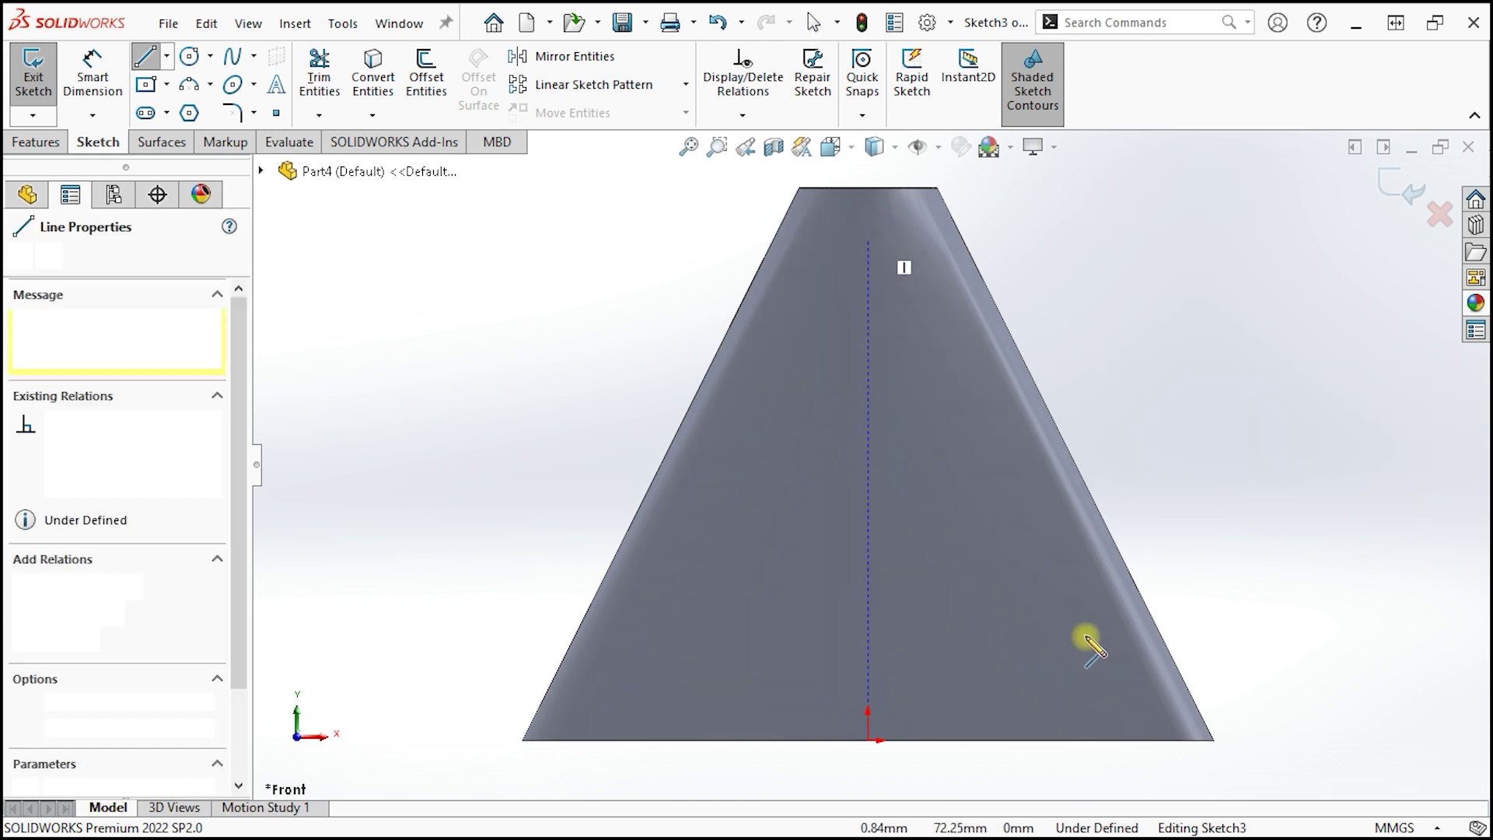
pyautogui.click(1107, 675)
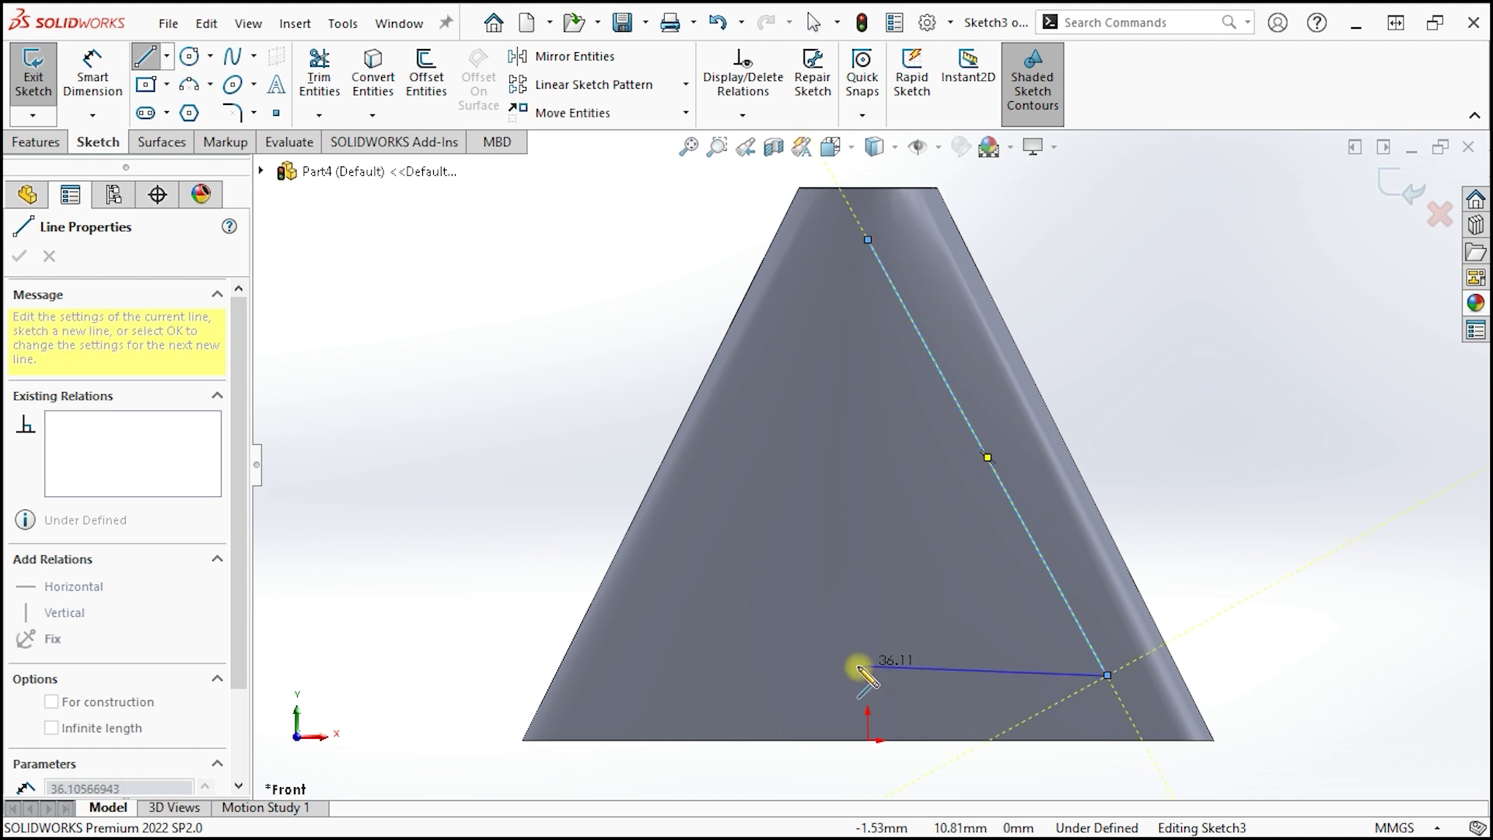
pyautogui.click(868, 673)
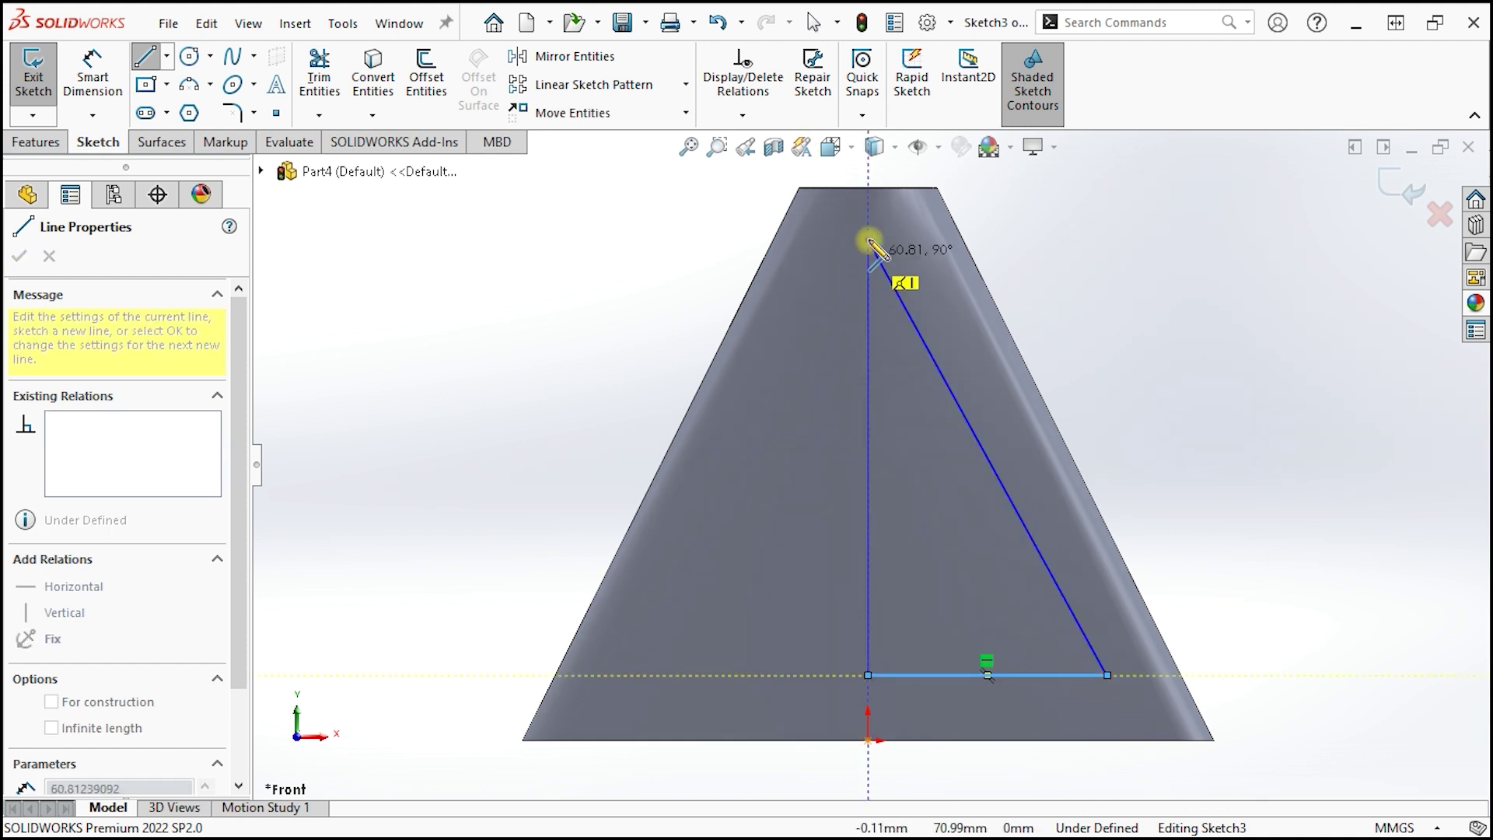
pyautogui.click(868, 240)
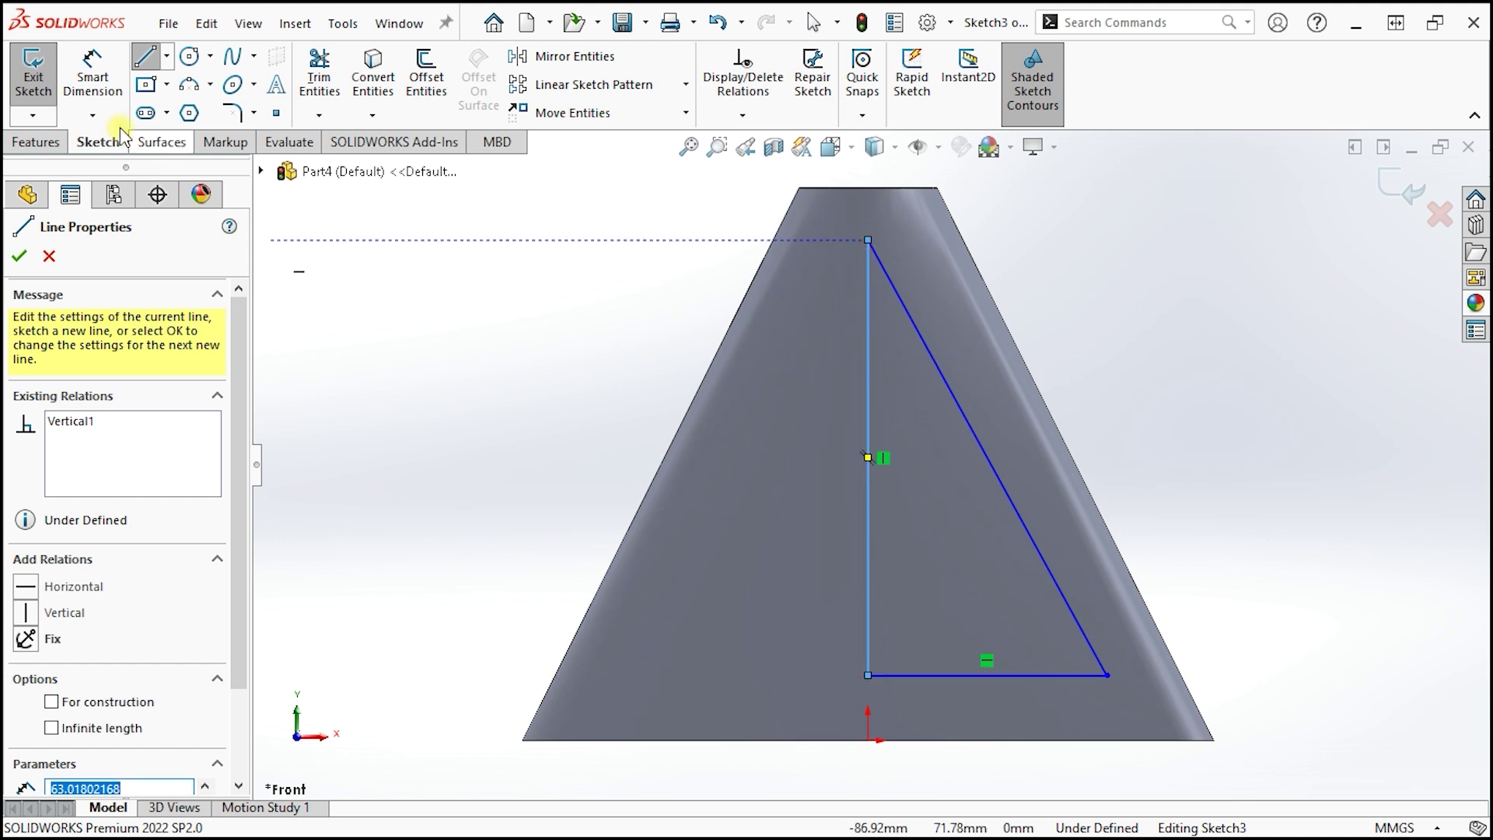
pyautogui.click(144, 56)
pyautogui.click(1067, 606)
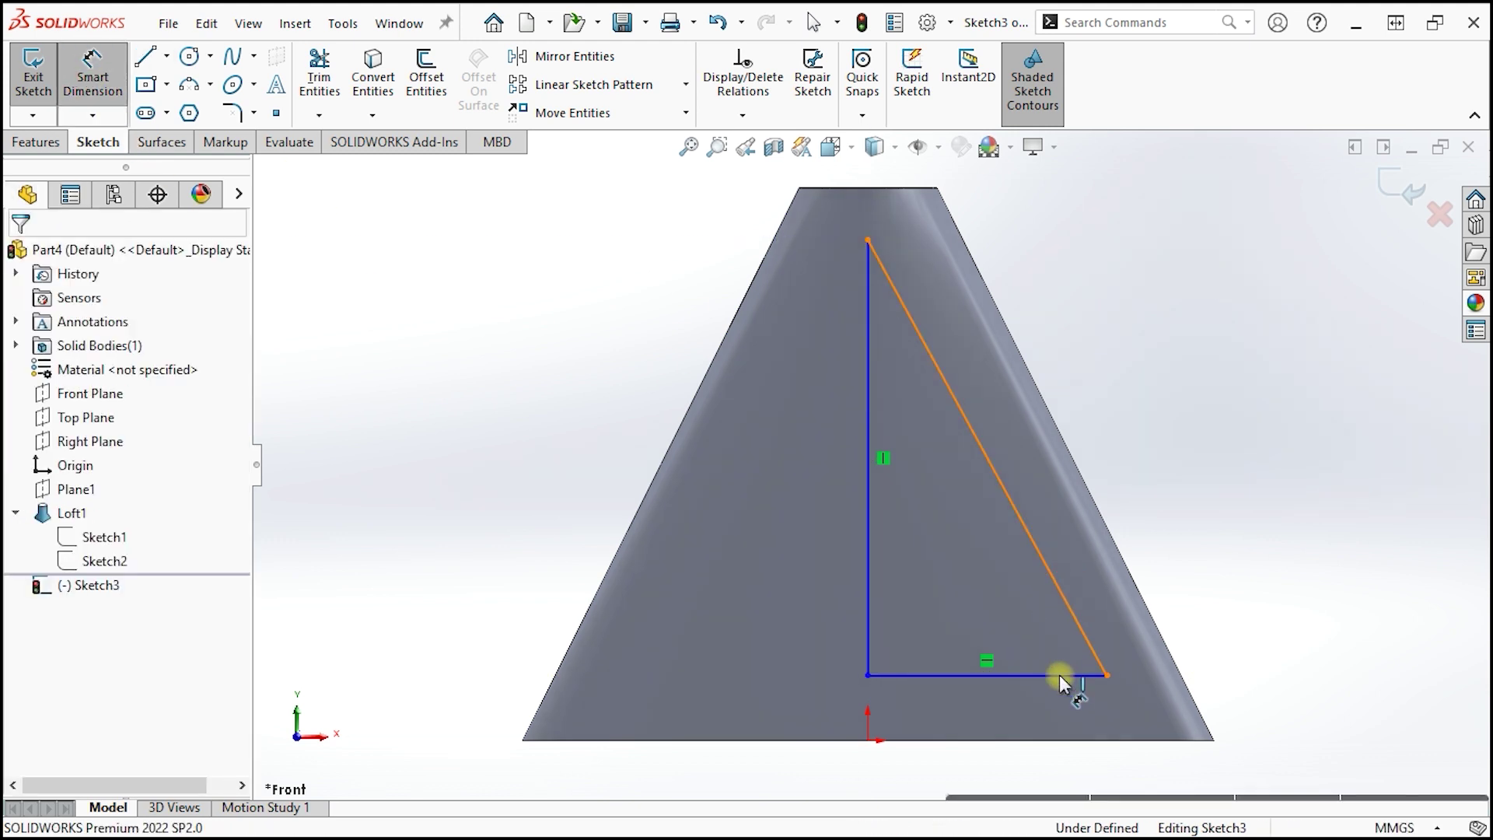
# Step: Dimension the triangle's angle at 60° and its base 10 mm above the pyramid's bottom edge
pyautogui.click(1060, 675)
pyautogui.click(1052, 647)
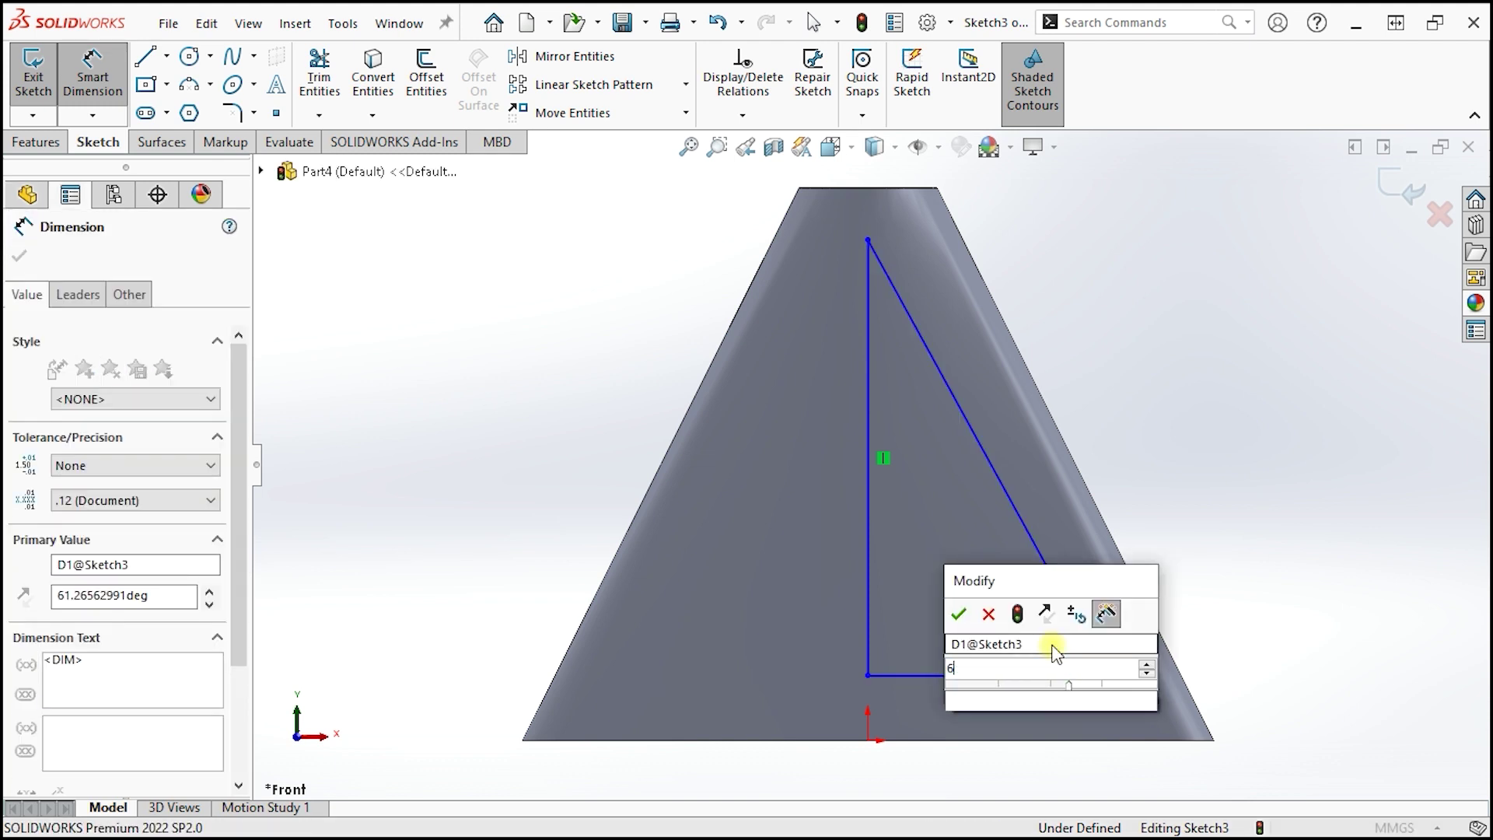
pyautogui.write('60')
pyautogui.press('Return')
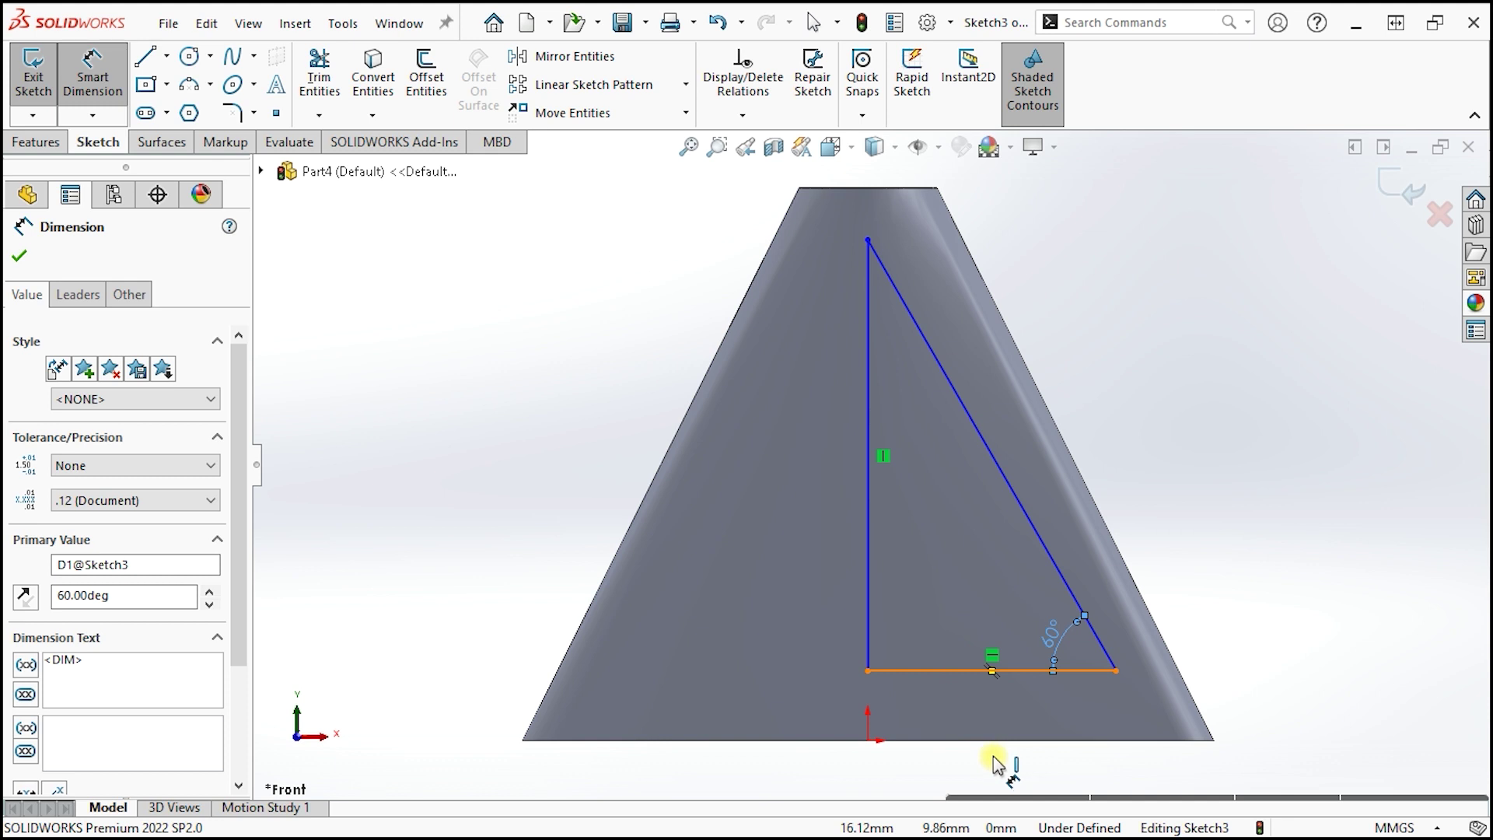
pyautogui.click(986, 670)
pyautogui.click(1003, 740)
pyautogui.click(1383, 712)
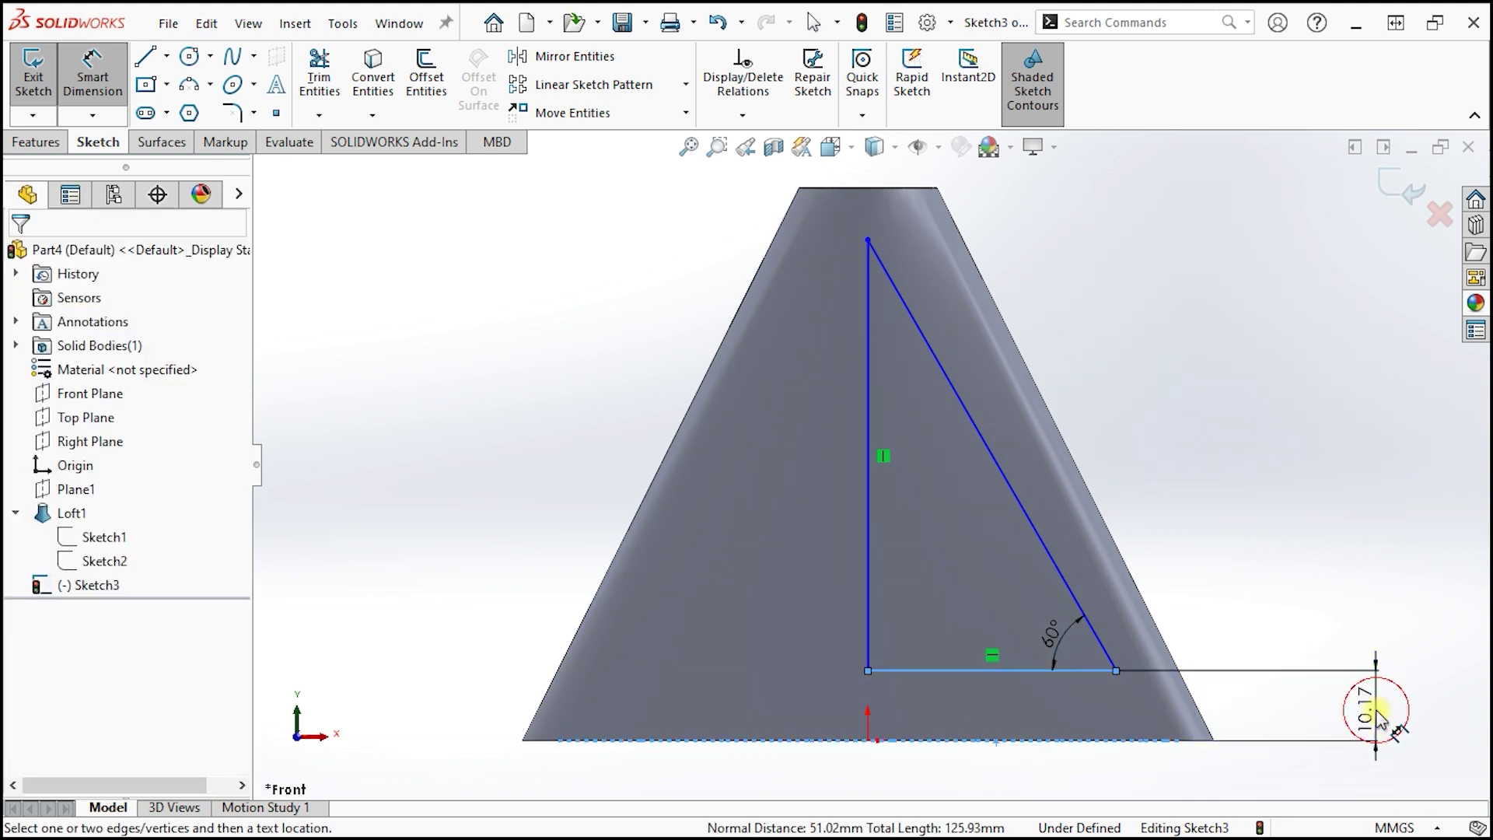
pyautogui.press('Return')
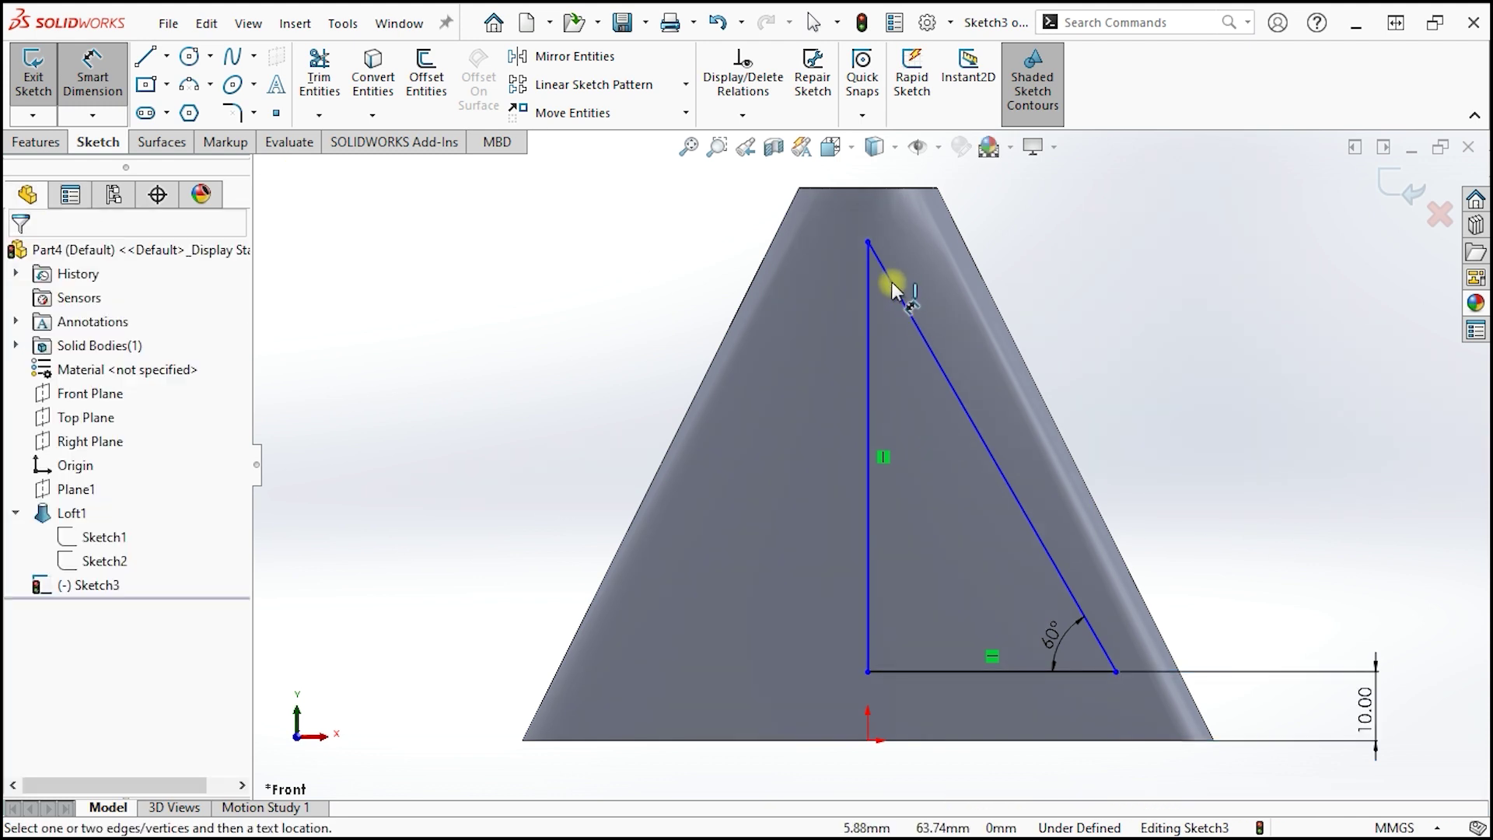
# Step: Dimension the triangle's vertical side to a height of 62 mm
pyautogui.click(869, 260)
pyautogui.click(567, 410)
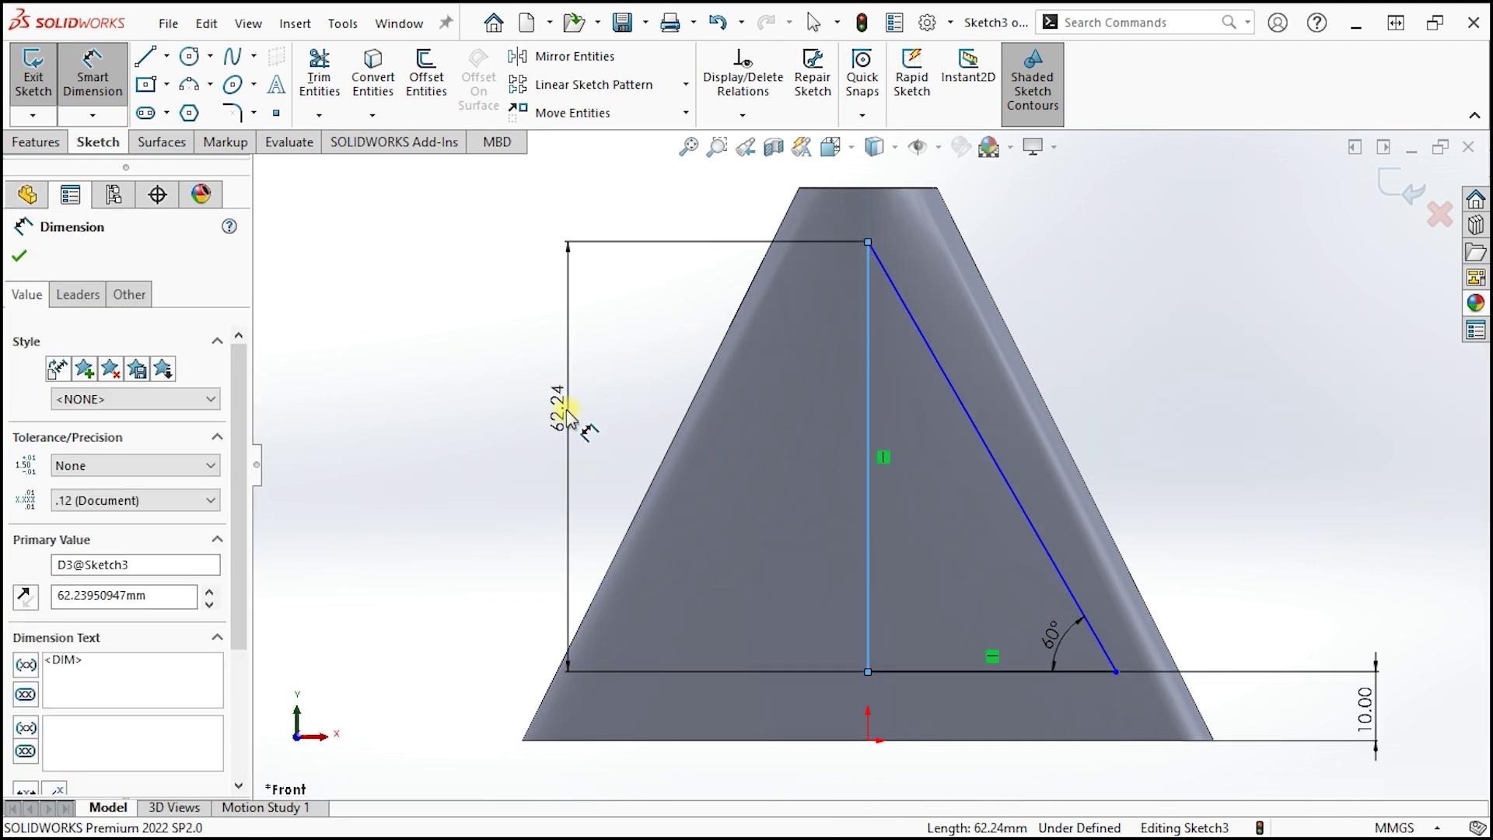
pyautogui.write('6')
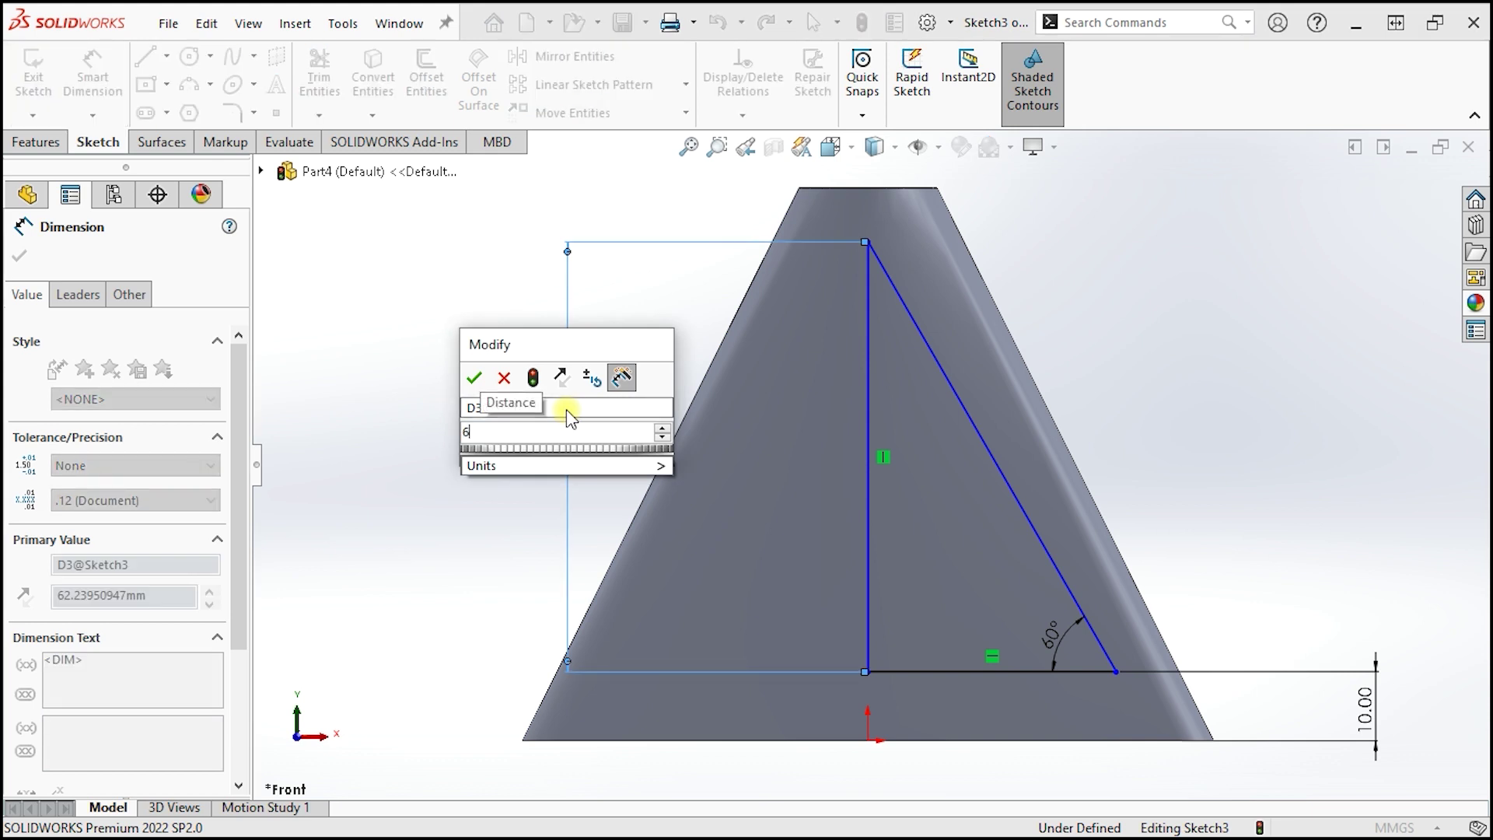
pyautogui.write('0')
pyautogui.press('Return')
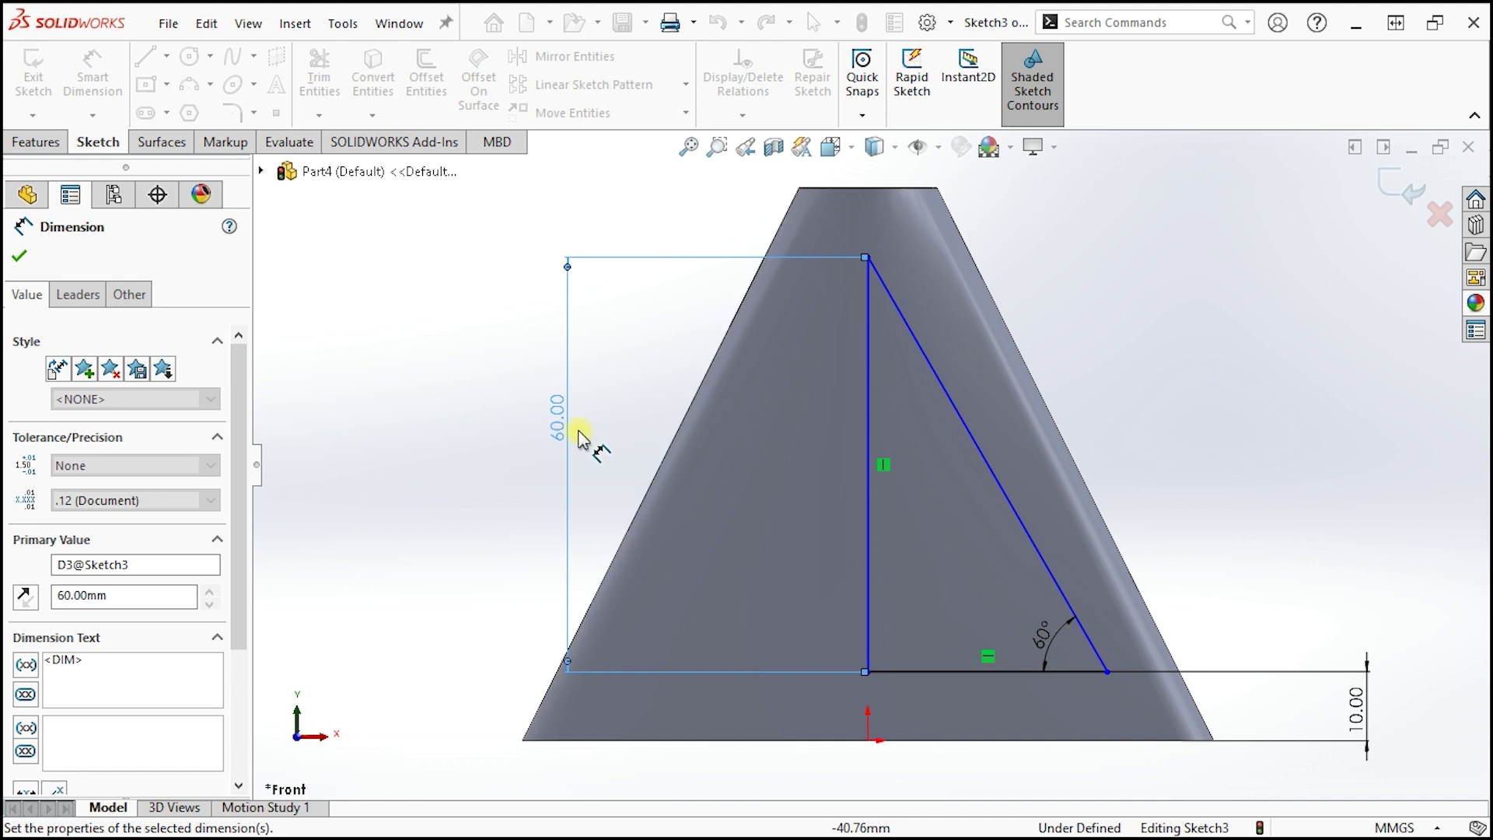
pyautogui.doubleClick(566, 424)
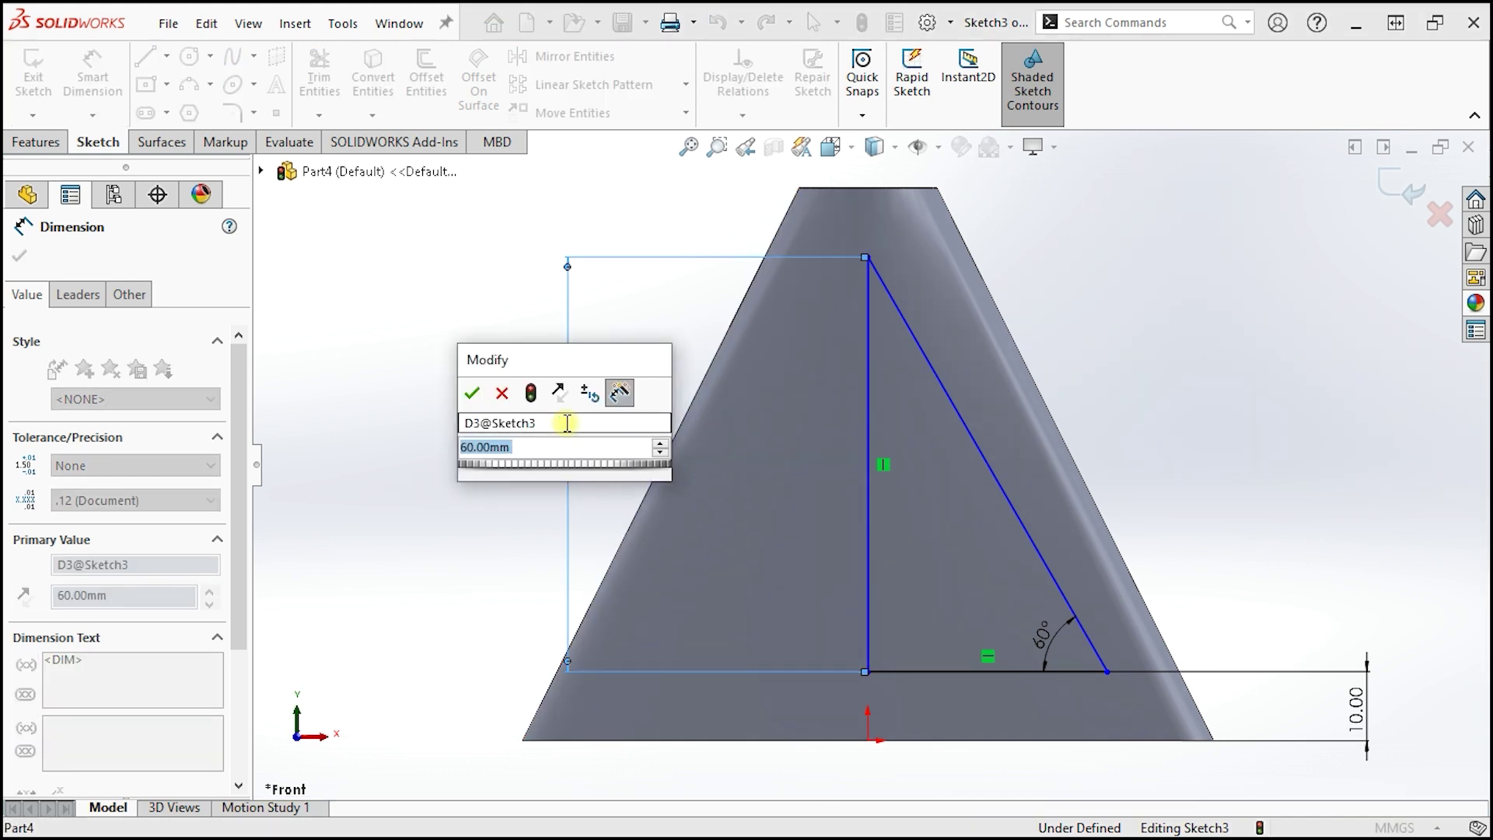
pyautogui.write('60')
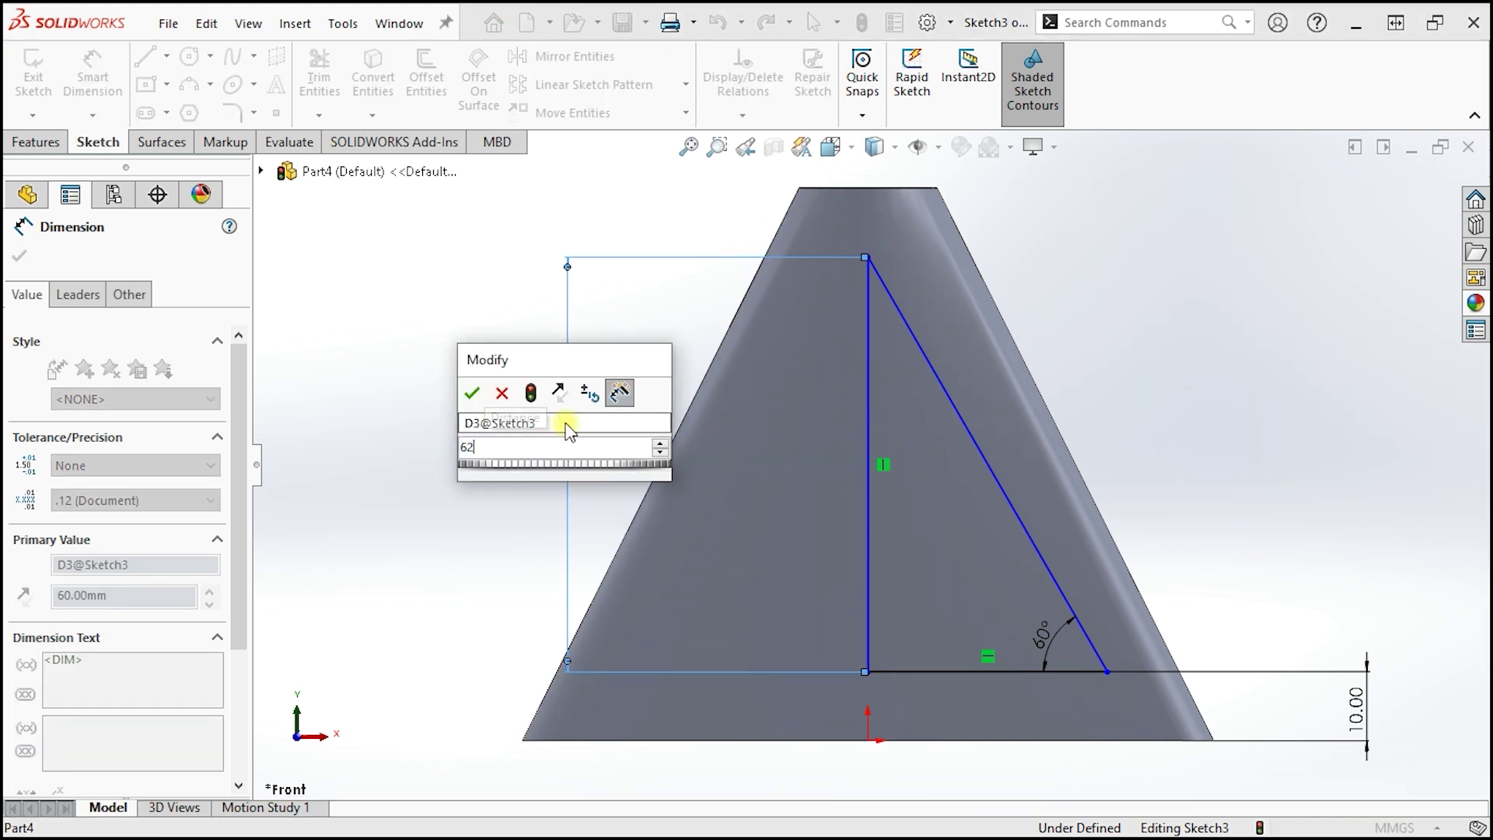
pyautogui.press('Return')
pyautogui.click(1197, 389)
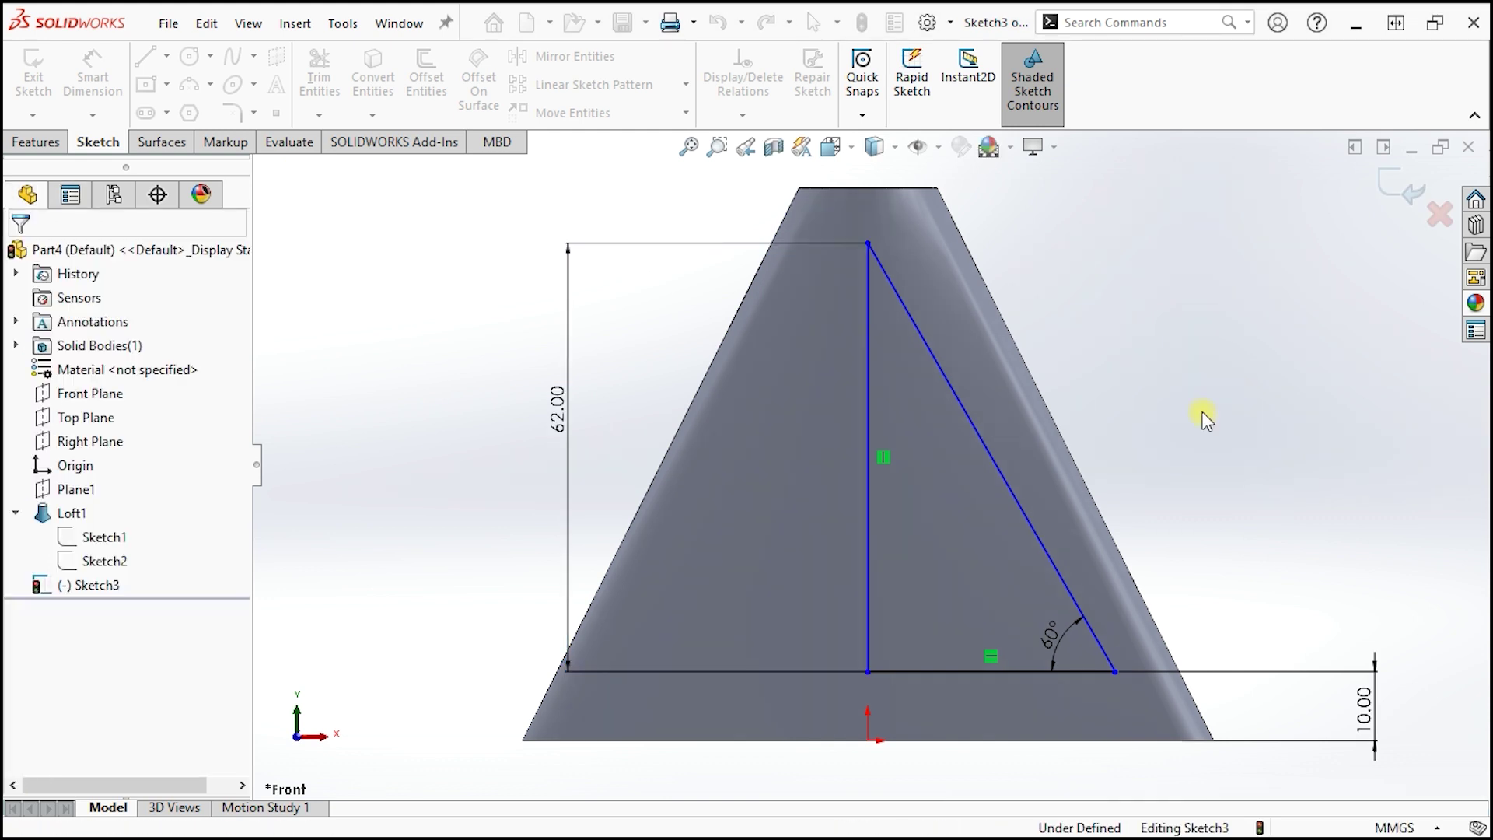
# Step: Add a driven 35.80 reference dimension to the triangle's bottom line
pyautogui.click(93, 76)
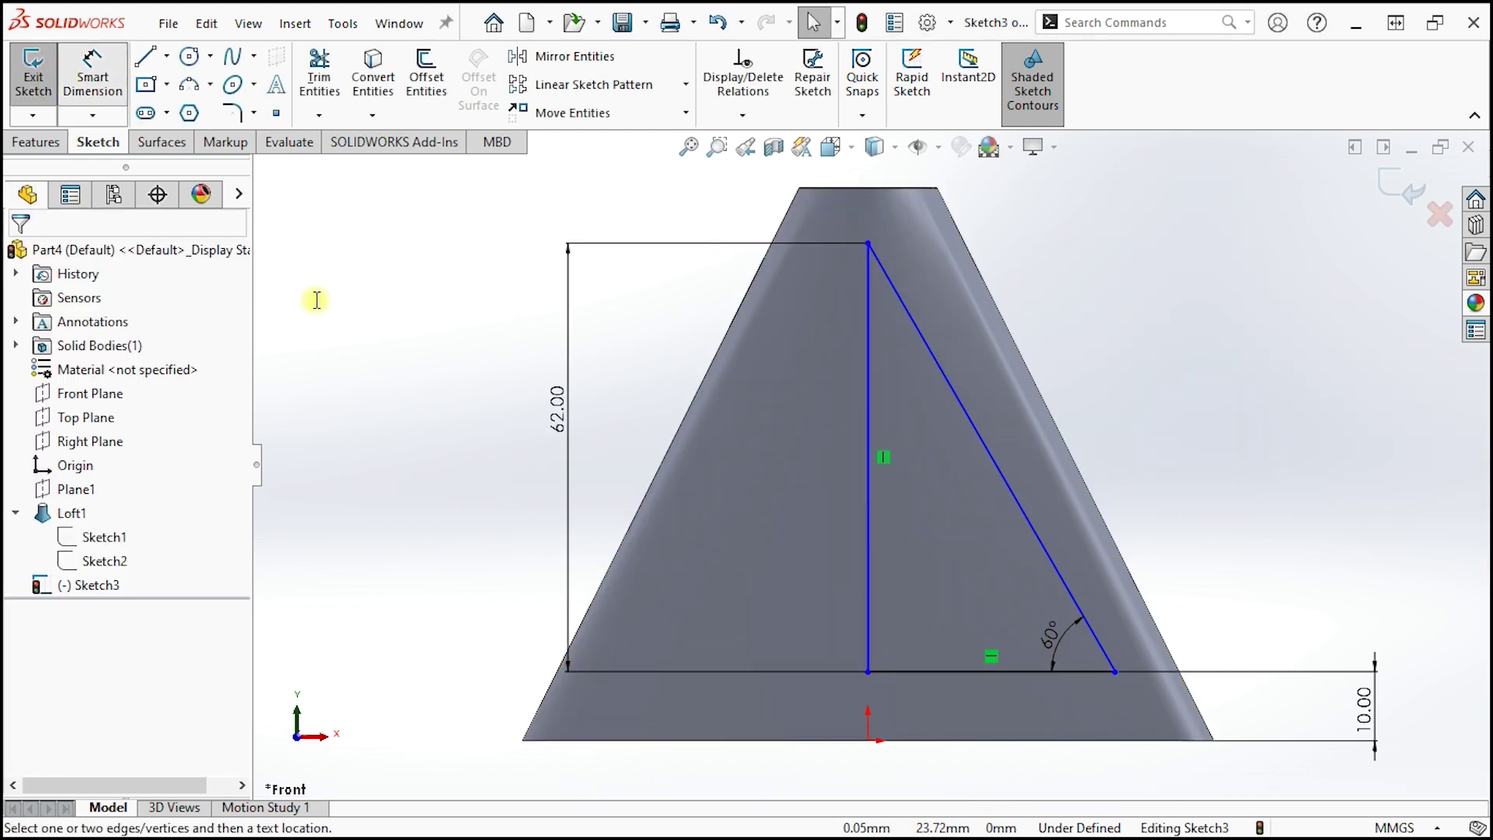
pyautogui.click(925, 672)
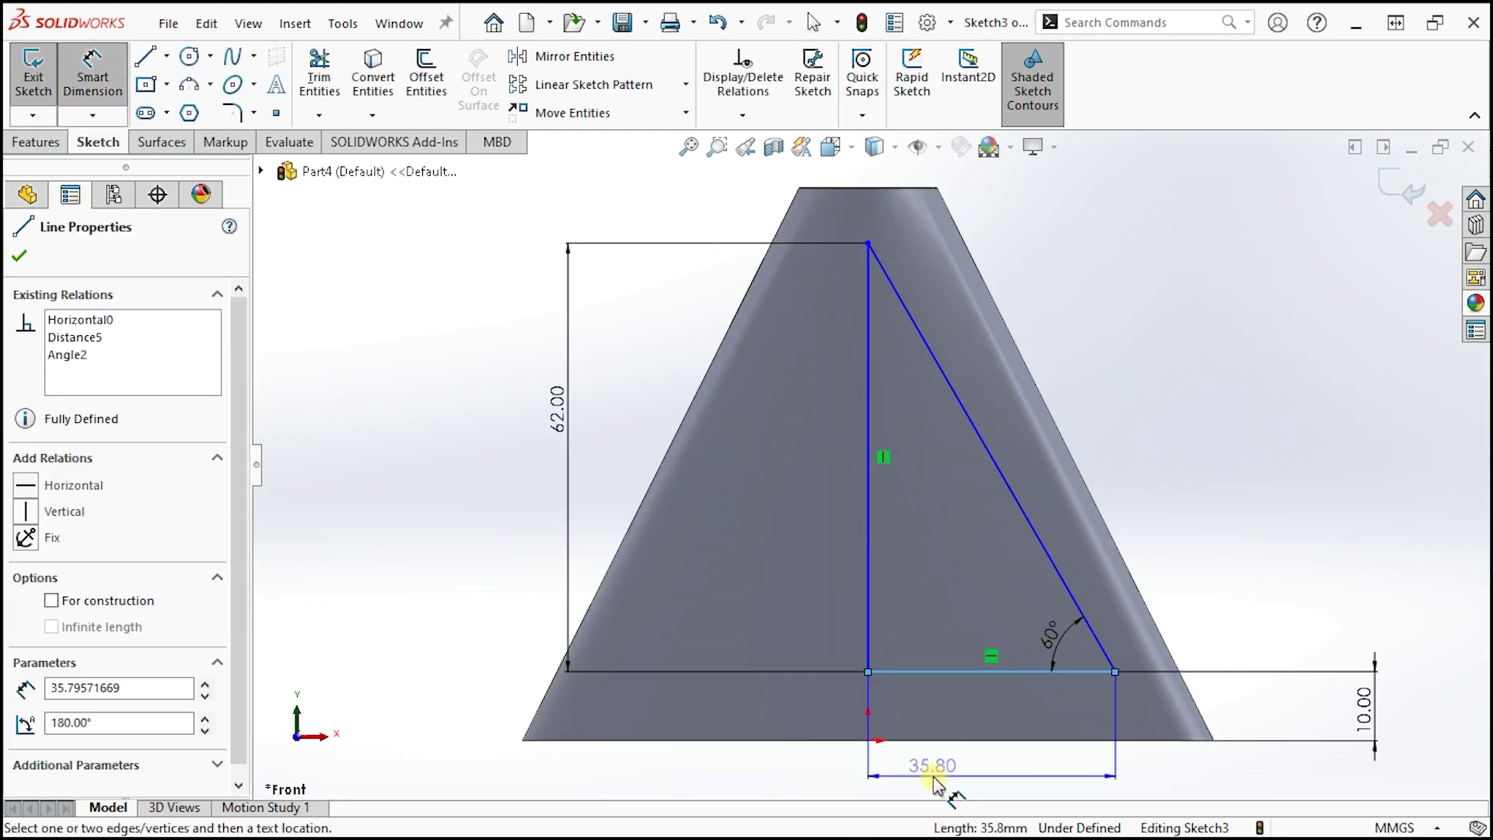
pyautogui.click(945, 756)
pyautogui.click(319, 106)
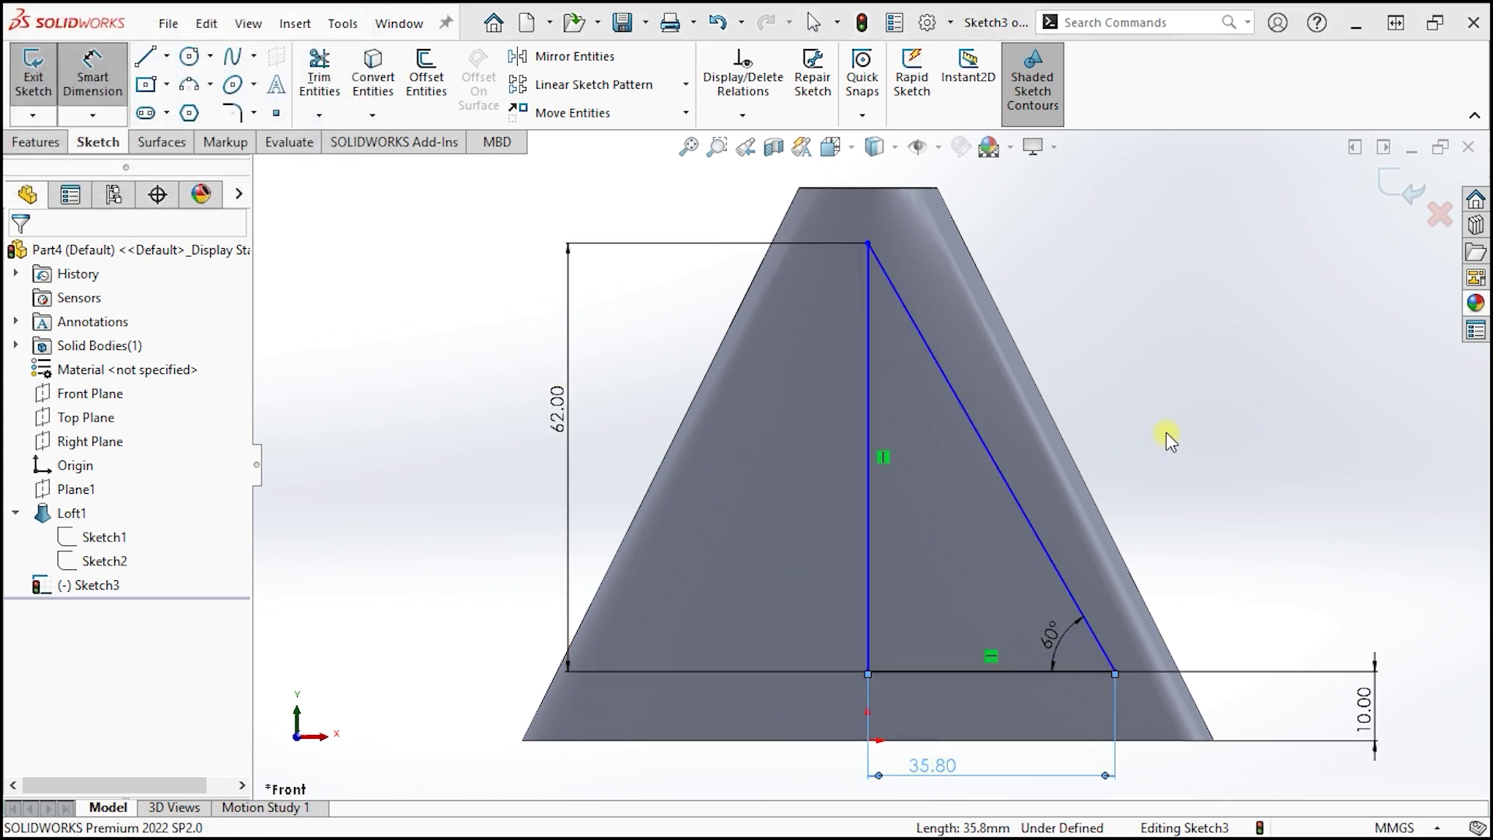
pyautogui.click(1011, 478)
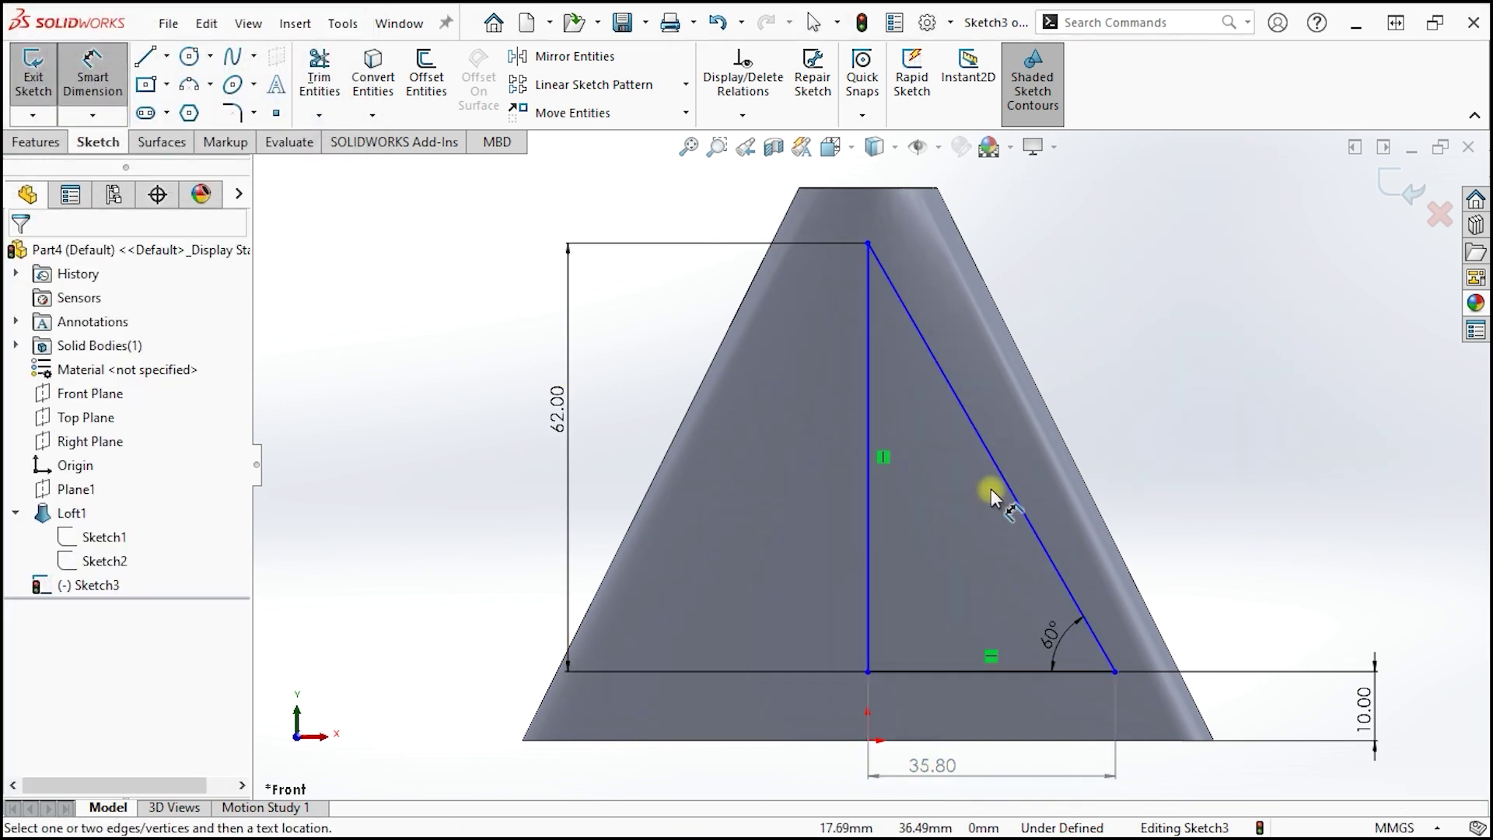
pyautogui.press('Escape')
pyautogui.click(868, 670)
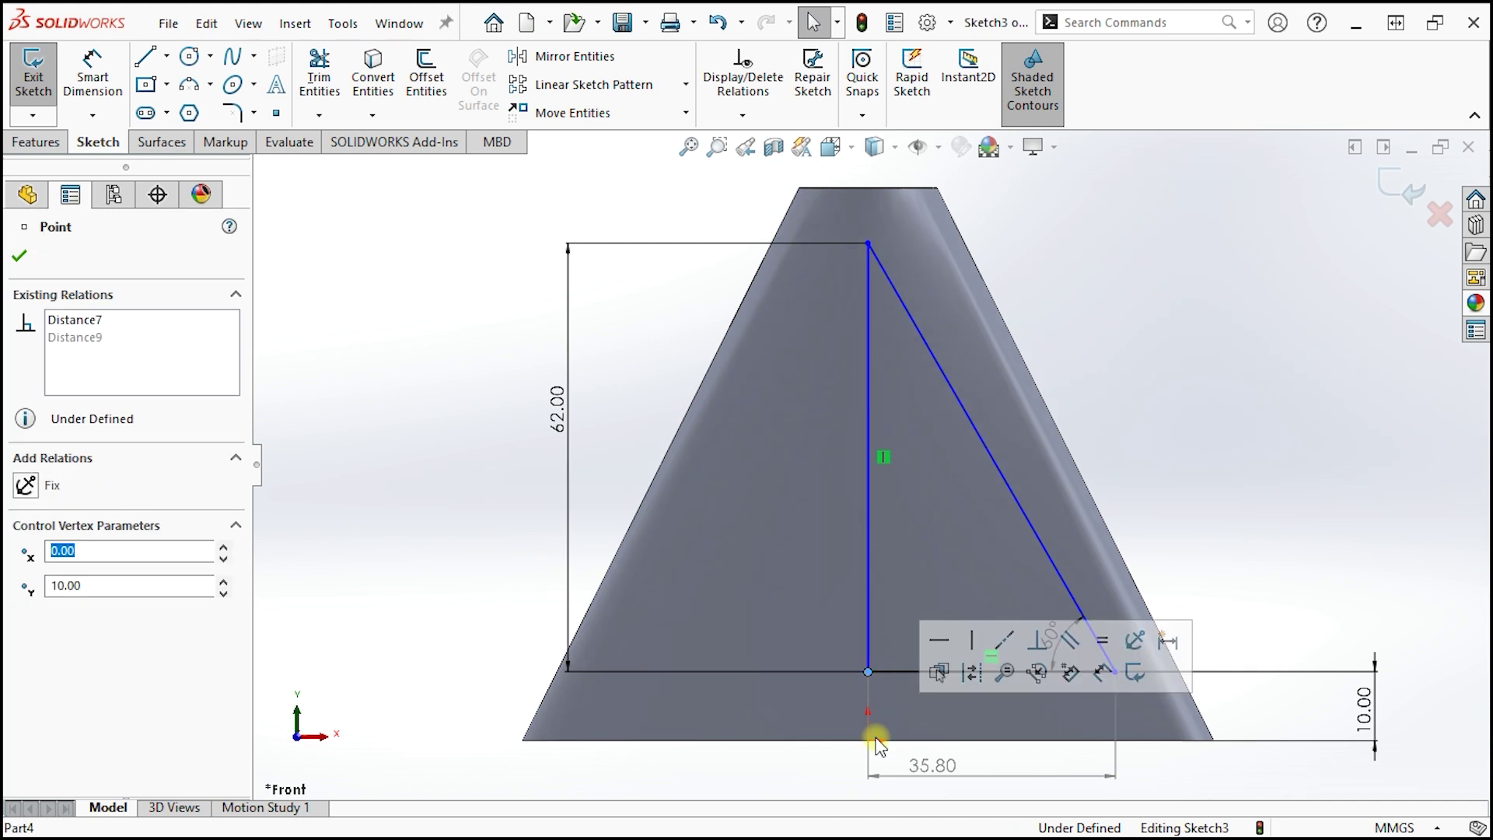
# Step: Make the triangle corner vertical with the origin and turn its vertical side into a centerline
pyautogui.keyDown('ctrl'); pyautogui.click(868, 740); pyautogui.keyUp('ctrl')
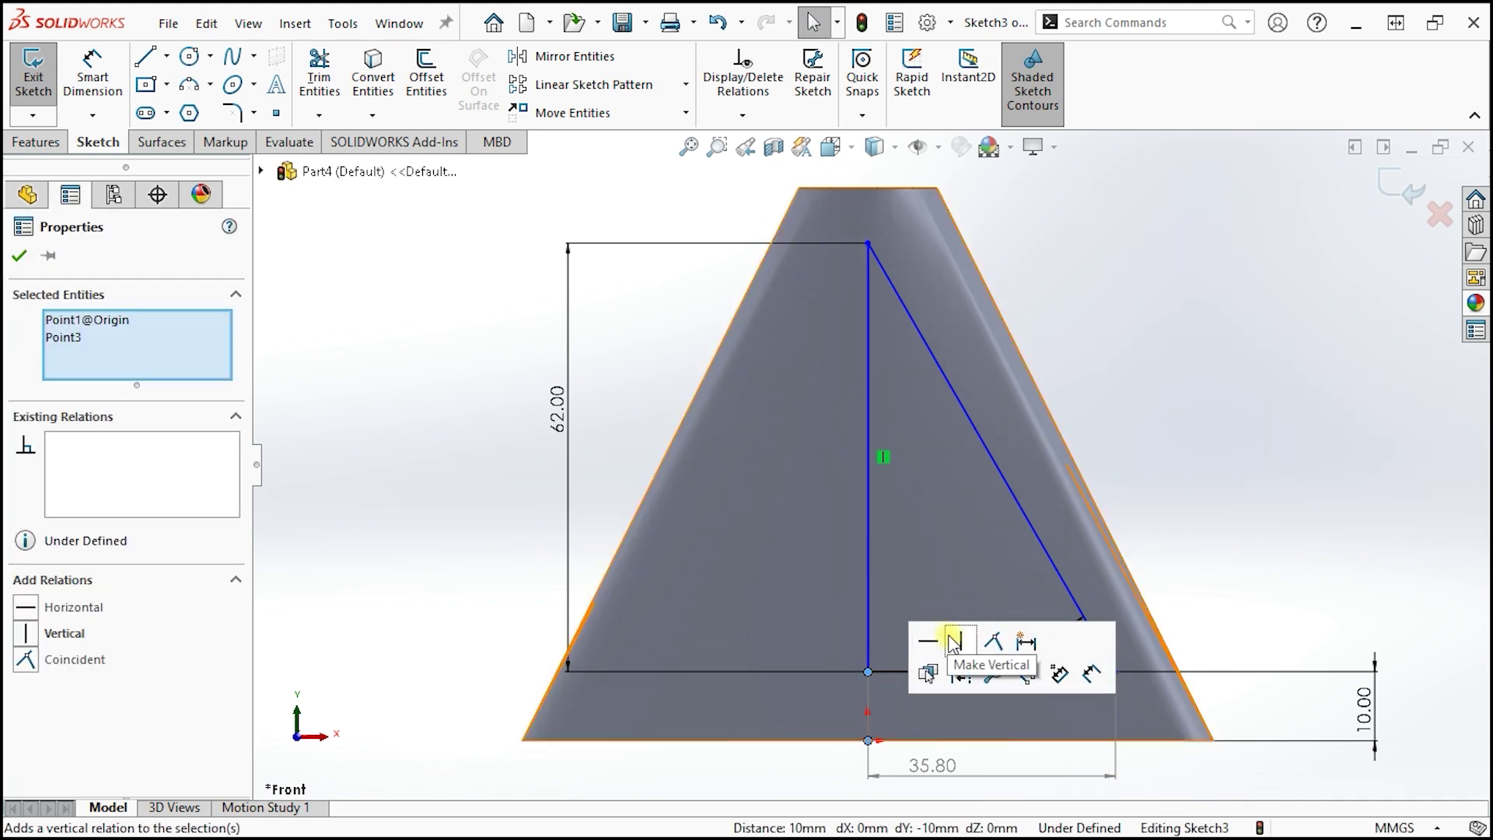
pyautogui.click(961, 641)
pyautogui.click(1233, 455)
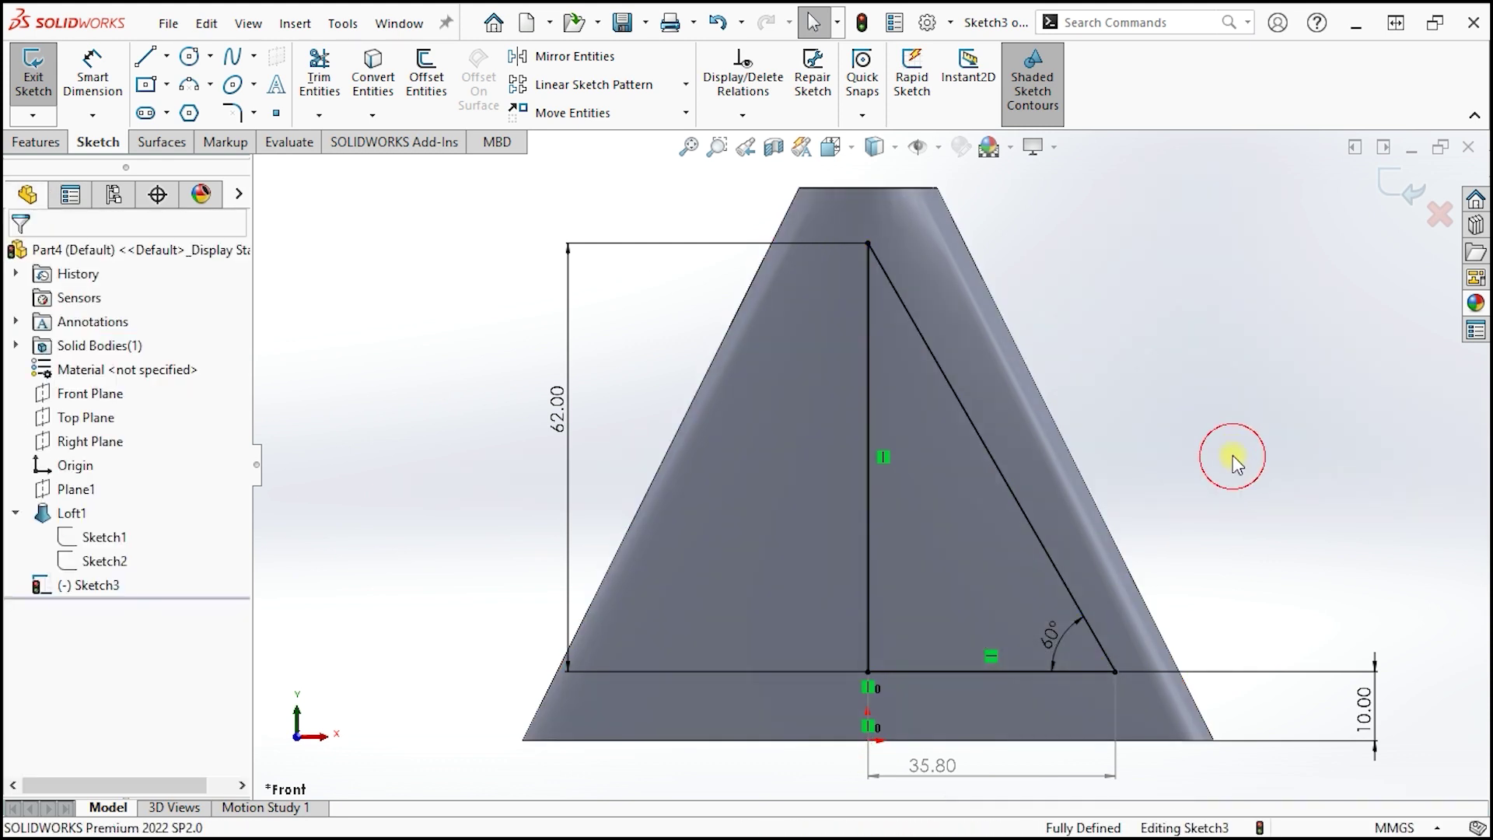
pyautogui.click(866, 562)
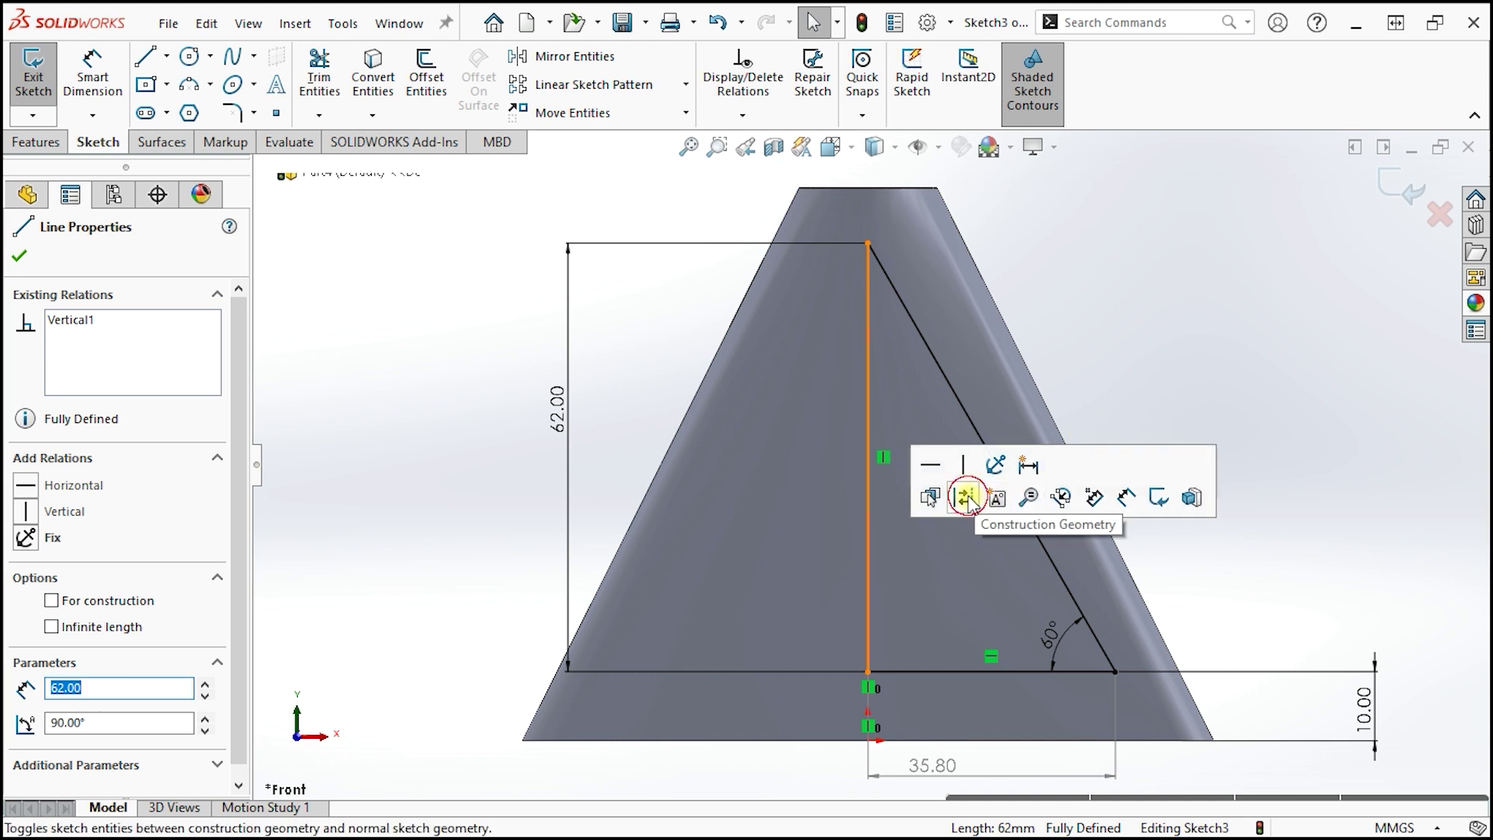
pyautogui.click(960, 493)
pyautogui.click(1200, 343)
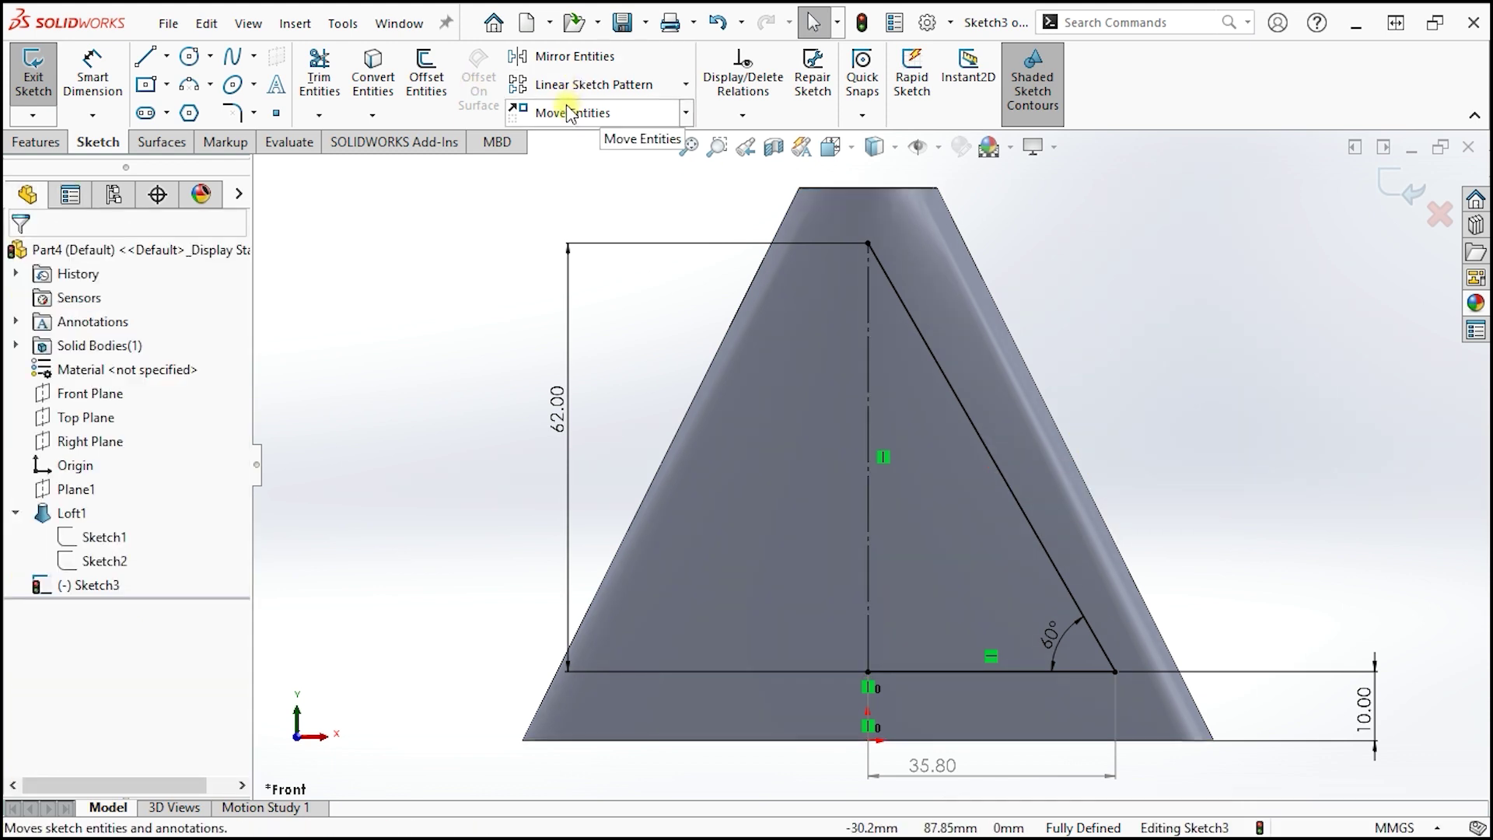
# Step: Mirror the slanted and bottom sides about the centerline into a full symmetric triangle
pyautogui.click(576, 56)
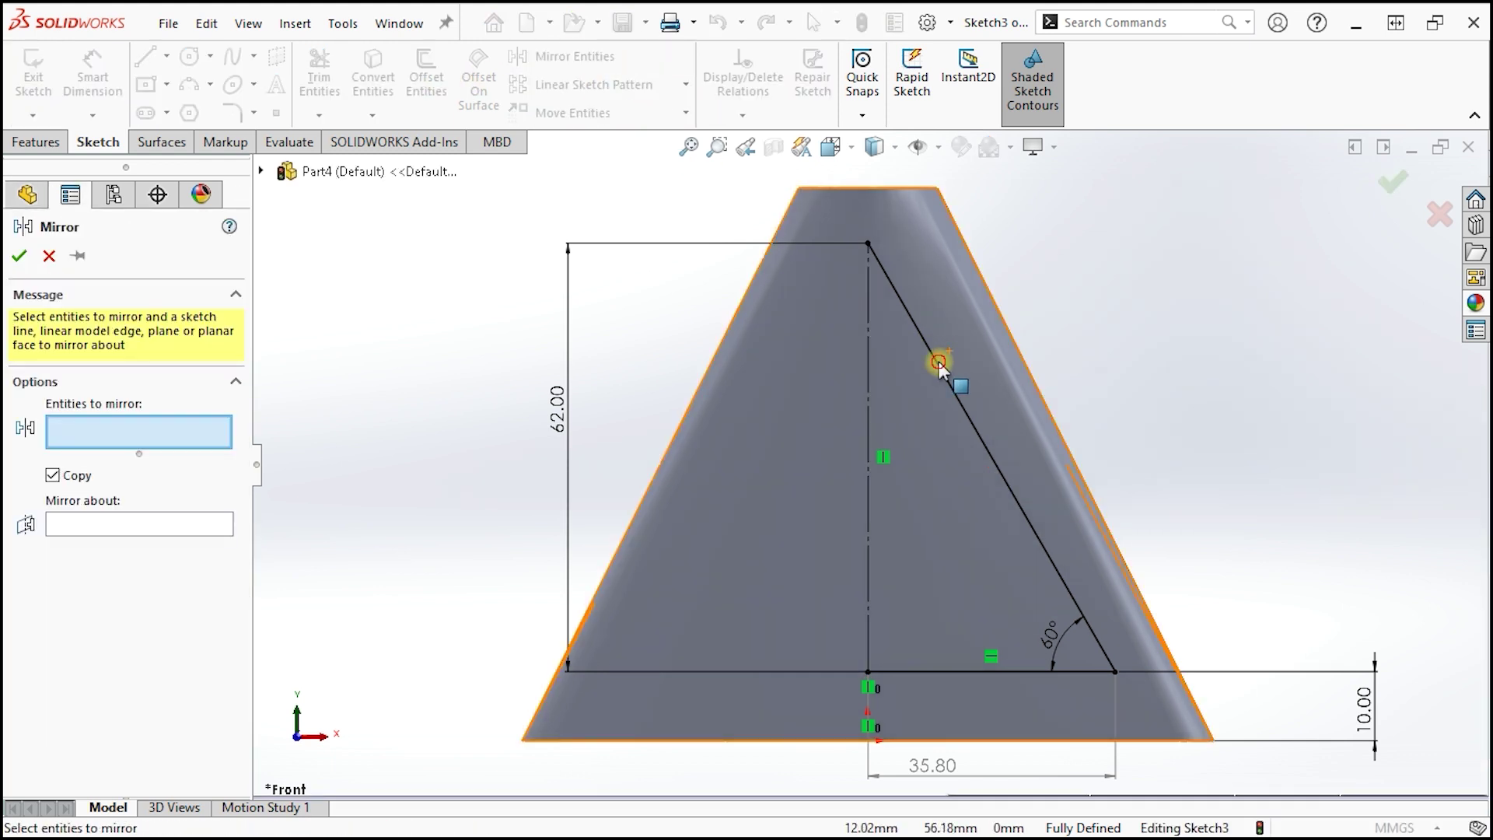
pyautogui.click(938, 362)
pyautogui.click(1001, 670)
pyautogui.rightClick(933, 638)
pyautogui.click(867, 607)
pyautogui.rightClick(866, 607)
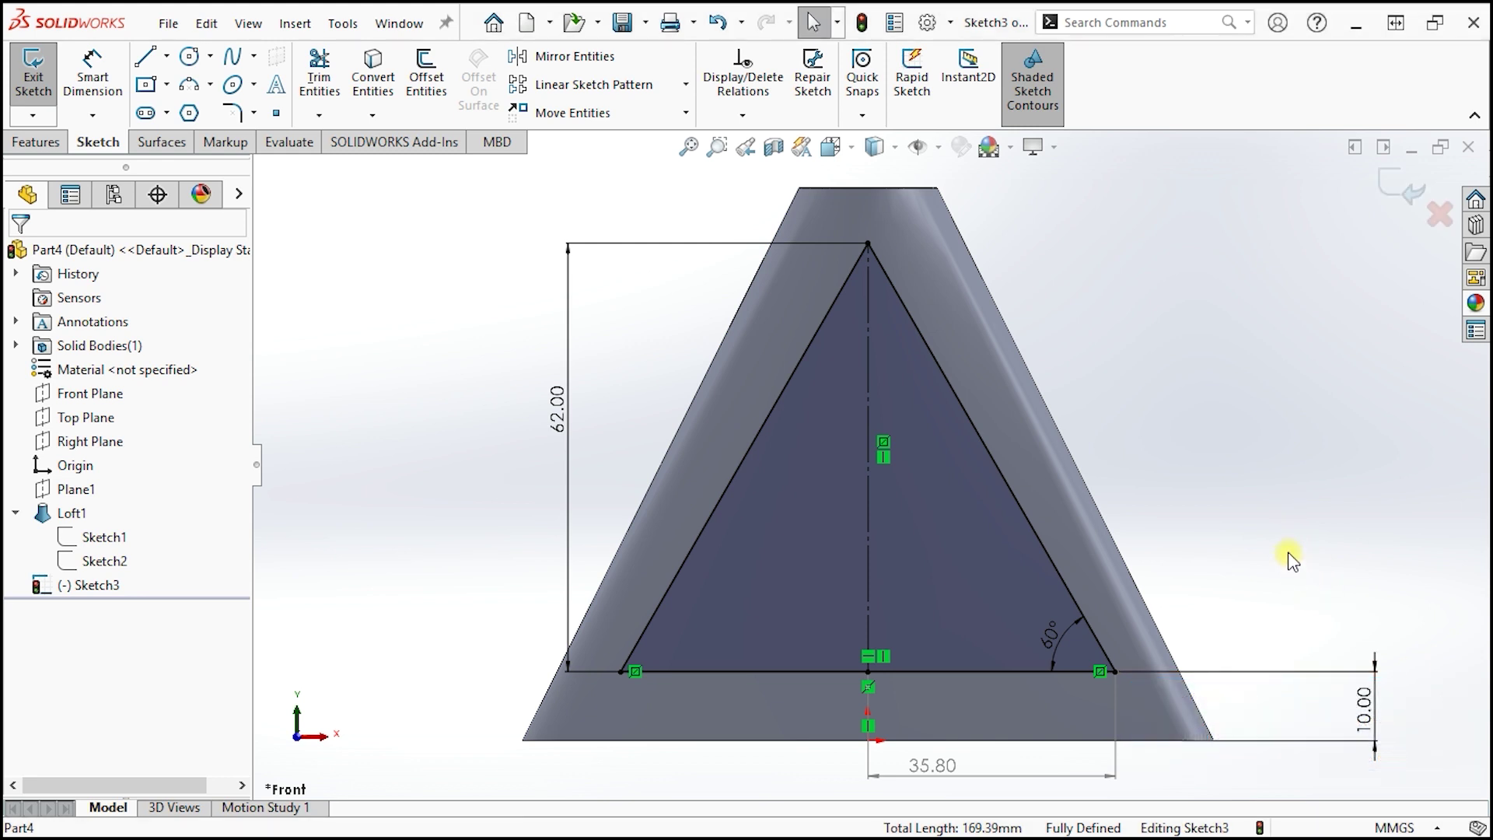
# Step: Offset the three triangle edges 8 mm inward, reversed, to form an inner triangle
pyautogui.click(434, 91)
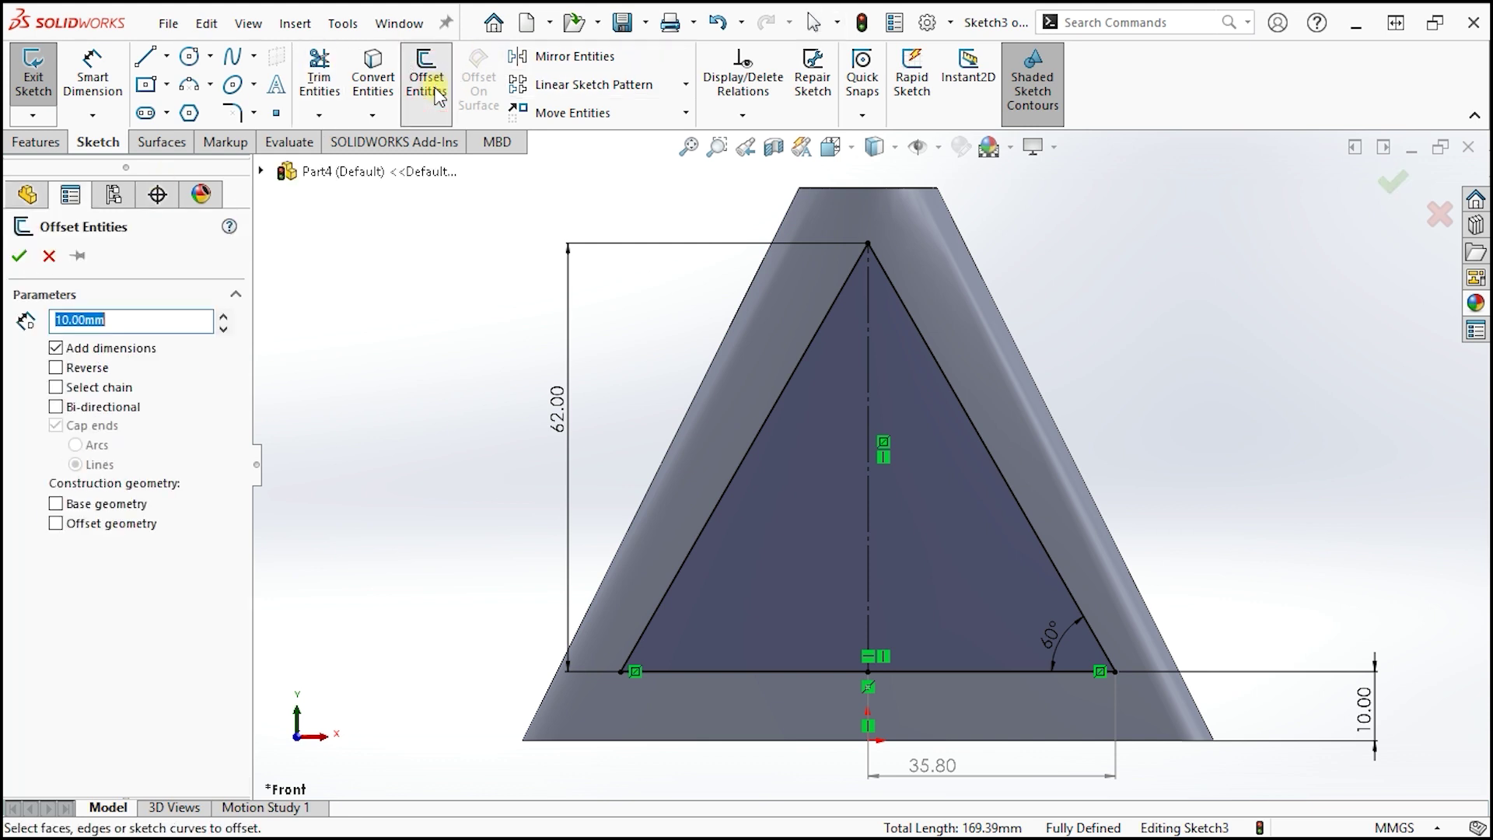
pyautogui.click(757, 434)
pyautogui.click(754, 666)
pyautogui.click(1023, 517)
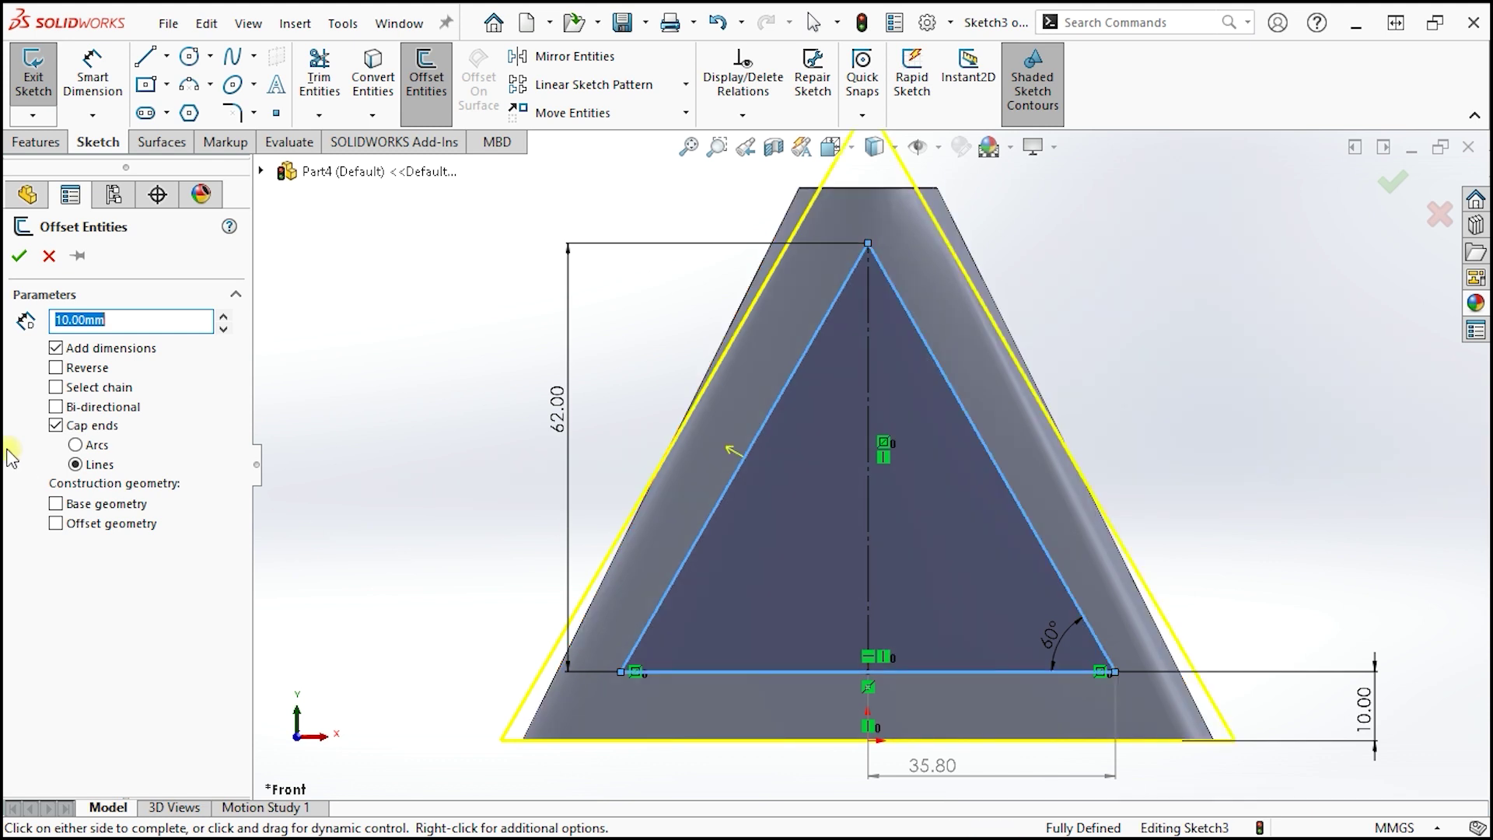
pyautogui.click(53, 369)
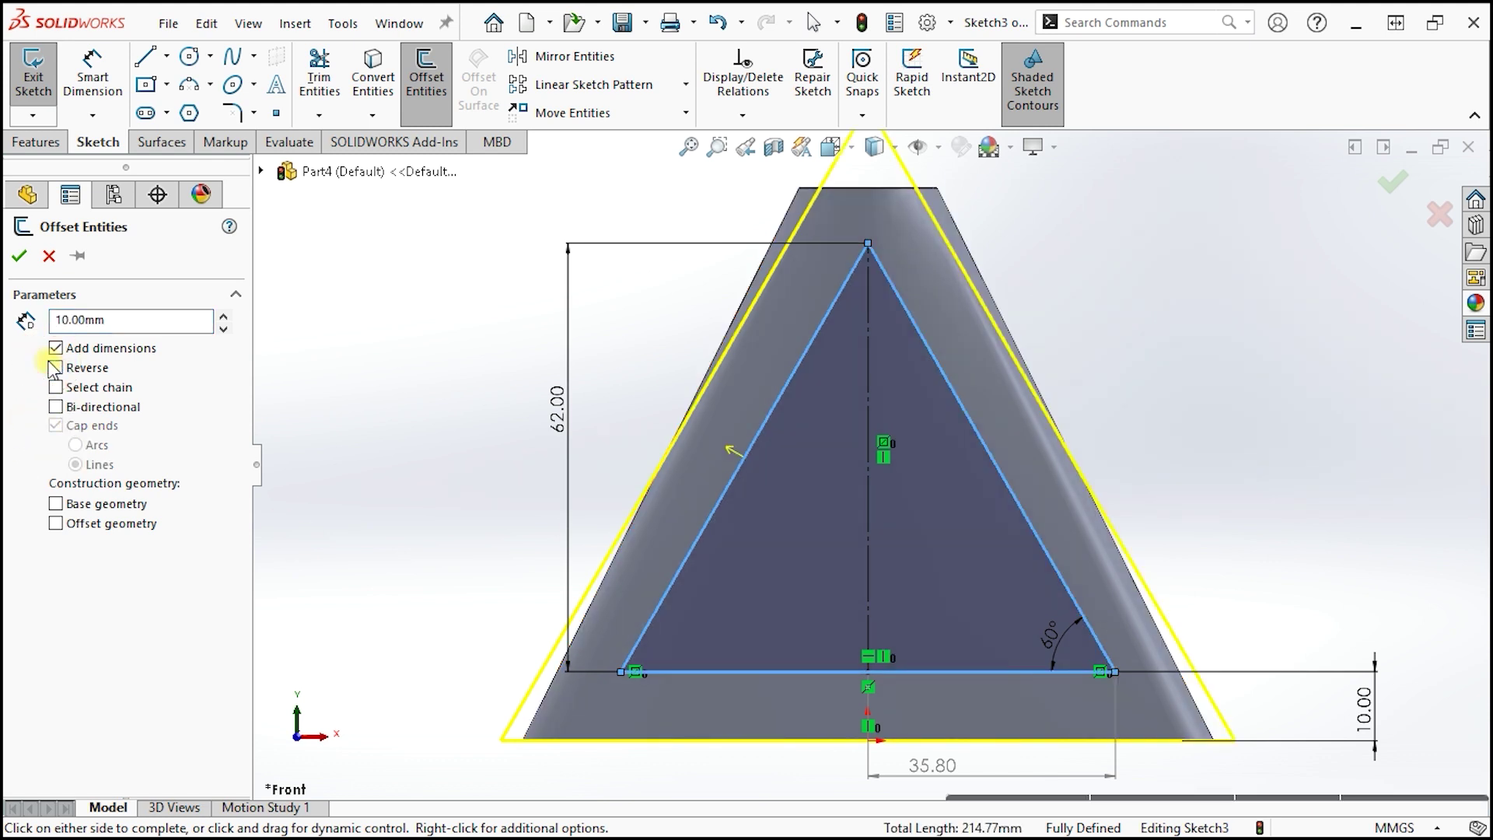
pyautogui.click(55, 369)
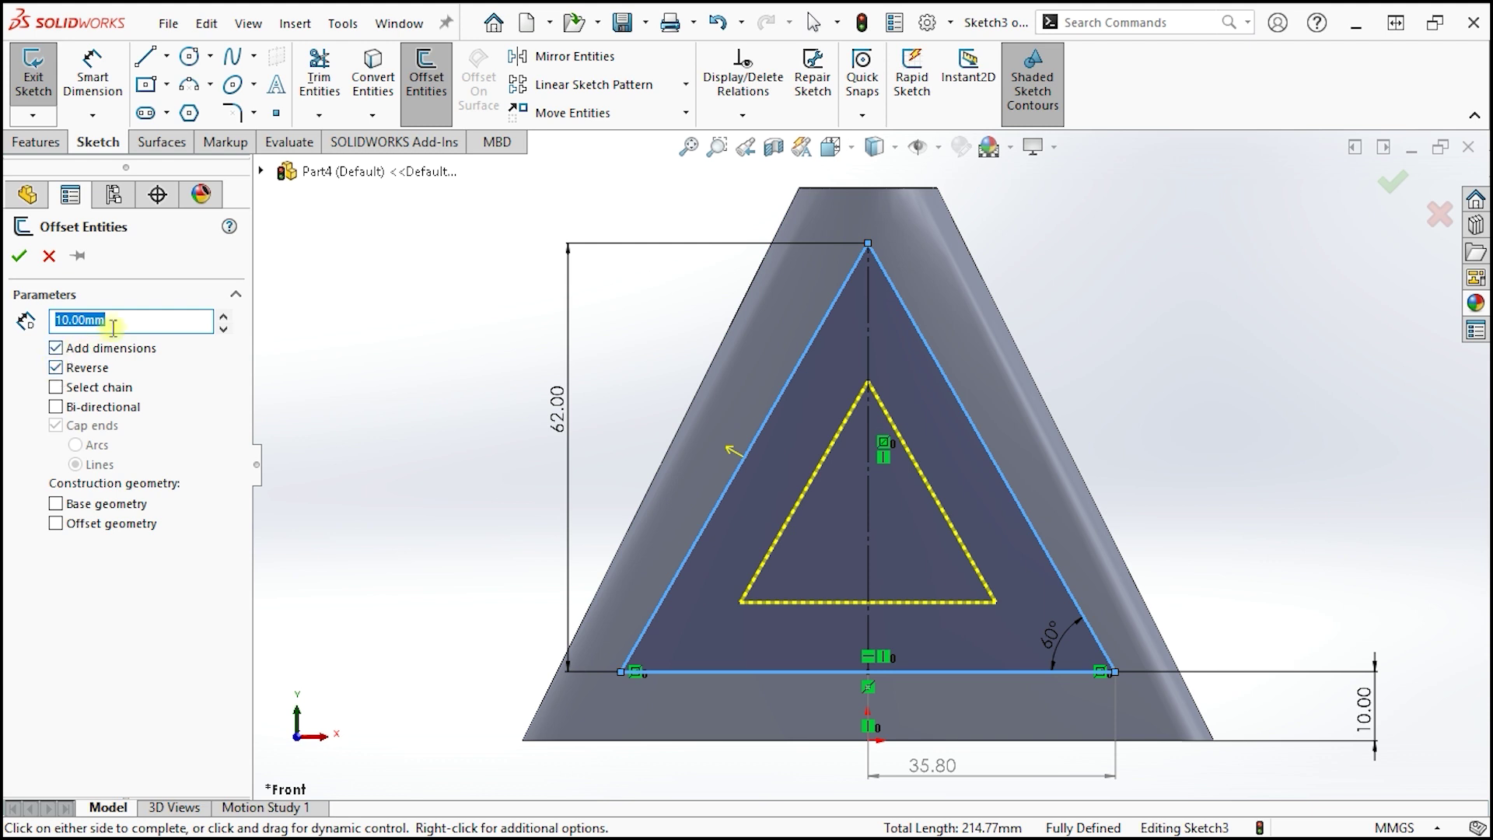
pyautogui.write('8')
pyautogui.press('Return')
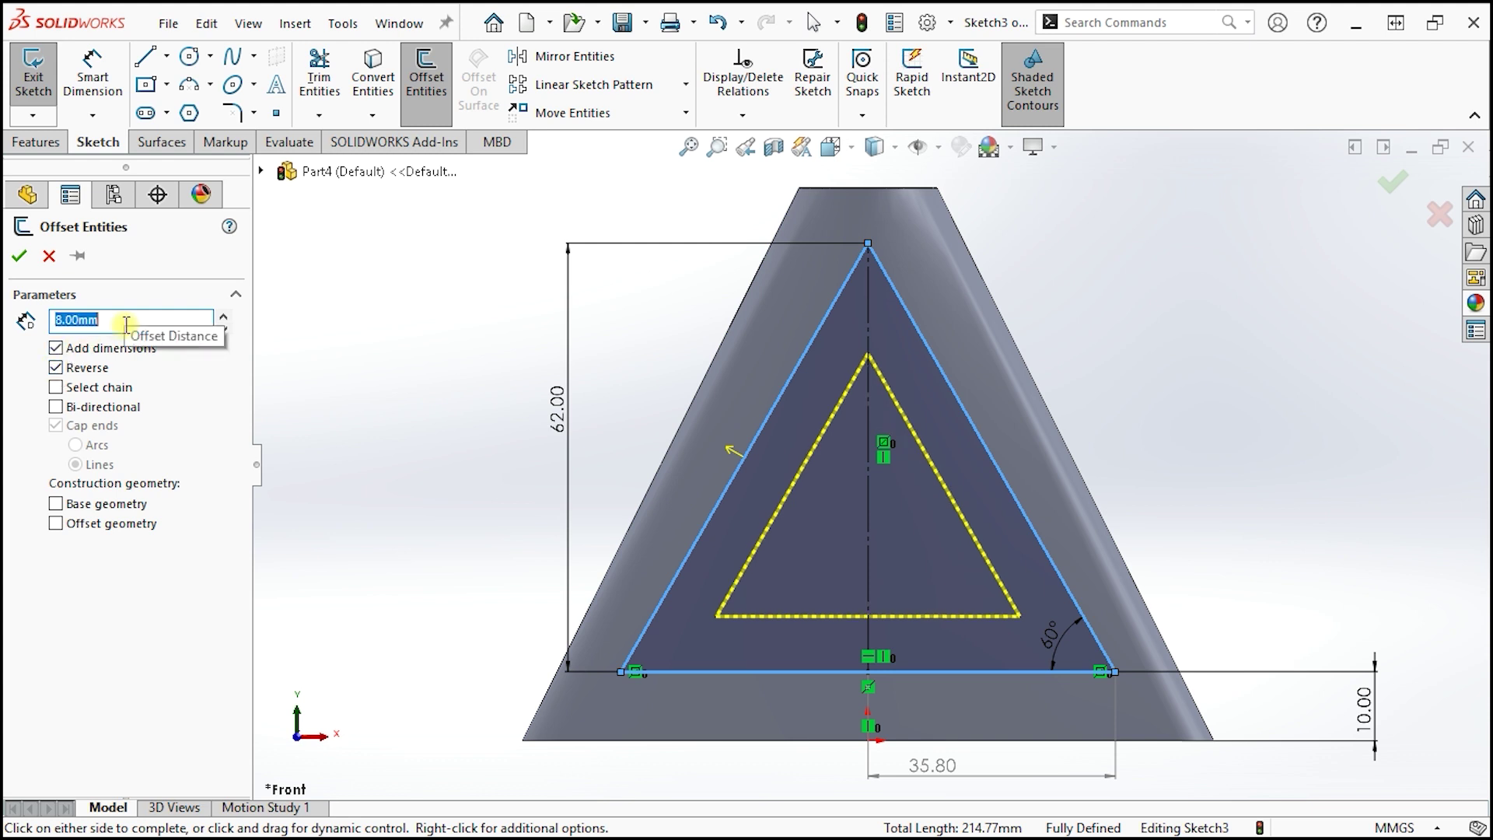
pyautogui.click(1393, 179)
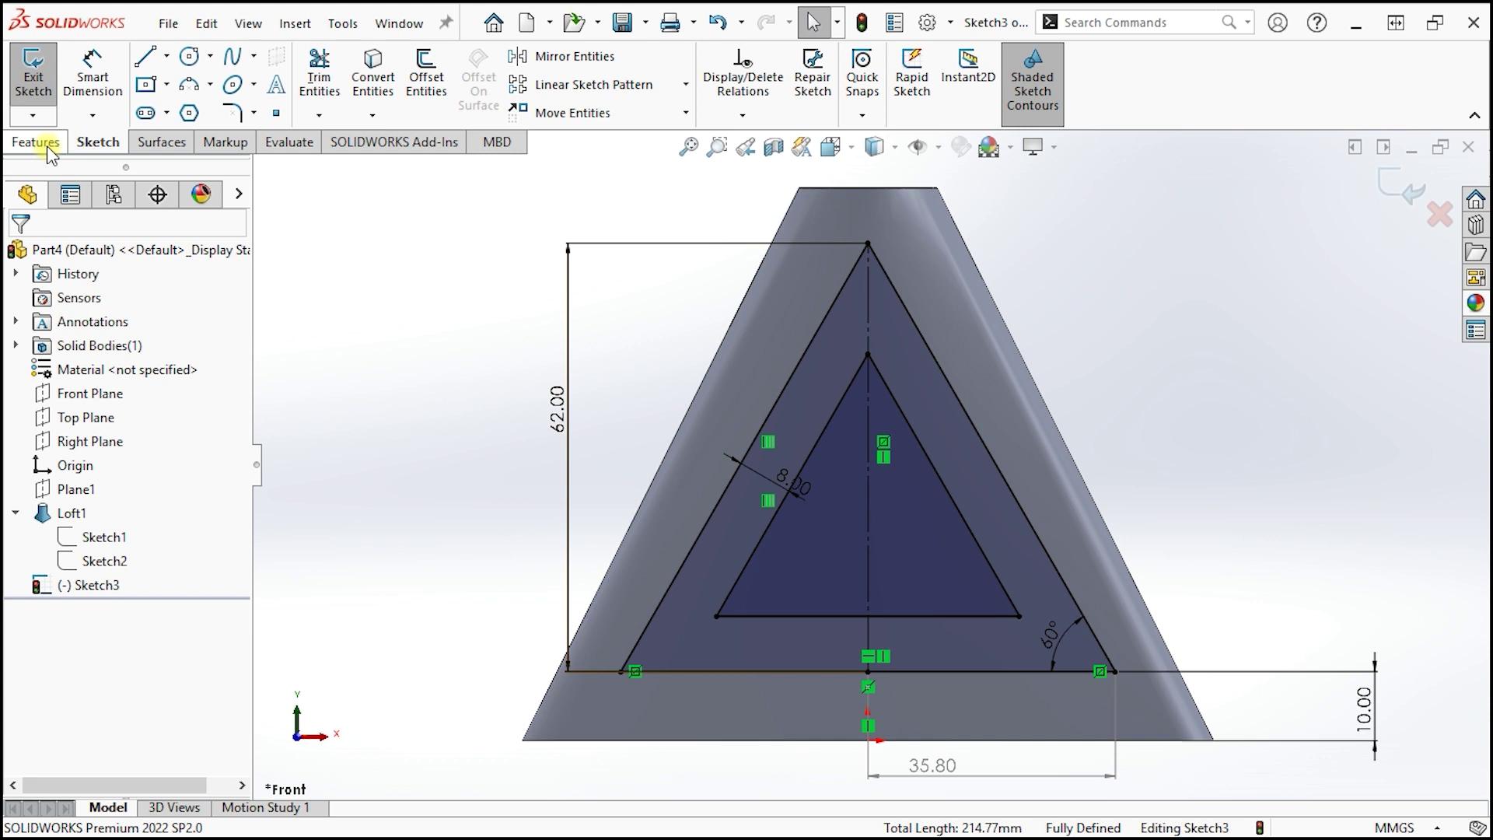
pyautogui.click(1403, 189)
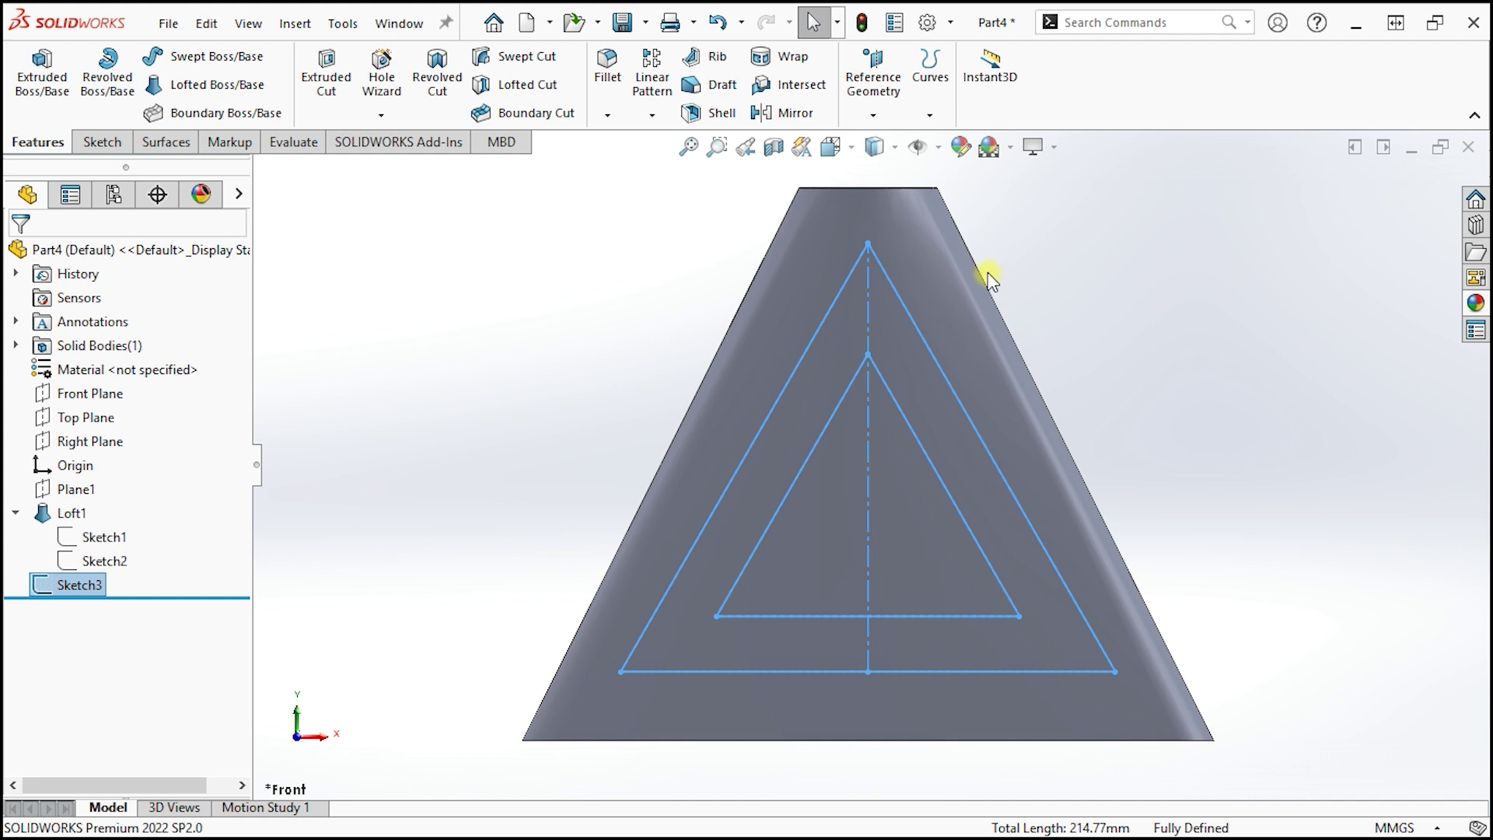
# Step: Orbit the pyramid into a 3D view and bring up the Curves feature list
pyautogui.moveTo(1006, 467)
pyautogui.mouseDown(button='middle')
pyautogui.moveTo(931, 496)
pyautogui.moveTo(938, 555)
pyautogui.moveTo(911, 545)
pyautogui.moveTo(900, 600)
pyautogui.moveTo(913, 553)
pyautogui.moveTo(836, 559)
pyautogui.moveTo(866, 413)
pyautogui.moveTo(900, 420)
pyautogui.moveTo(853, 540)
pyautogui.moveTo(928, 433)
pyautogui.moveTo(1000, 403)
pyautogui.moveTo(987, 637)
pyautogui.moveTo(997, 553)
pyautogui.mouseUp(button='middle')
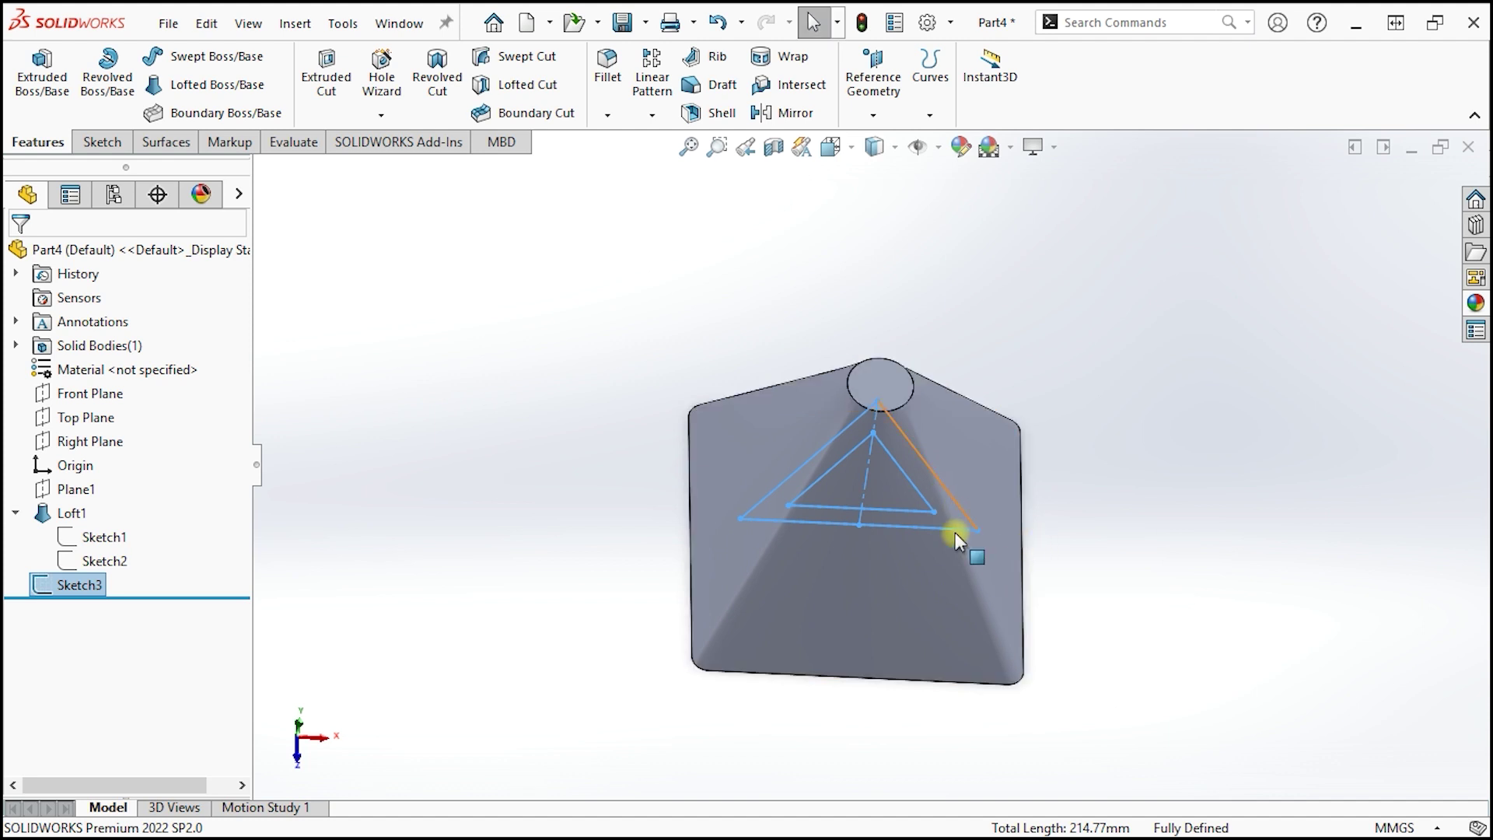
pyautogui.click(912, 89)
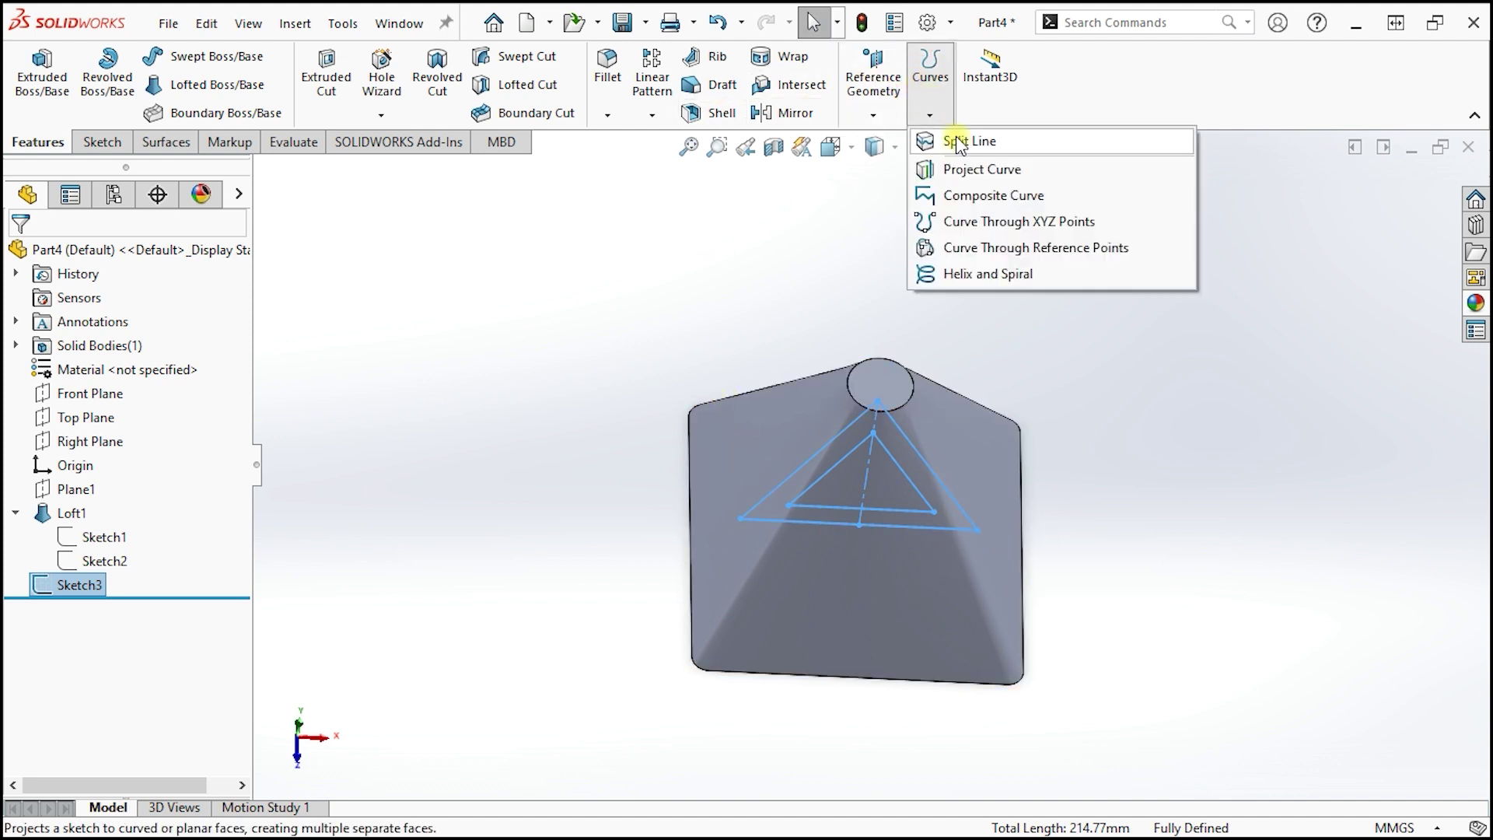
# Step: Create Split Line1 projecting the two-triangle sketch onto the pyramid's front face
pyautogui.click(956, 140)
pyautogui.click(872, 622)
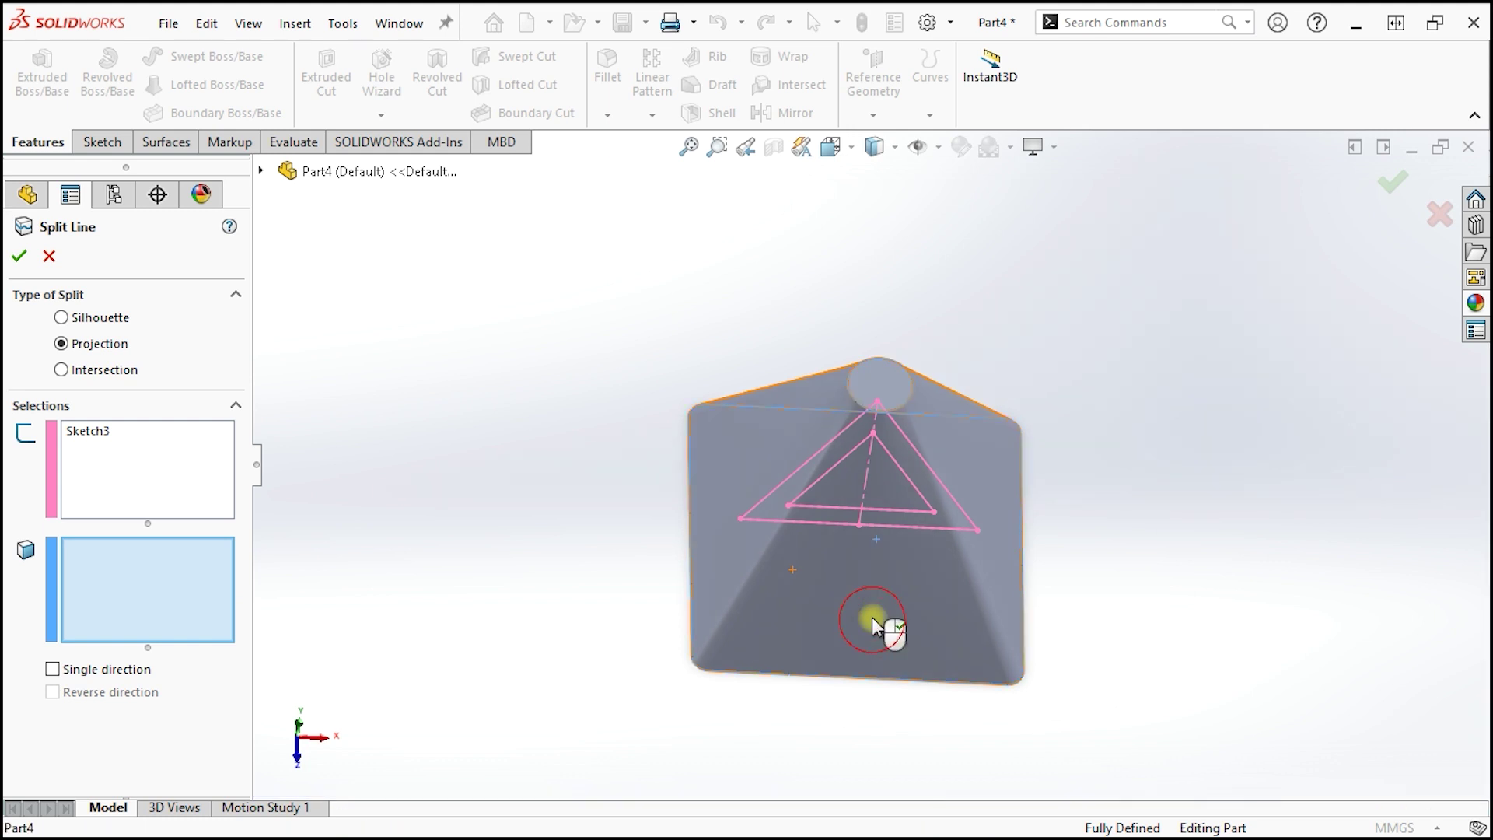
pyautogui.moveTo(950, 476)
pyautogui.mouseDown(button='middle')
pyautogui.moveTo(887, 526)
pyautogui.moveTo(305, 544)
pyautogui.mouseUp(button='middle')
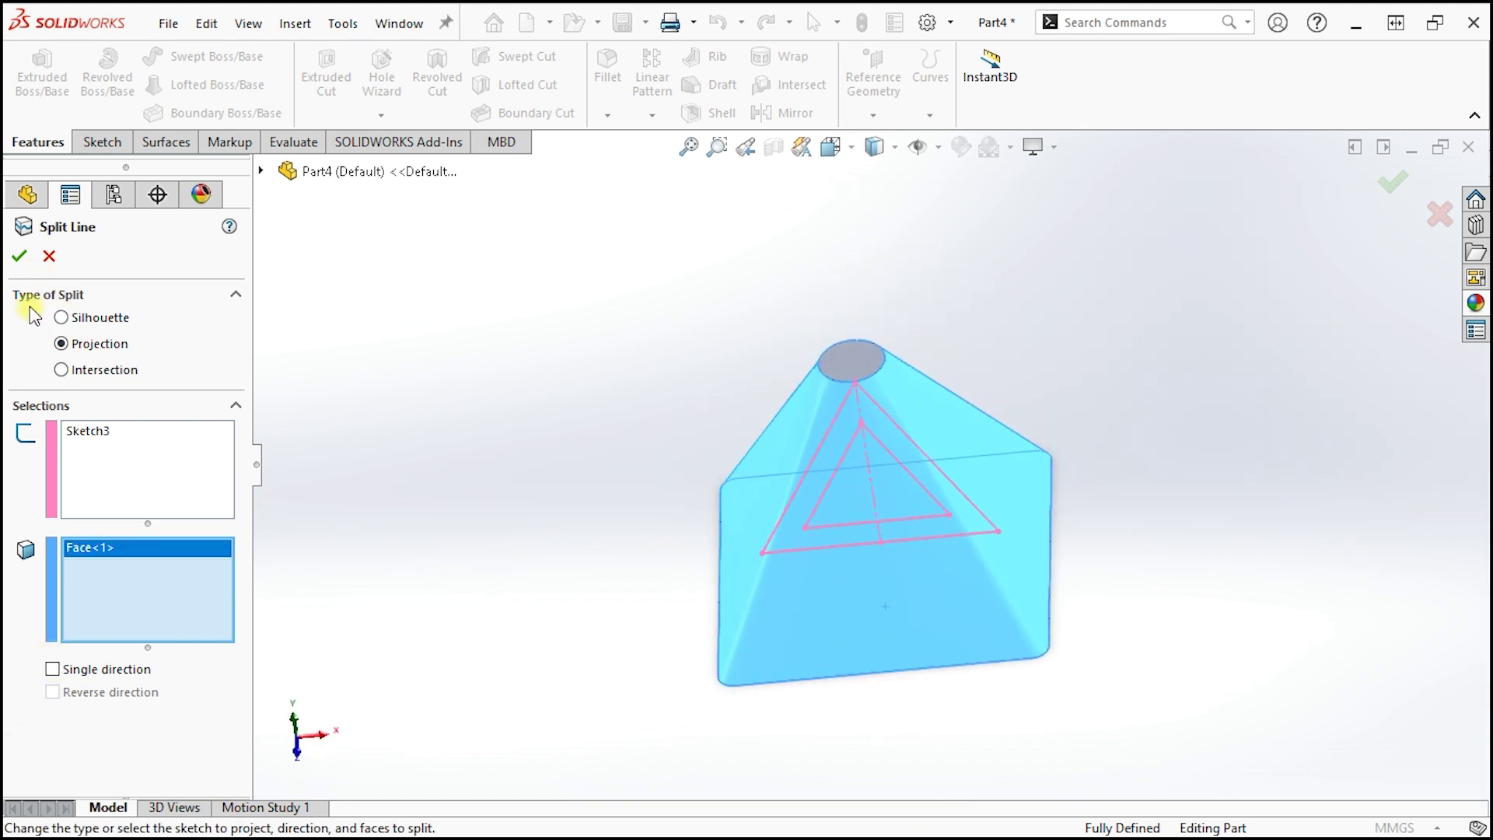
pyautogui.click(24, 254)
# Step: Orbit the part and select Sketch2 and Split Line1 to inspect the split face
pyautogui.moveTo(1012, 640)
pyautogui.mouseDown(button='middle')
pyautogui.moveTo(1056, 461)
pyautogui.moveTo(949, 483)
pyautogui.moveTo(939, 500)
pyautogui.mouseUp(button='middle')
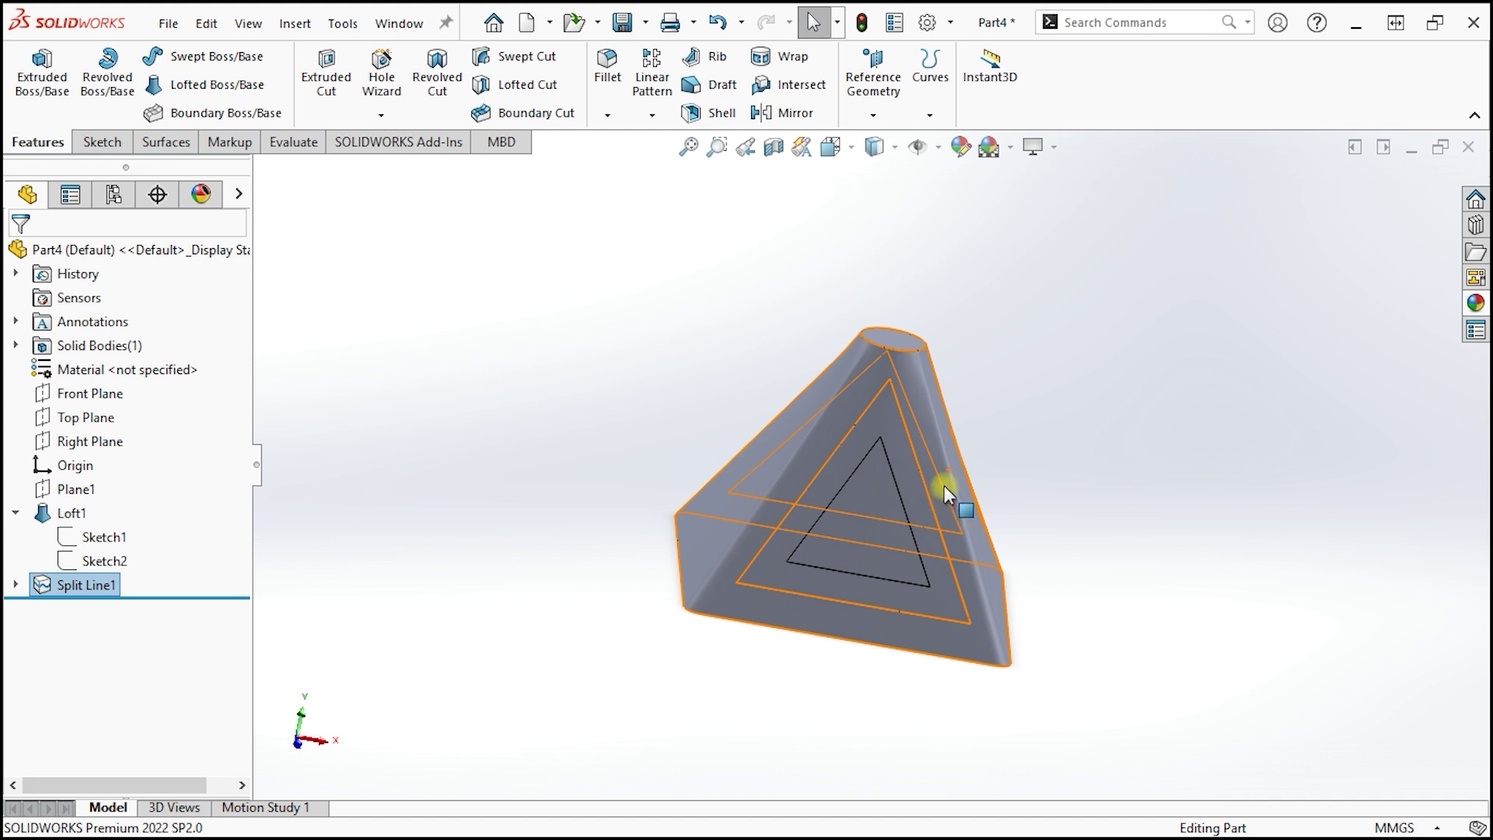
pyautogui.moveTo(945, 482)
pyautogui.mouseDown(button='middle')
pyautogui.moveTo(1100, 490)
pyautogui.moveTo(990, 483)
pyautogui.moveTo(430, 656)
pyautogui.mouseUp(button='middle')
pyautogui.click(430, 655)
pyautogui.click(86, 561)
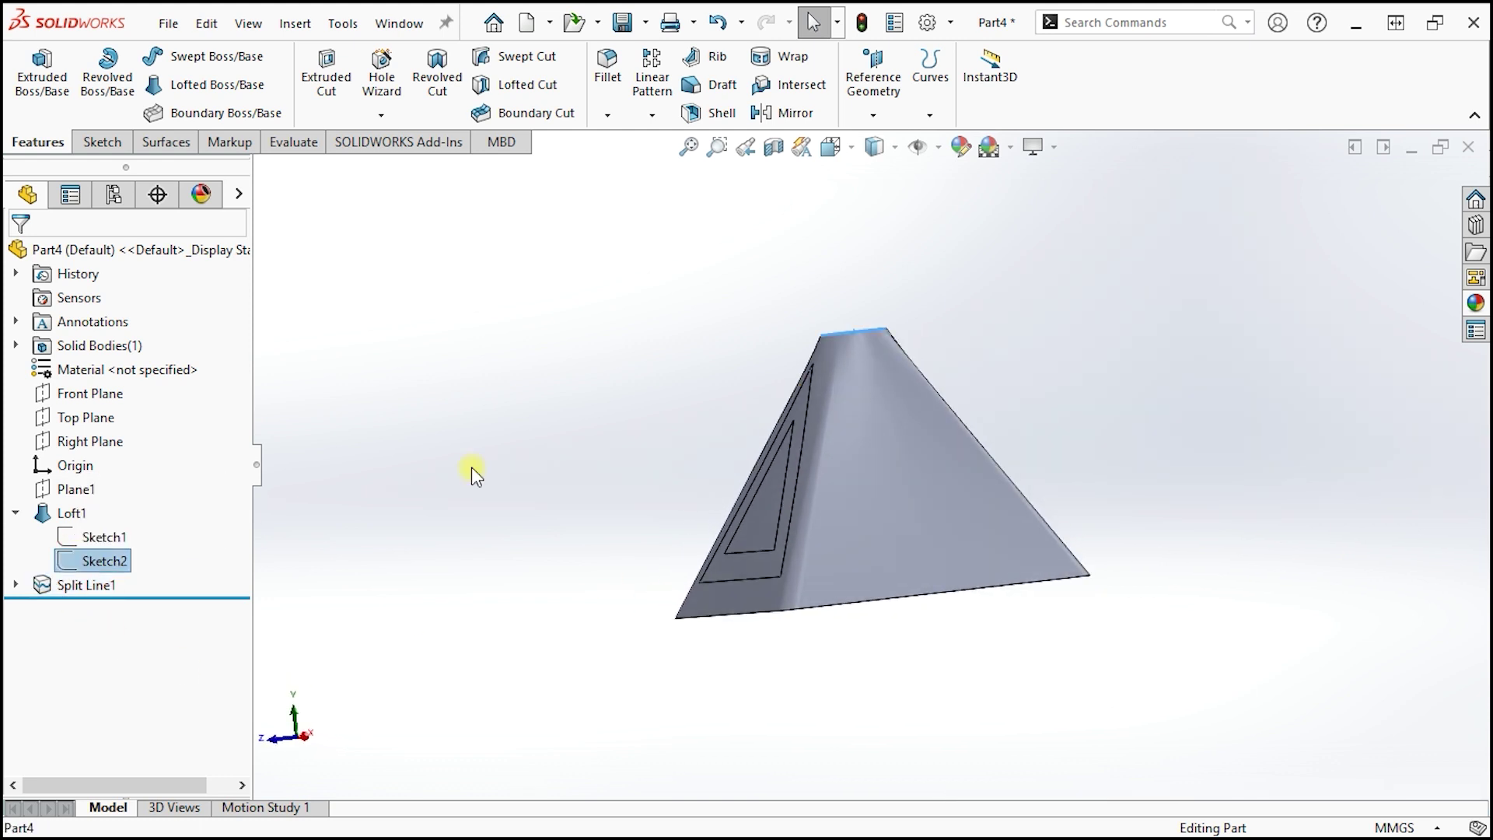
pyautogui.moveTo(497, 448); pyautogui.dragTo(371, 603, button='middle')
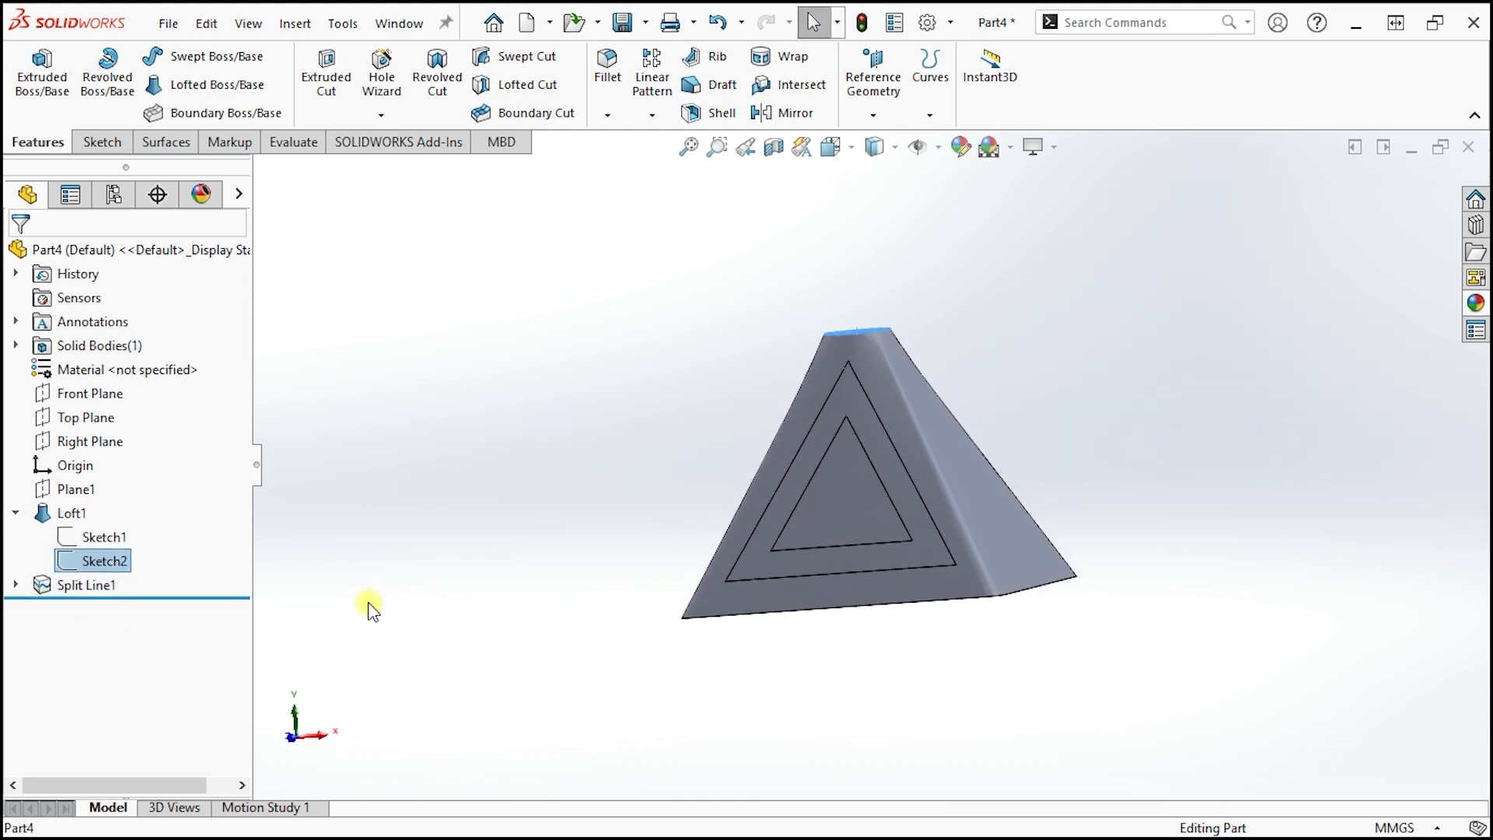
pyautogui.click(77, 587)
pyautogui.click(666, 514)
pyautogui.moveTo(666, 514)
pyautogui.mouseDown(button='middle')
pyautogui.moveTo(998, 498)
pyautogui.moveTo(987, 486)
pyautogui.mouseUp(button='middle')
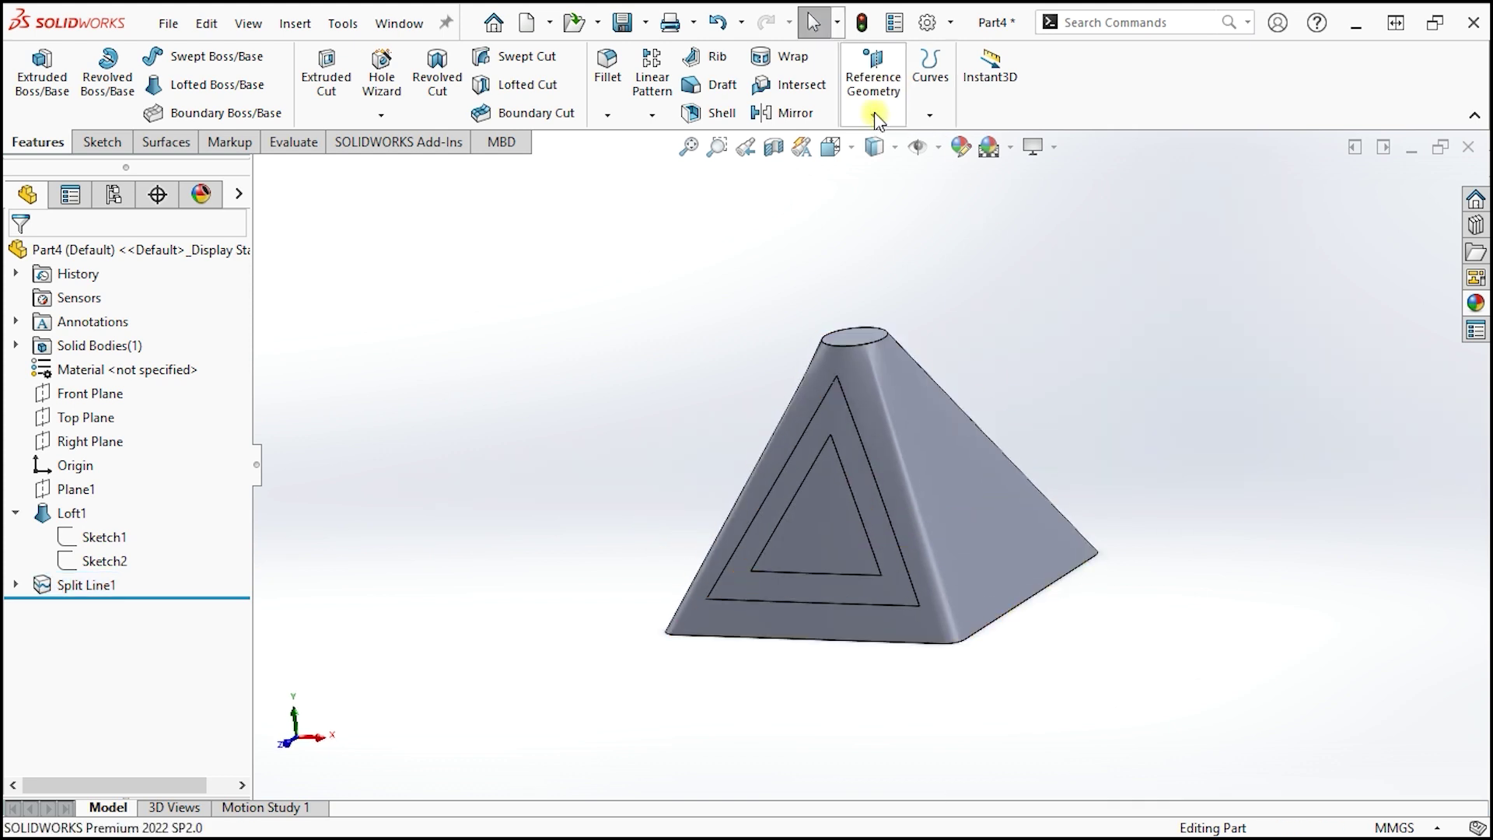
# Step: Start a Circular Pattern of Split Line1 around the top circular edge as axis
pyautogui.click(651, 116)
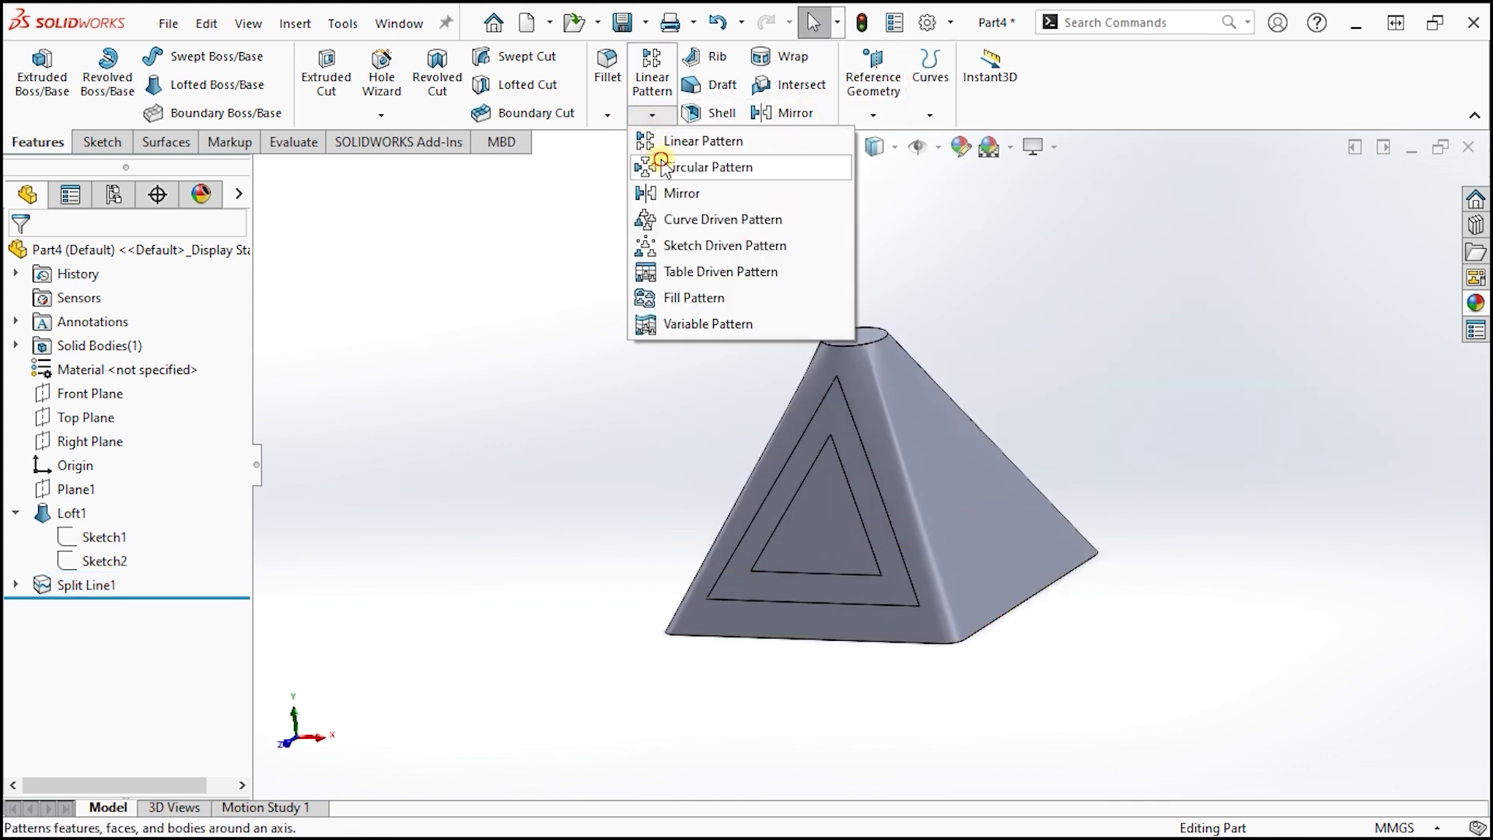
pyautogui.click(664, 168)
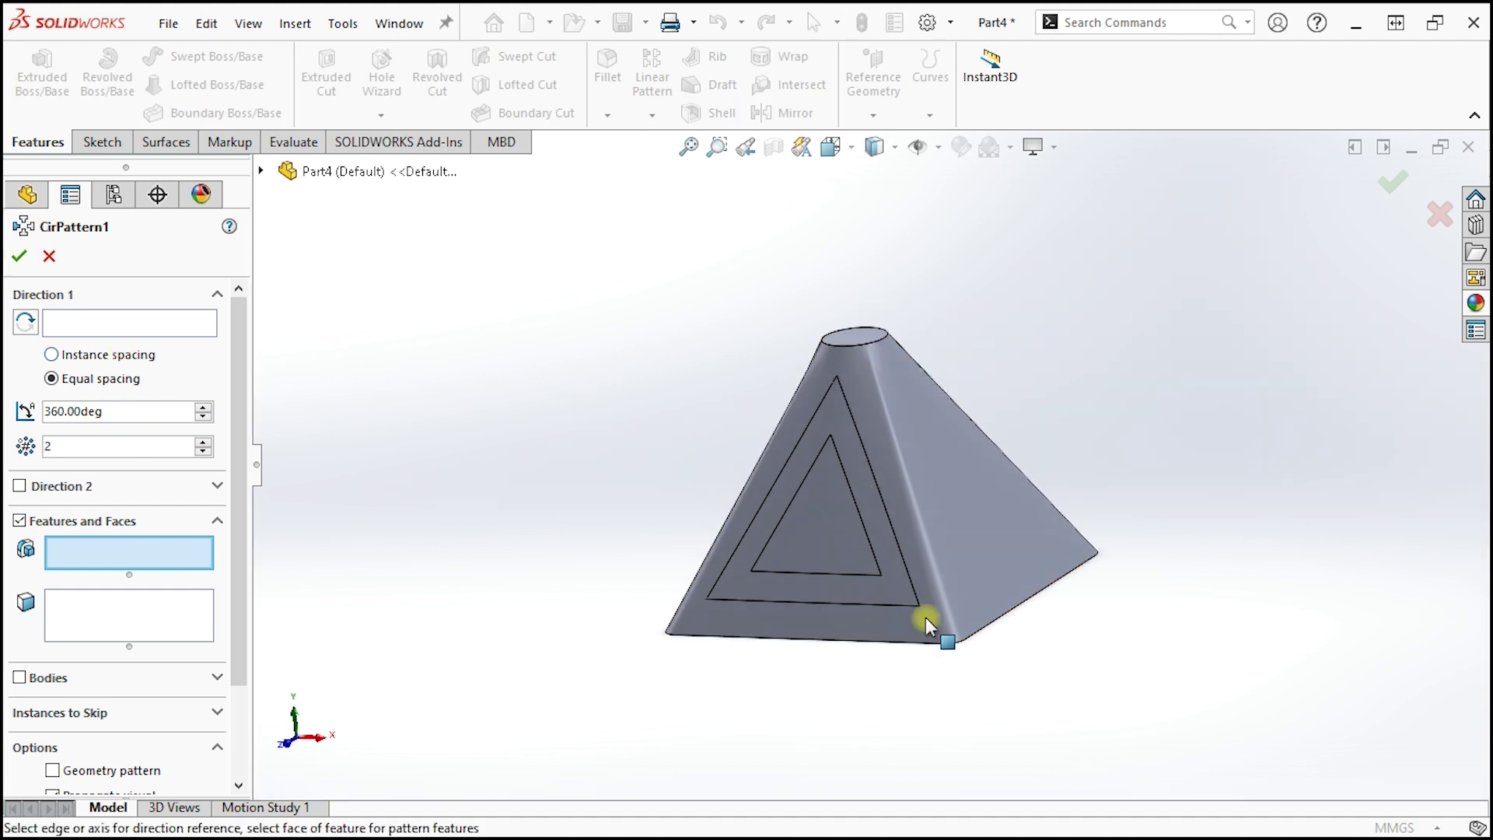
pyautogui.click(262, 171)
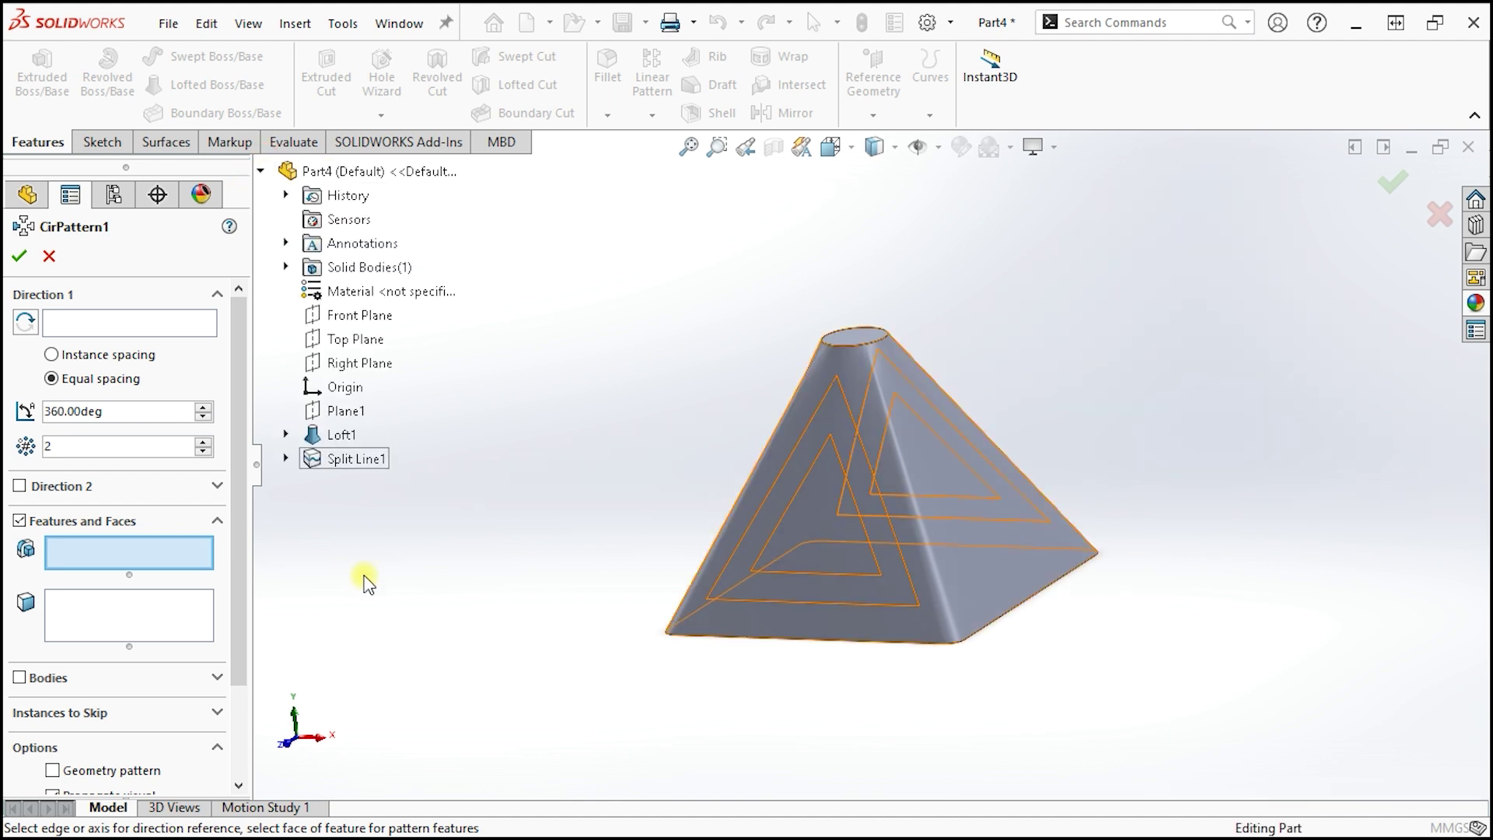
pyautogui.click(317, 460)
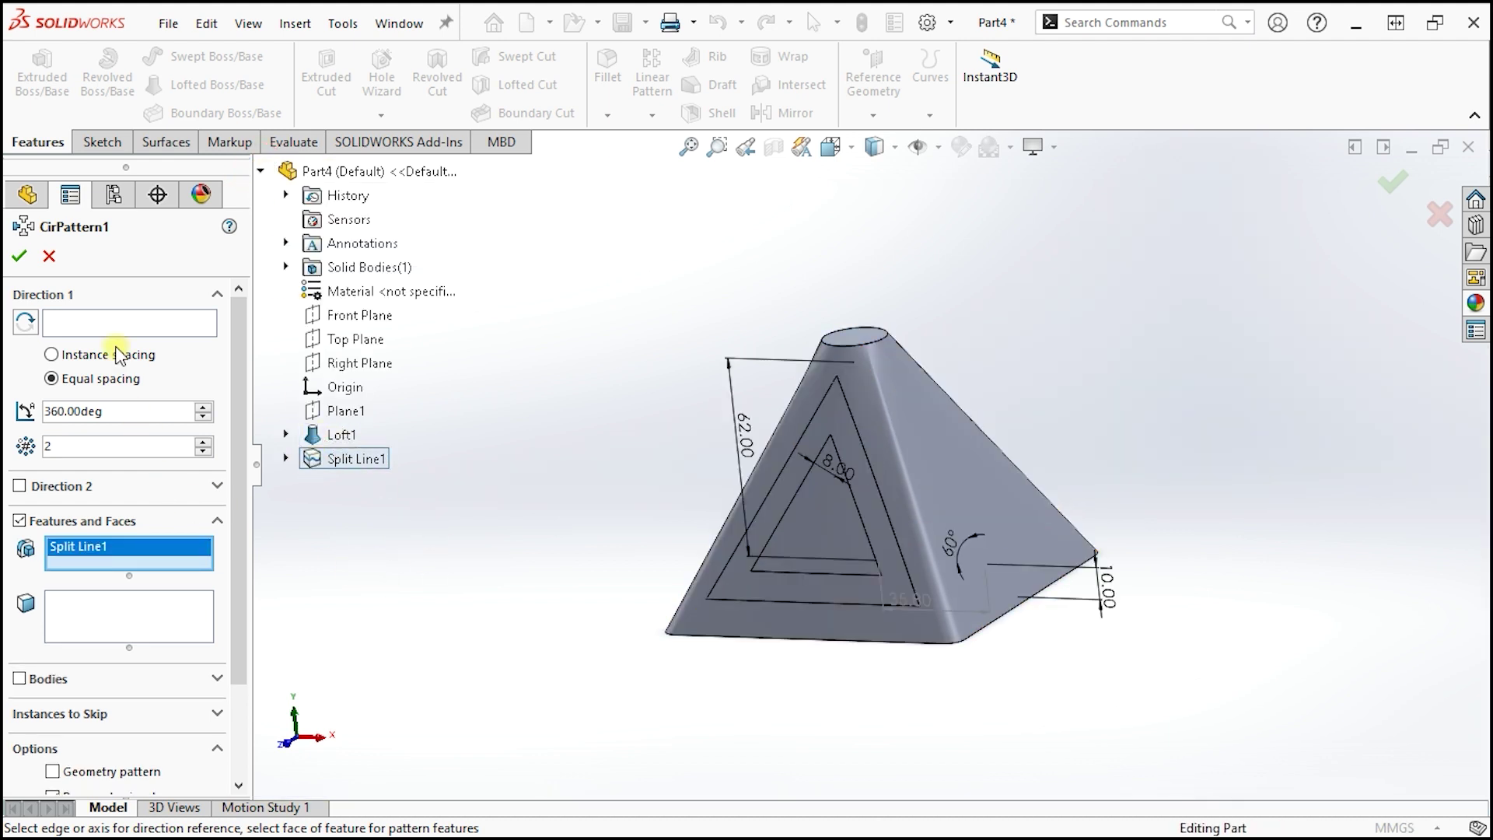
pyautogui.moveTo(727, 334); pyautogui.dragTo(907, 427, button='middle')
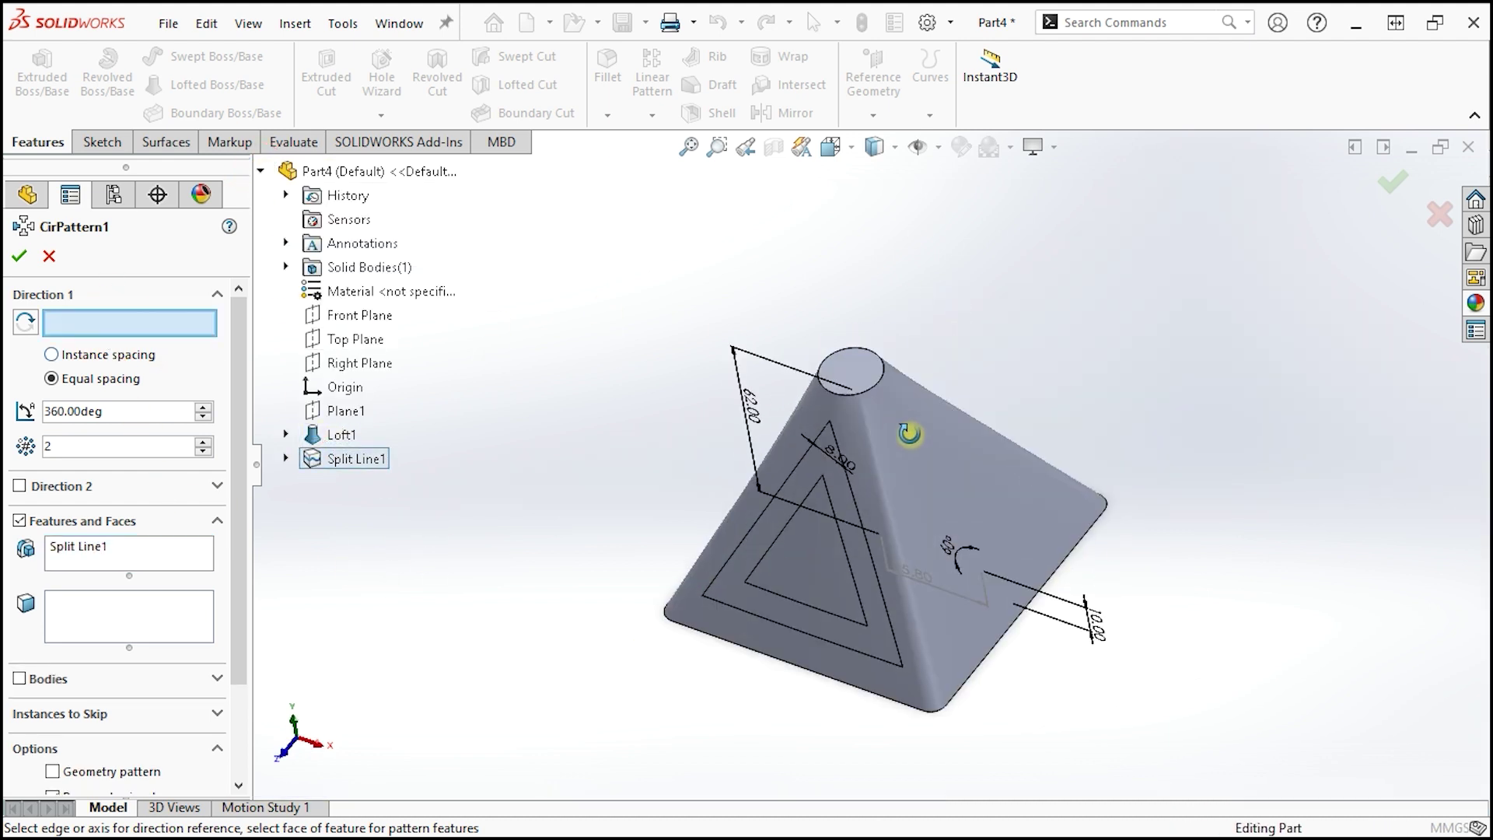
pyautogui.click(866, 387)
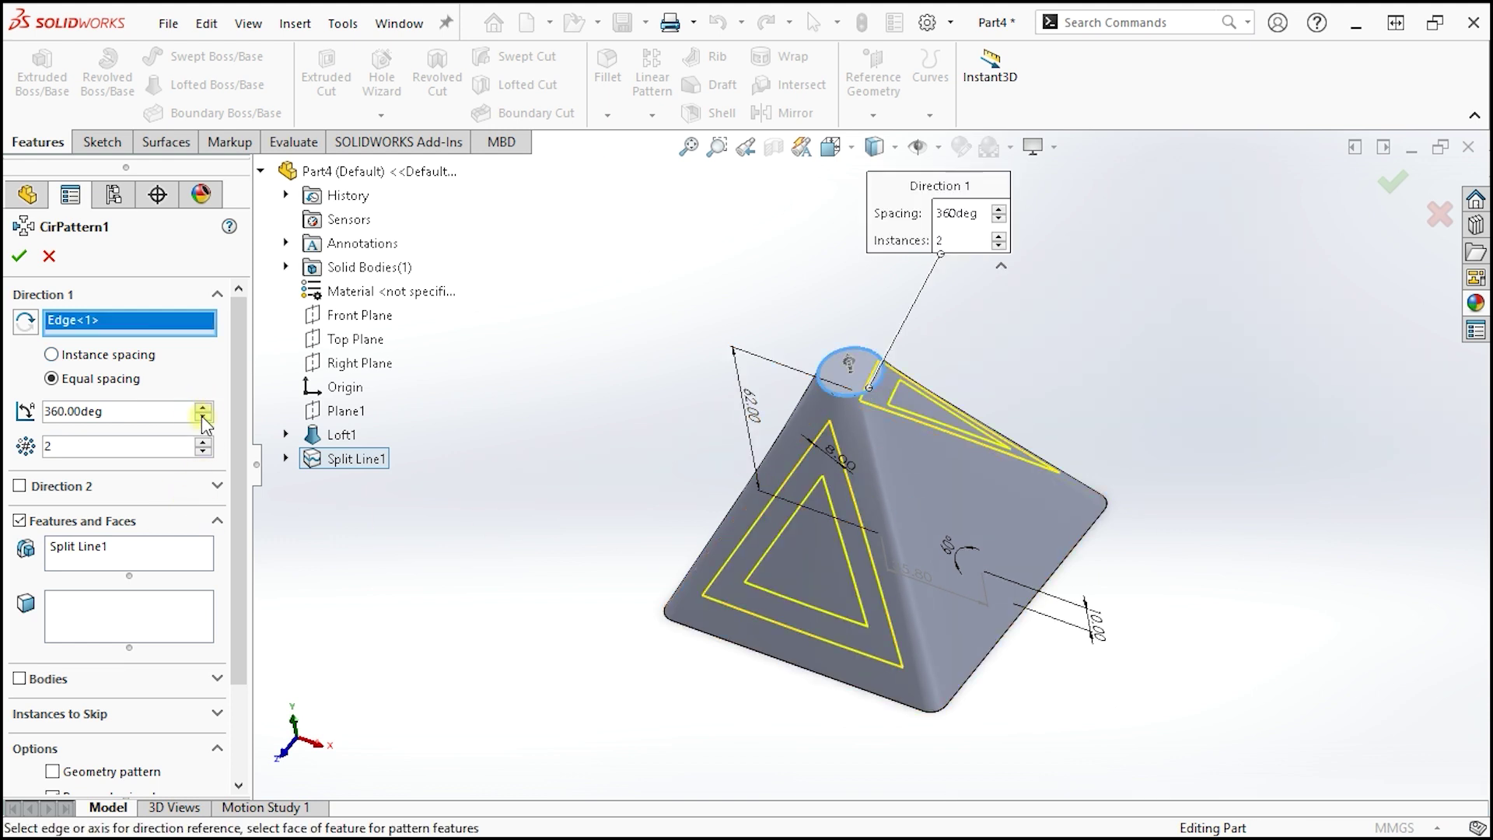
# Step: Set the pattern angle to 90° with 2 instances and accept CirPattern1
pyautogui.scroll(-2, 173, 421)
pyautogui.scroll(-3, 173, 422)
pyautogui.scroll(-2, 172, 421)
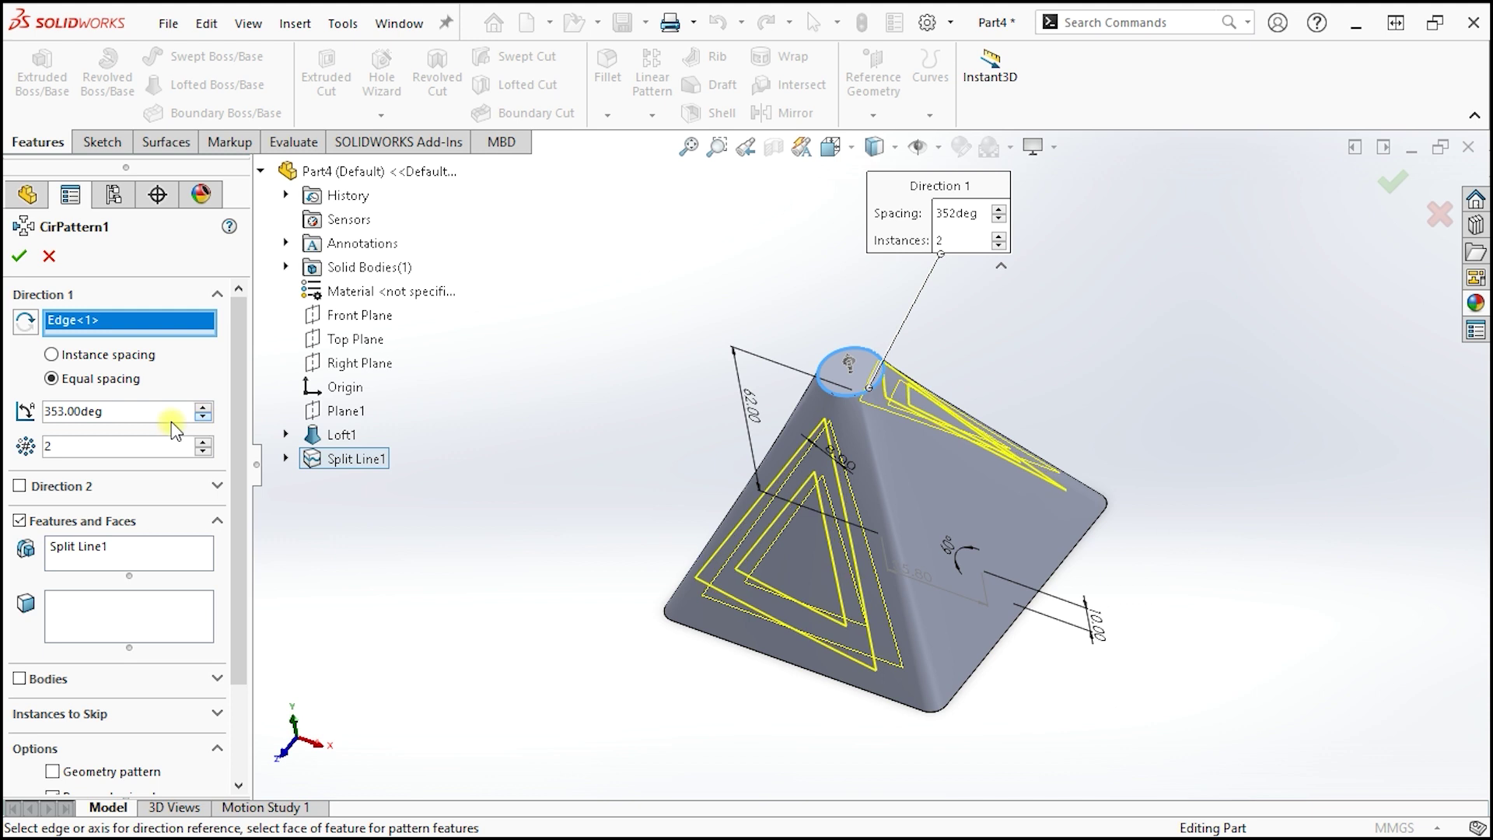
pyautogui.scroll(-2, 173, 424)
pyautogui.write('180')
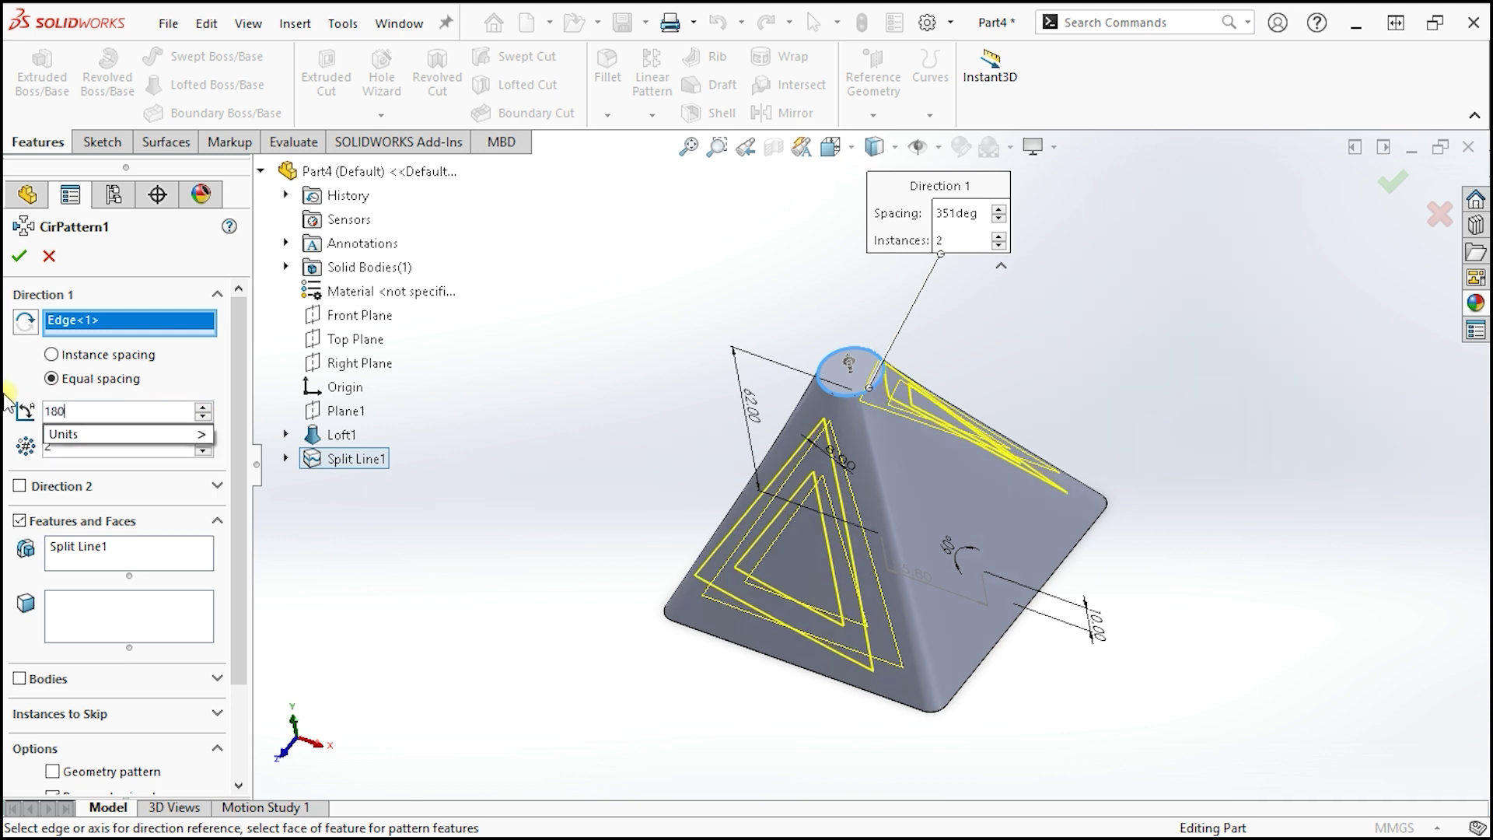
pyautogui.press('Return')
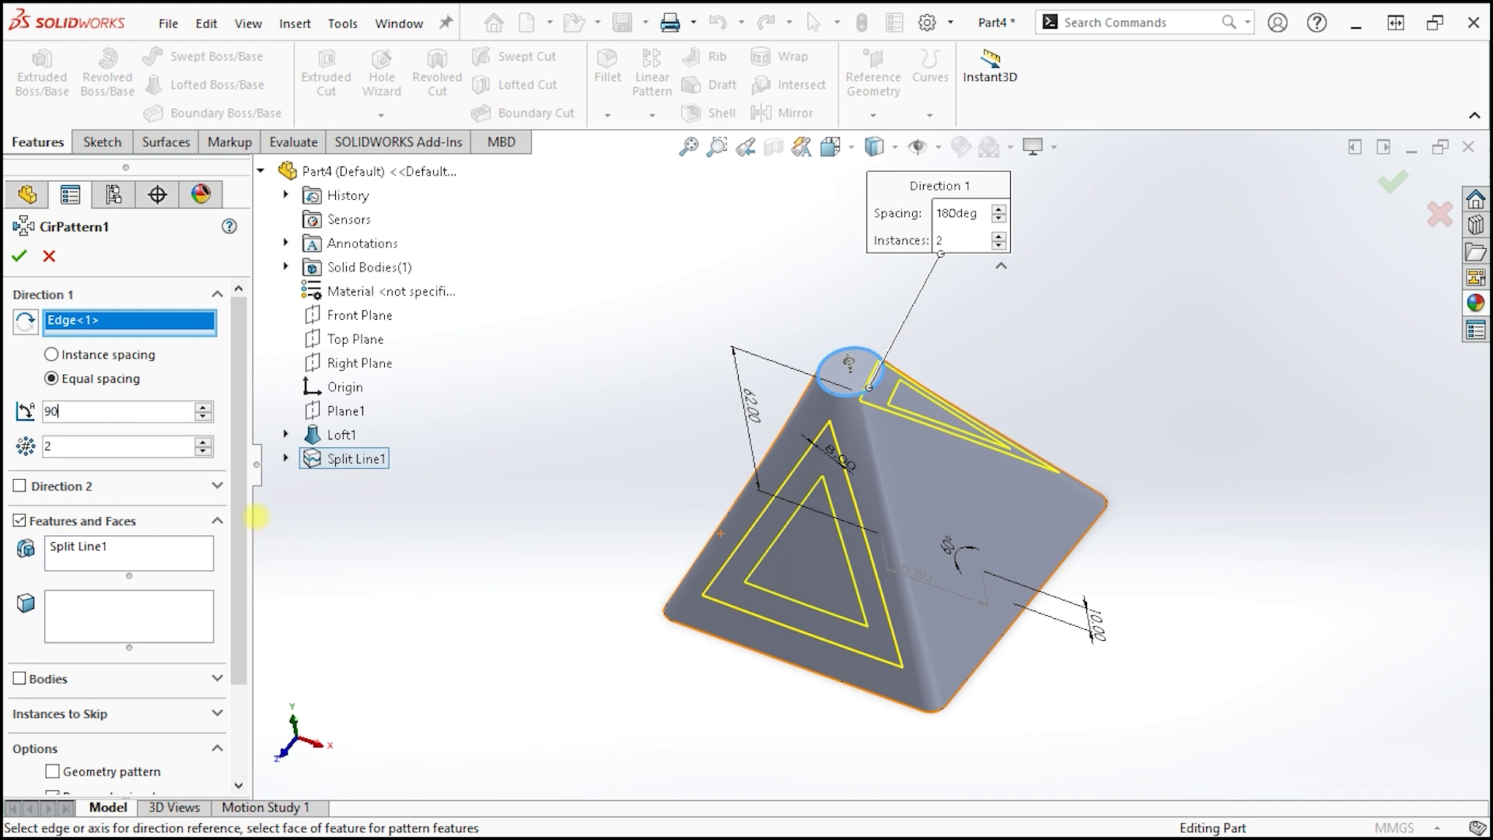
pyautogui.write('90')
pyautogui.press('Return')
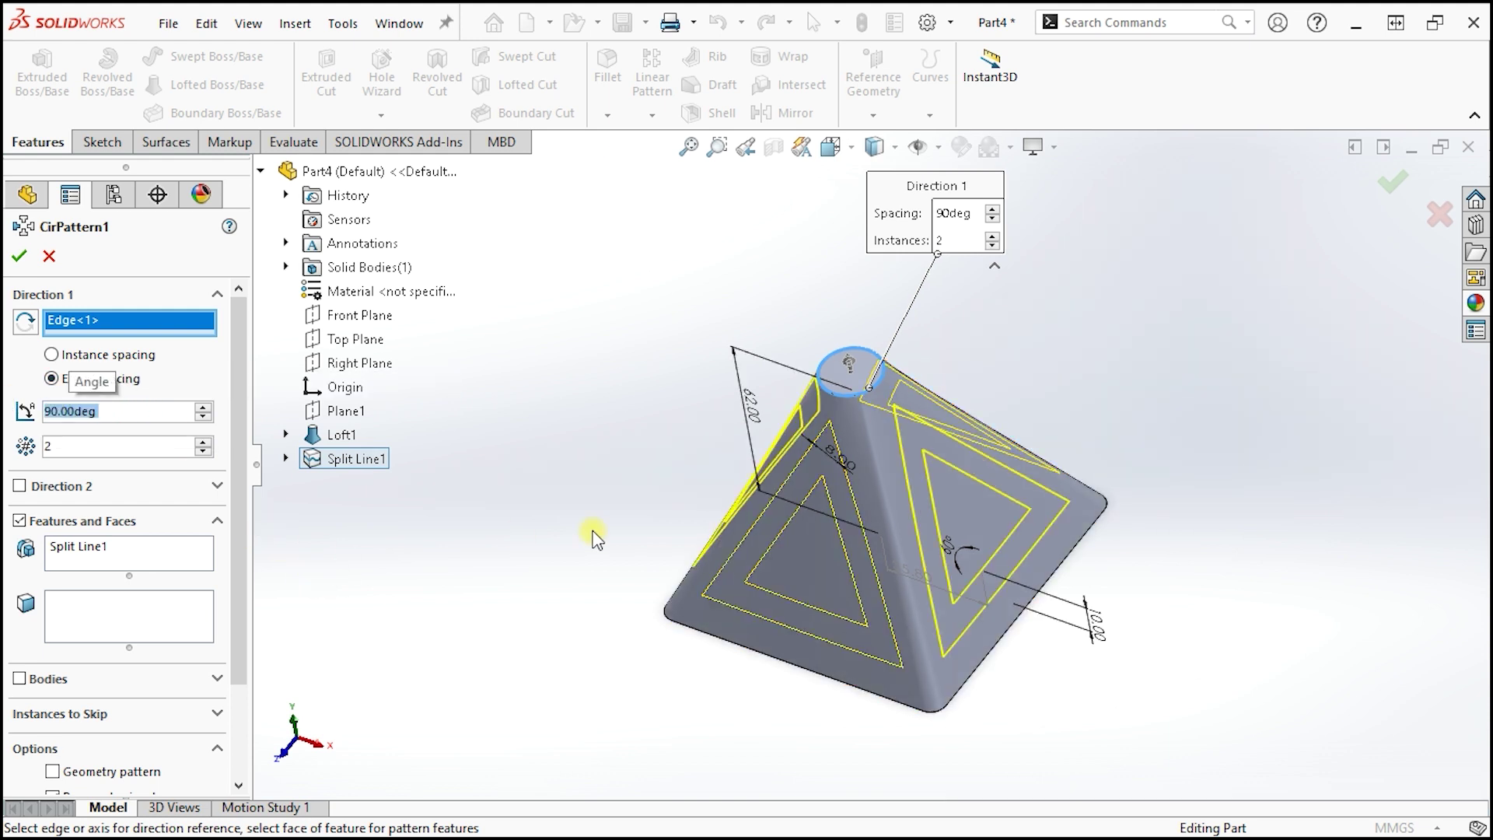
pyautogui.moveTo(793, 564)
pyautogui.mouseDown(button='middle')
pyautogui.moveTo(1011, 518)
pyautogui.moveTo(1185, 427)
pyautogui.moveTo(1384, 207)
pyautogui.mouseUp(button='middle')
pyautogui.click(1392, 183)
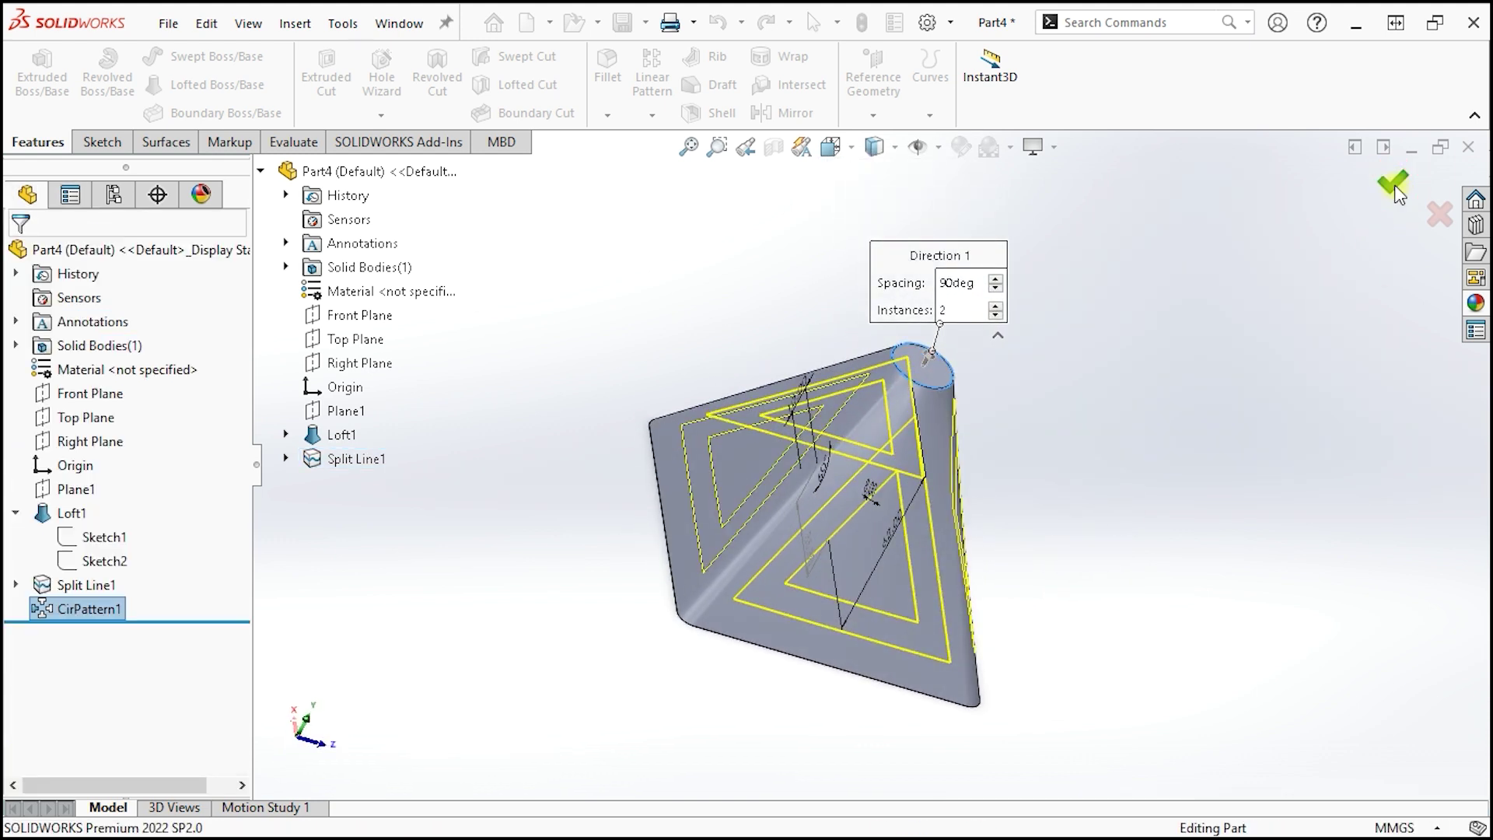
pyautogui.moveTo(1133, 500)
pyautogui.mouseDown(button='middle')
pyautogui.moveTo(956, 560)
pyautogui.moveTo(1008, 335)
pyautogui.moveTo(1084, 410)
pyautogui.mouseUp(button='middle')
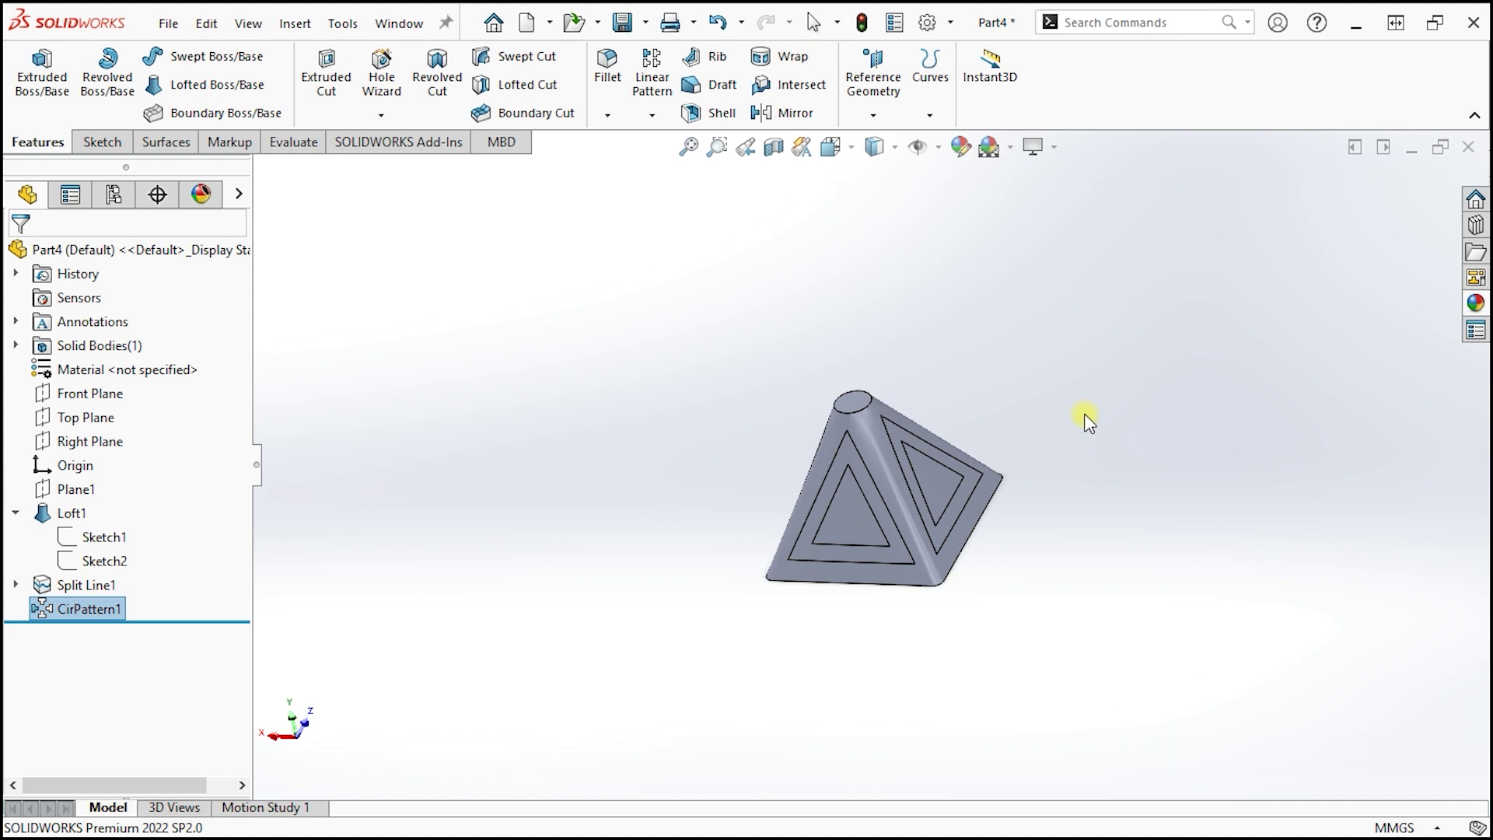
# Step: Switch to Dimetric view and start a sketch on the pyramid's flat top face
pyautogui.press('space')
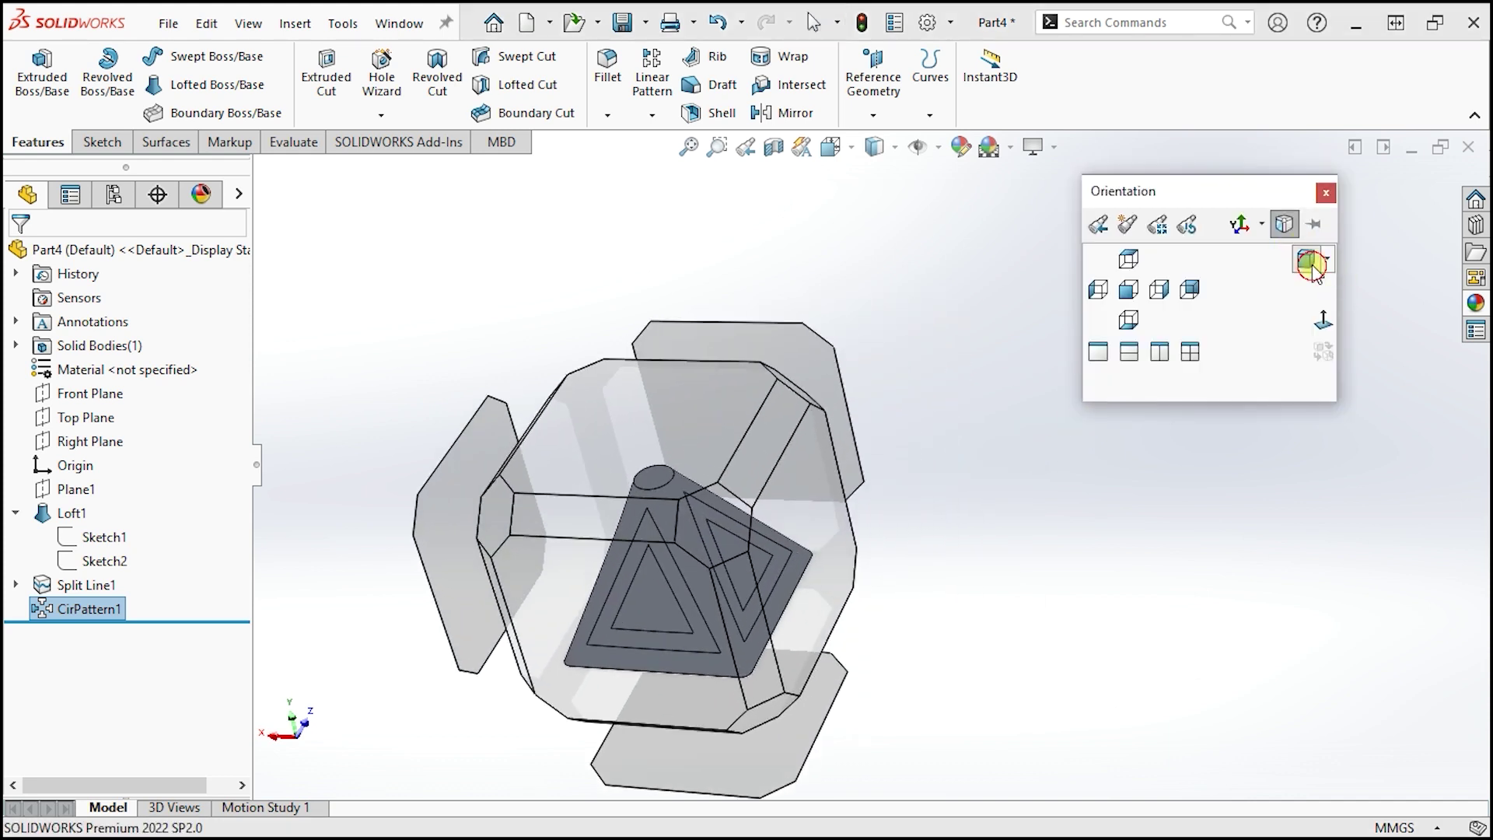
pyautogui.click(1309, 263)
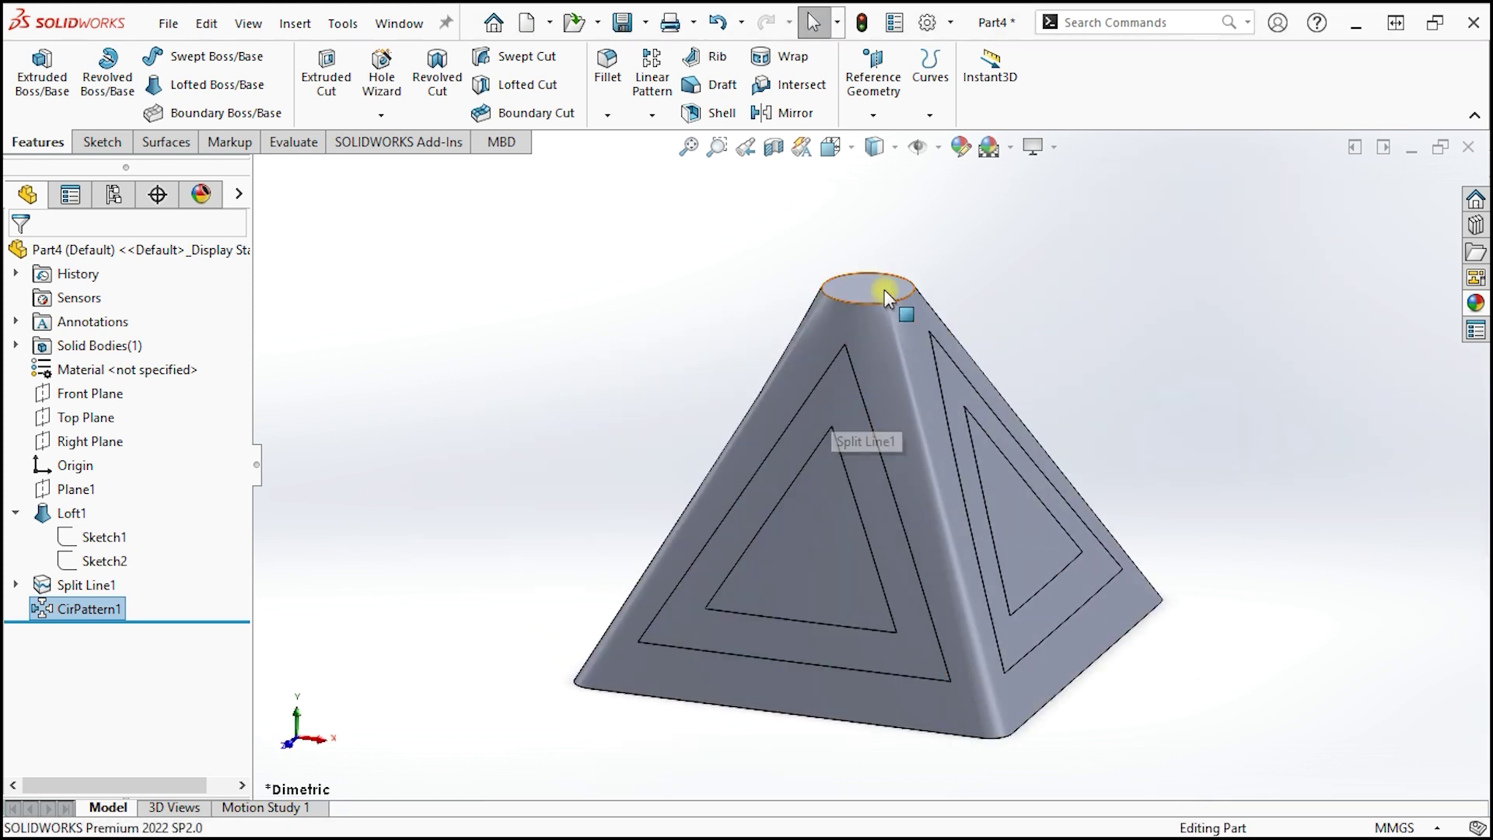
pyautogui.click(884, 289)
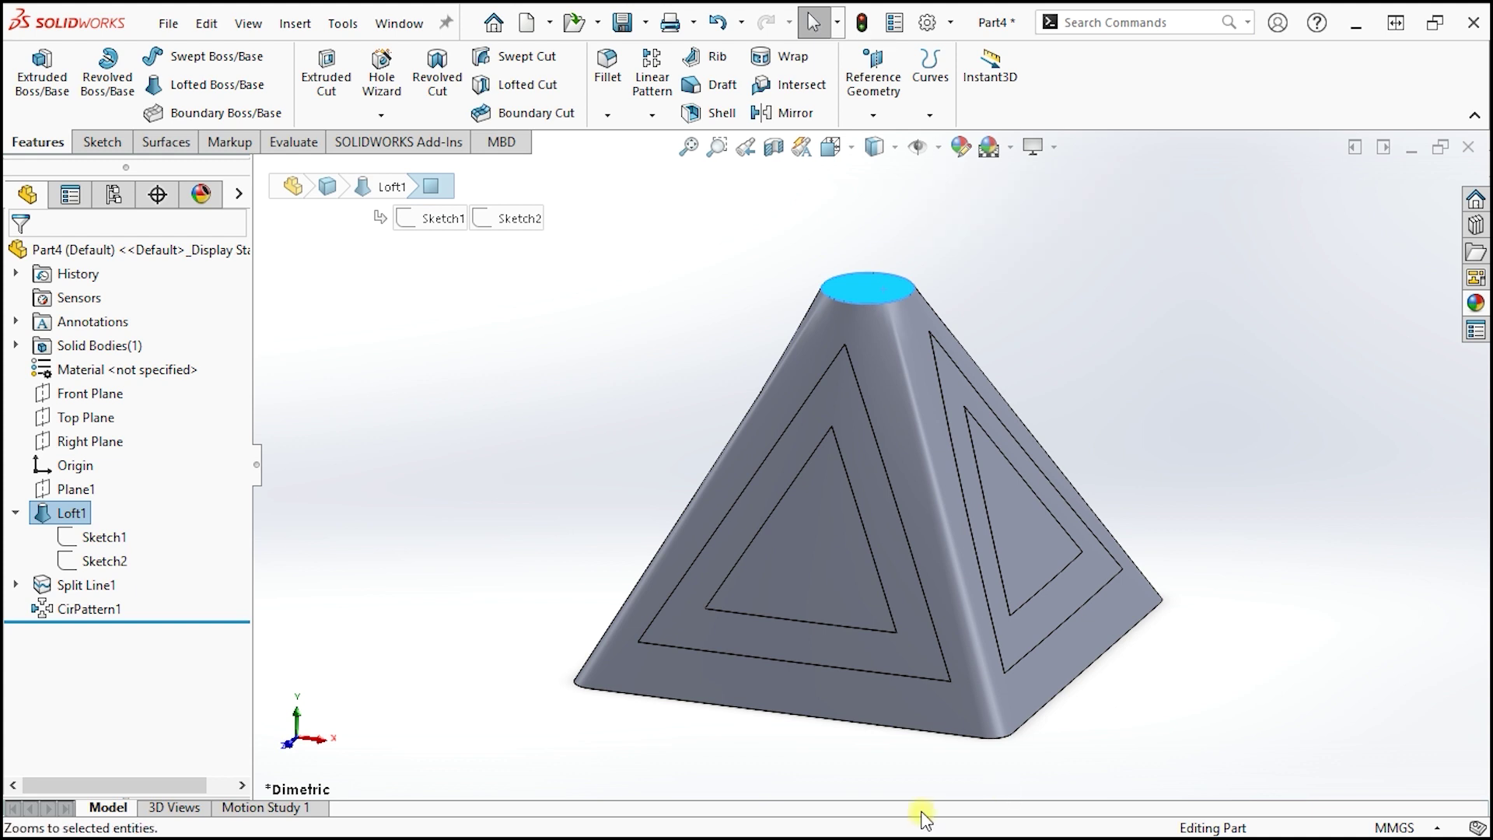
pyautogui.click(1295, 525)
pyautogui.click(875, 296)
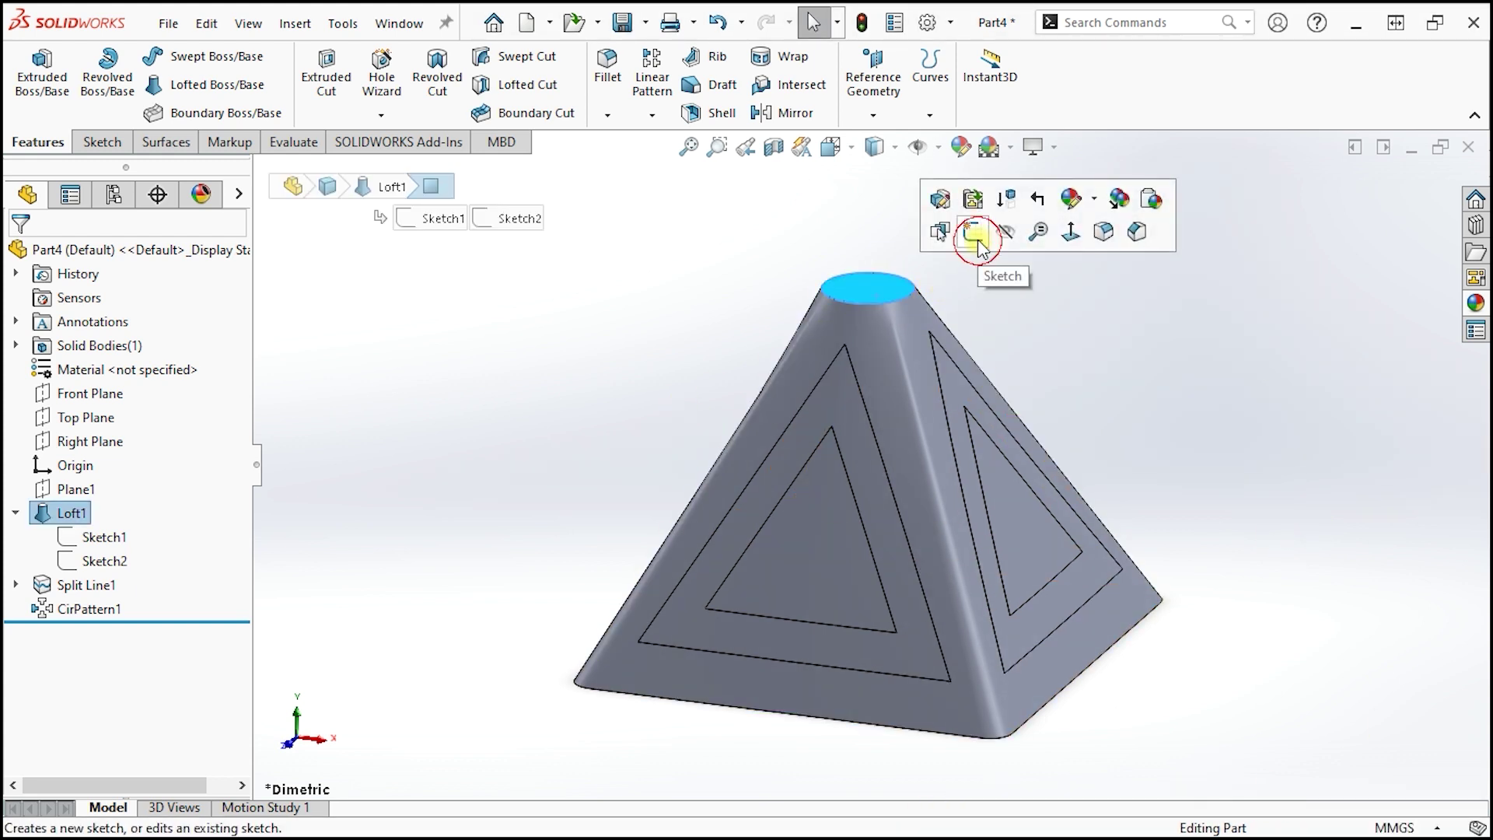
pyautogui.click(973, 235)
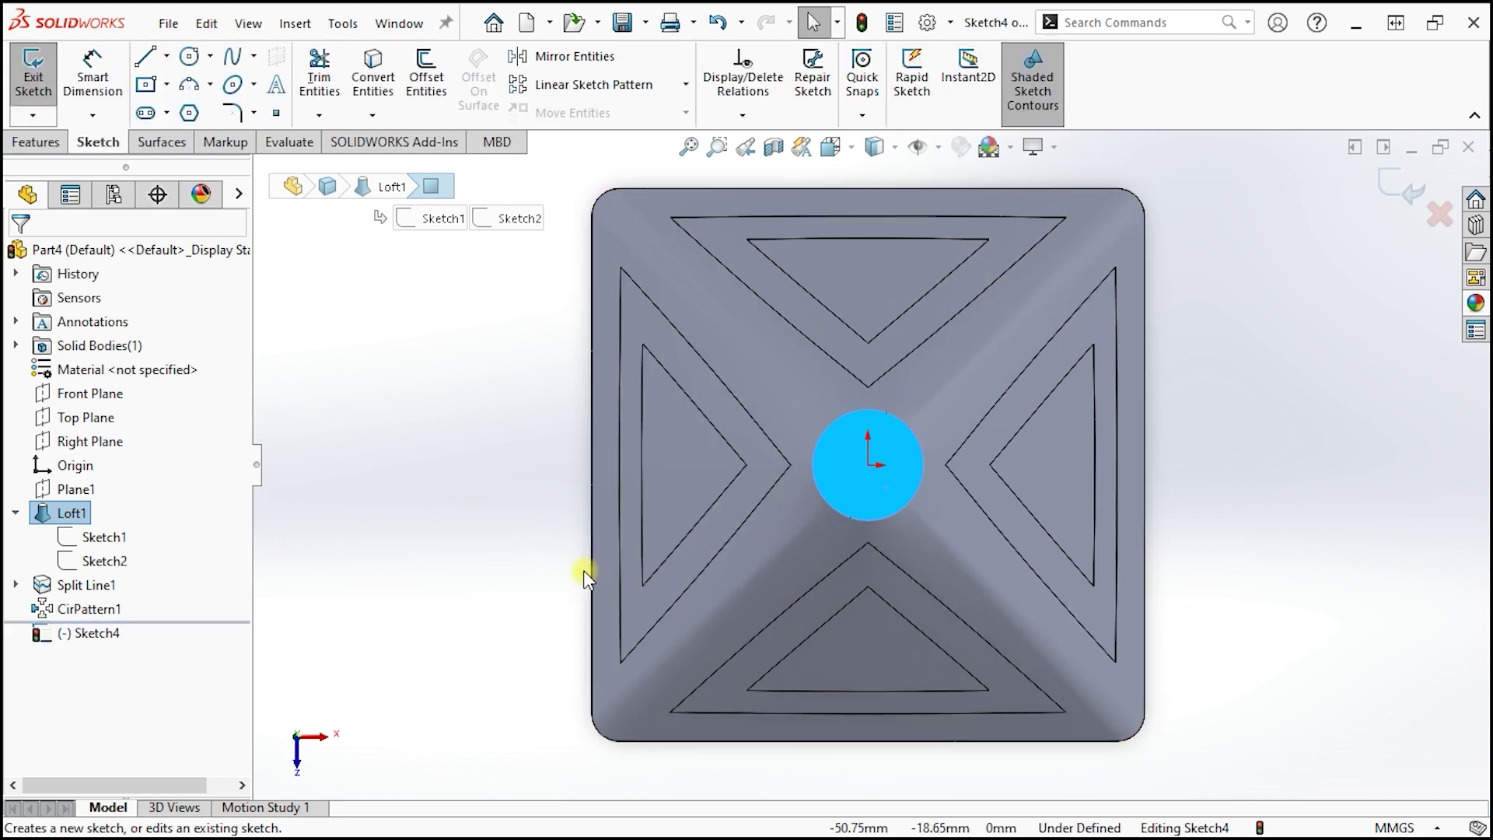
pyautogui.click(482, 585)
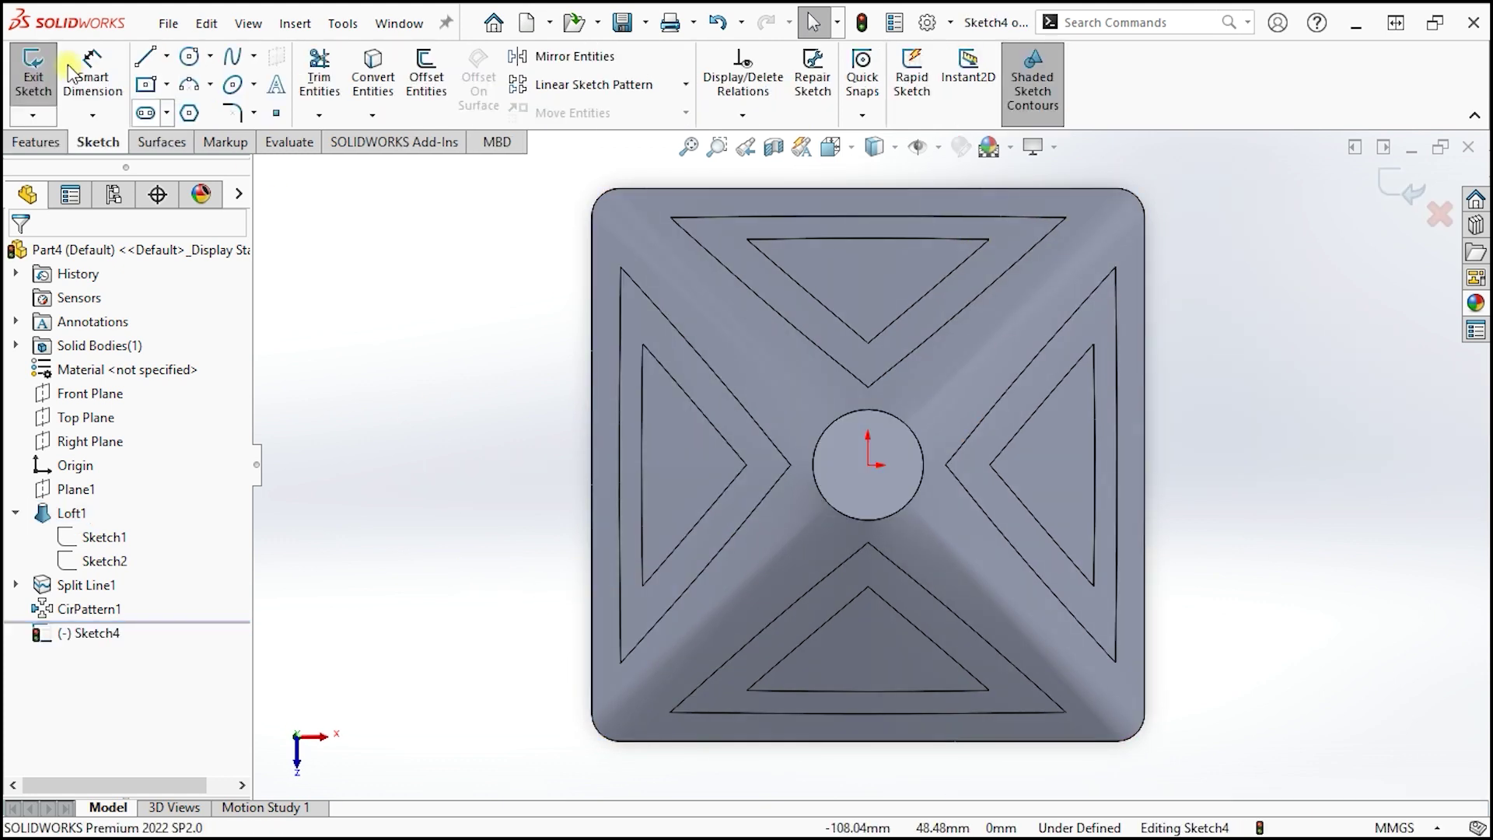
# Step: Draw a circle centred on the origin and add a diameter dimension
pyautogui.click(189, 56)
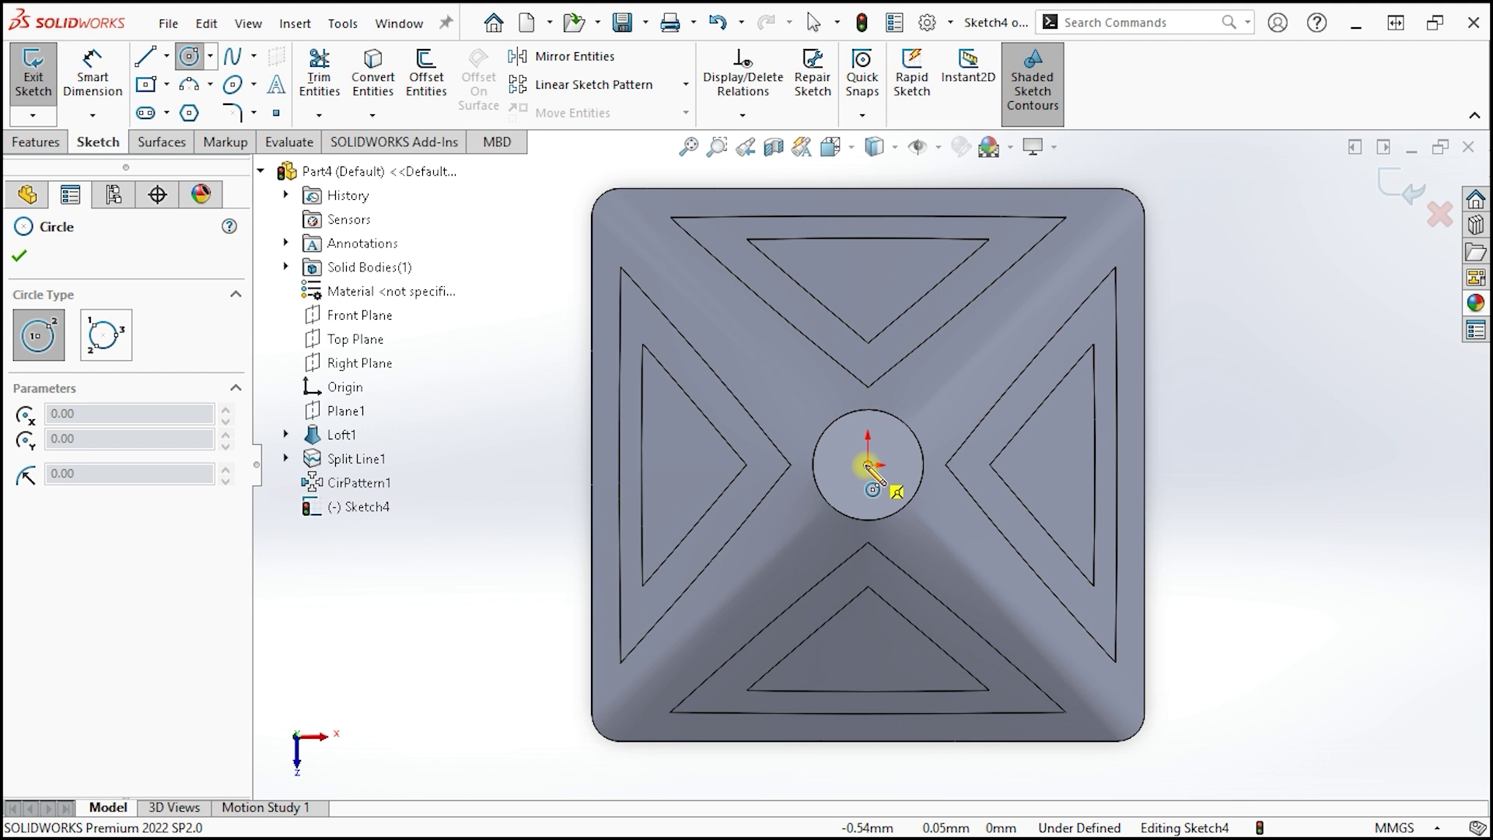
pyautogui.click(867, 465)
pyautogui.click(877, 492)
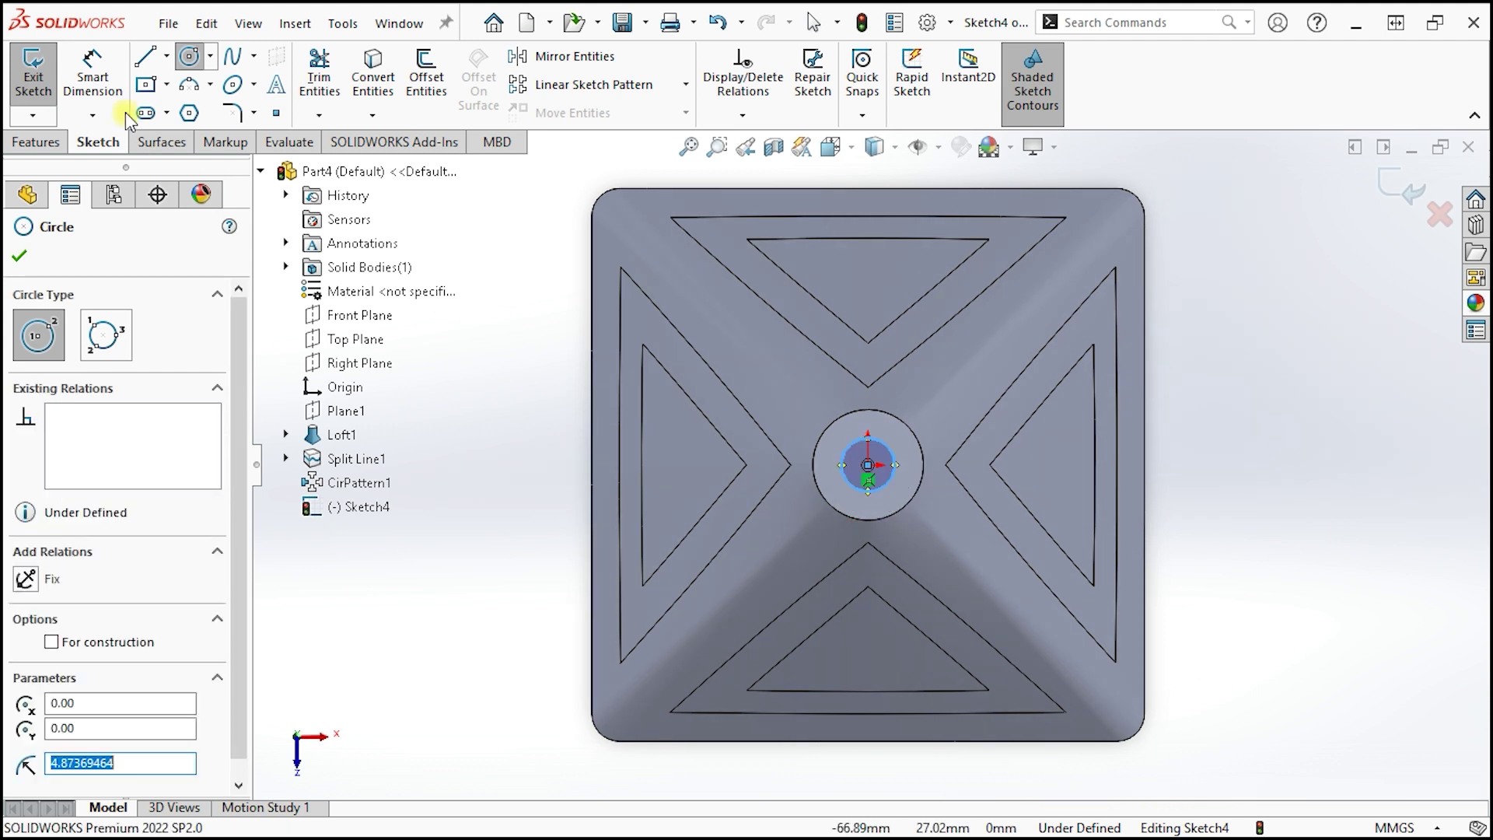
pyautogui.press('d')
pyautogui.click(895, 478)
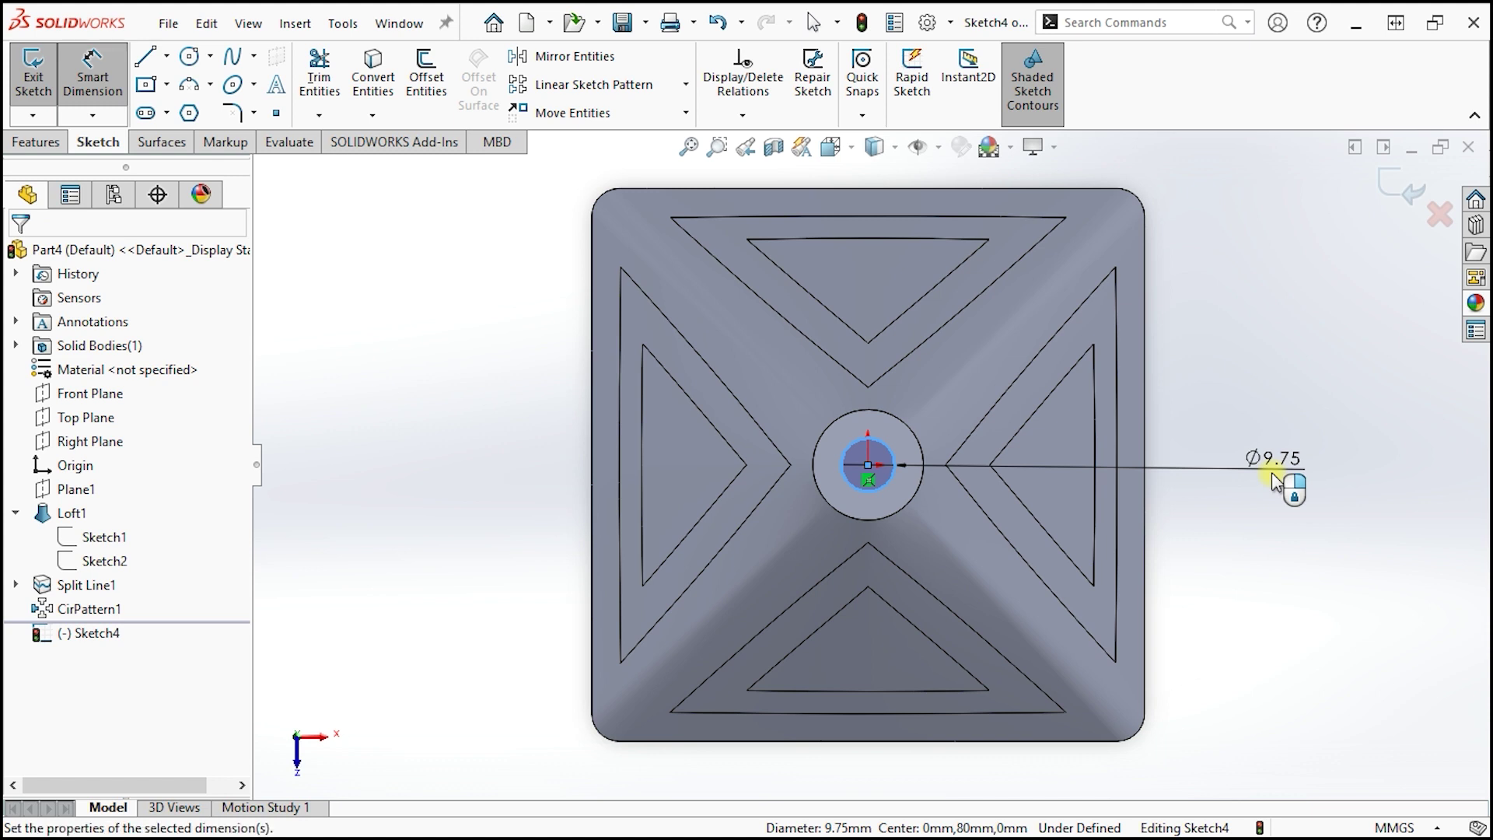
pyautogui.click(1273, 481)
pyautogui.press('Return')
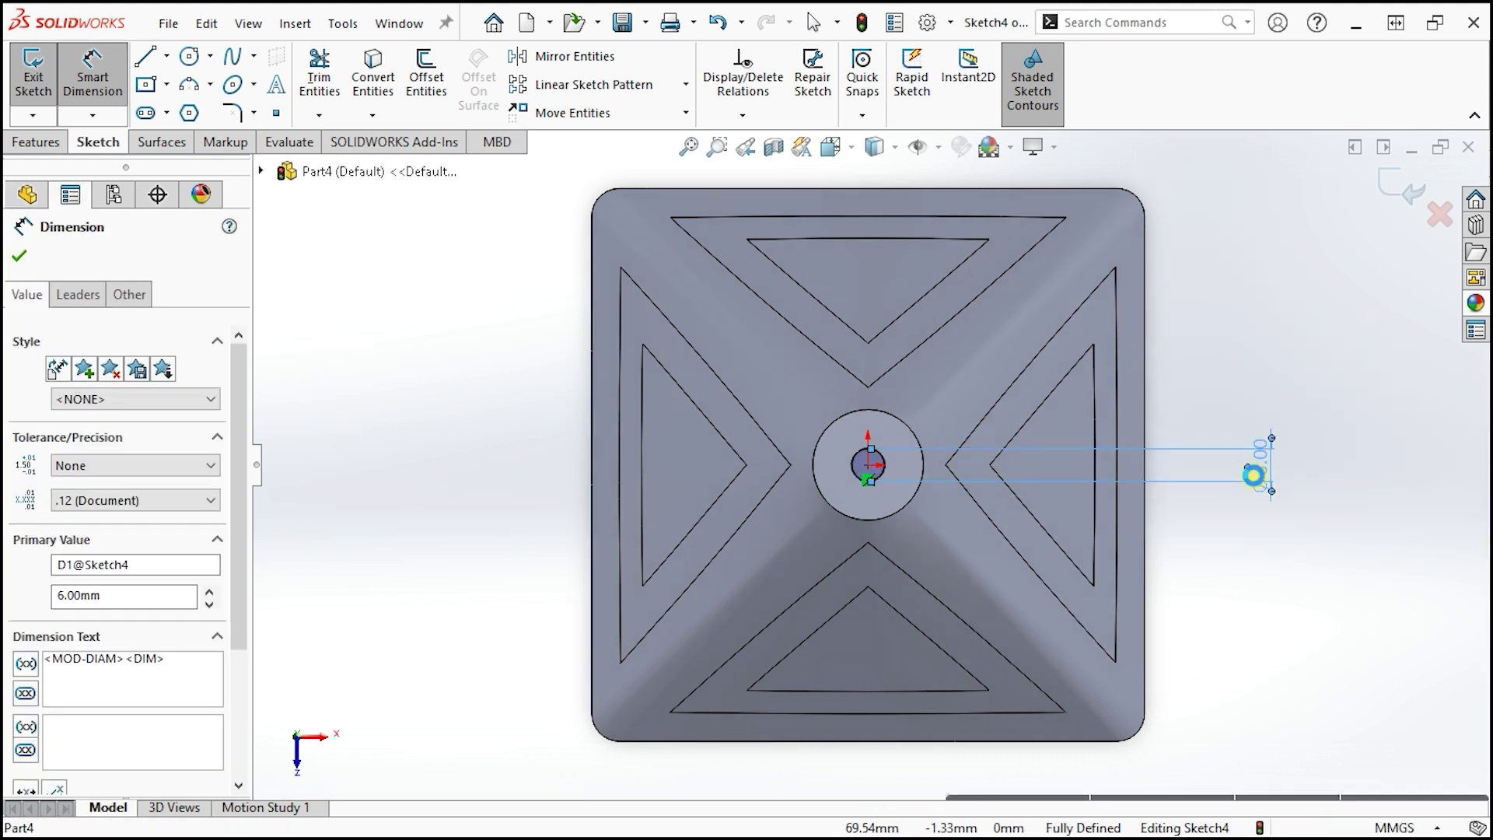
# Step: Set the circle's diameter to 8 mm
pyautogui.doubleClick(1253, 475)
pyautogui.write('7')
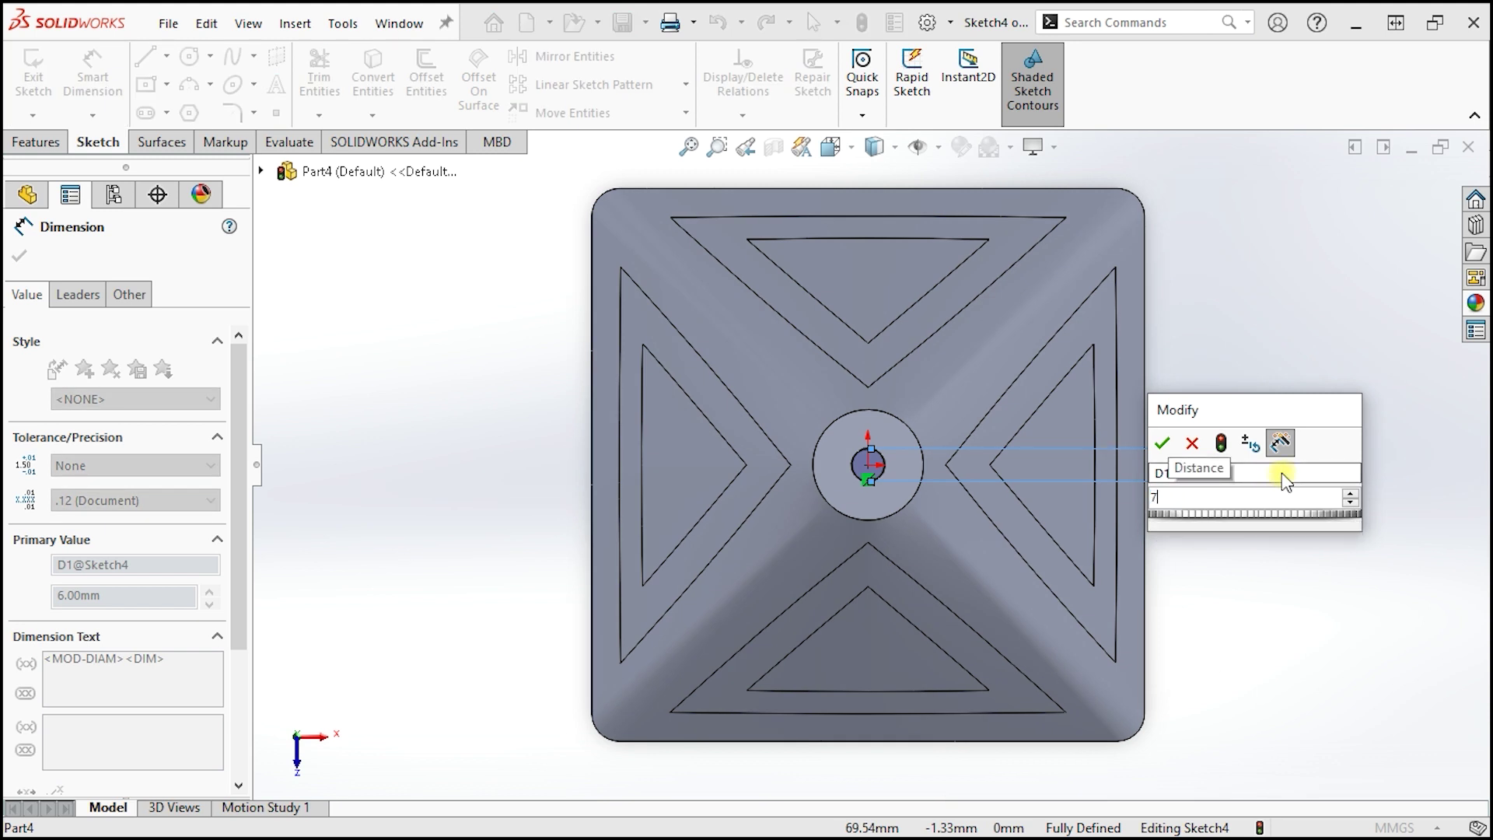
pyautogui.press('Return')
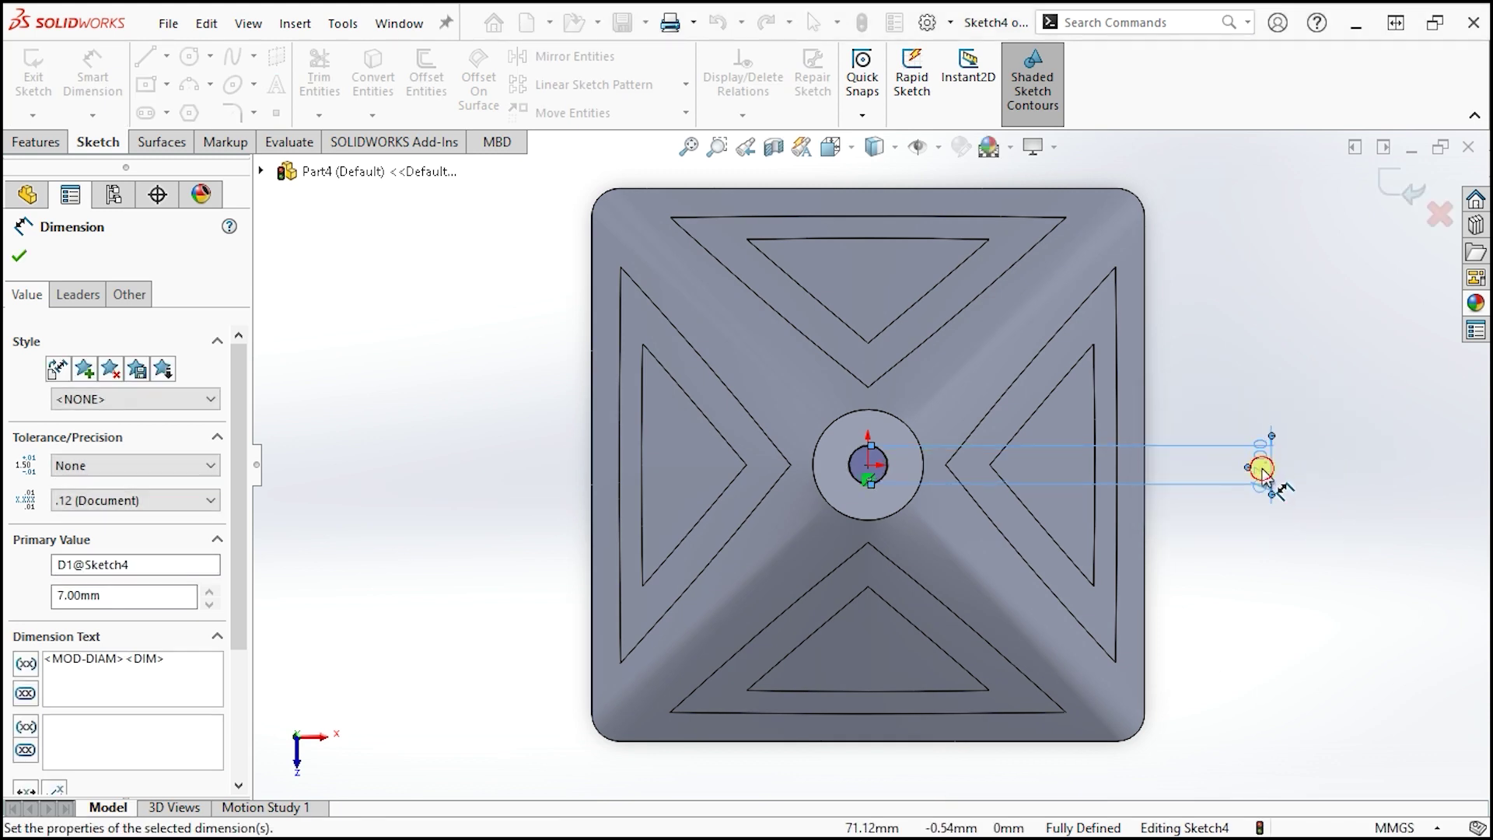
pyautogui.doubleClick(1261, 470)
pyautogui.write('8')
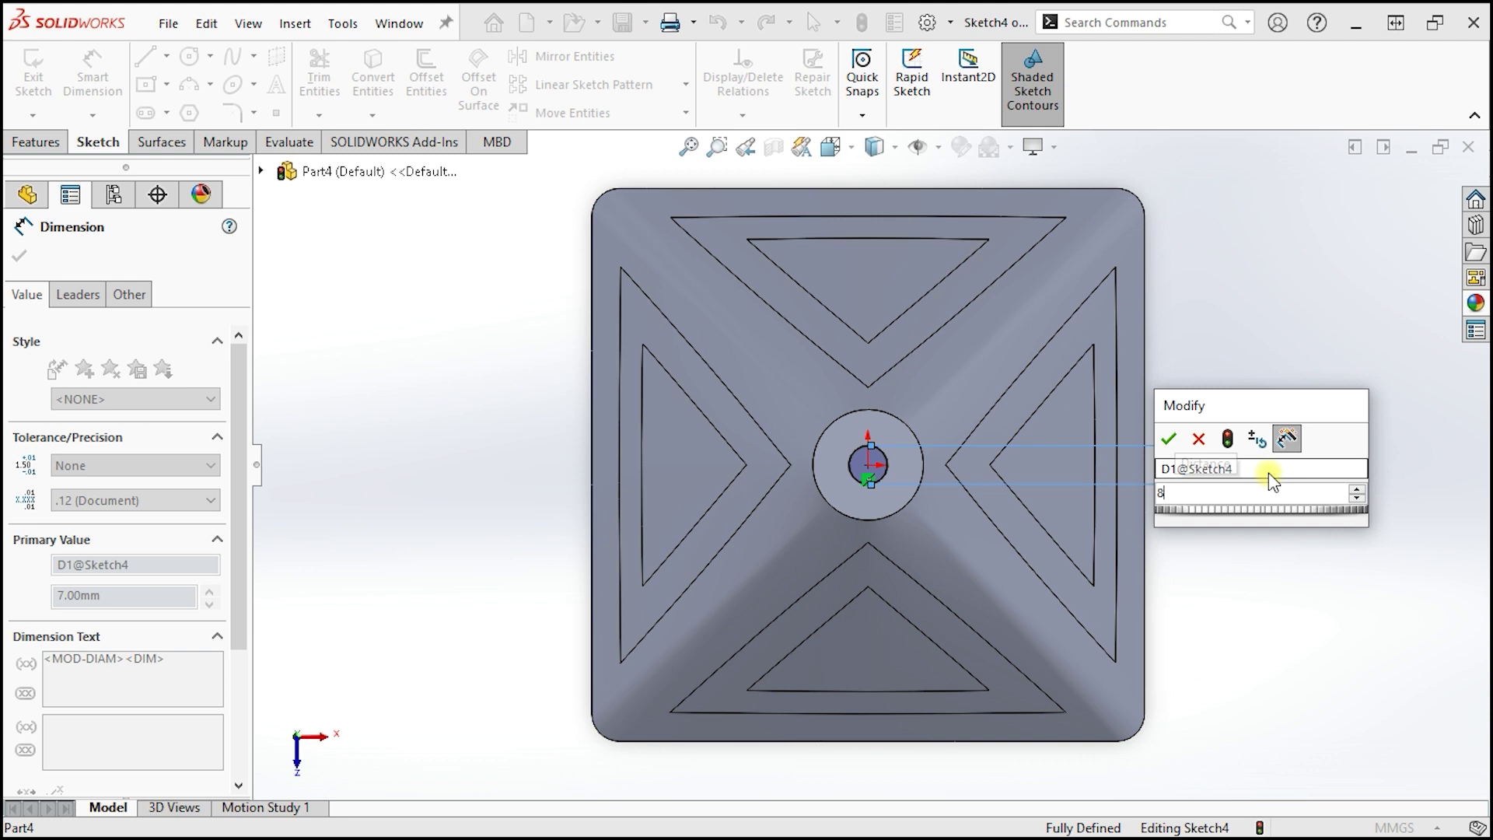
pyautogui.click(1266, 333)
pyautogui.click(1360, 249)
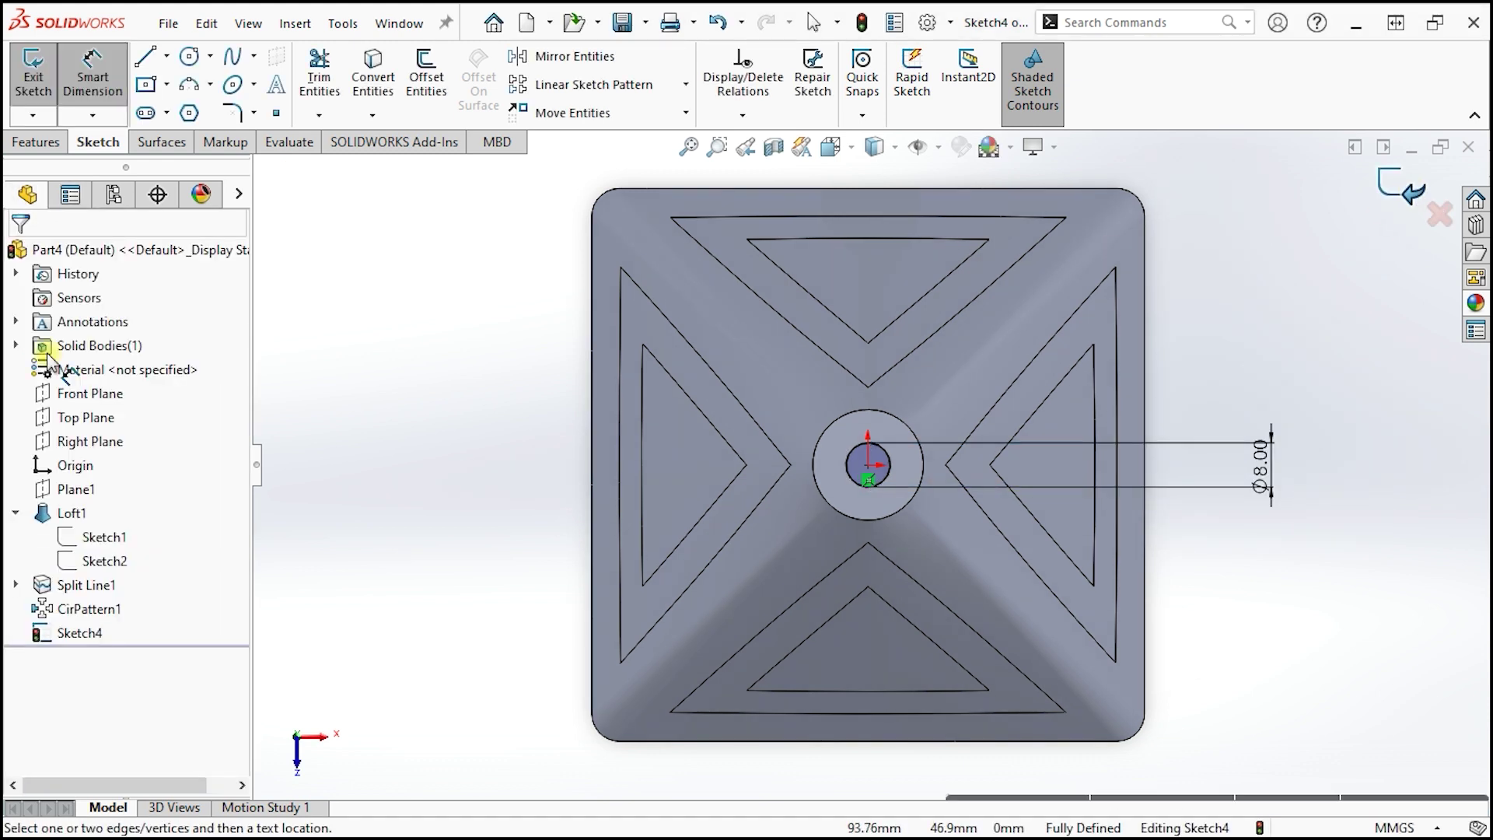
pyautogui.click(35, 141)
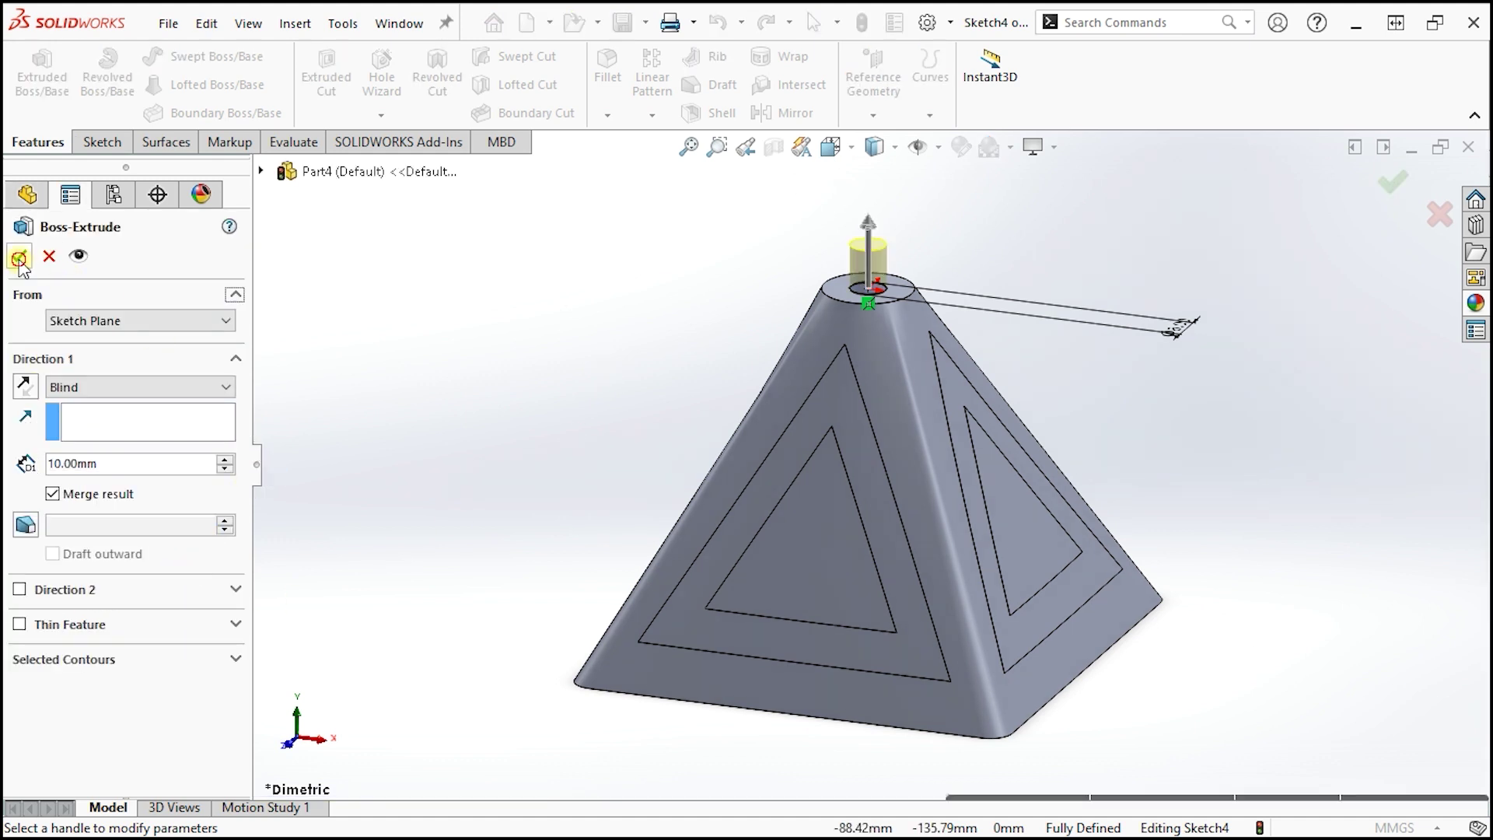
pyautogui.click(40, 257)
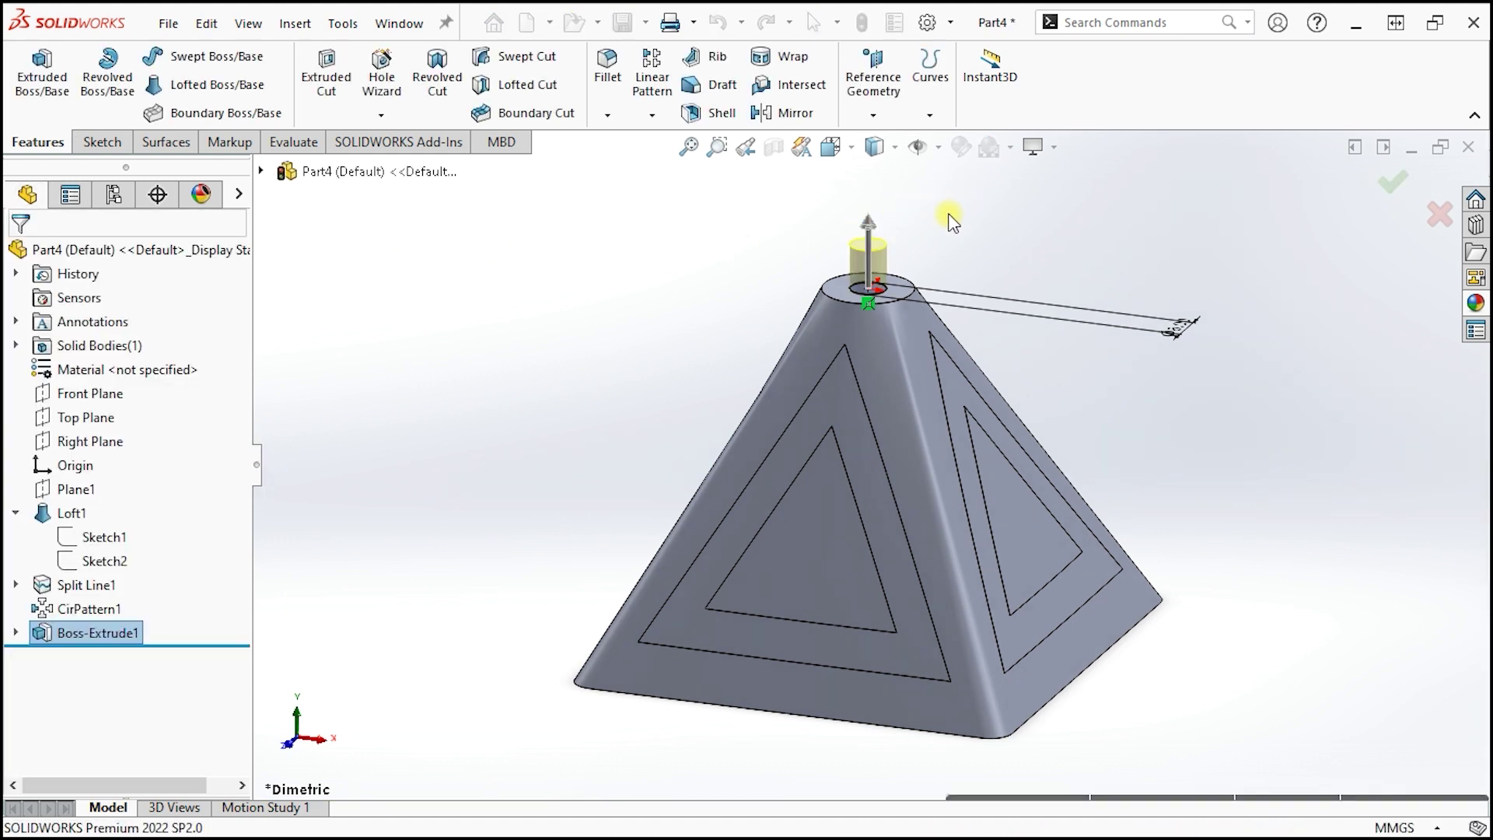
pyautogui.scroll(-3, 950, 225)
pyautogui.click(821, 288)
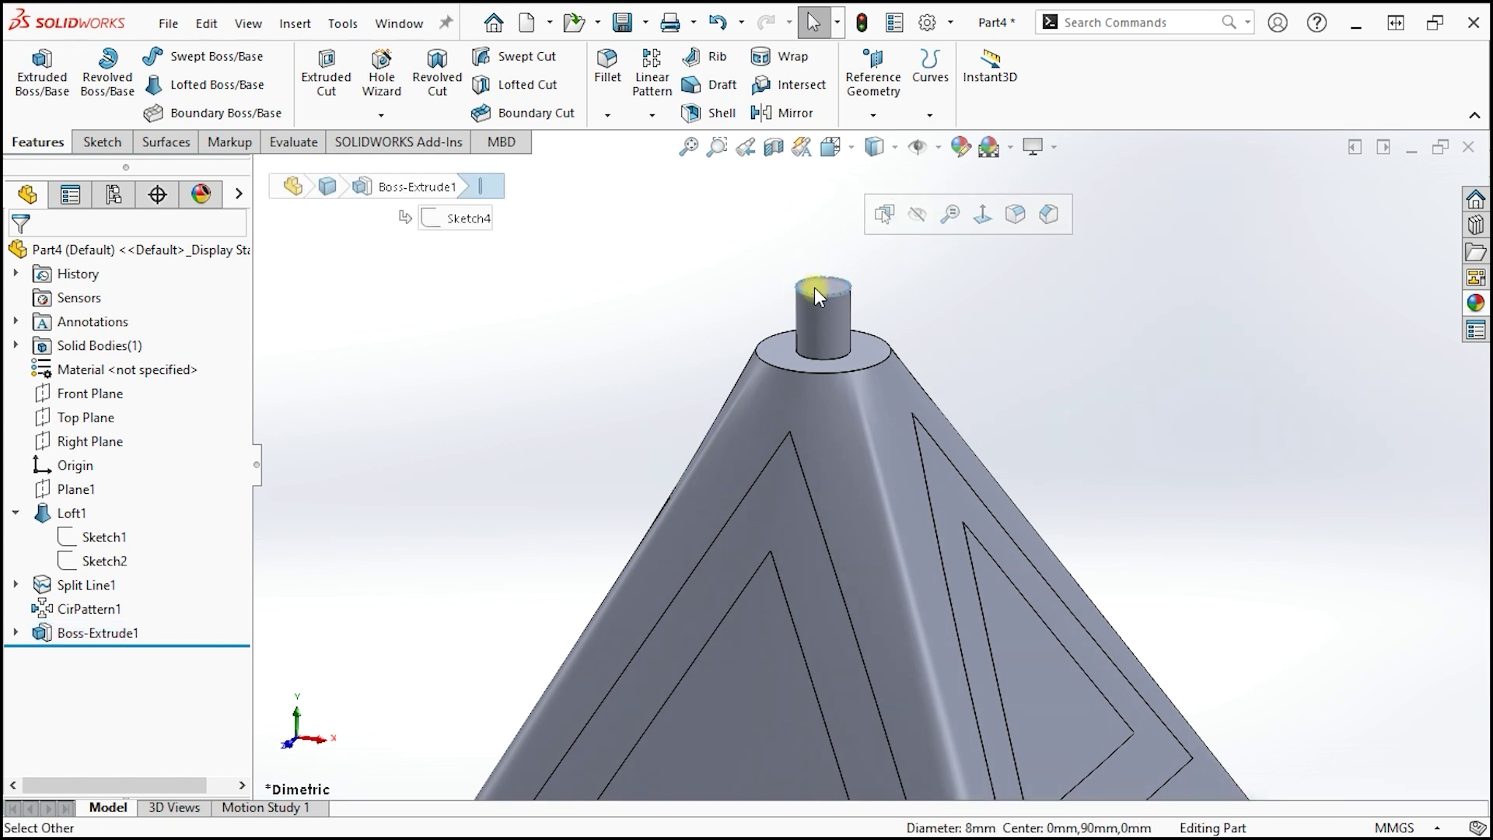
pyautogui.click(815, 287)
# Step: Sketch a circle centred at the origin on the small cylinder's top face
pyautogui.click(911, 215)
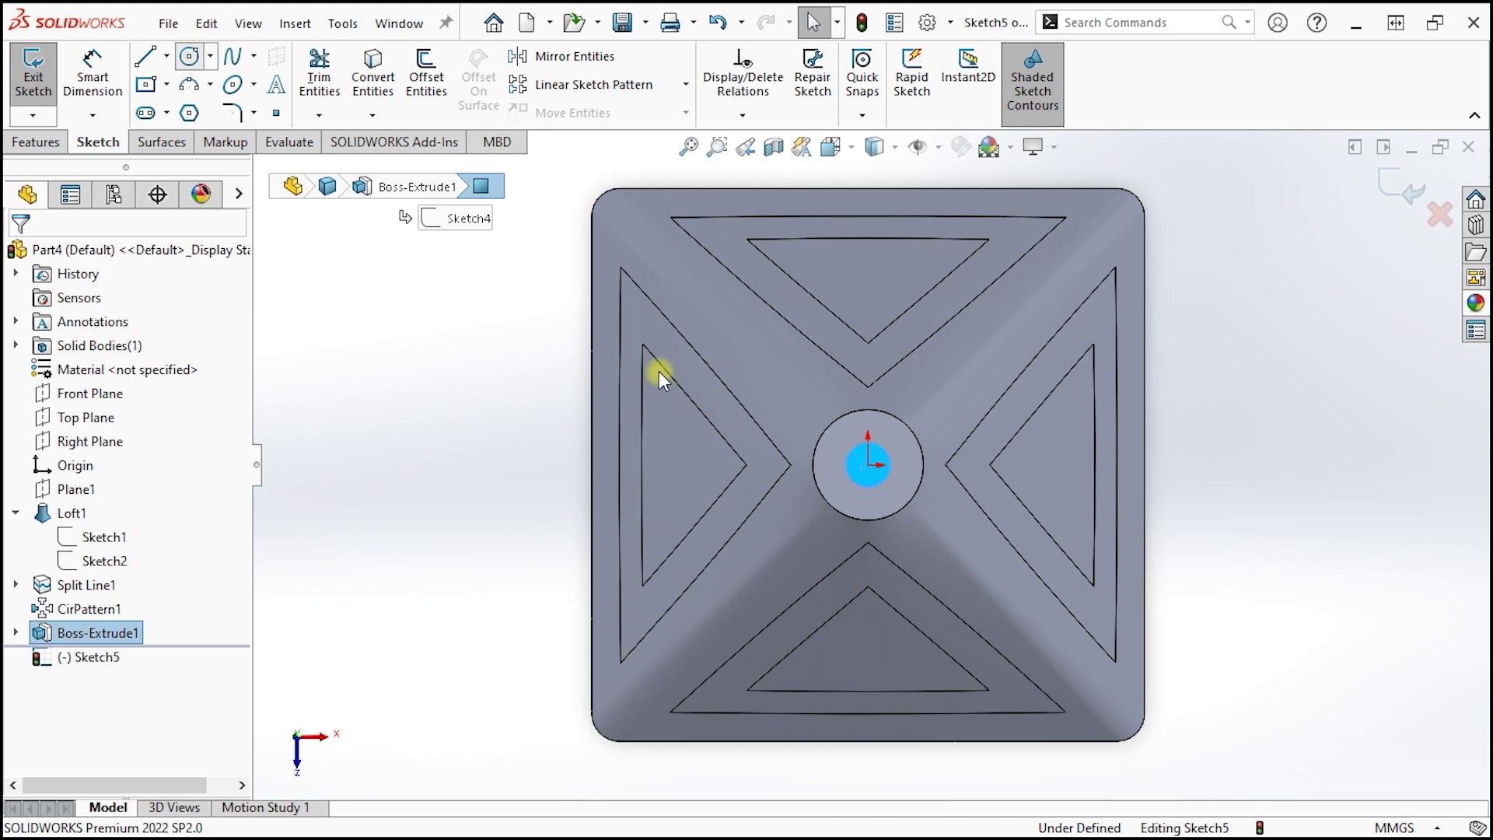
pyautogui.click(189, 56)
pyautogui.click(868, 465)
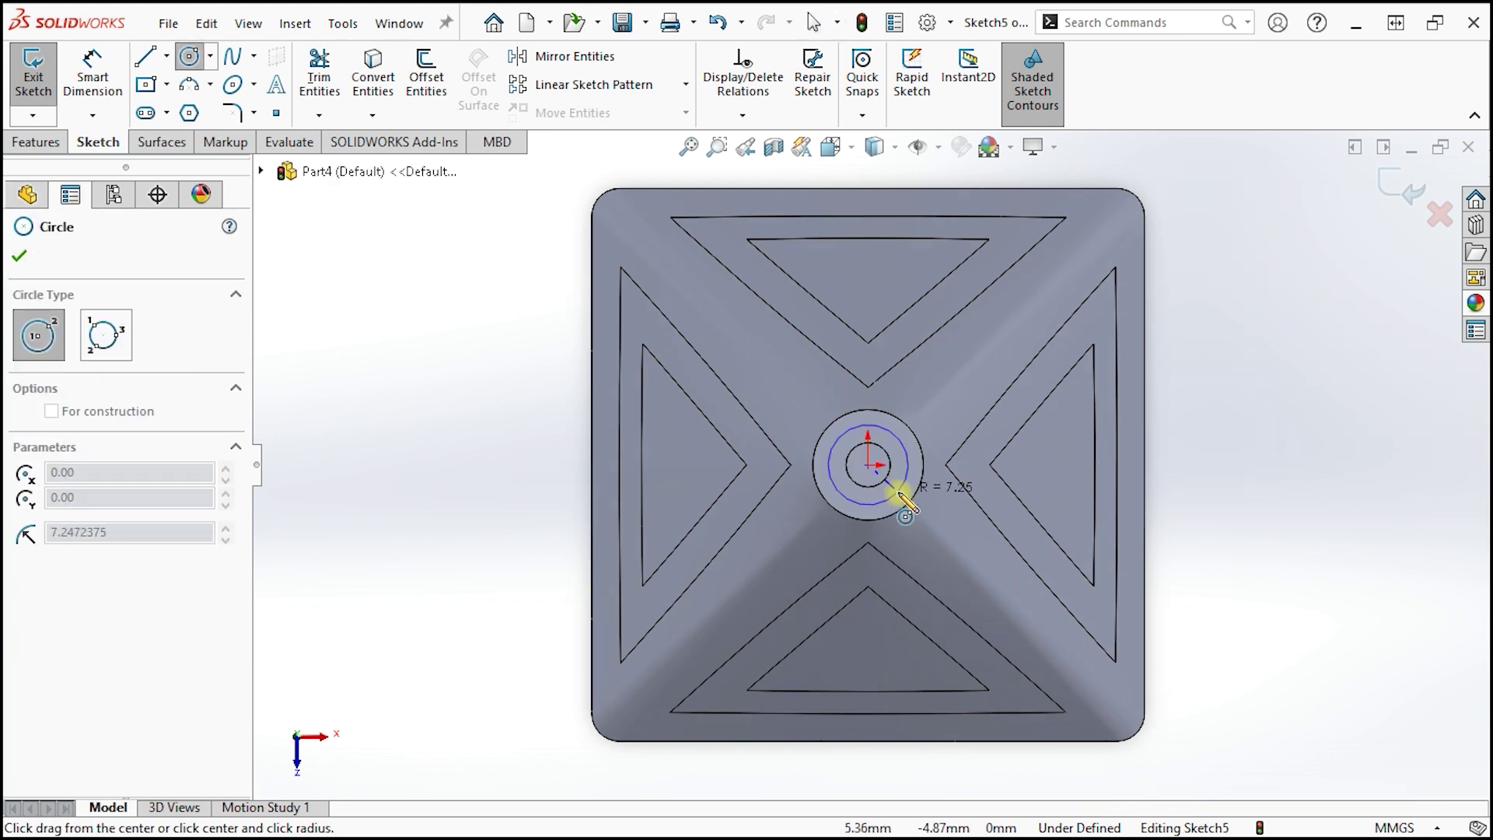
pyautogui.click(902, 496)
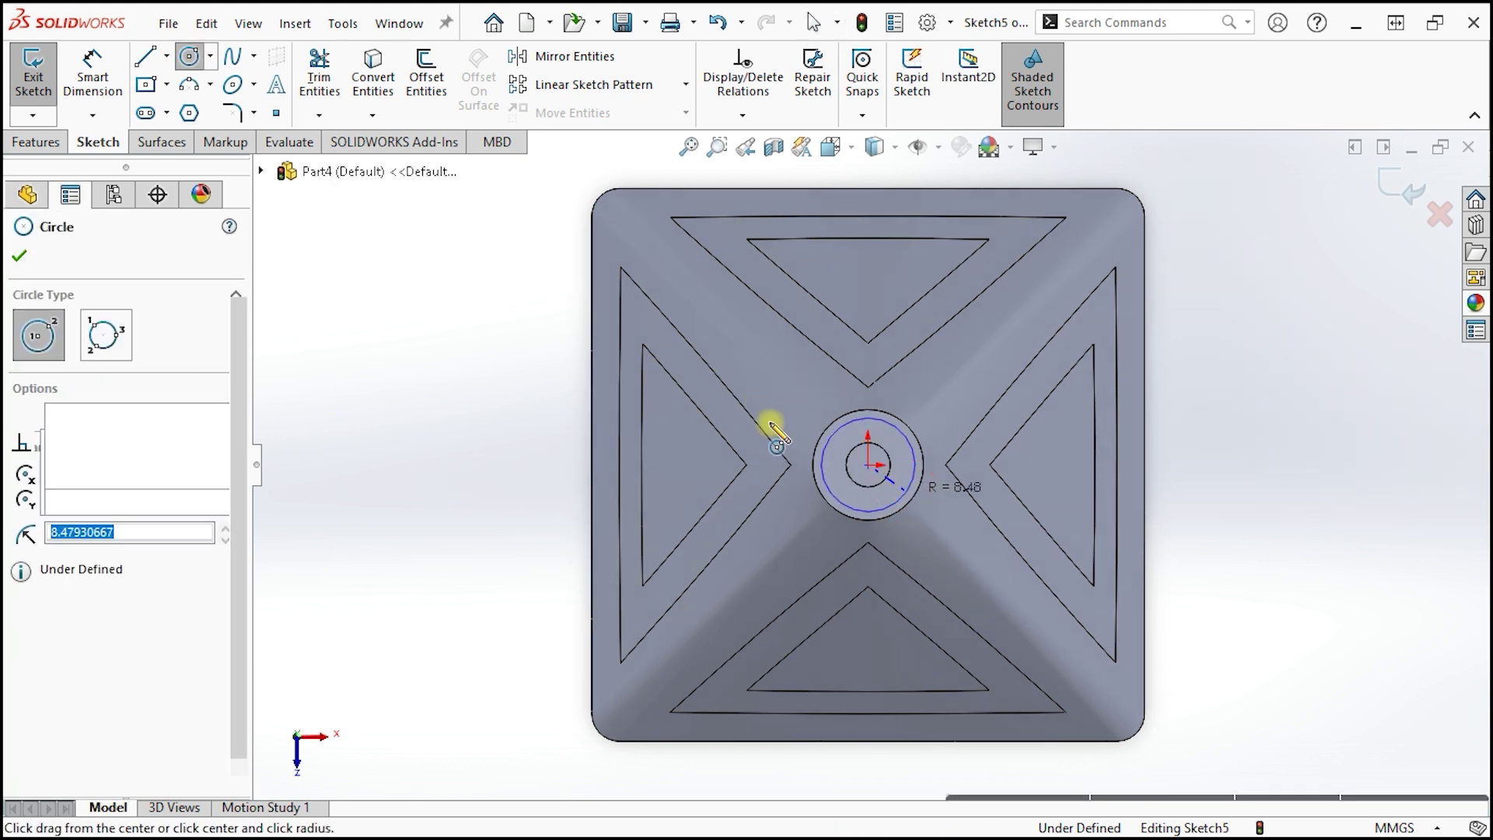
# Step: Dimension the circle's diameter to 15 mm
pyautogui.click(81, 67)
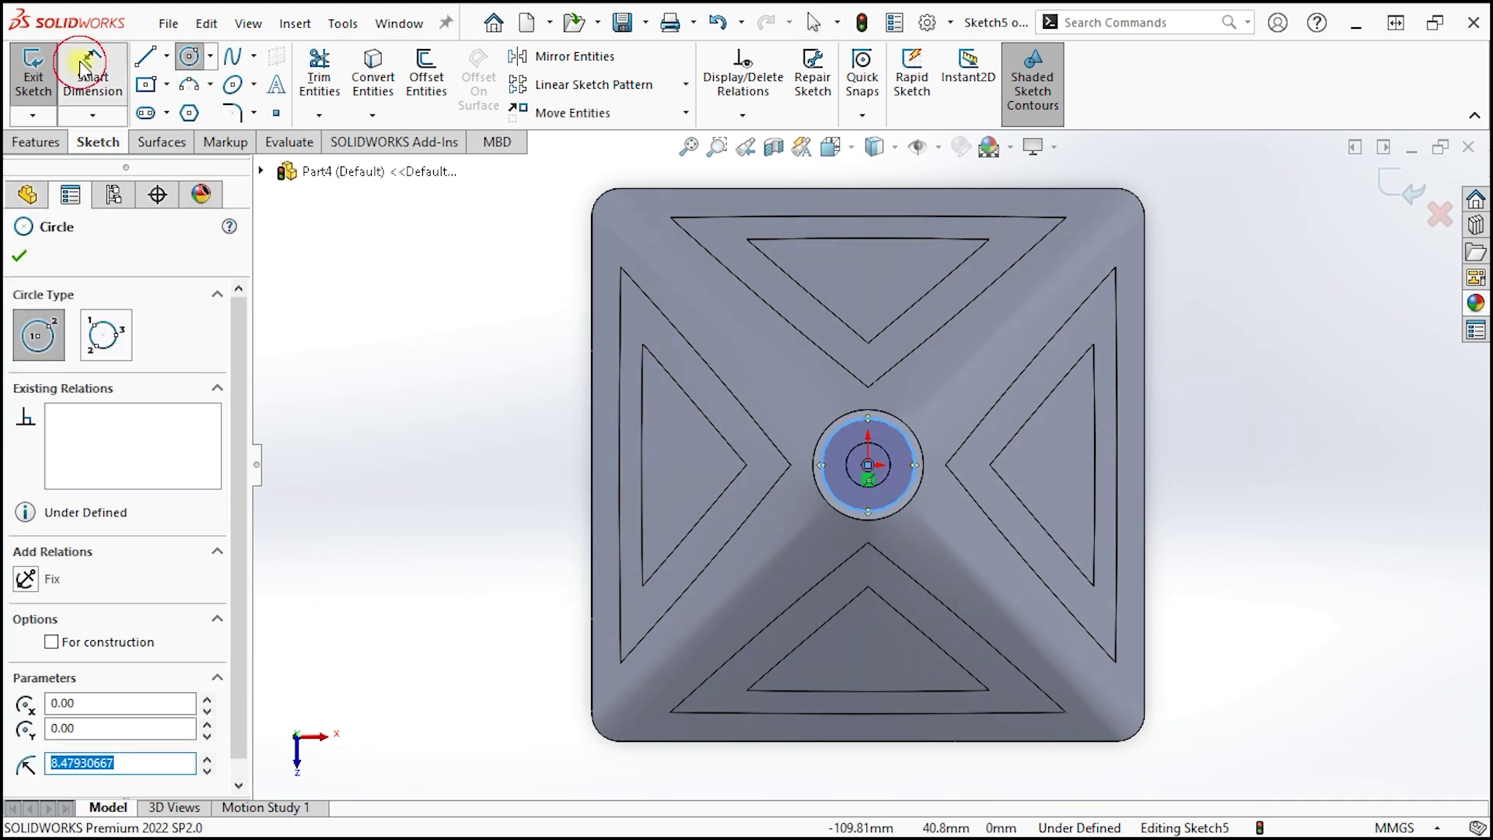
pyautogui.click(908, 483)
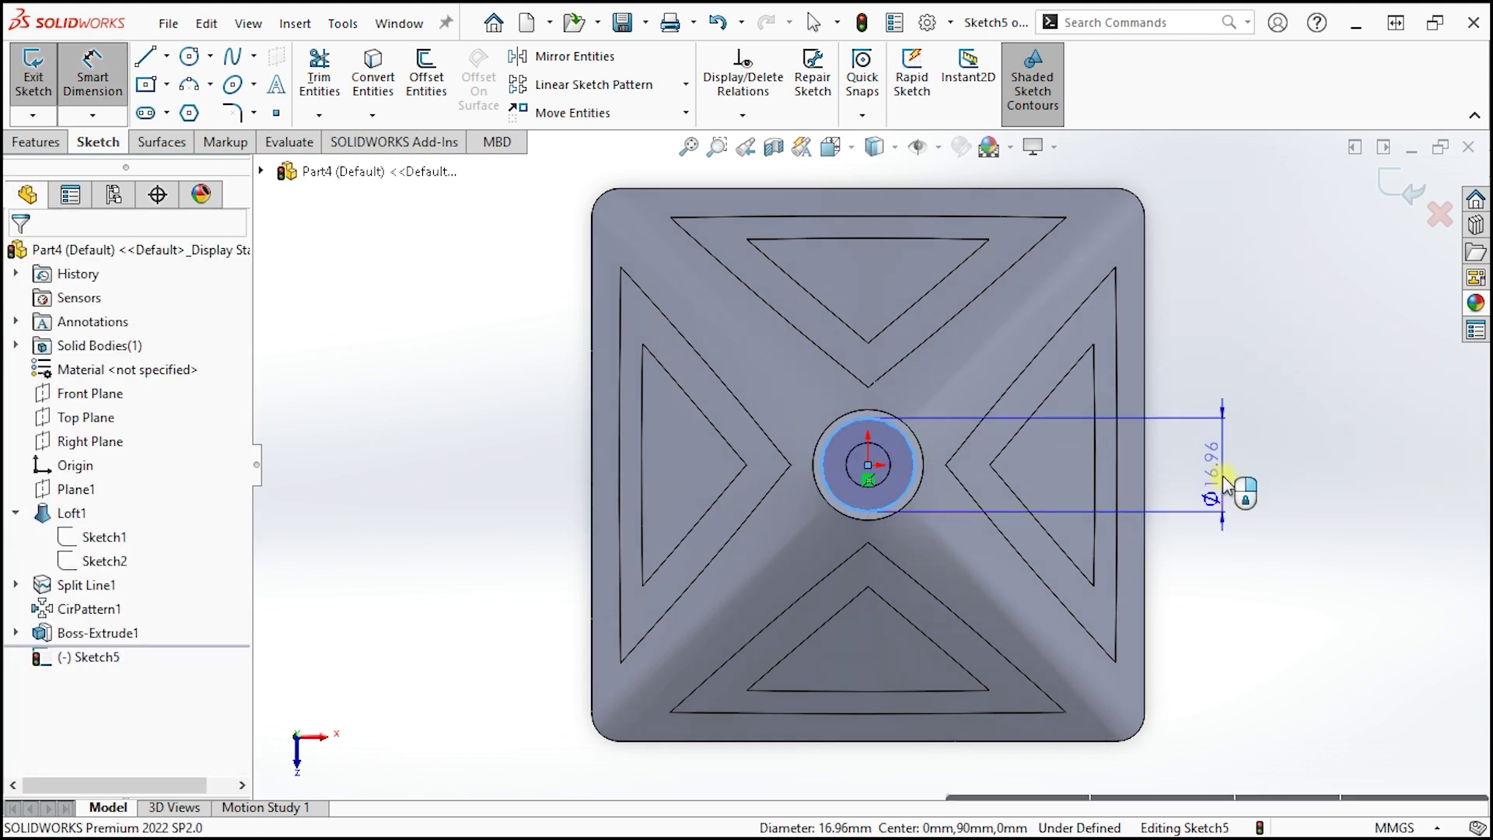
pyautogui.click(1223, 483)
pyautogui.write('10')
pyautogui.press('Escape')
pyautogui.click(1267, 300)
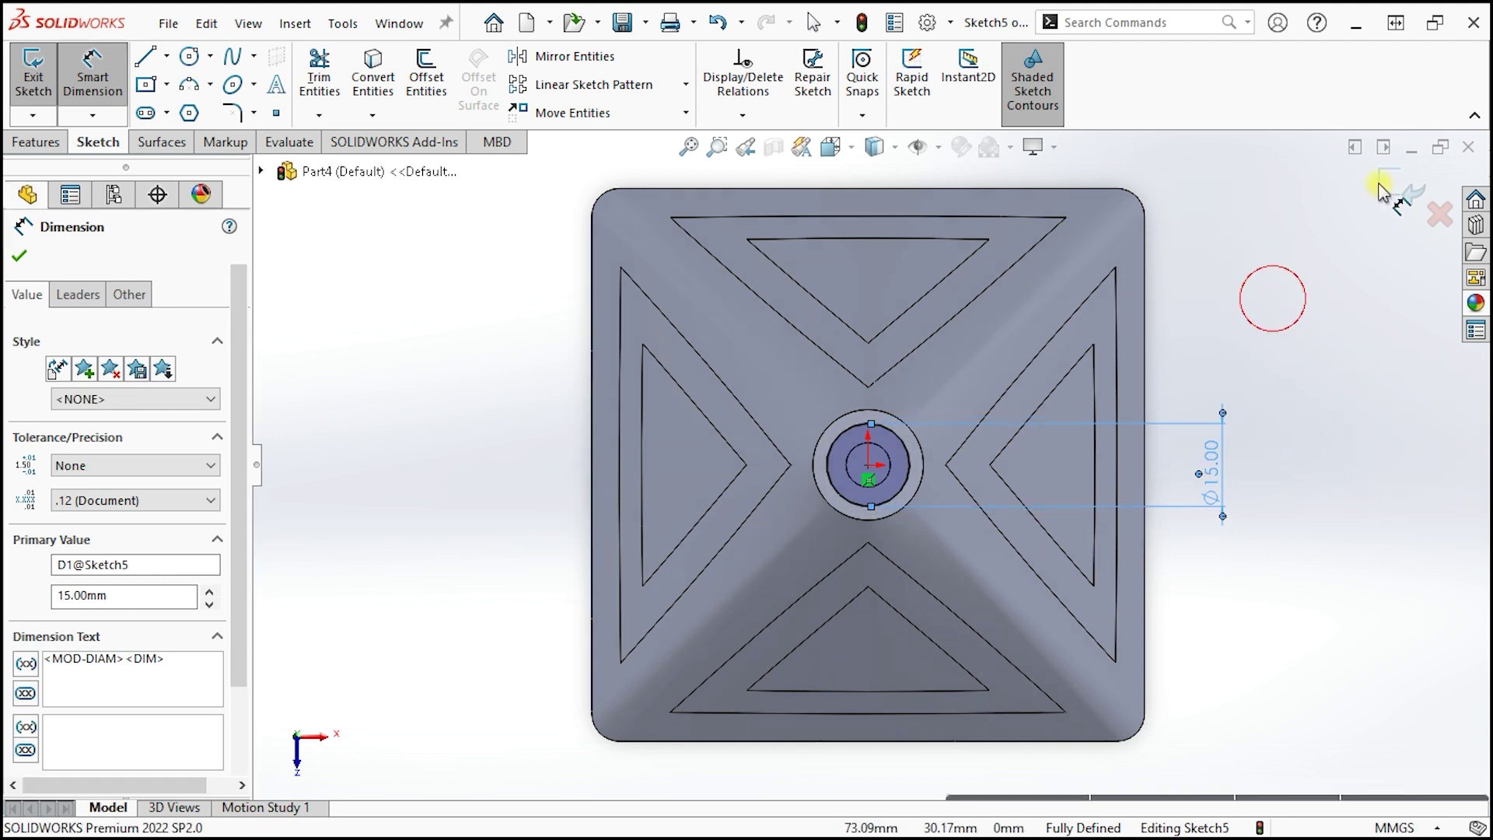
pyautogui.click(36, 143)
pyautogui.click(42, 78)
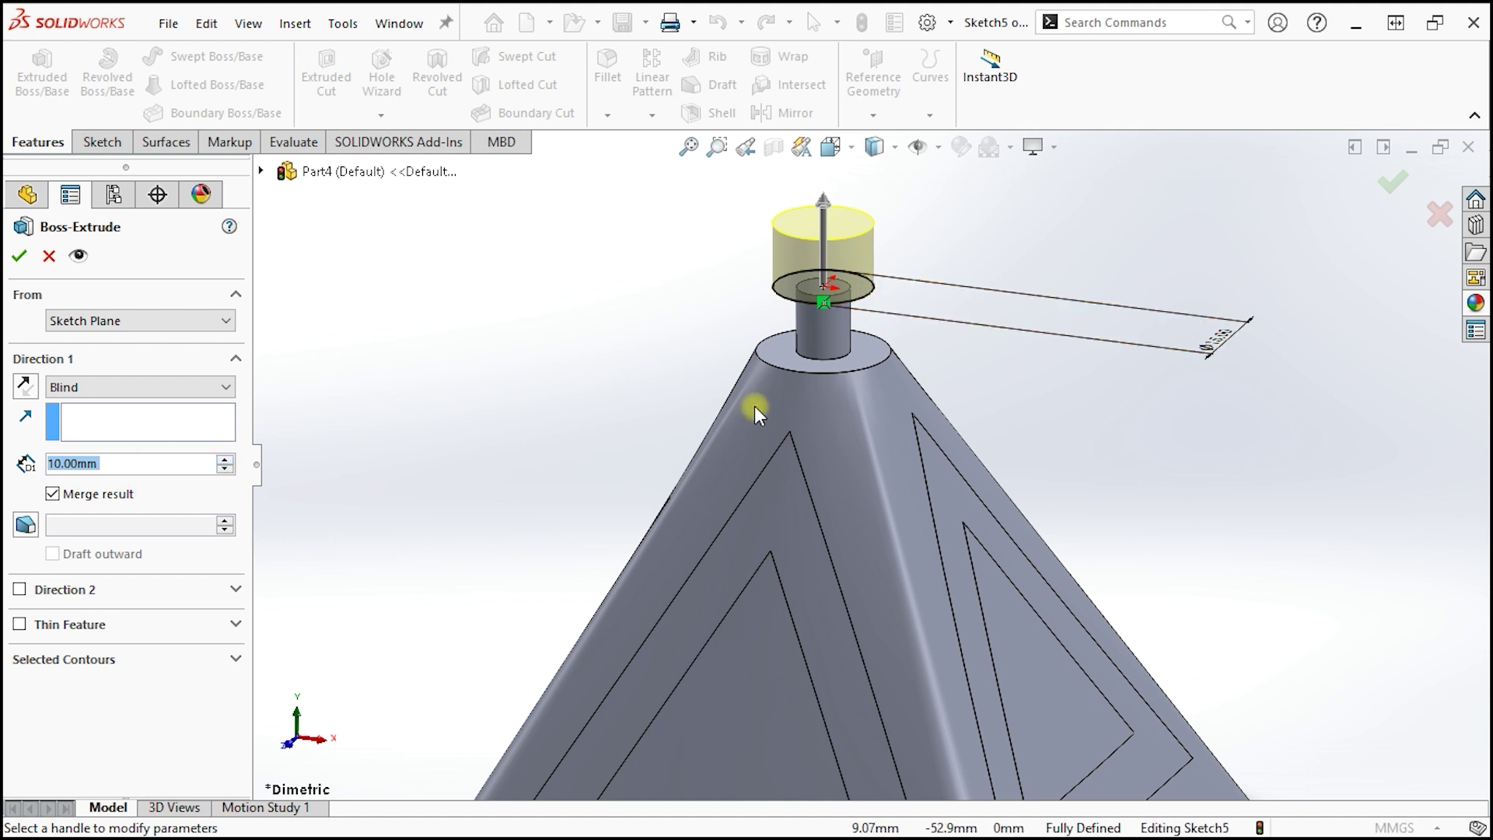
# Step: Extrude the Ø15 circle 15 mm blind to create Boss-Extrude2
pyautogui.scroll(2, 876, 309)
pyautogui.click(230, 464)
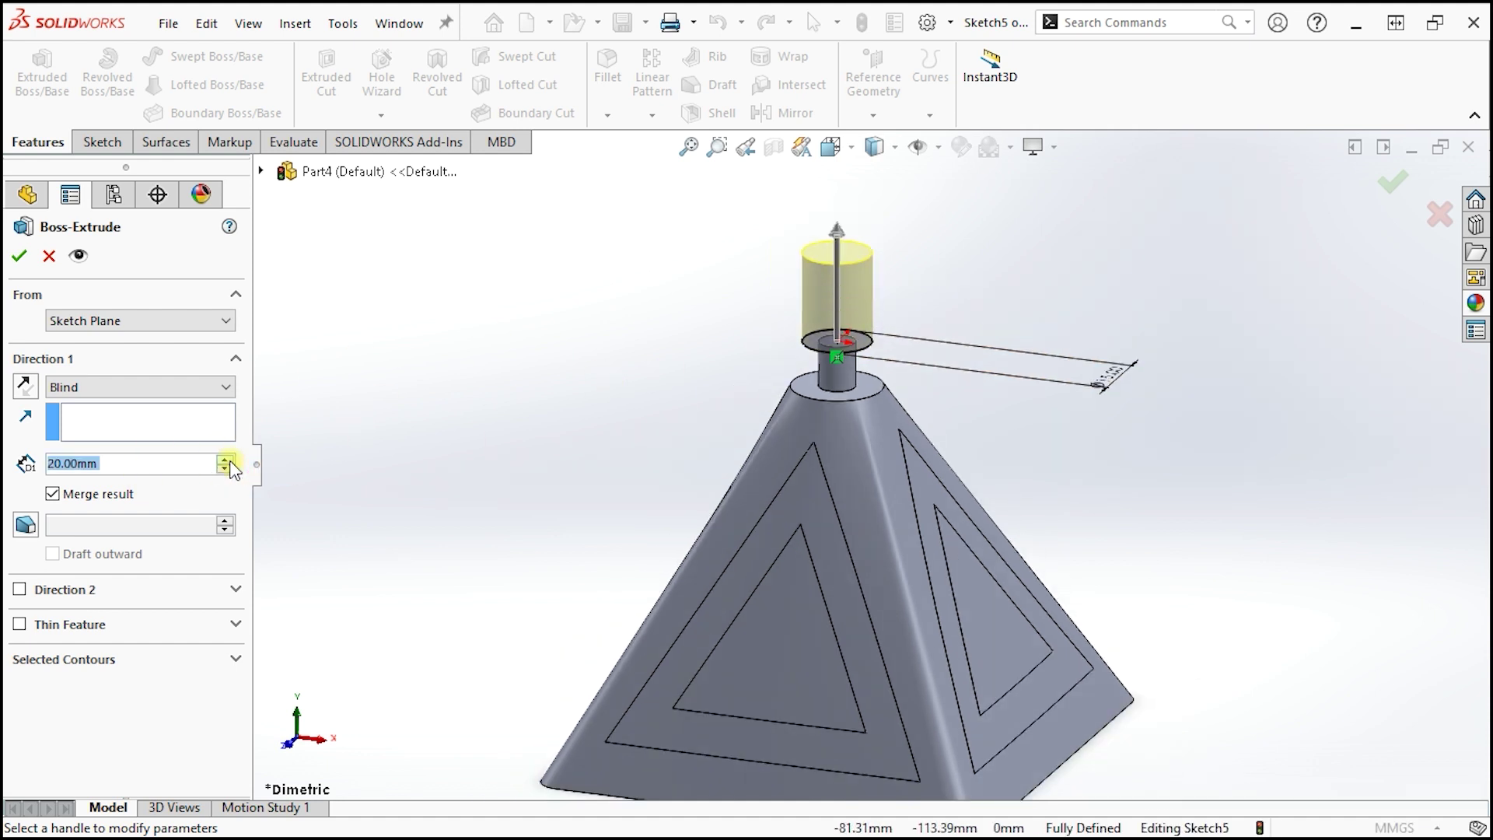
pyautogui.write('15')
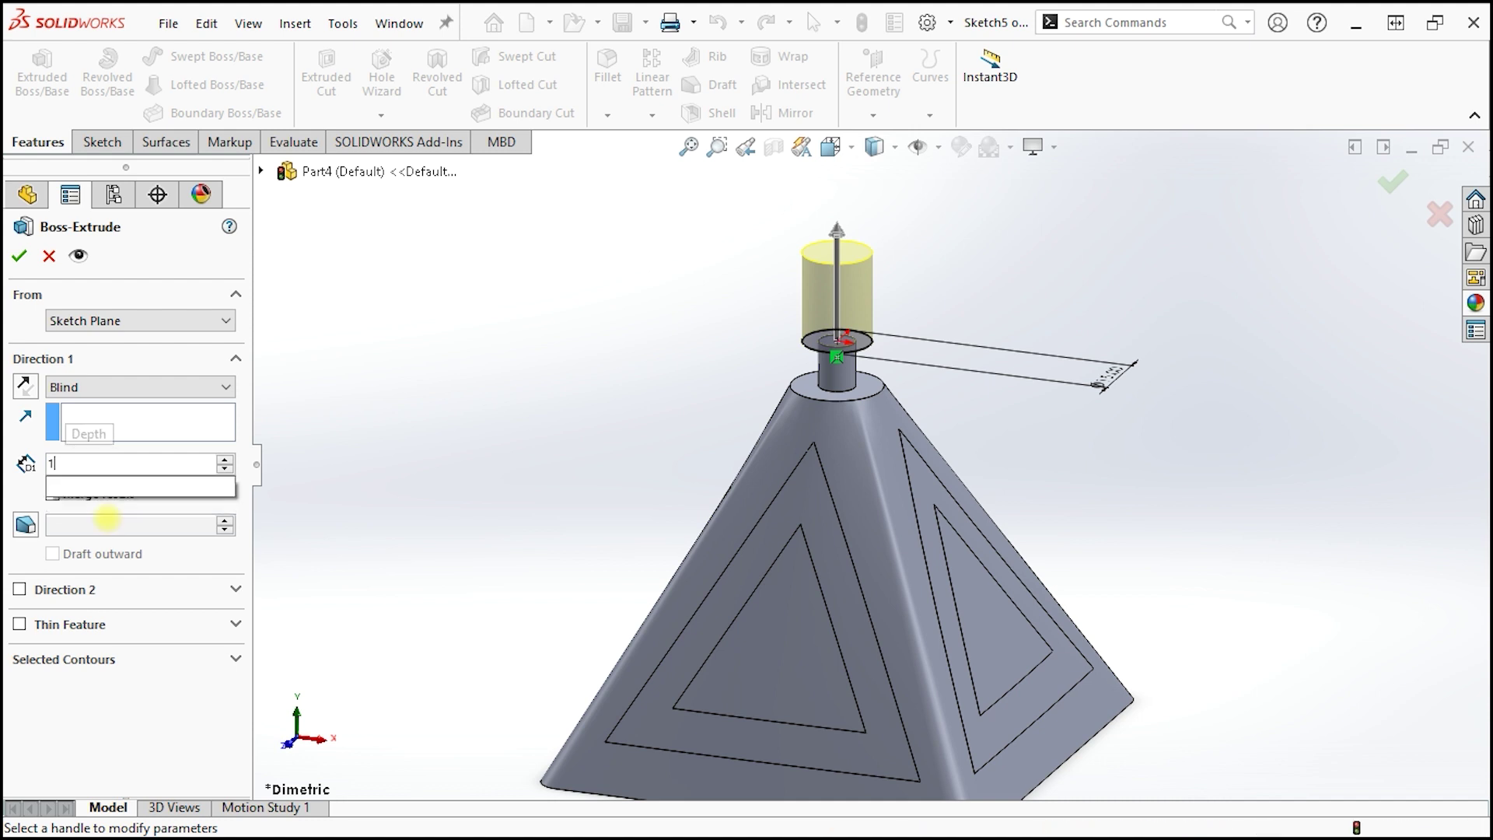
pyautogui.press('Return')
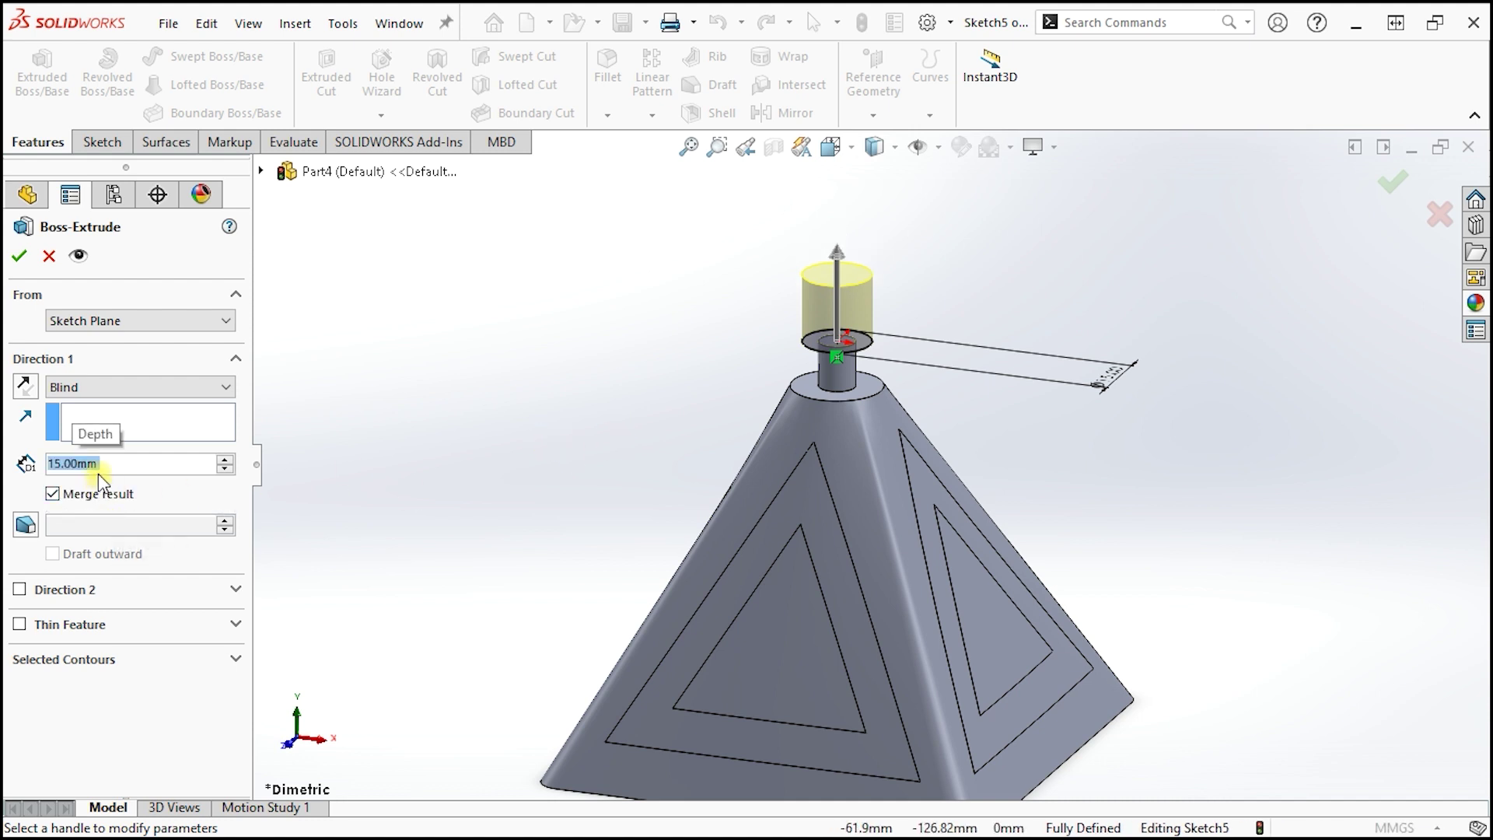
pyautogui.click(29, 255)
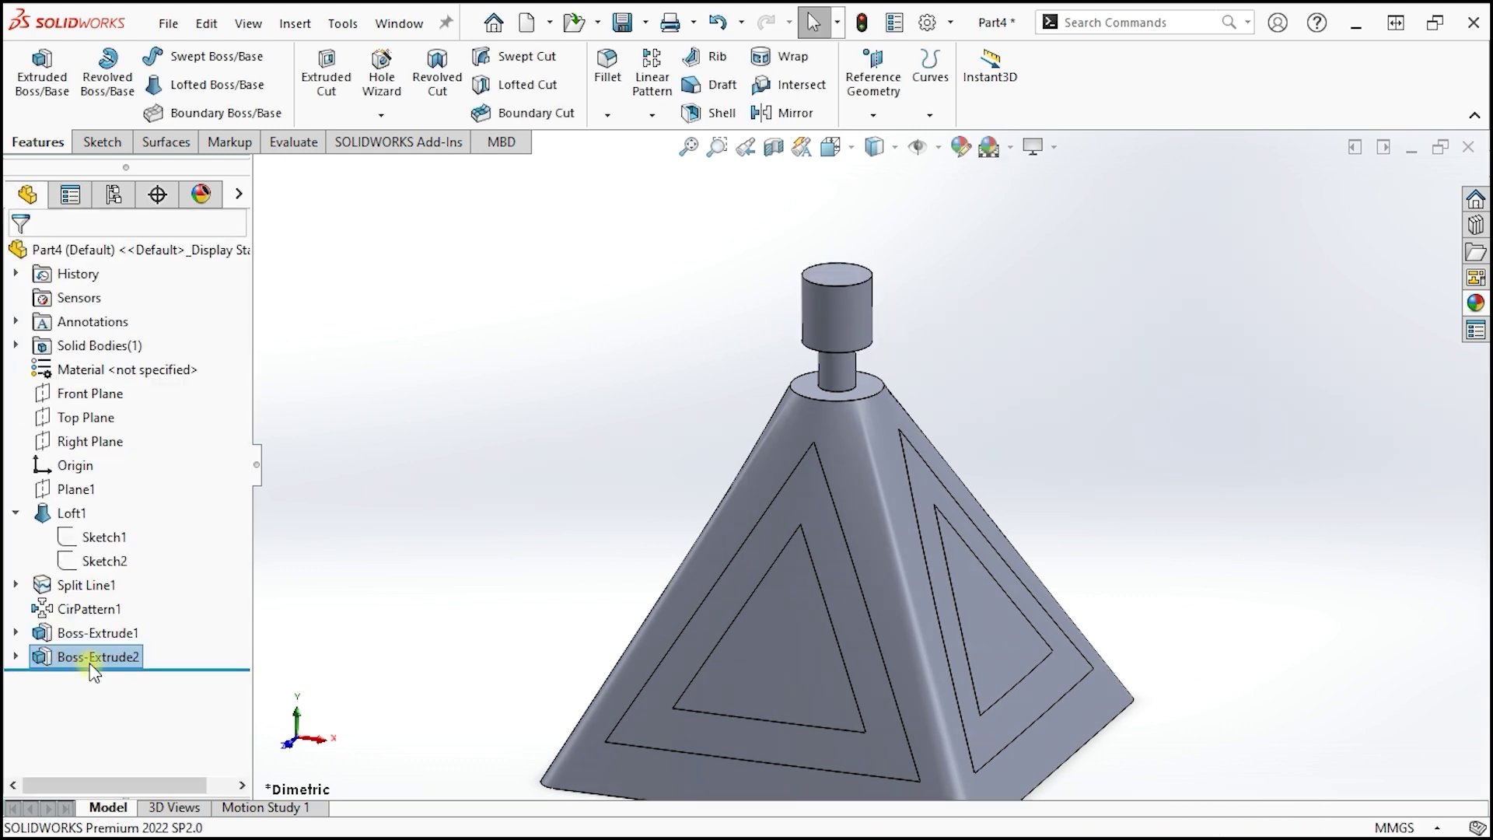
pyautogui.click(86, 657)
# Step: Edit Boss-Extrude2 with Merge result unchecked so the cap becomes a separate body
pyautogui.click(72, 593)
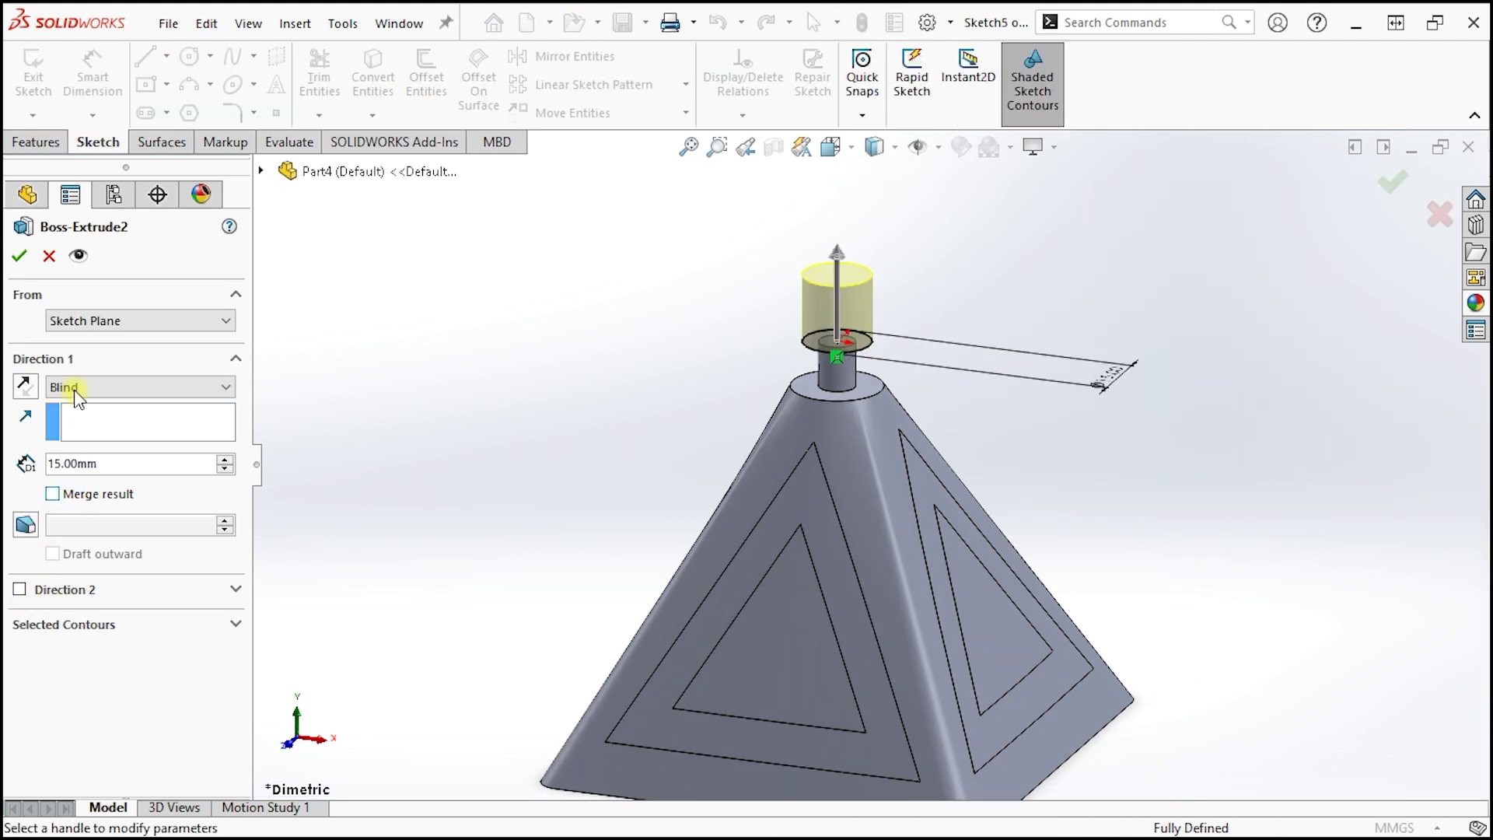
pyautogui.click(17, 257)
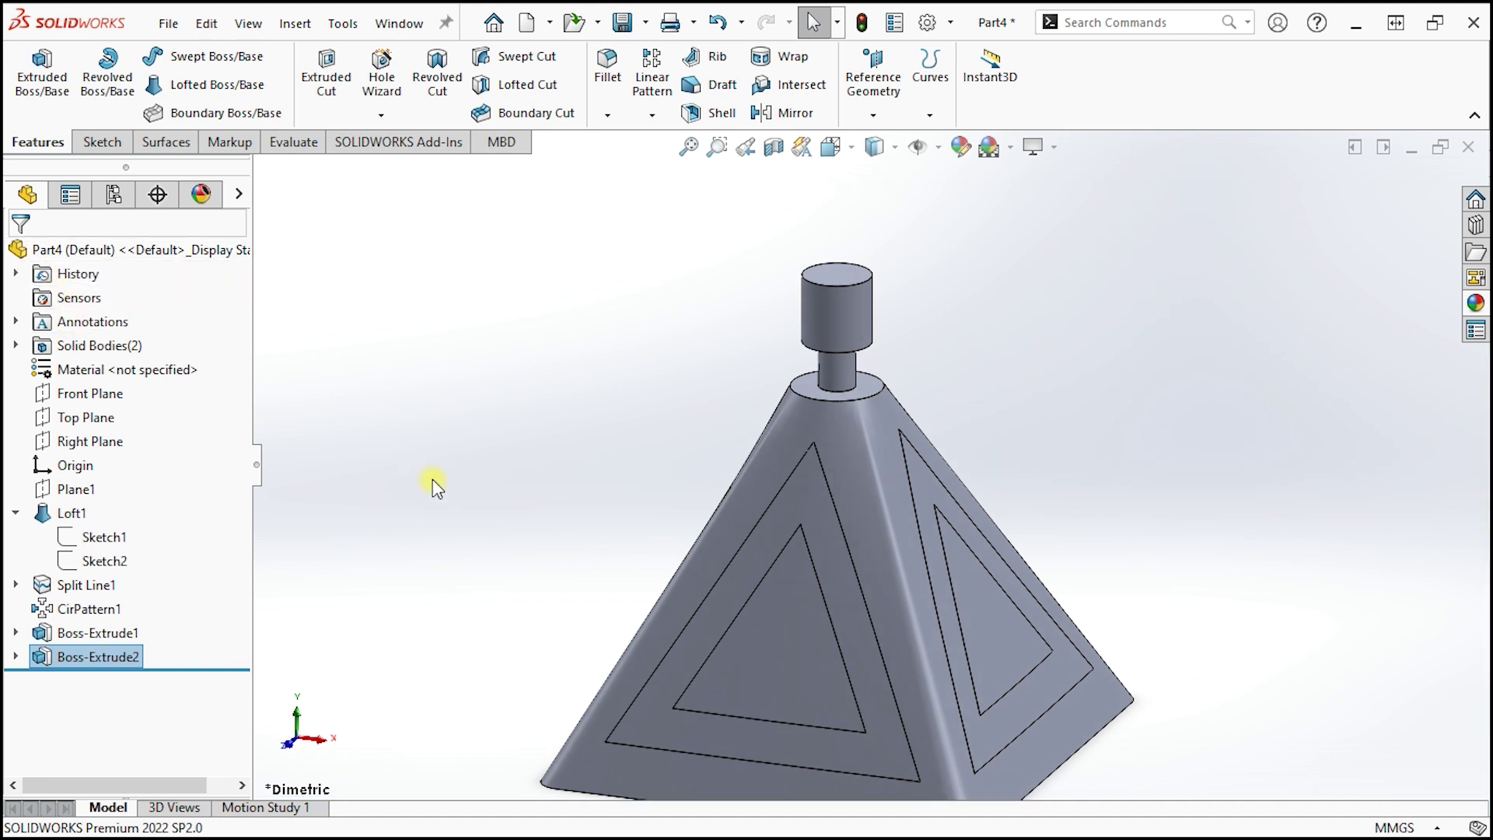
pyautogui.click(805, 273)
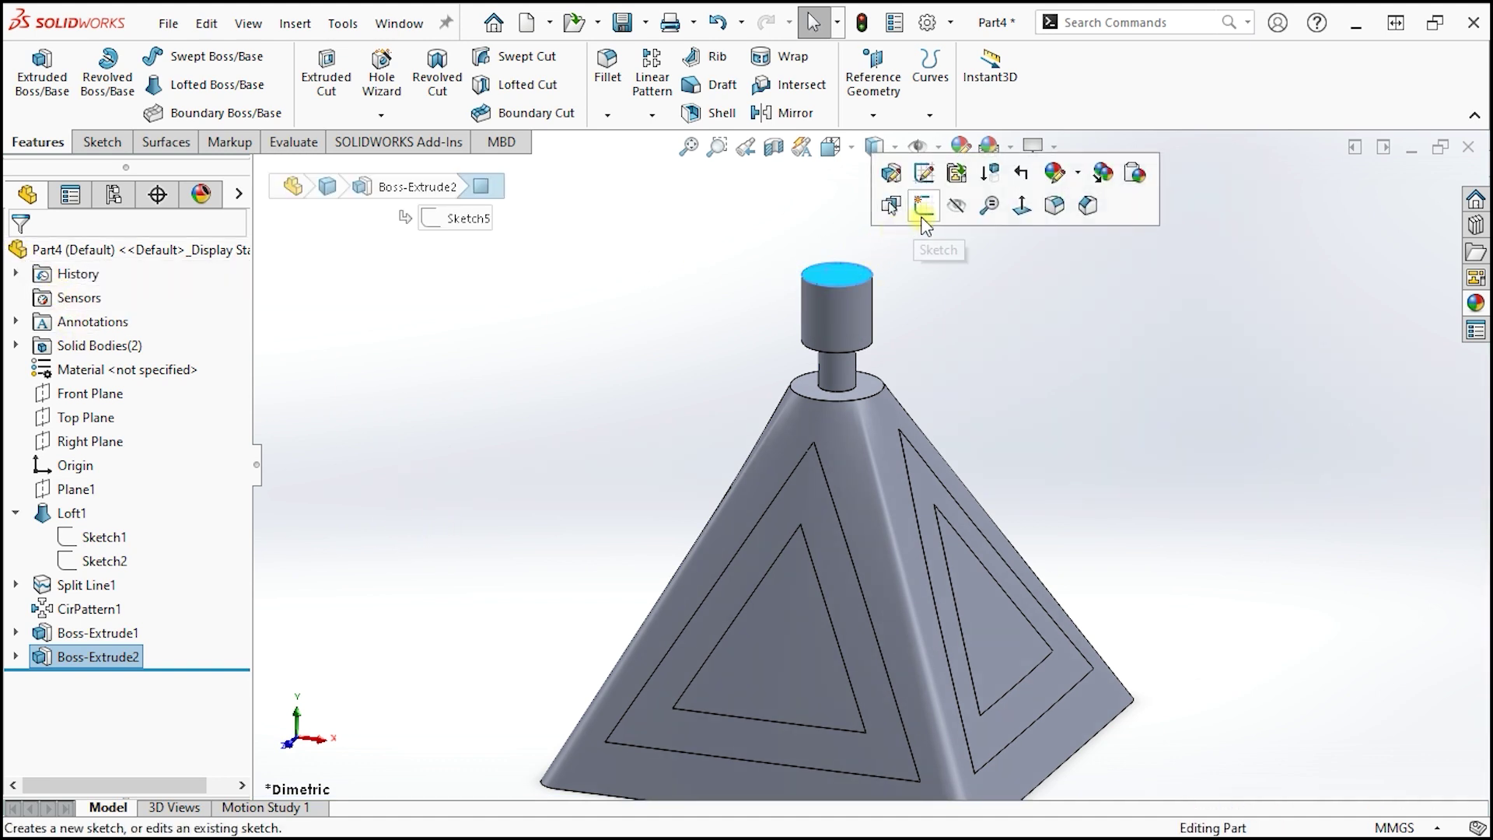
# Step: Offset the cap's top edge 1 mm and extrude it 2 mm as a lip
pyautogui.click(938, 207)
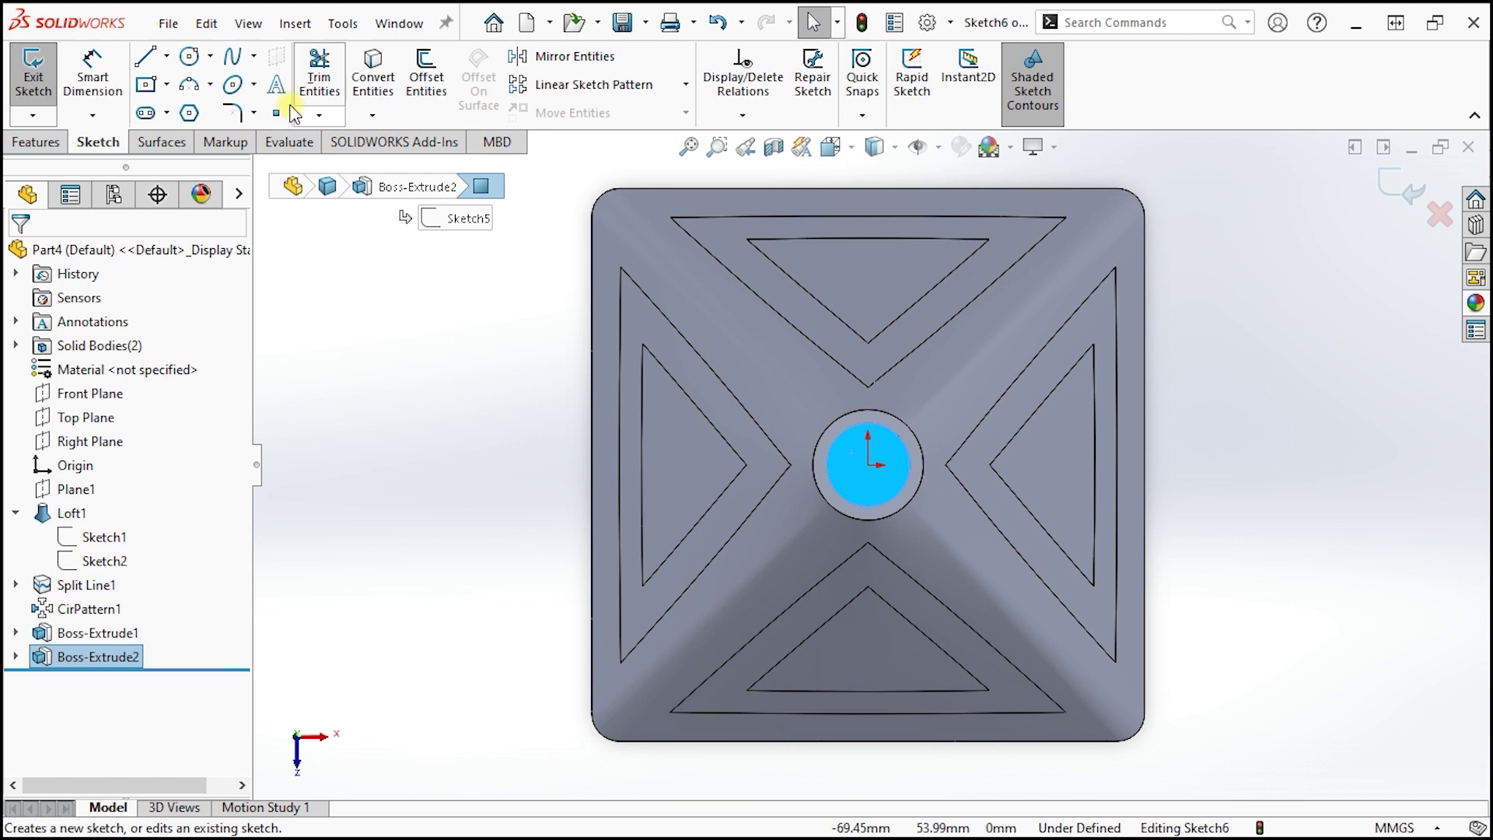
pyautogui.click(427, 78)
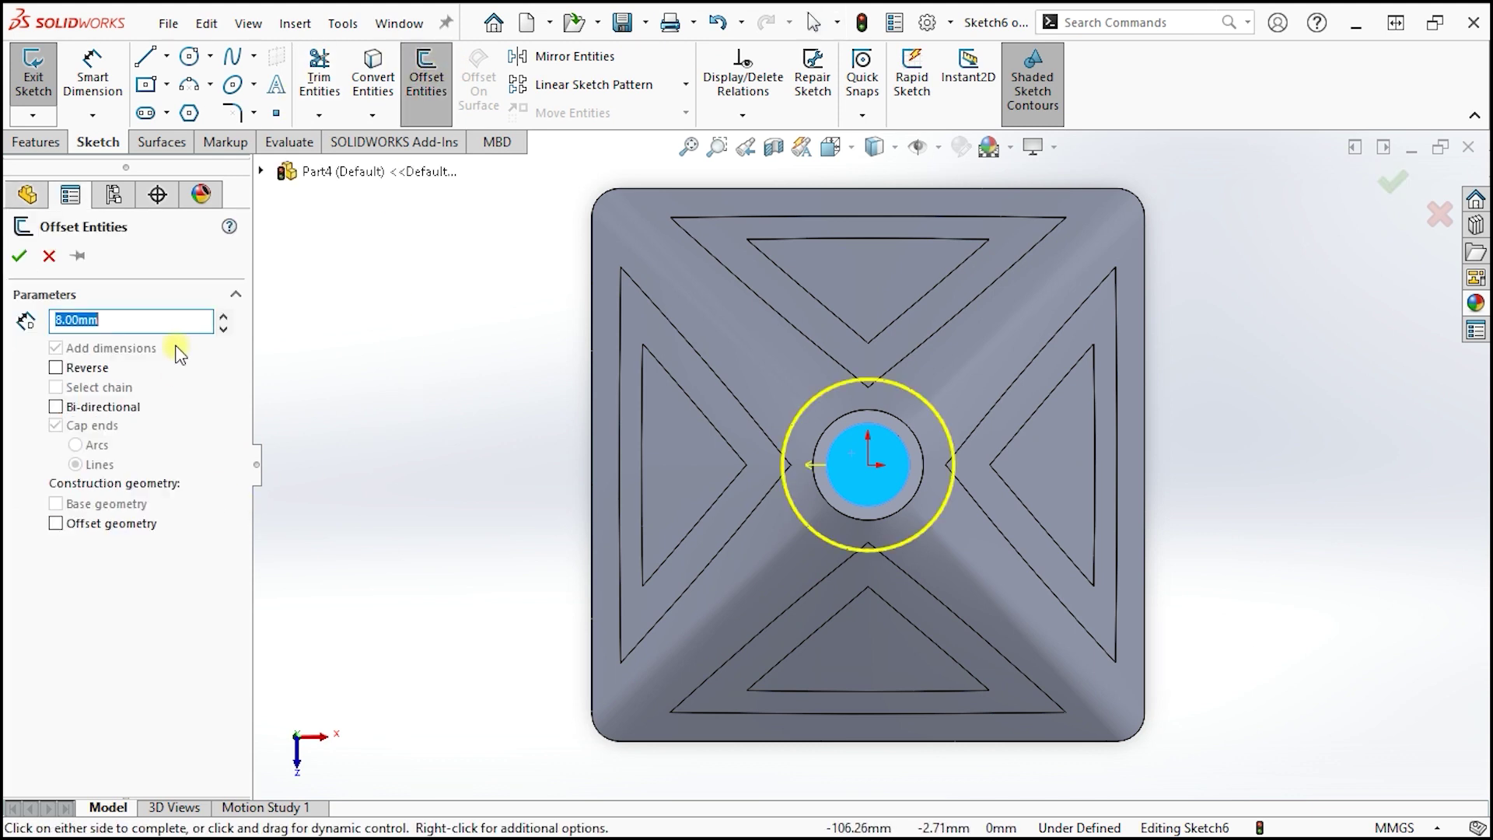
pyautogui.write('1')
pyautogui.press('Return')
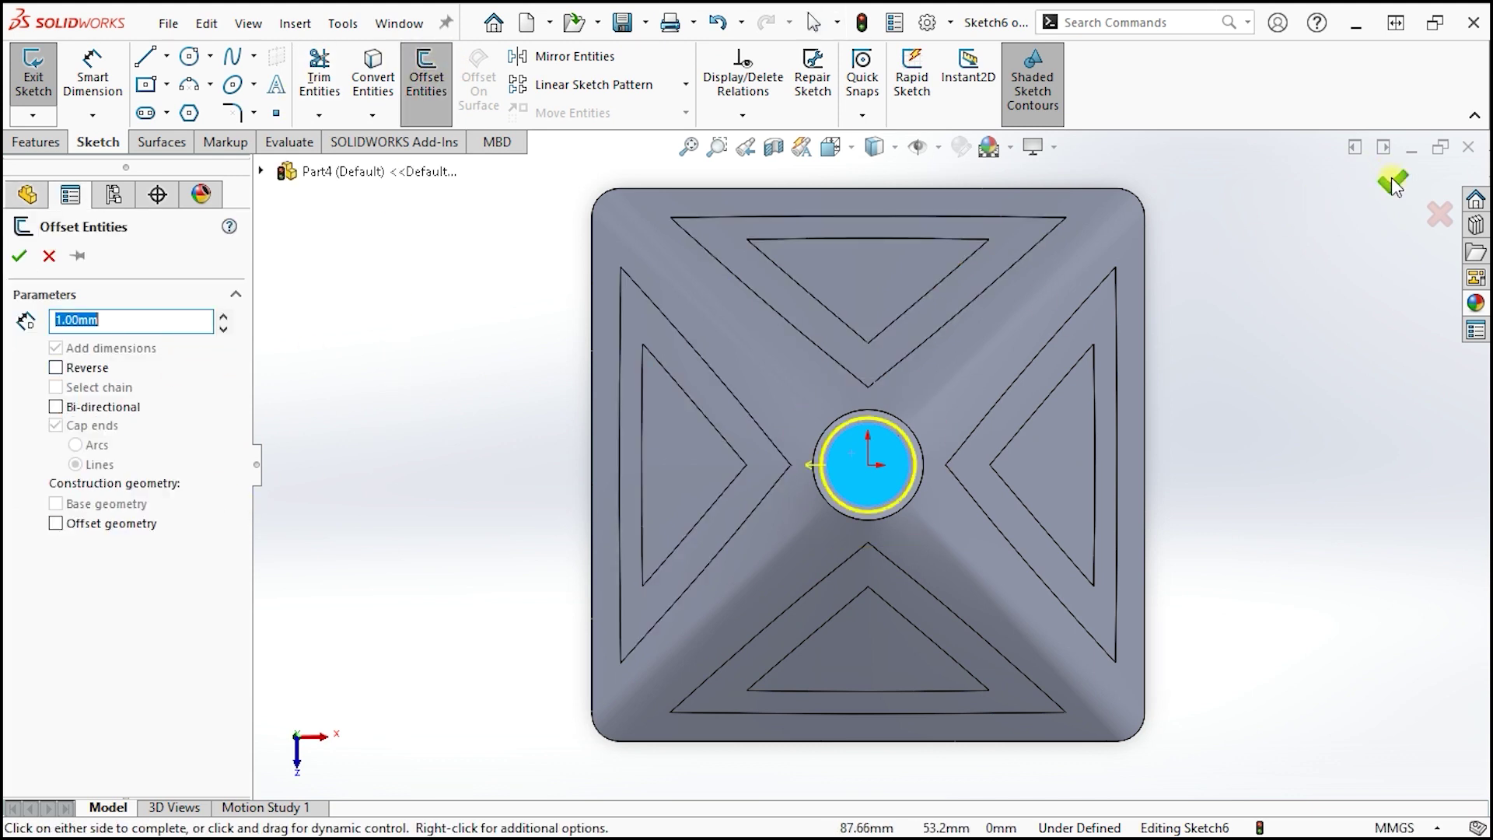
pyautogui.click(1392, 183)
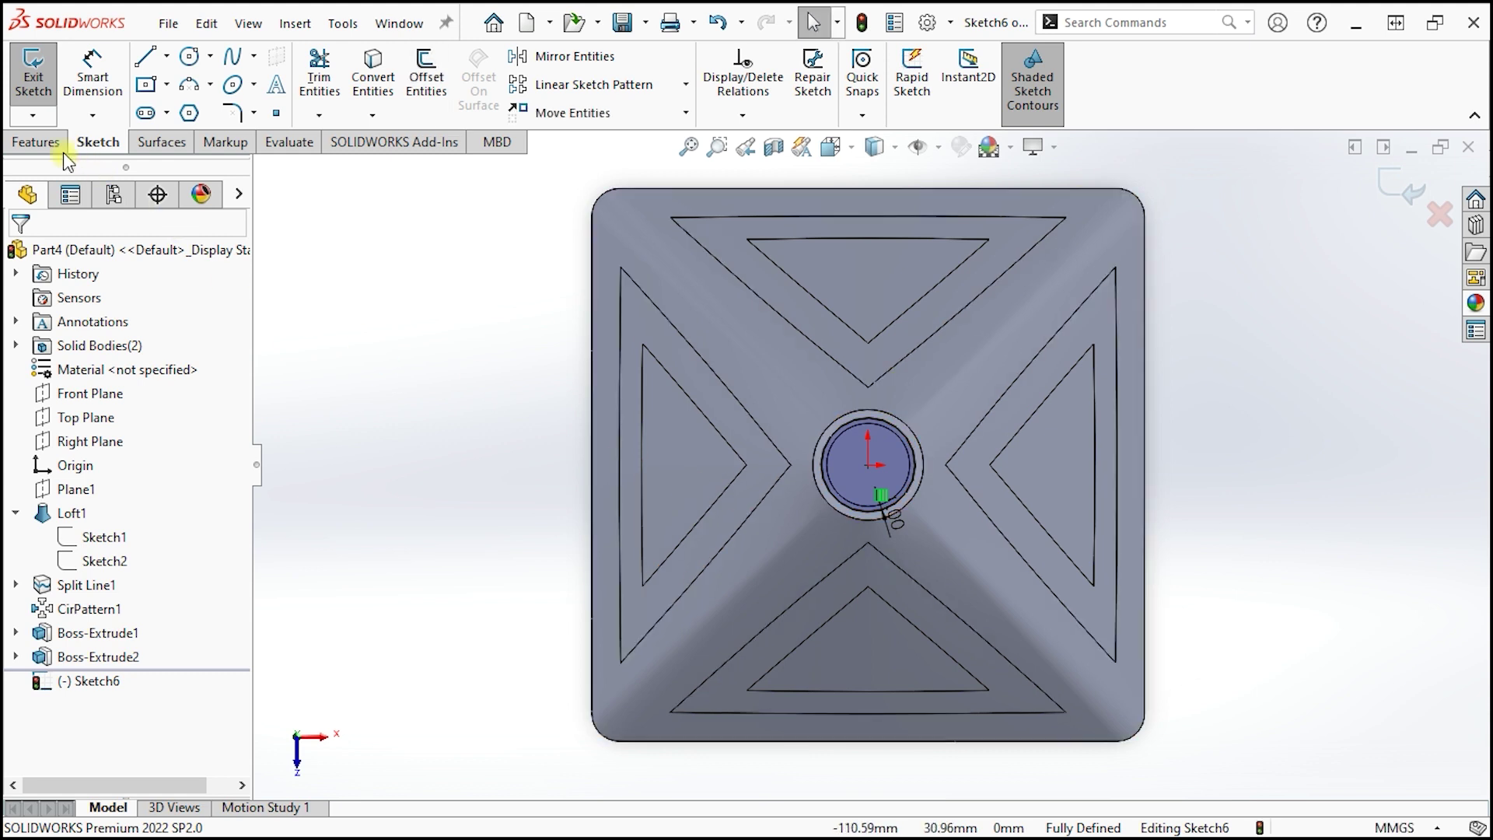
pyautogui.click(35, 142)
pyautogui.click(25, 88)
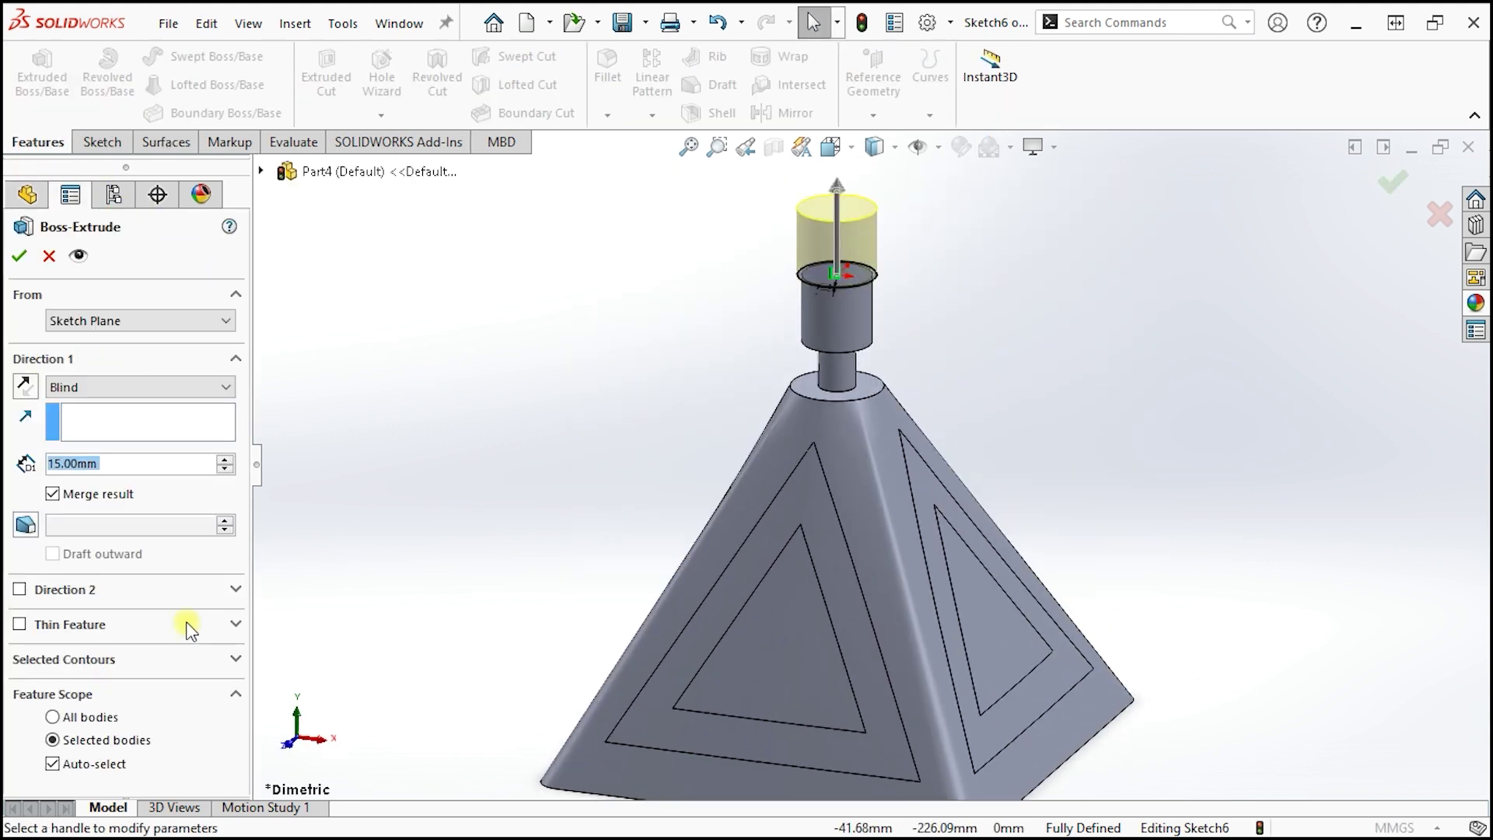
pyautogui.doubleClick(105, 474)
pyautogui.write('2')
pyautogui.press('Return')
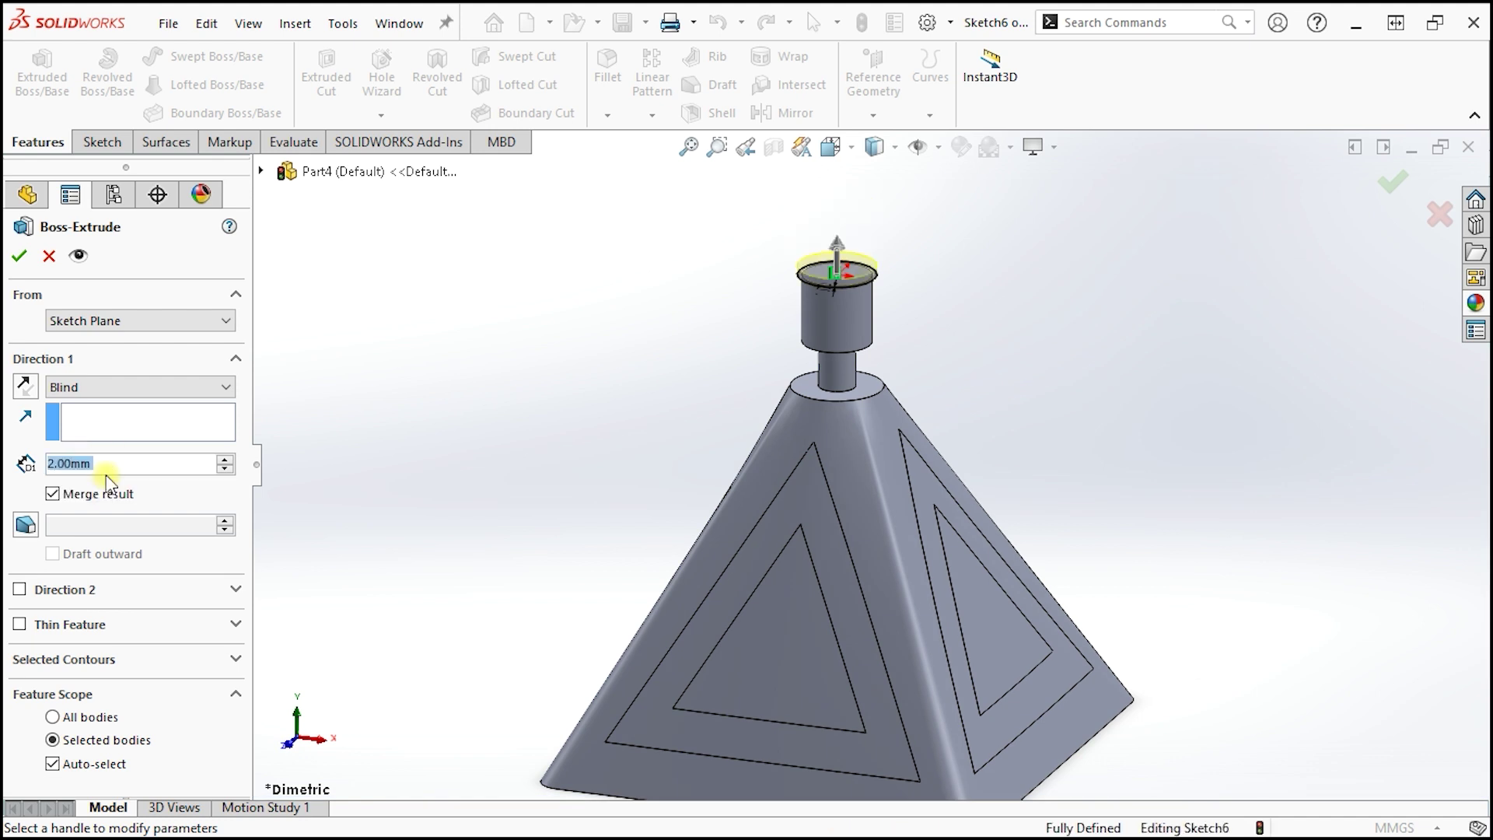
pyautogui.click(17, 255)
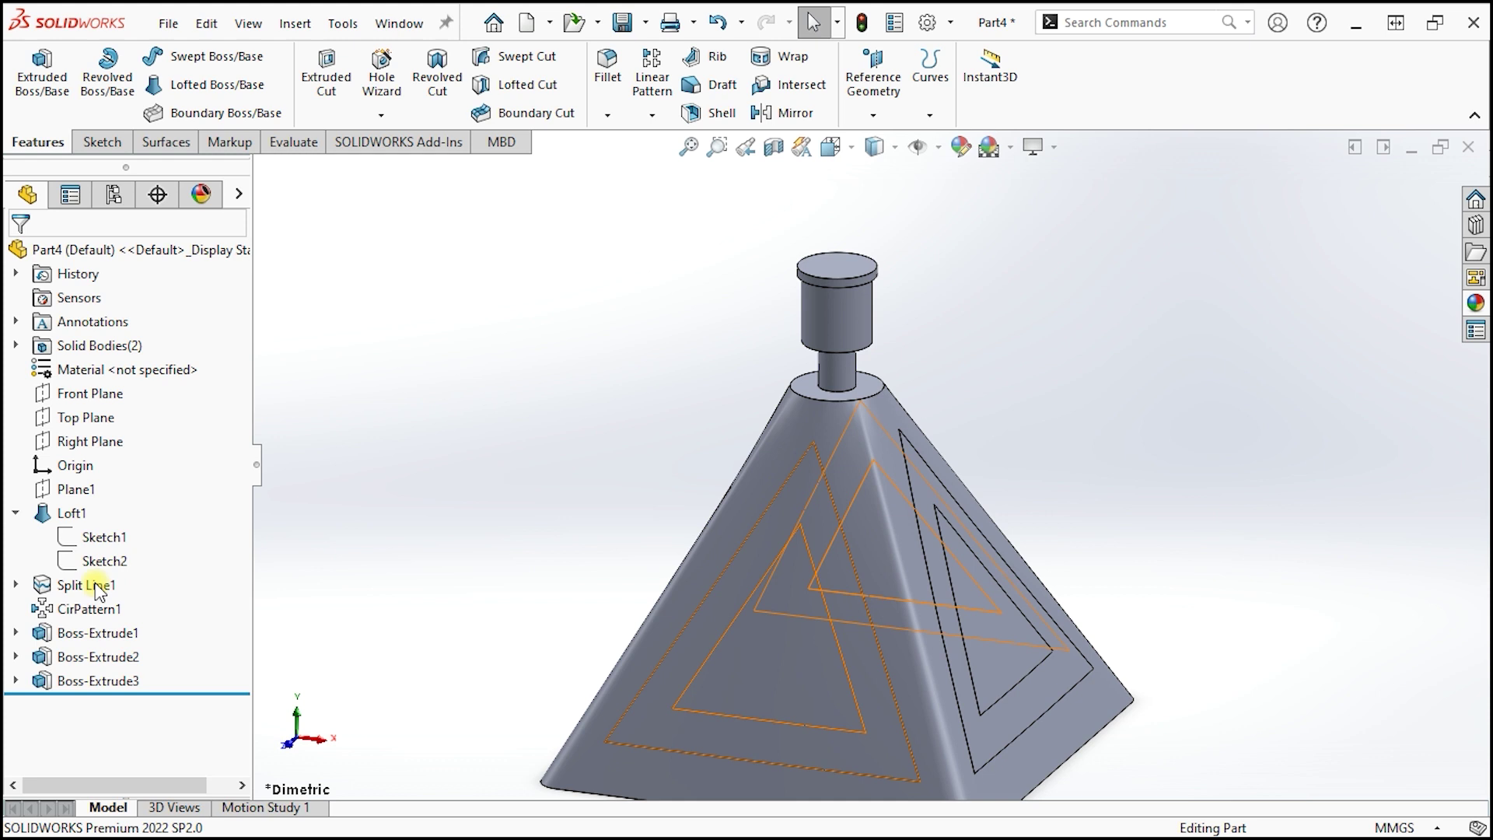
# Step: Return to Dimetric view and start a new sketch on the Right Plane
pyautogui.press('space')
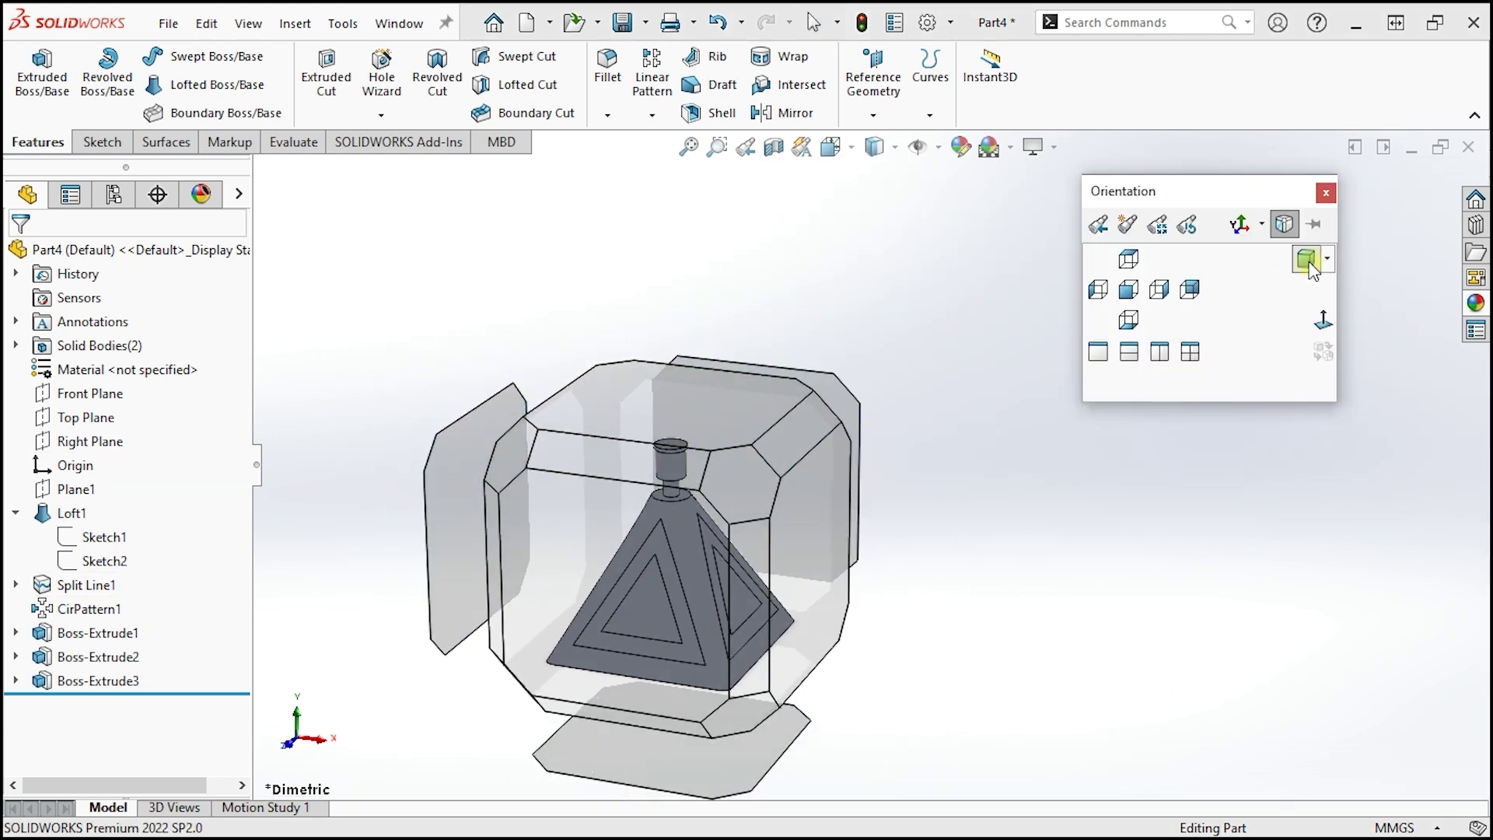
pyautogui.click(1310, 264)
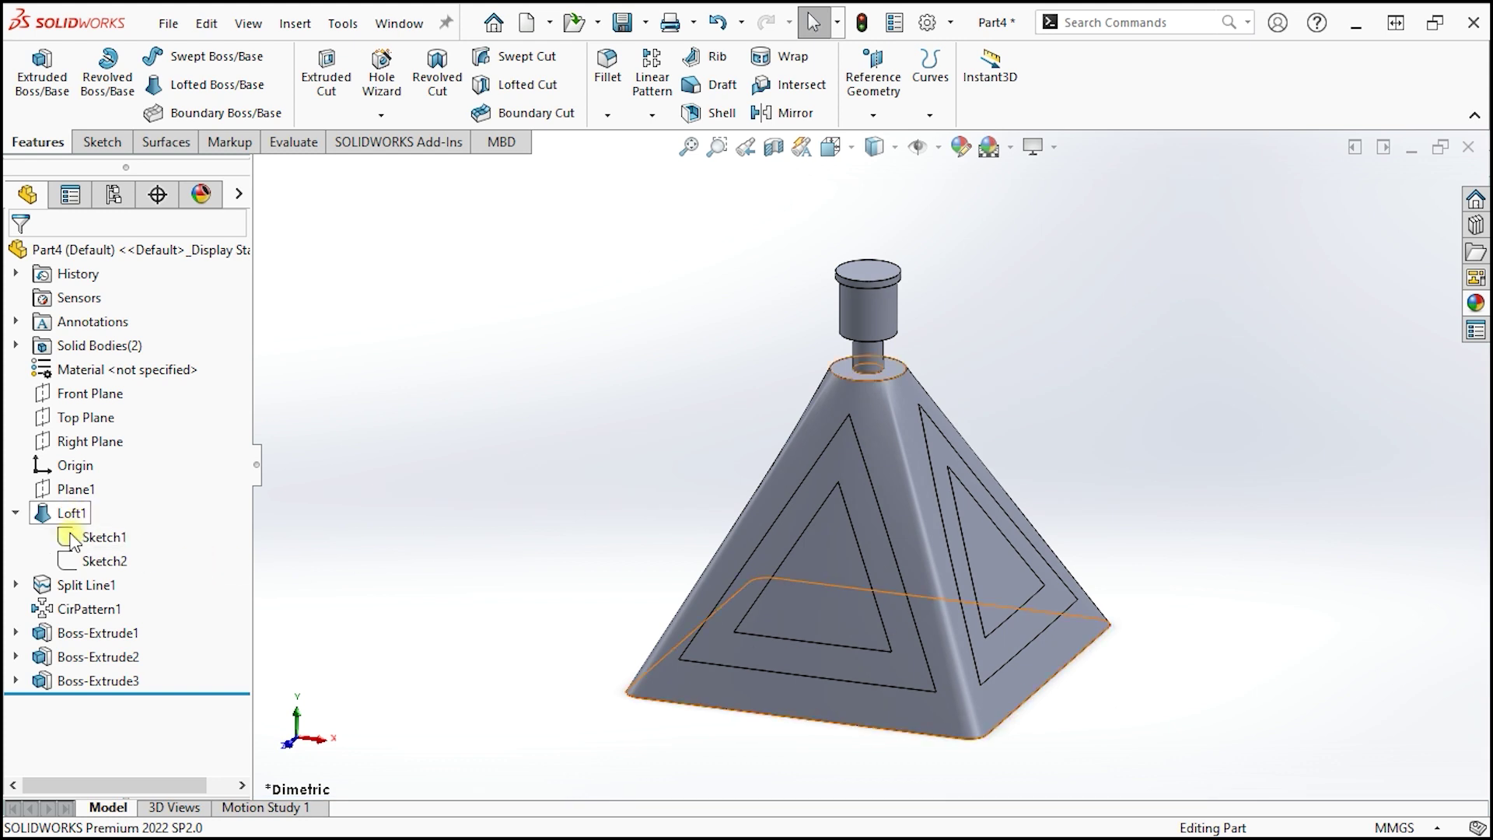
pyautogui.click(87, 443)
pyautogui.click(113, 413)
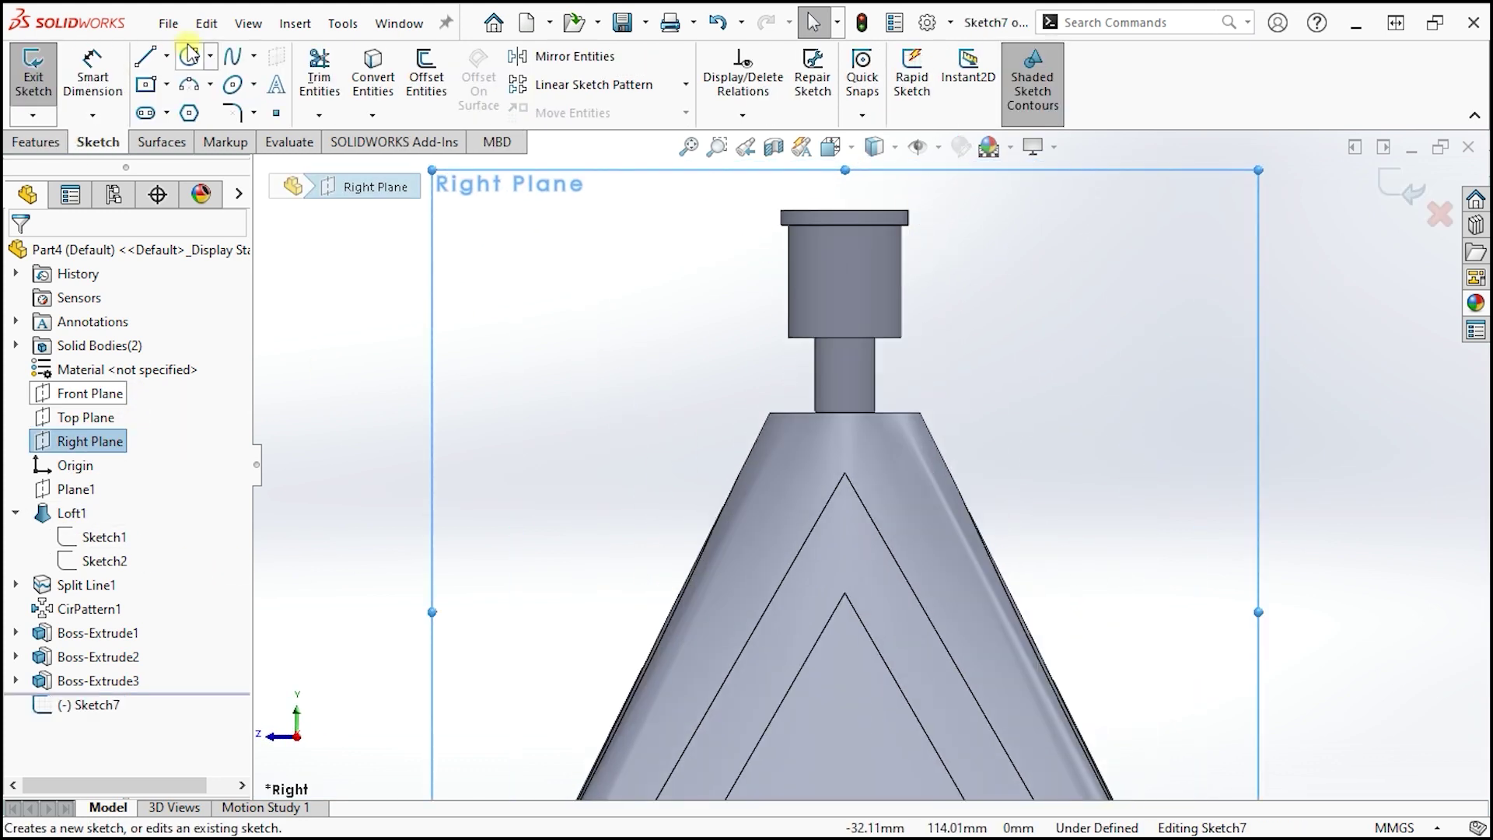
# Step: Draw a small circle on the stacked cylinder and dimension it Ø4 mm
pyautogui.click(846, 258)
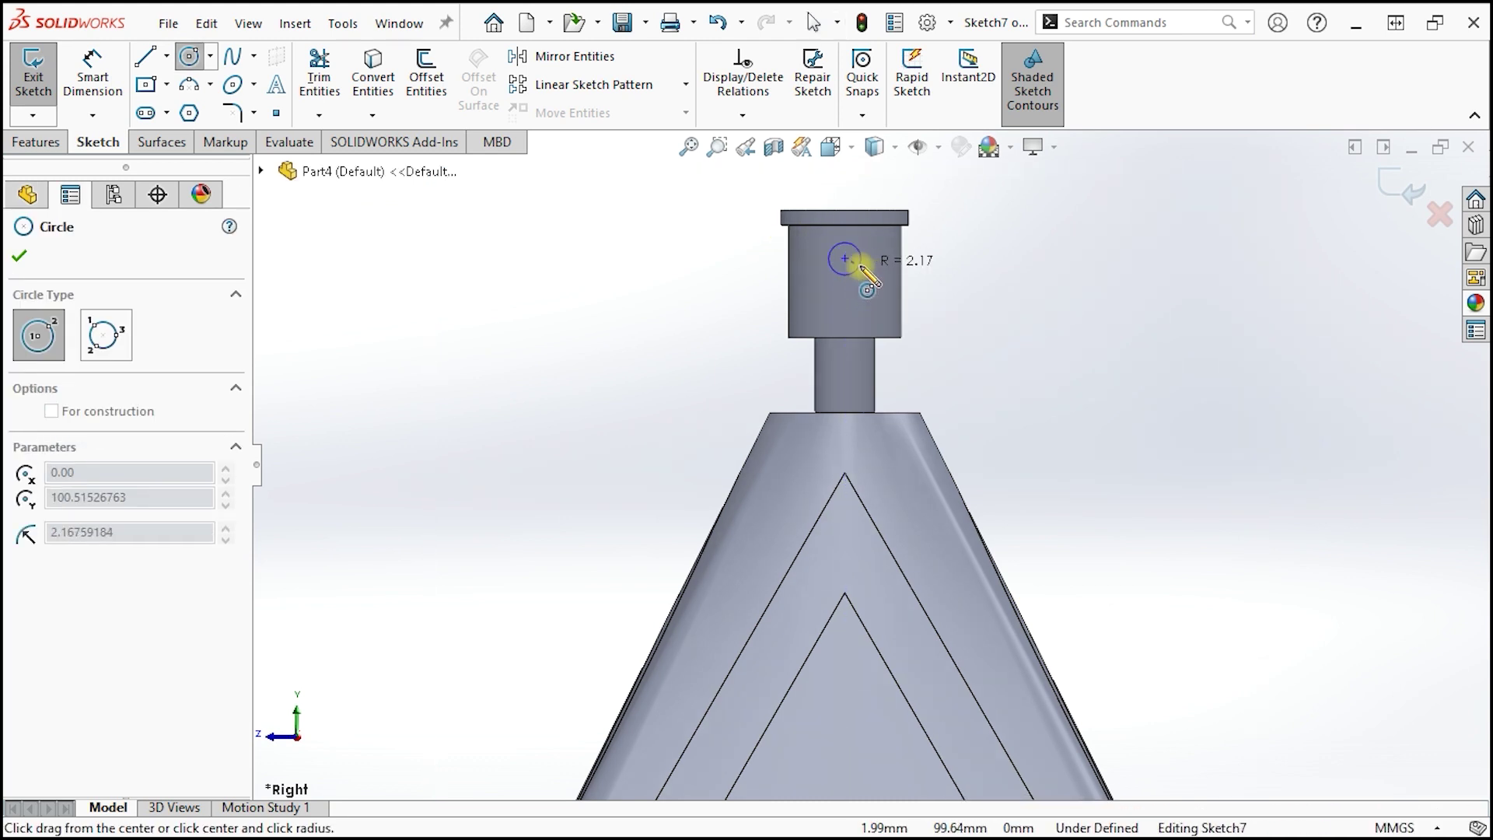
pyautogui.click(862, 269)
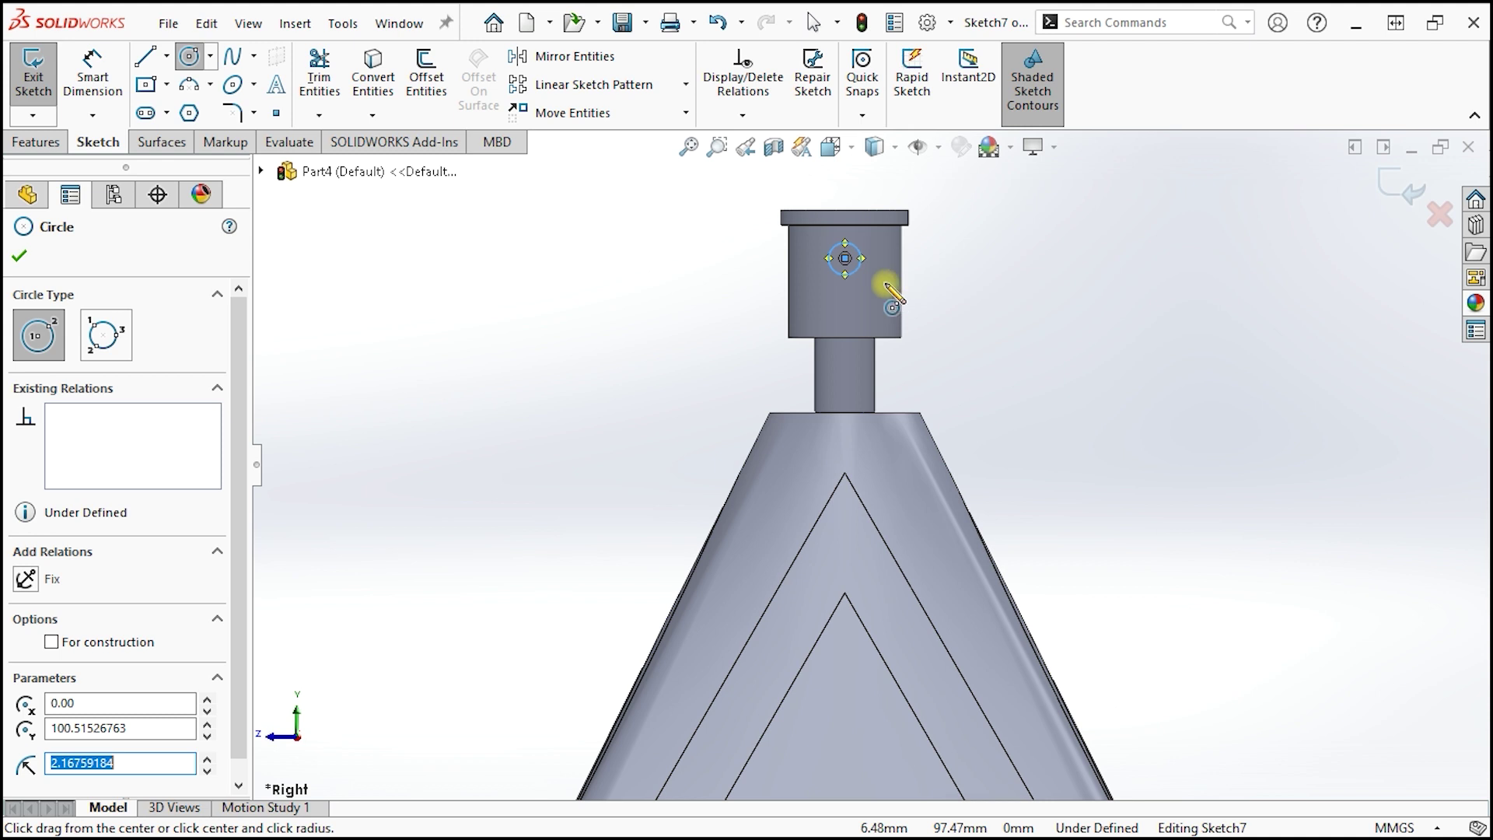
pyautogui.click(100, 62)
pyautogui.click(860, 268)
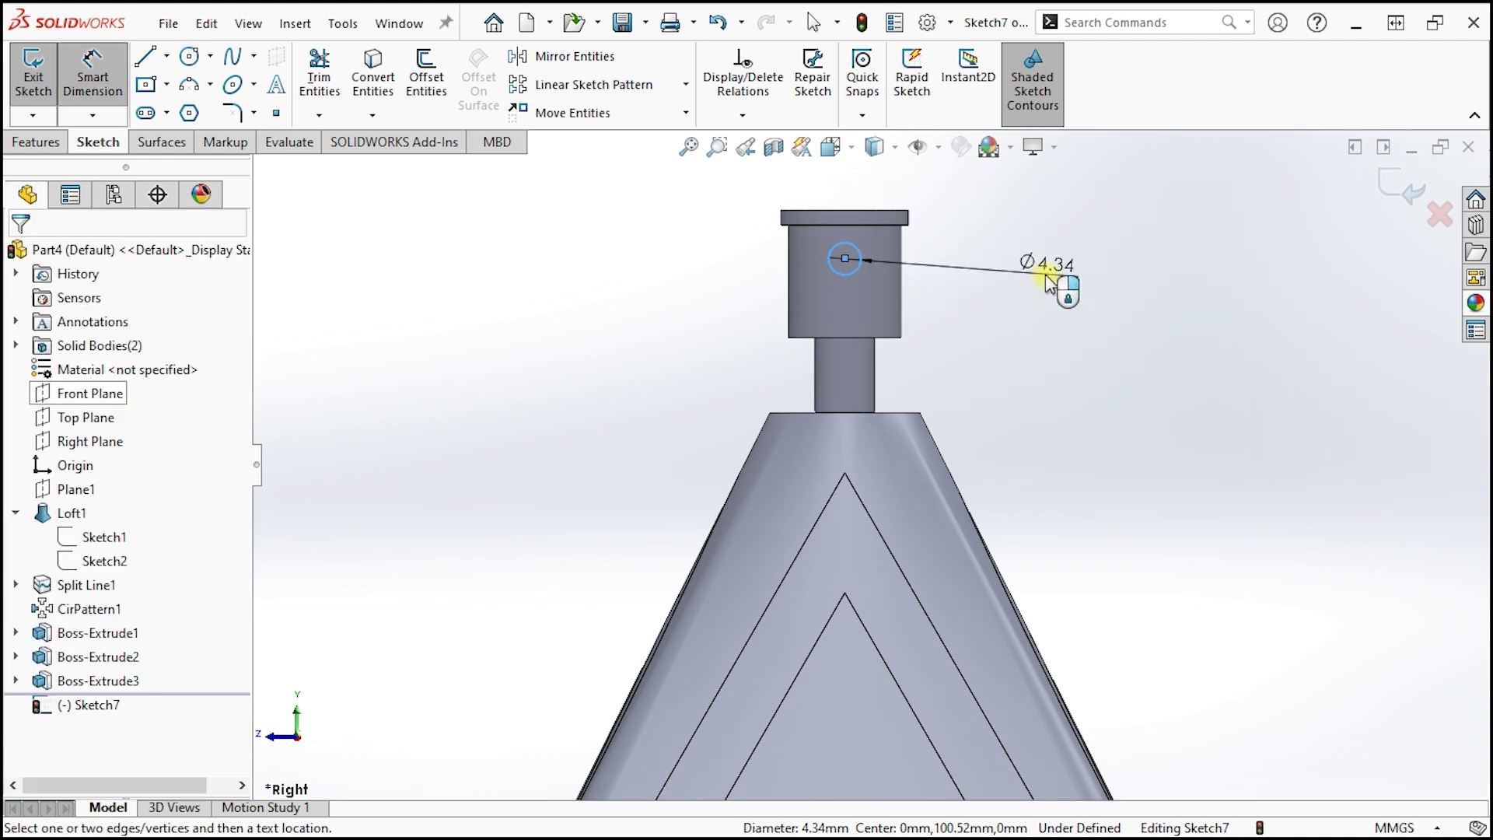
pyautogui.click(1046, 282)
pyautogui.write('4')
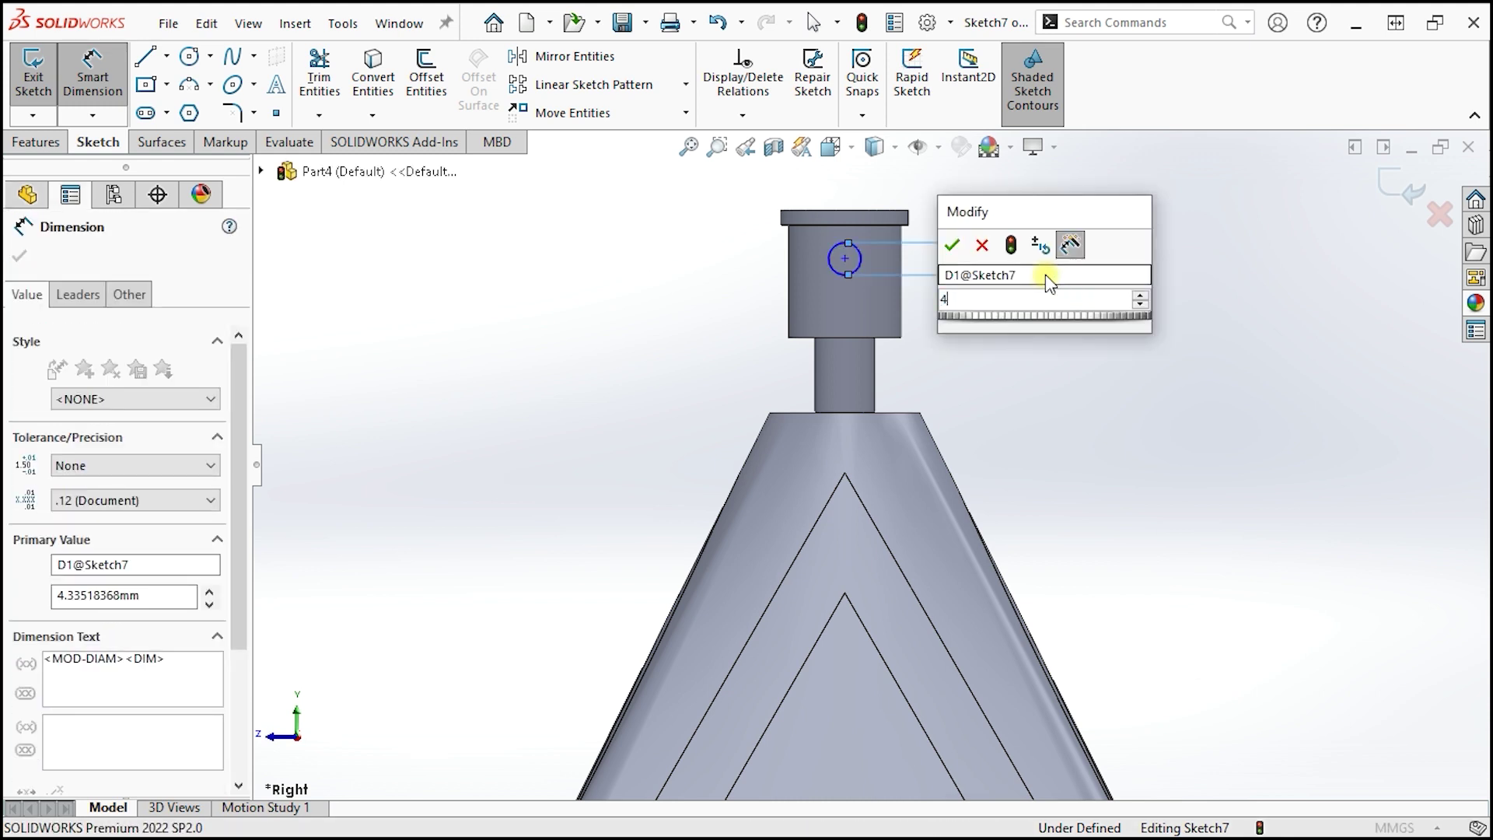
pyautogui.press('Return')
pyautogui.click(845, 259)
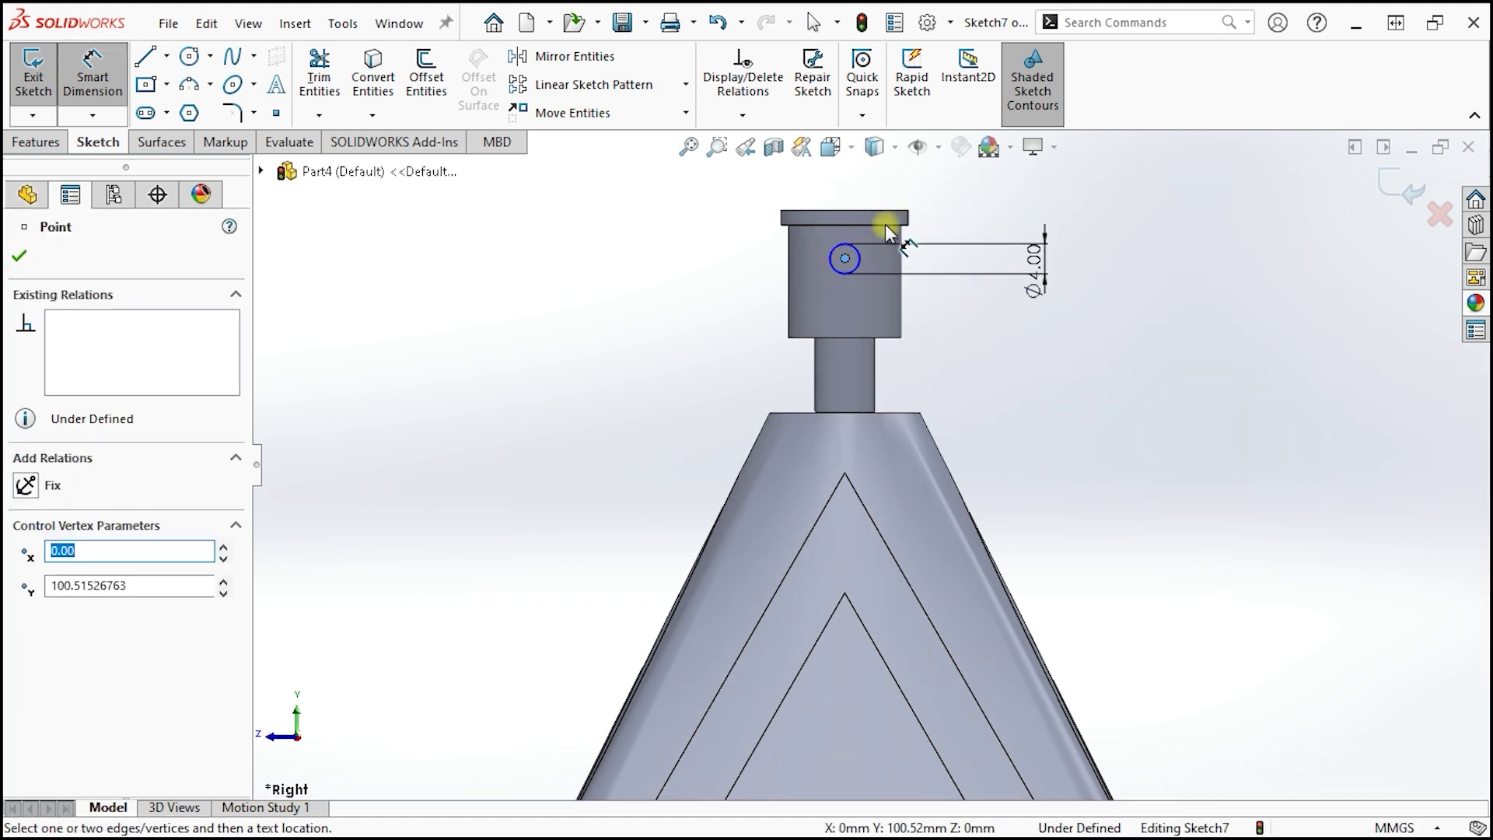
# Step: Dimension the circle centre 6.5 mm below the cap top
pyautogui.scroll(-5, 846, 210)
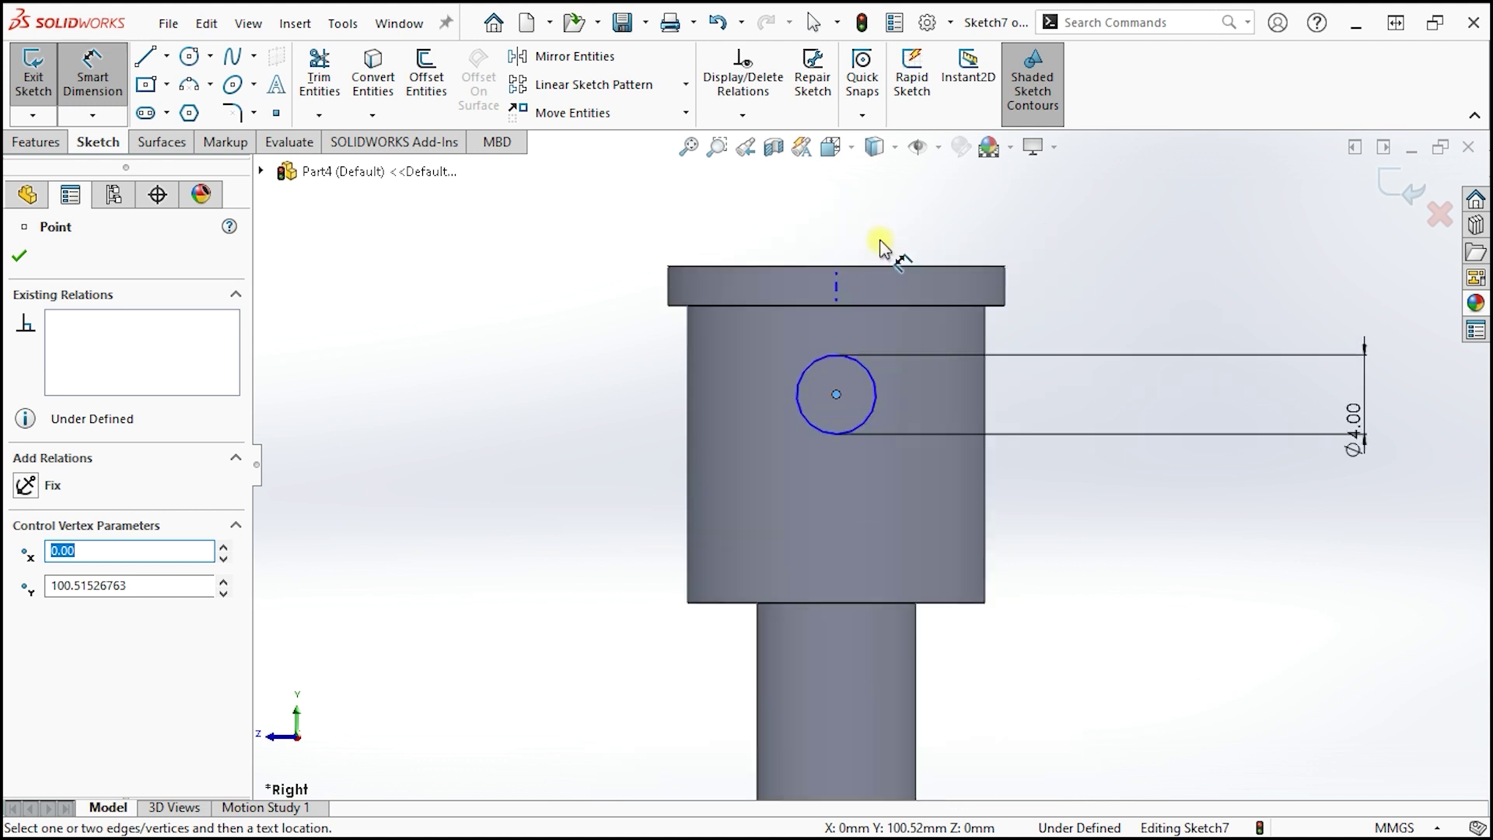
pyautogui.click(886, 267)
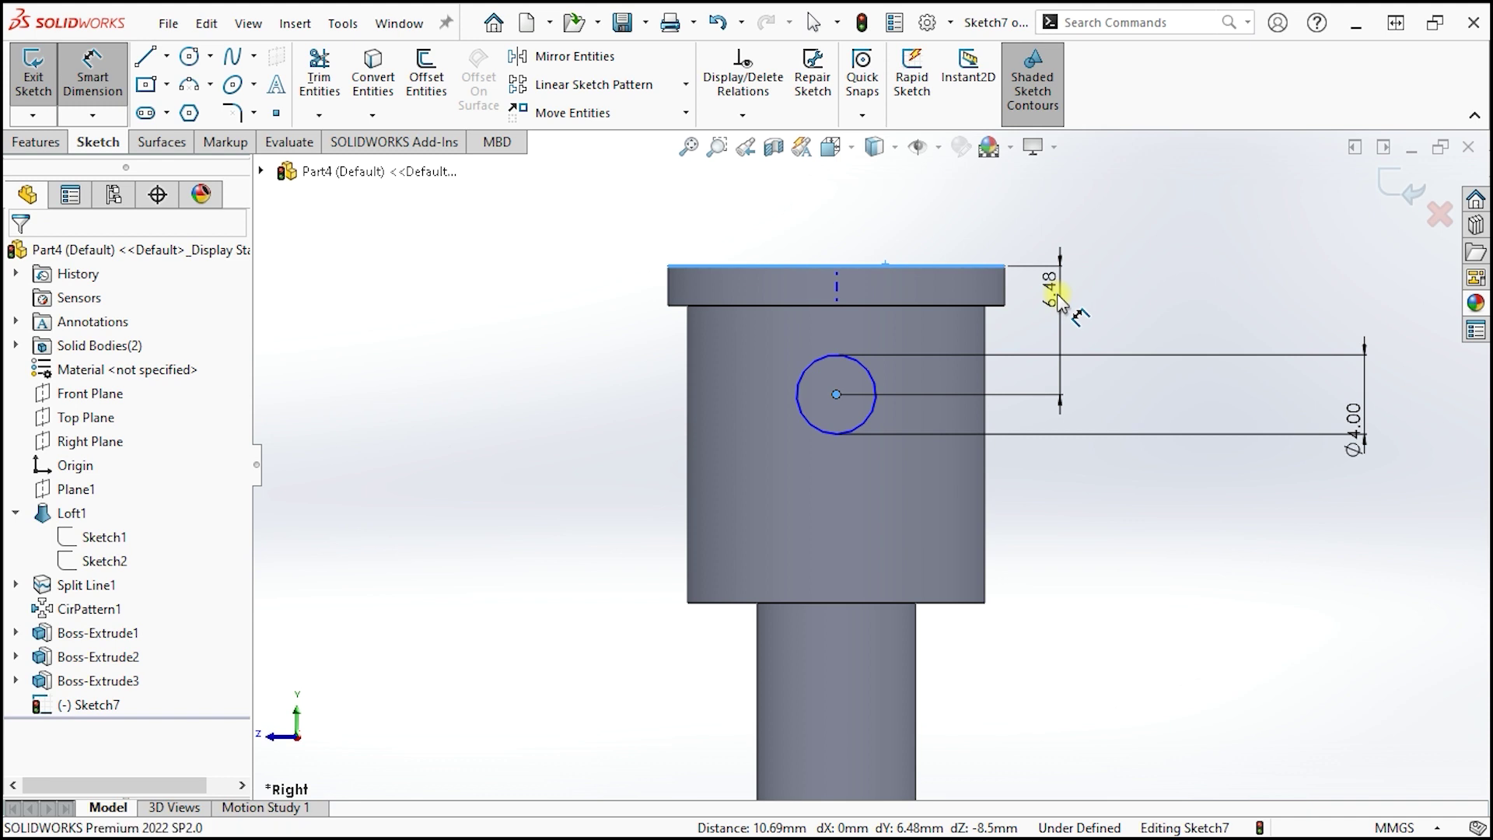
pyautogui.click(1060, 302)
pyautogui.write('6.5')
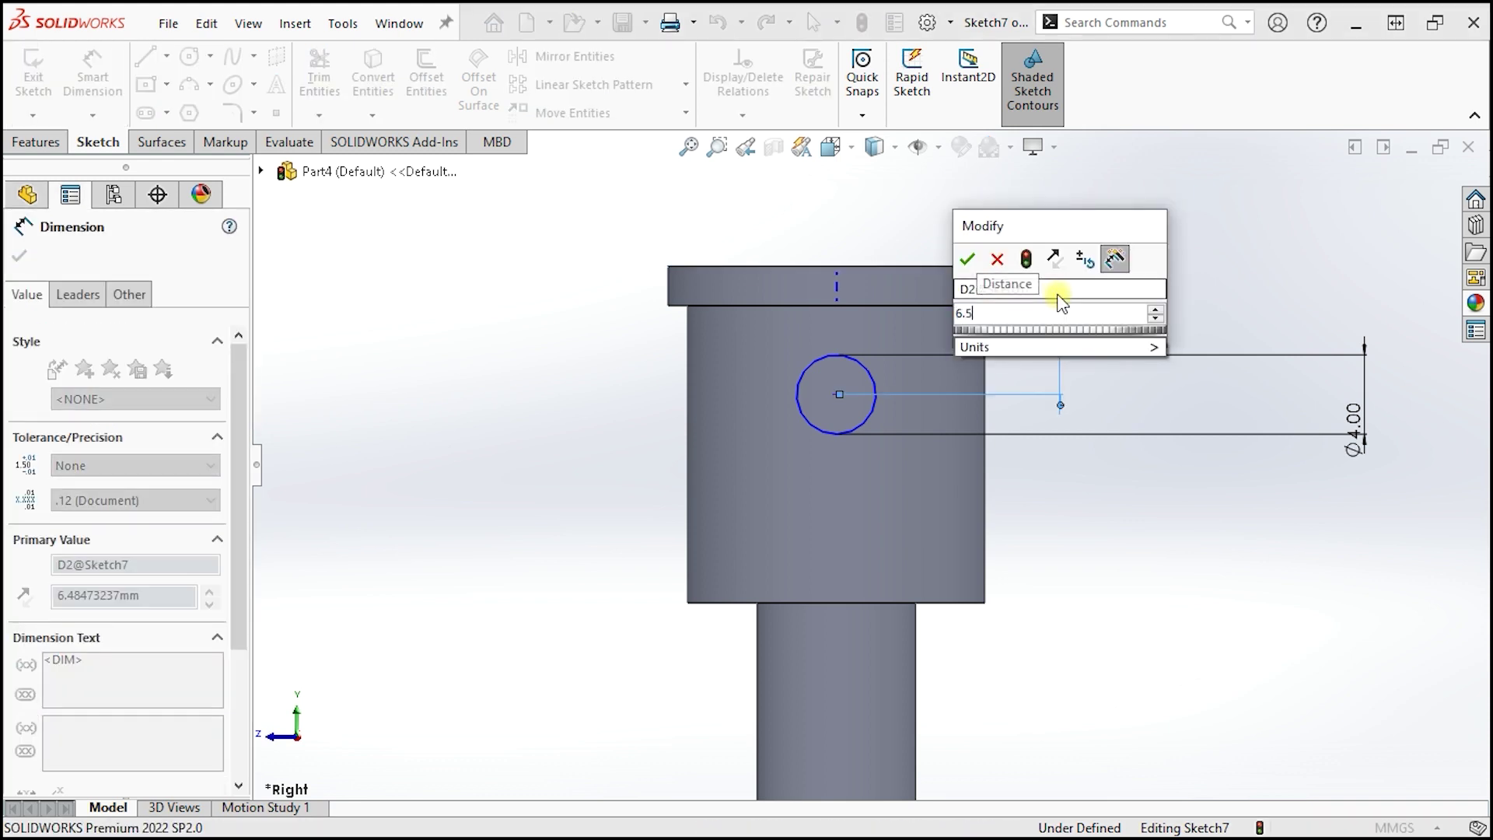
pyautogui.press('Return')
pyautogui.click(1141, 281)
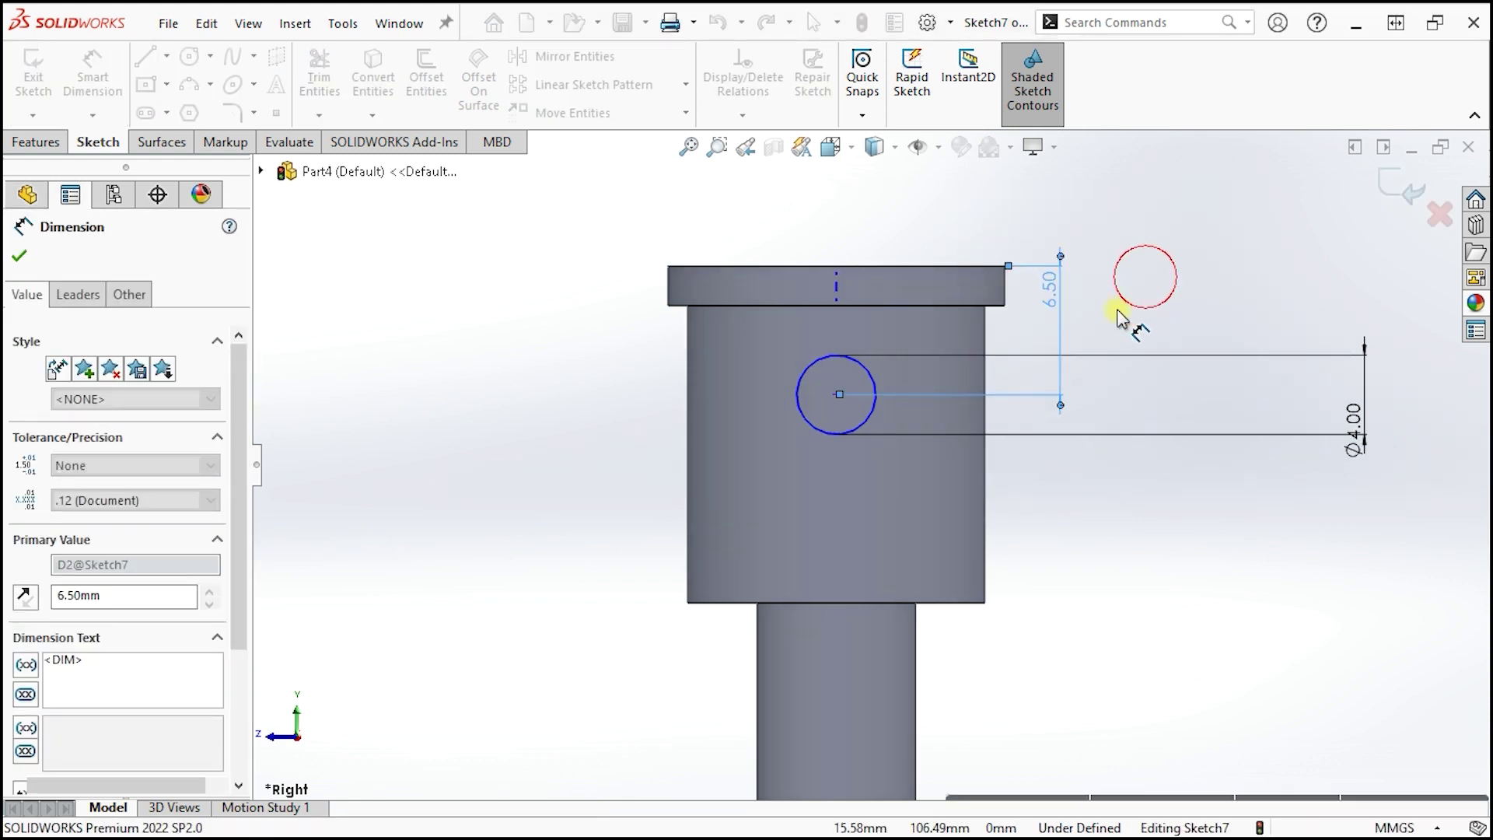
pyautogui.press('Escape')
# Step: Add a Vertical relation between the circle centre and the sketch origin
pyautogui.click(836, 394)
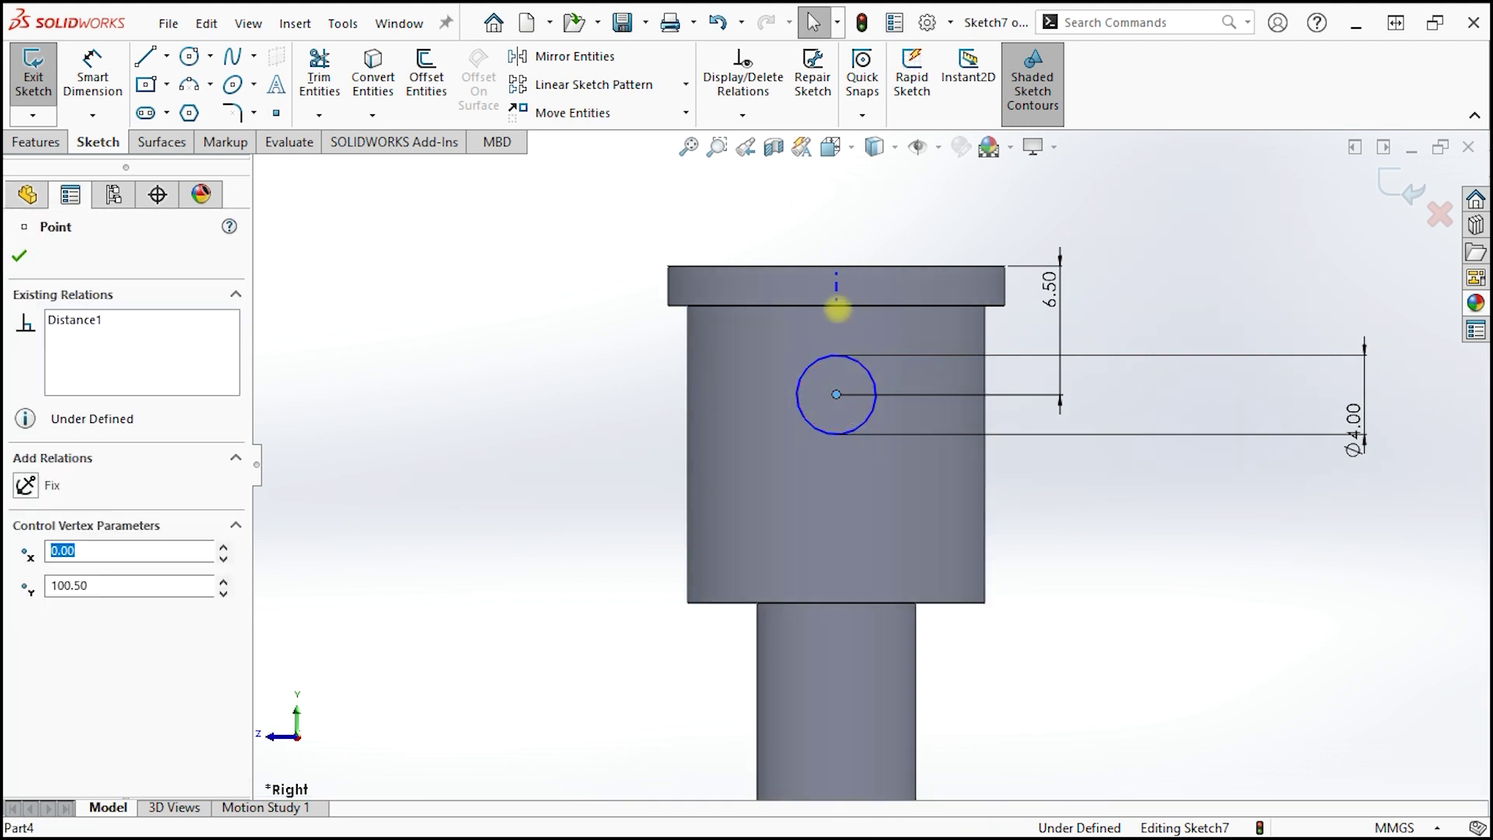
pyautogui.scroll(7, 894, 412)
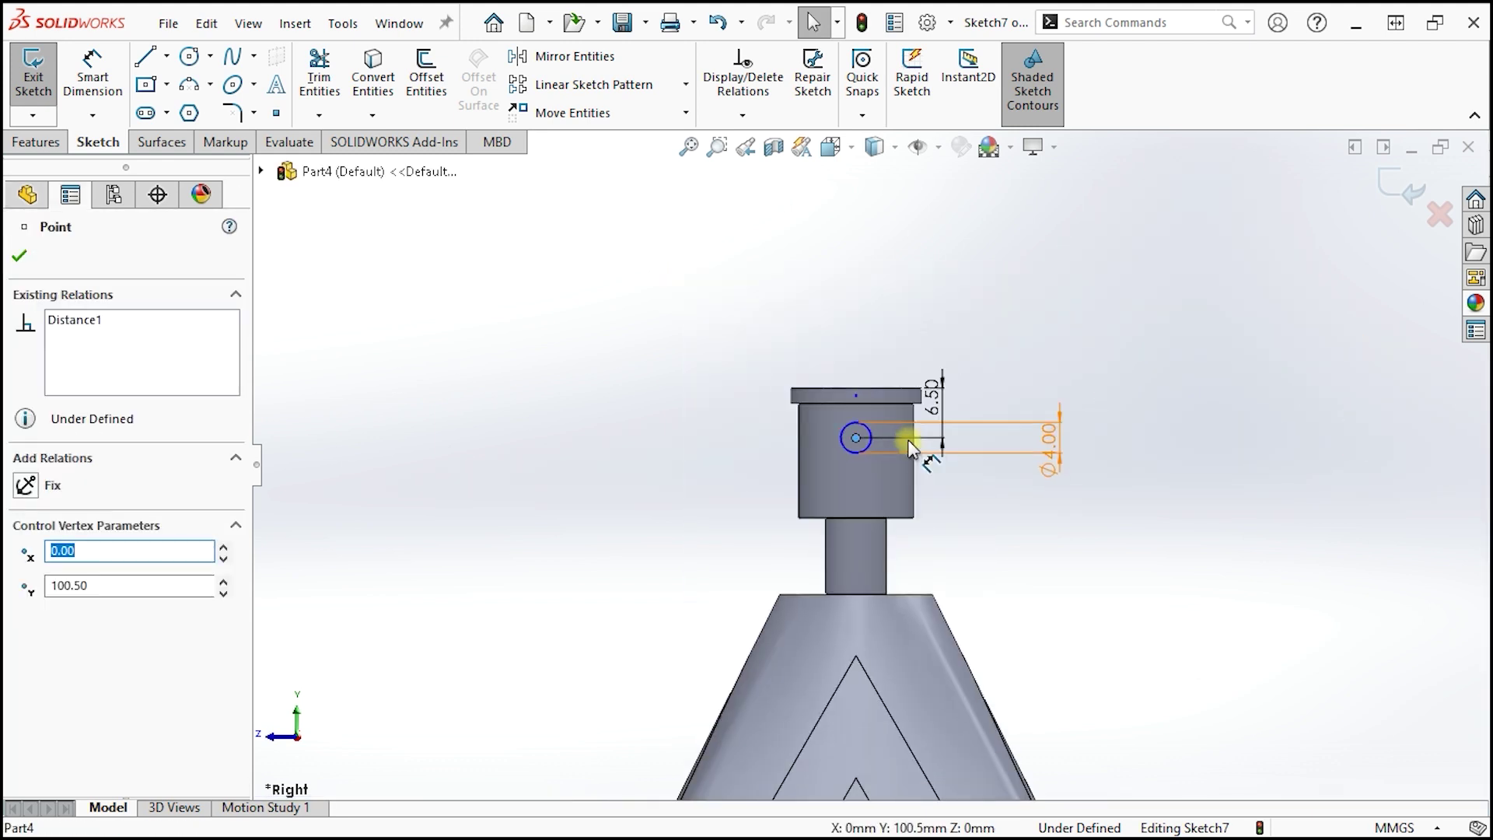
pyautogui.scroll(3, 886, 482)
pyautogui.scroll(2, 895, 575)
pyautogui.scroll(2, 863, 622)
pyautogui.scroll(1, 848, 646)
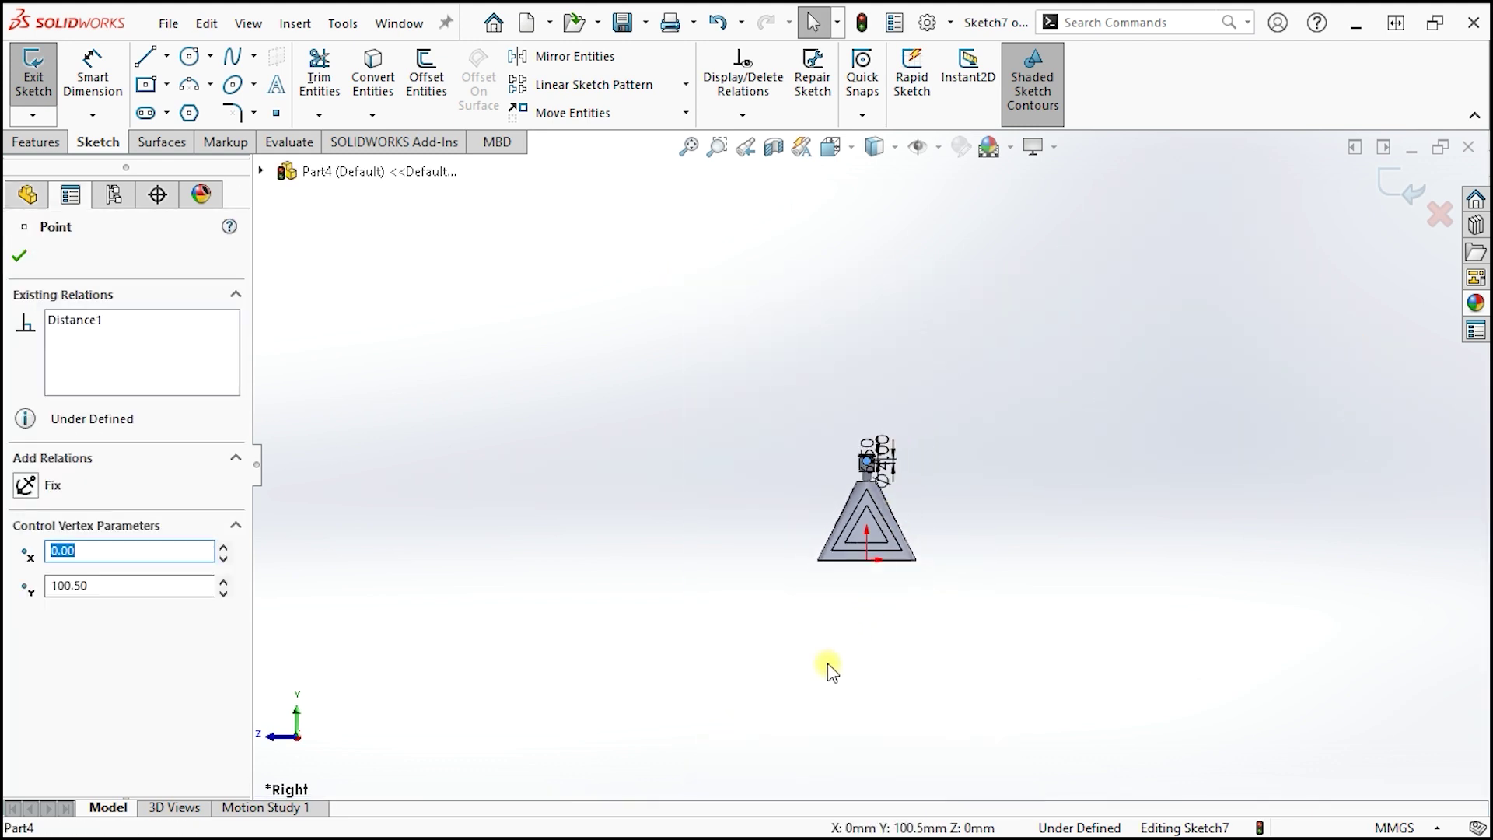
pyautogui.keyDown('ctrl'); pyautogui.click(868, 563); pyautogui.keyUp('ctrl')
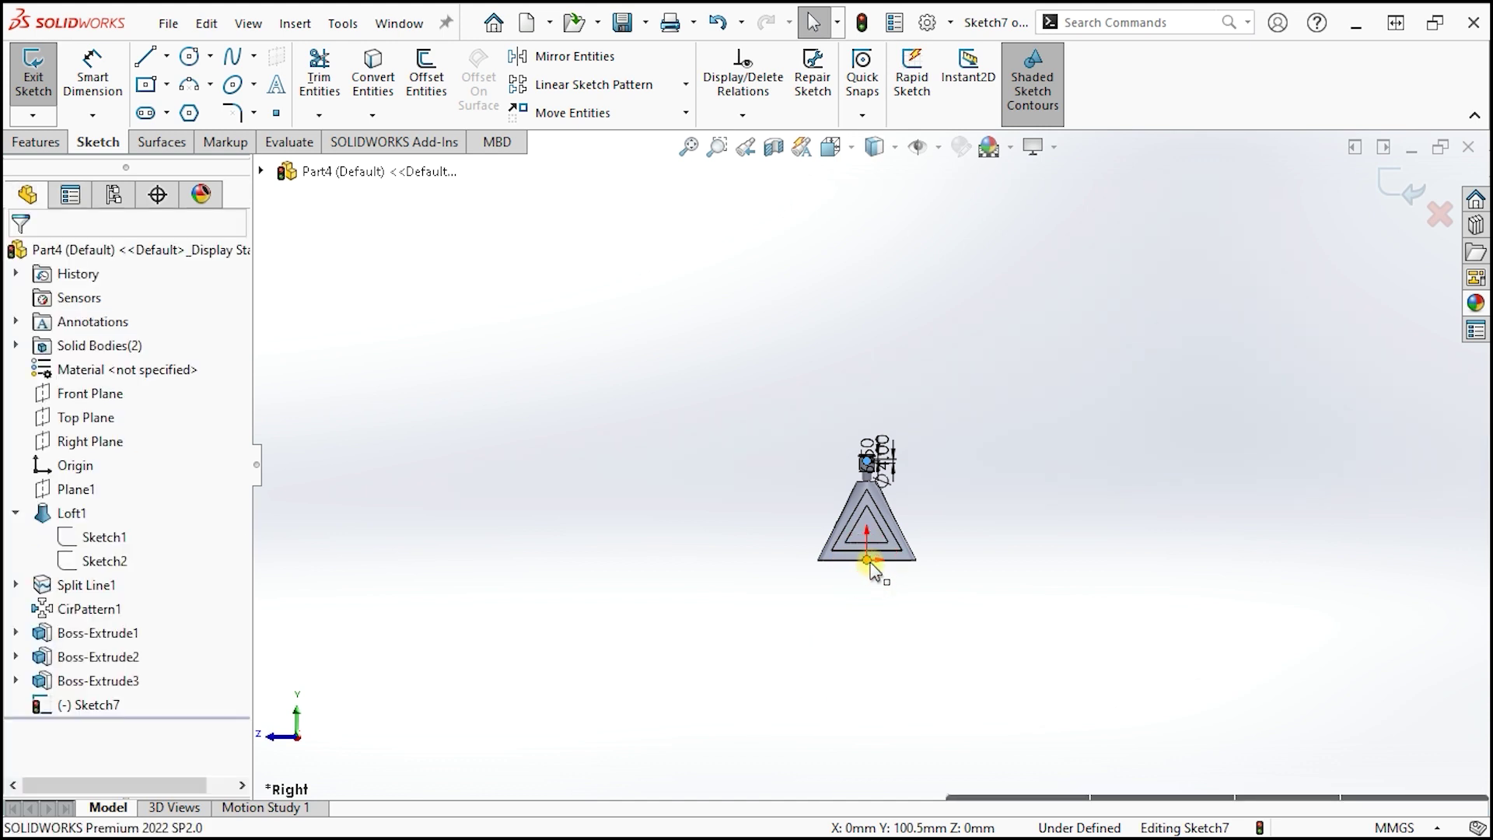
pyautogui.click(957, 467)
pyautogui.scroll(-2, 881, 464)
pyautogui.scroll(-2, 881, 465)
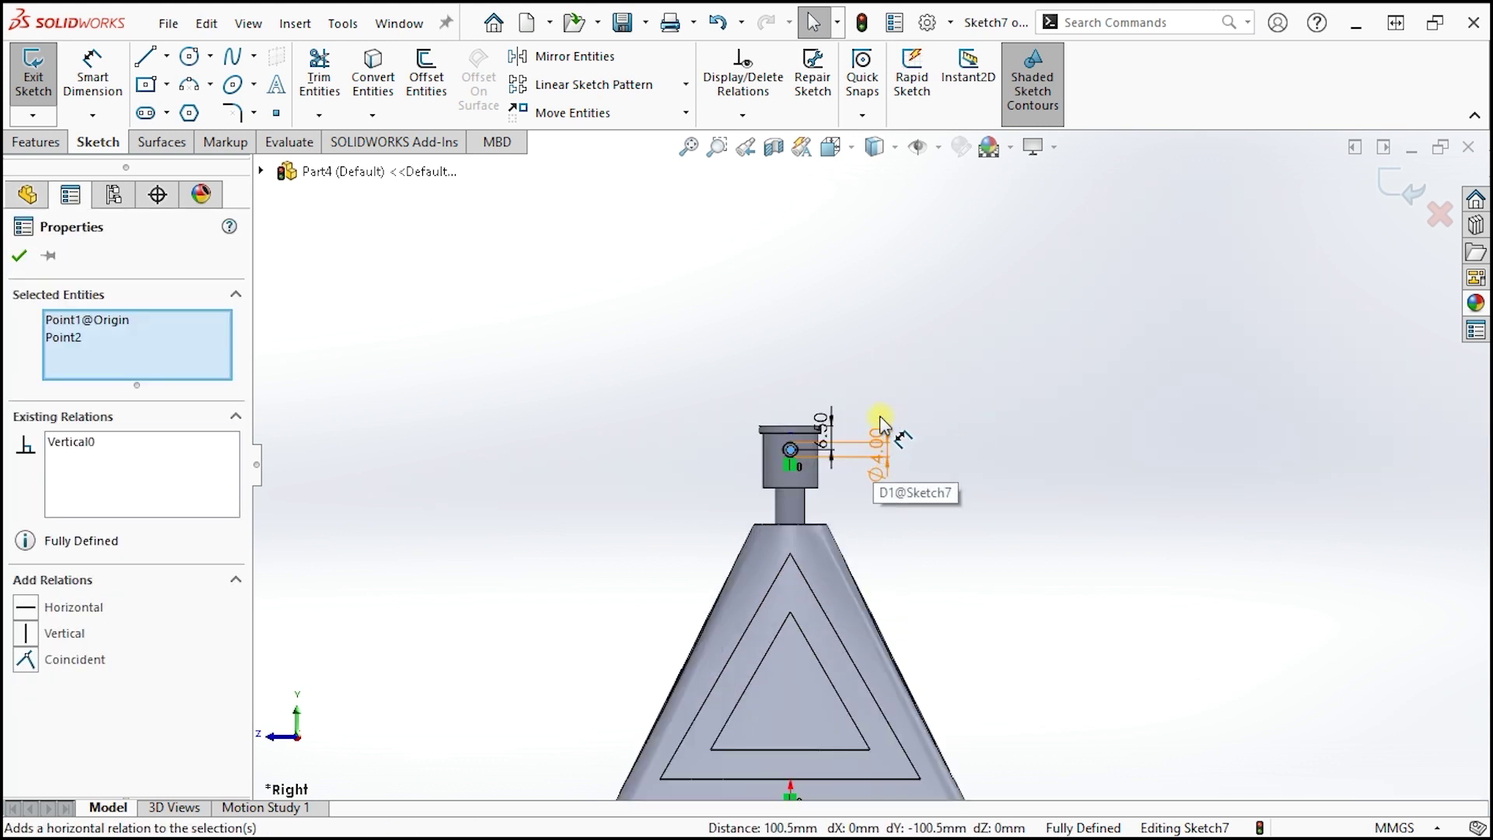
pyautogui.click(1026, 340)
pyautogui.click(40, 147)
pyautogui.click(59, 78)
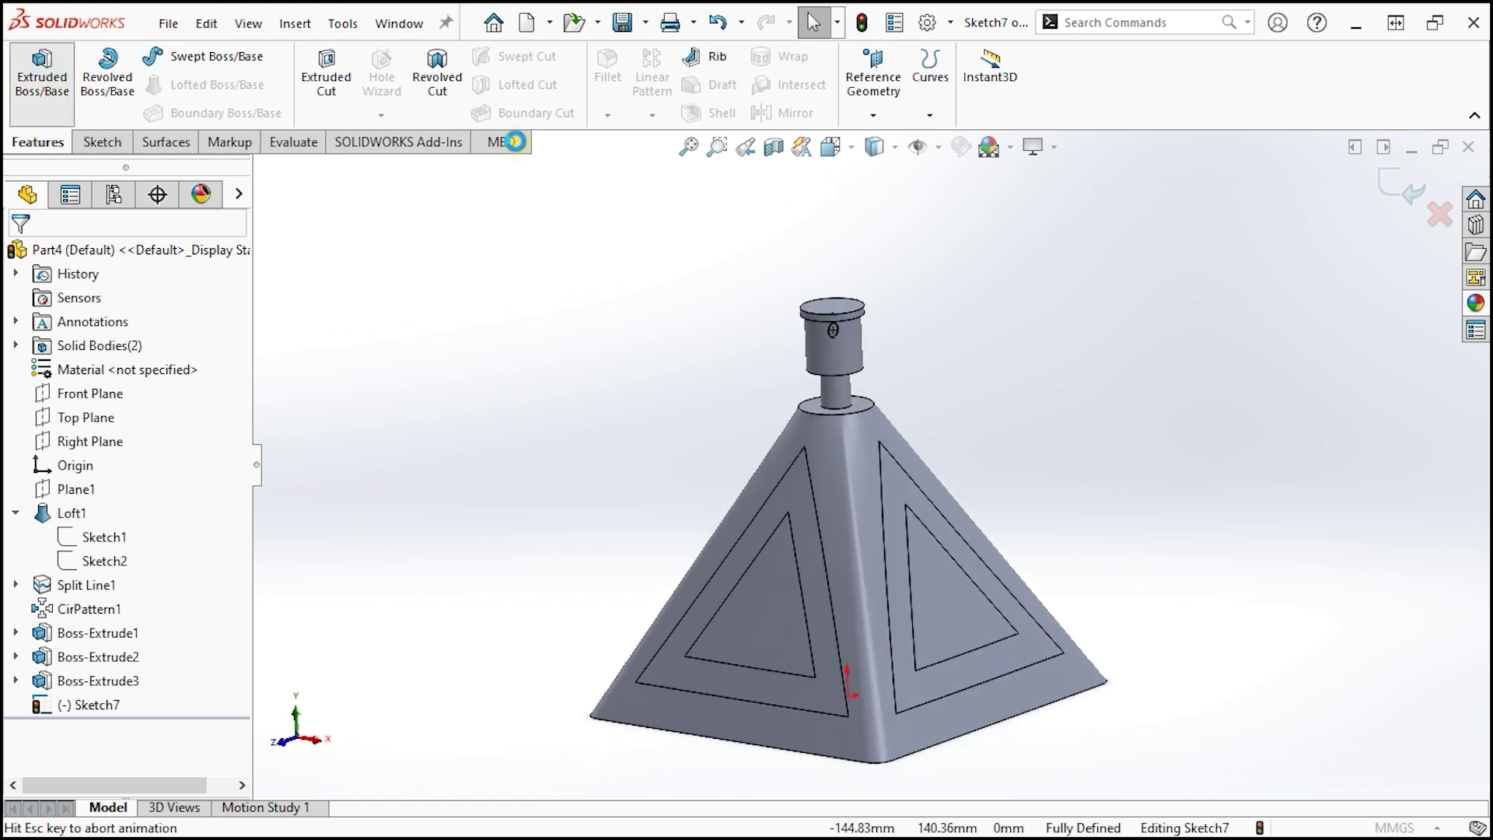
# Step: Extrude the Ø4 mm circle Blind 12 mm into a side peg
pyautogui.scroll(-3, 960, 327)
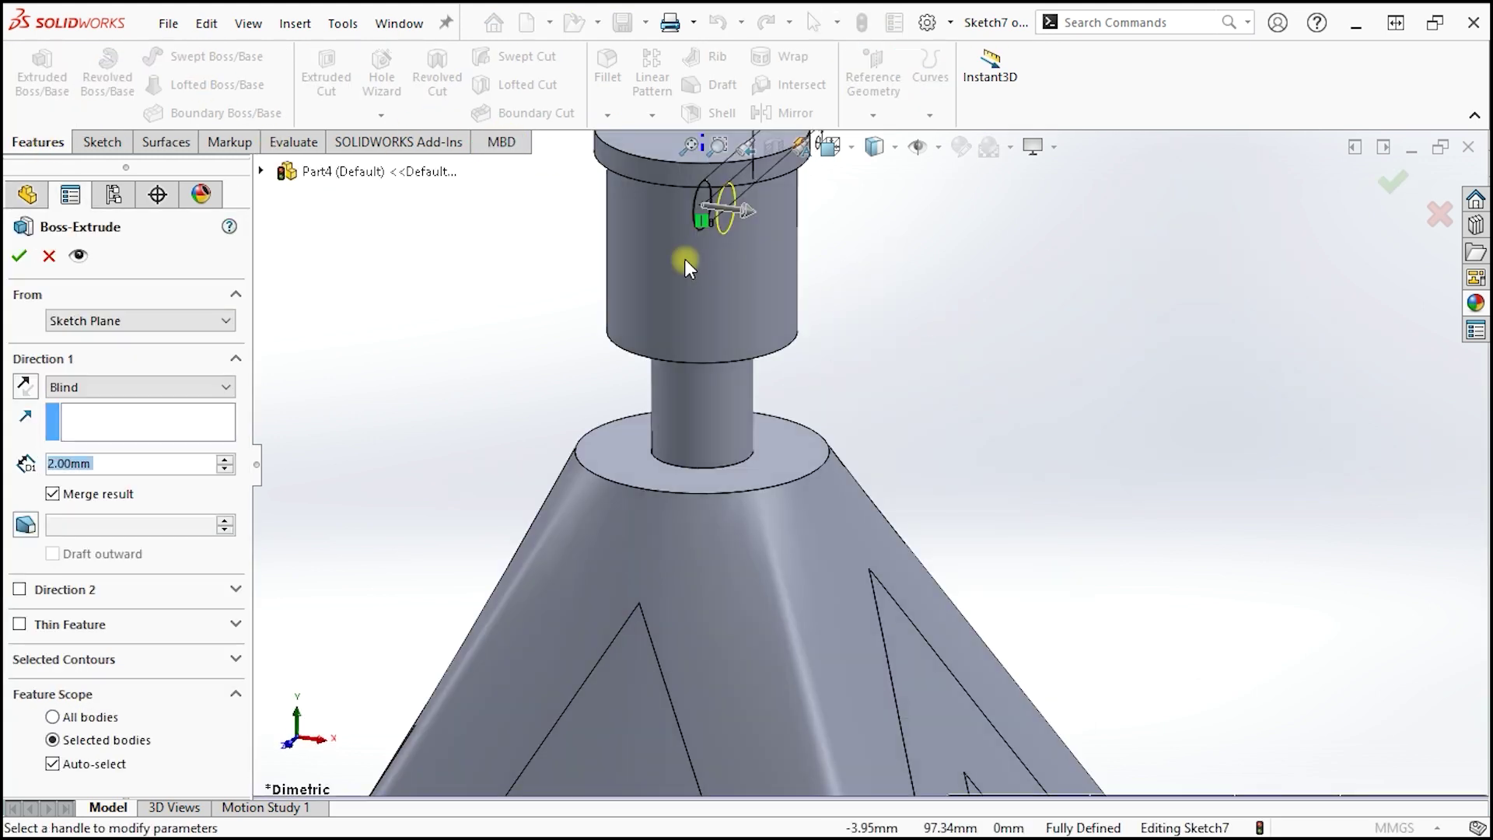
pyautogui.scroll(1, 685, 261)
pyautogui.moveTo(795, 259); pyautogui.dragTo(852, 268)
pyautogui.moveTo(852, 268); pyautogui.dragTo(876, 276, button='middle')
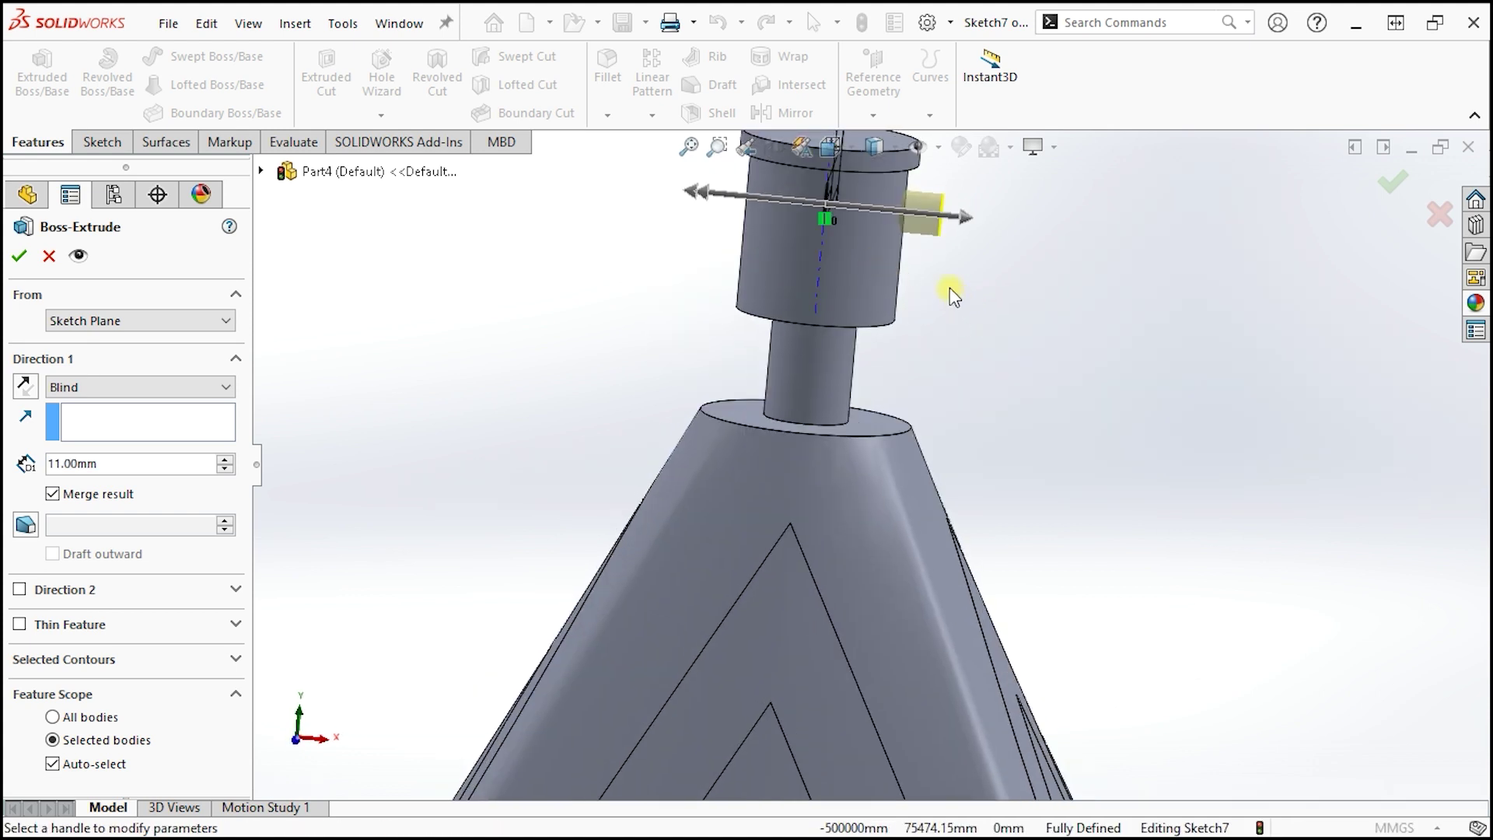
pyautogui.click(977, 218)
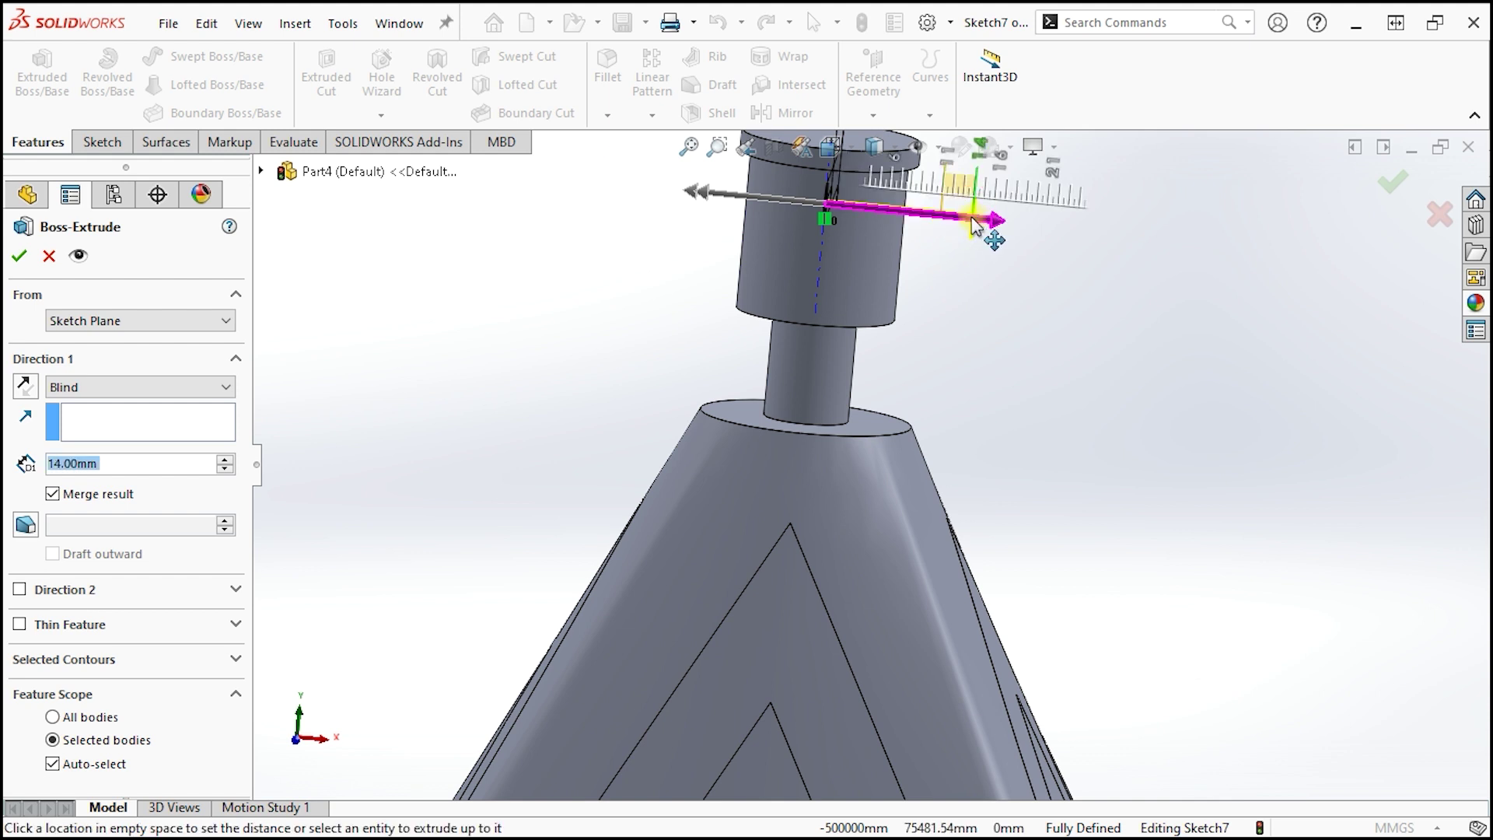
pyautogui.click(972, 217)
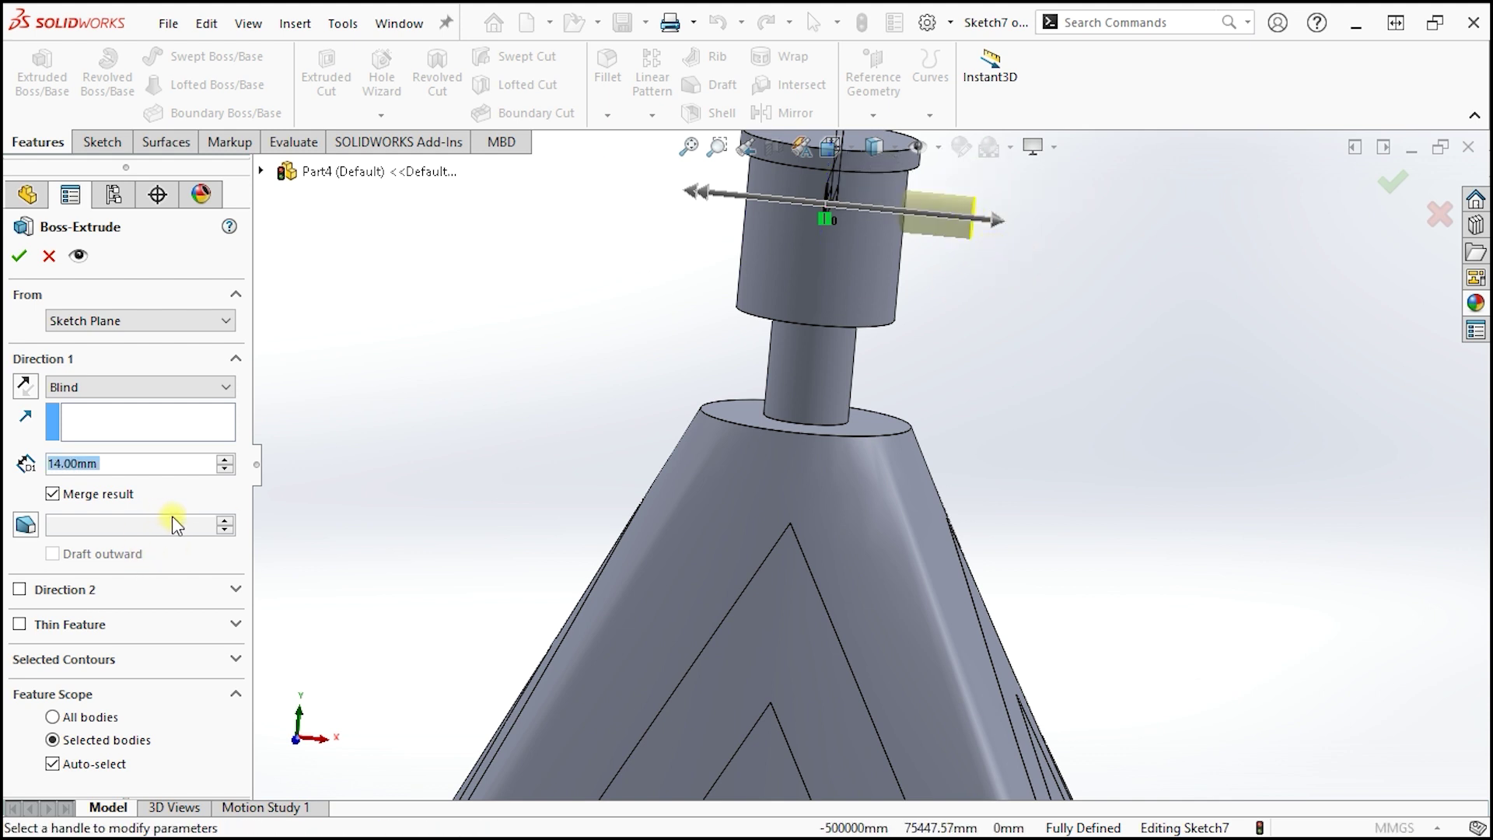
pyautogui.write('10')
pyautogui.press('Return')
pyautogui.write('12')
pyautogui.press('Return')
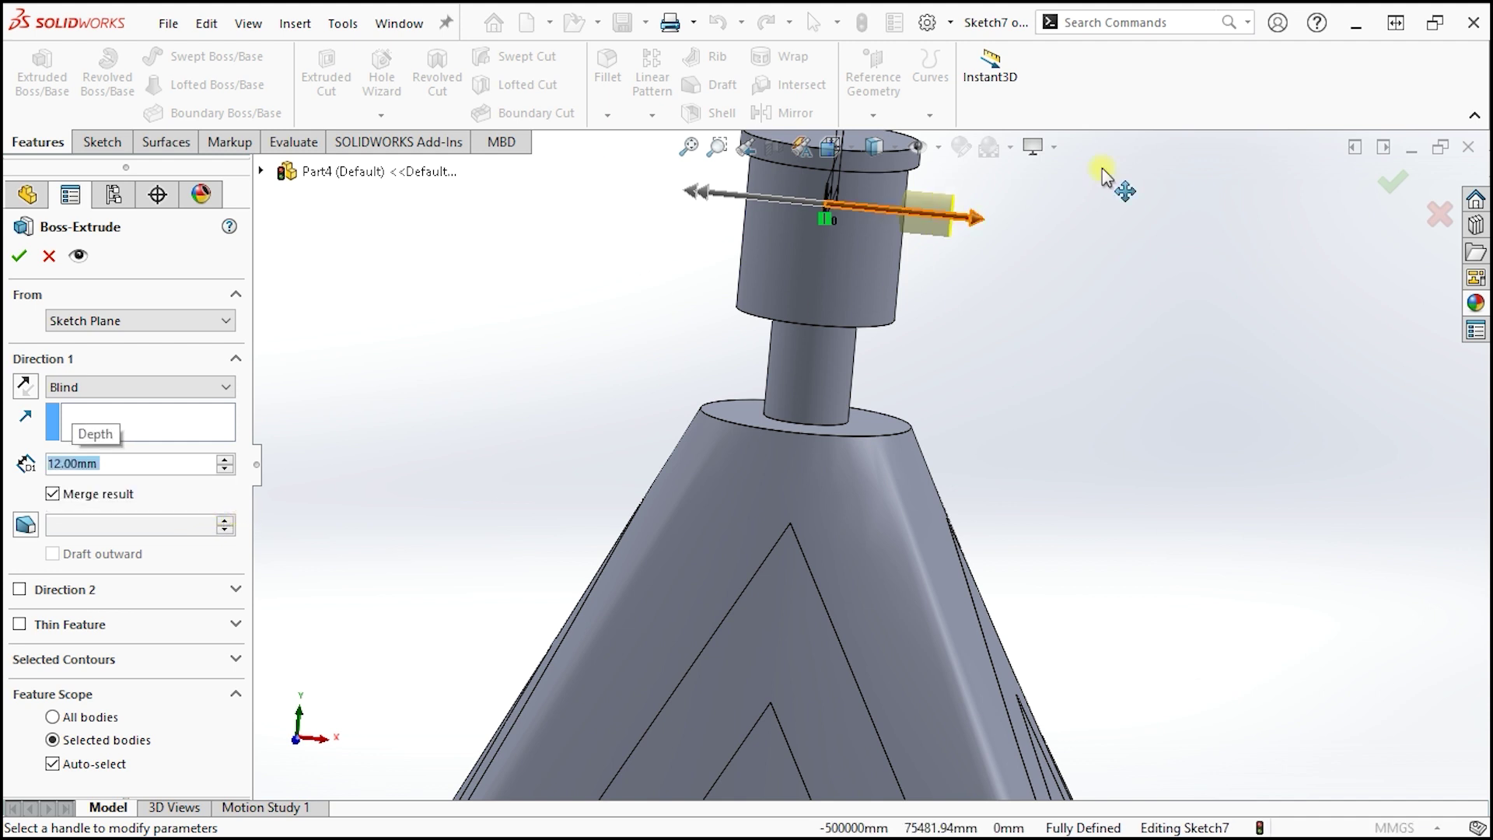
pyautogui.click(1388, 183)
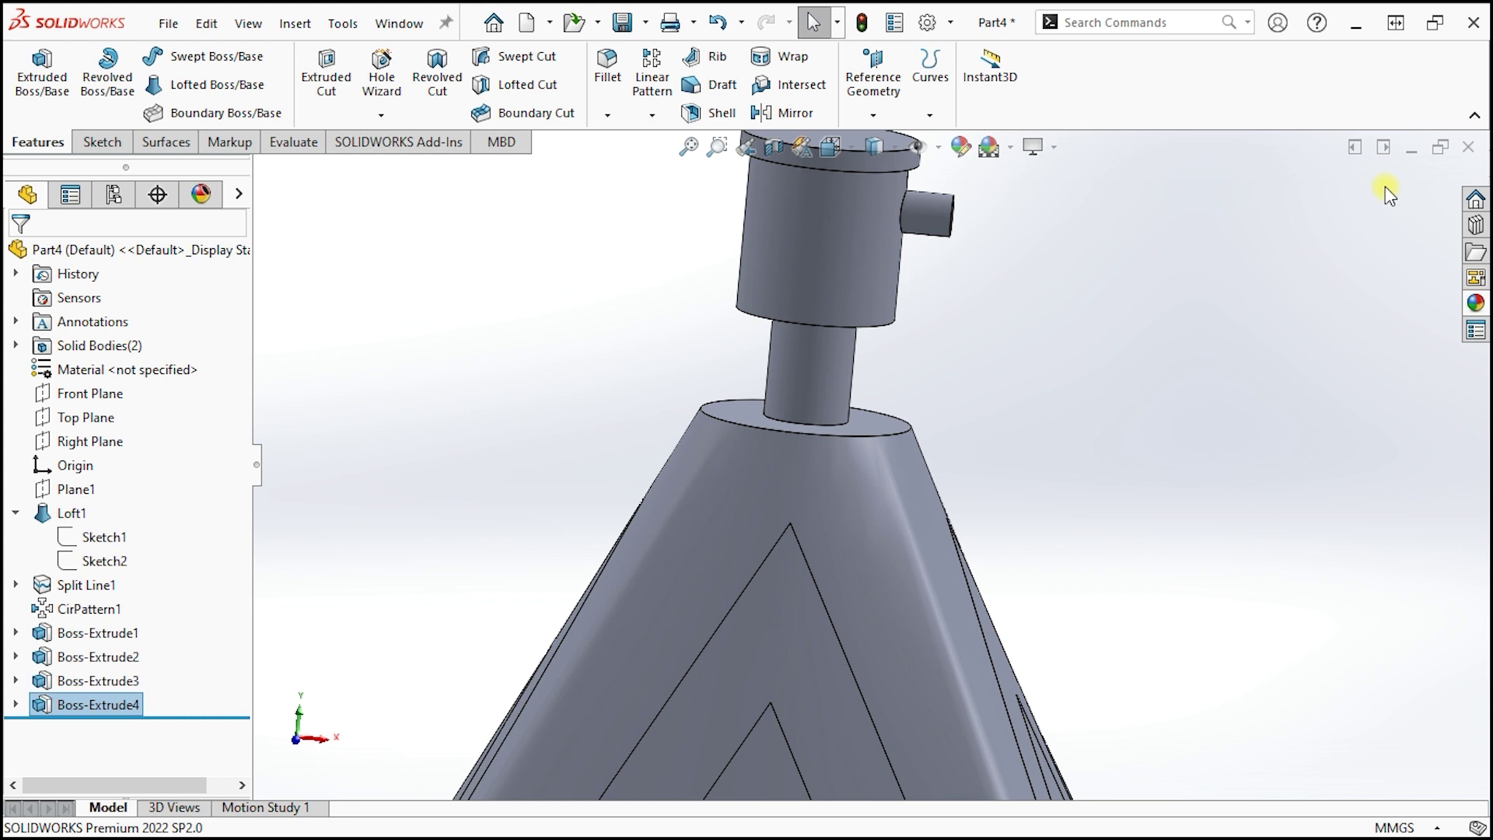
pyautogui.moveTo(1110, 310)
pyautogui.mouseDown(button='middle')
pyautogui.moveTo(950, 349)
pyautogui.moveTo(899, 323)
pyautogui.mouseUp(button='middle')
pyautogui.scroll(-3, 921, 342)
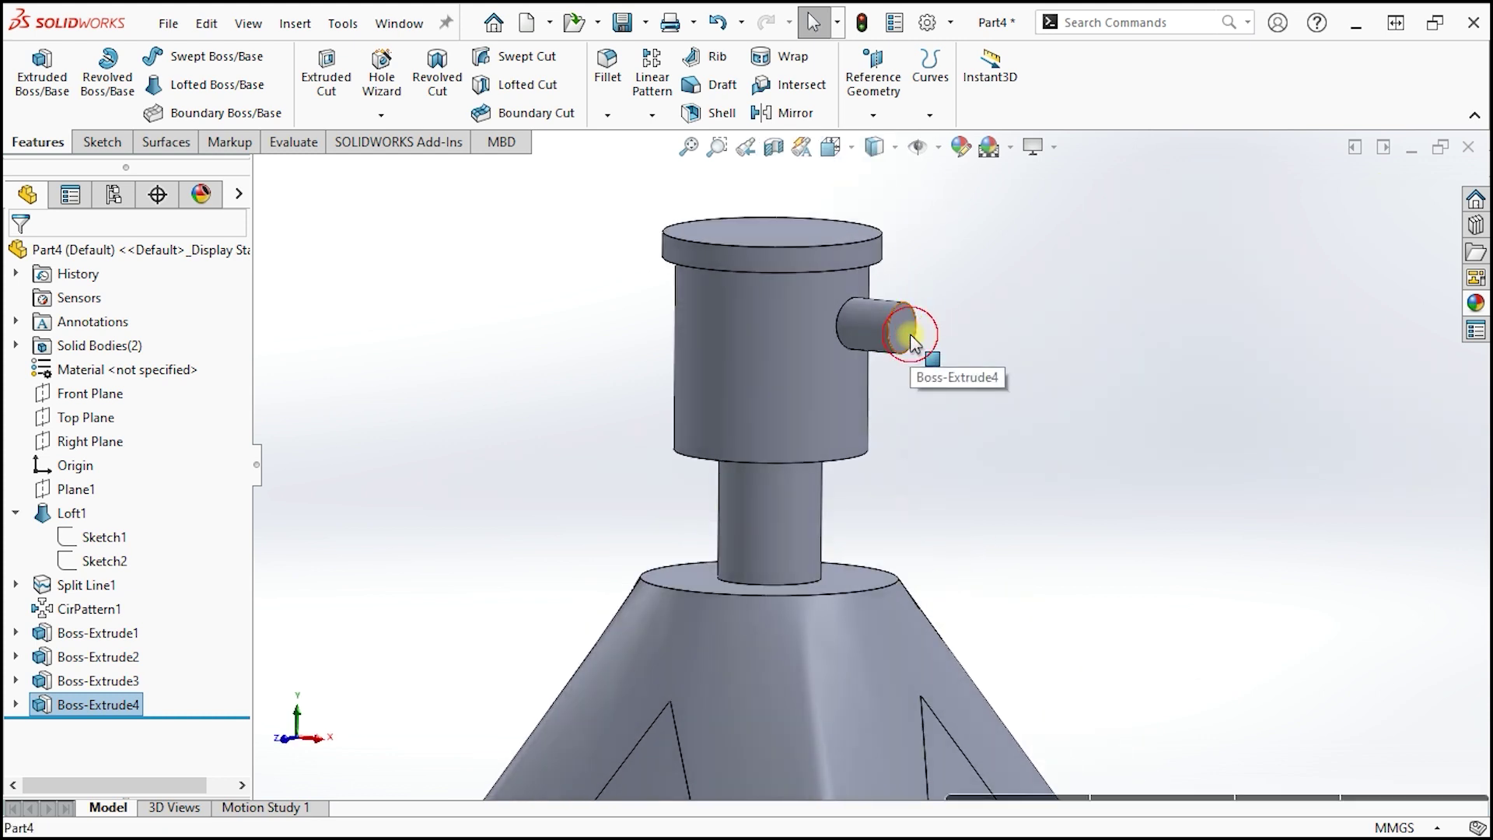
# Step: Set up a Hole Wizard ISO Ø1.0 dowel hole, Blind 3 mm deep
pyautogui.click(910, 334)
pyautogui.click(1041, 417)
pyautogui.click(372, 72)
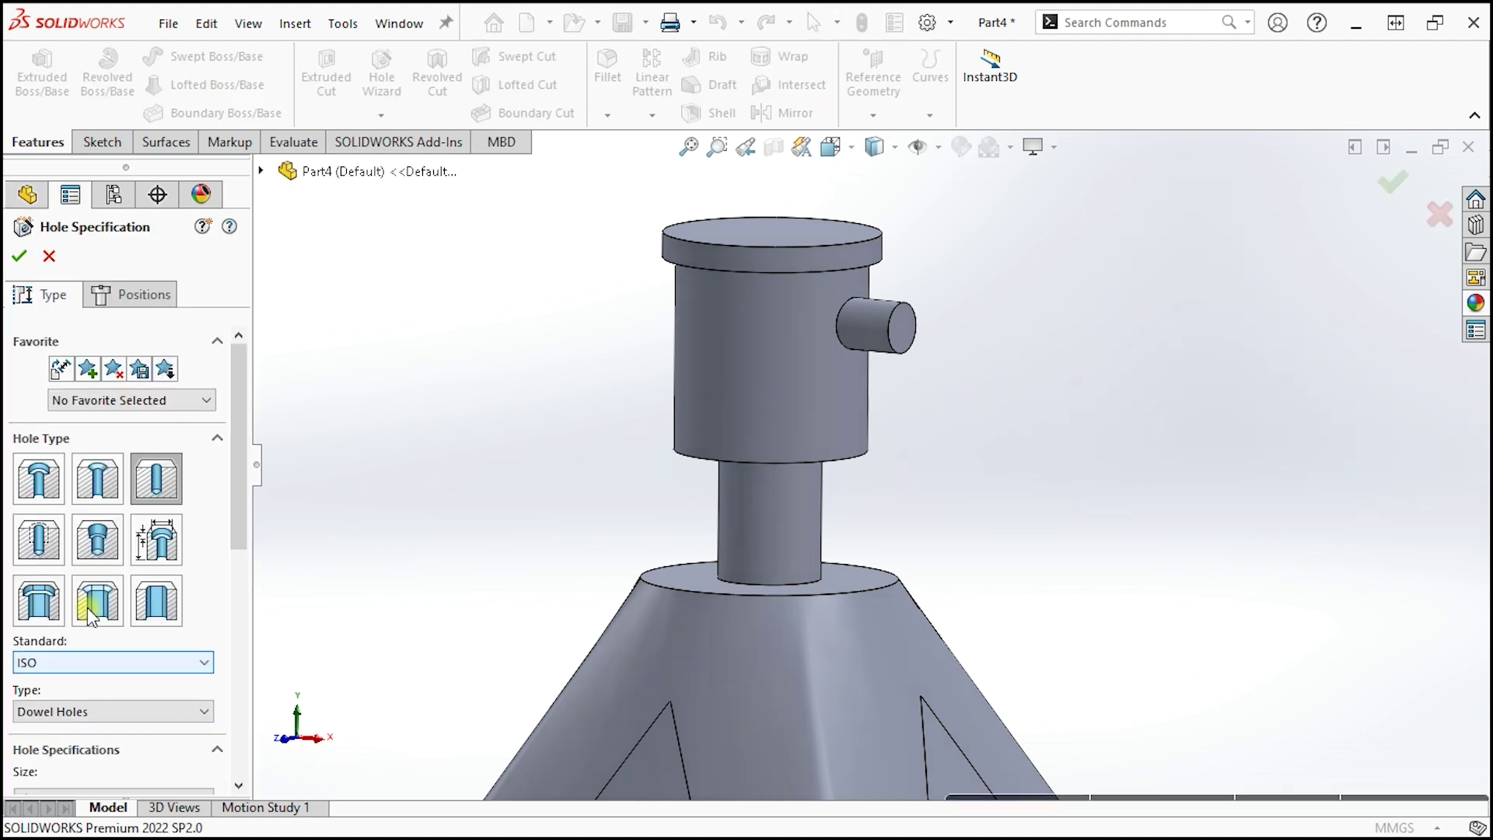
pyautogui.scroll(-3, 241, 669)
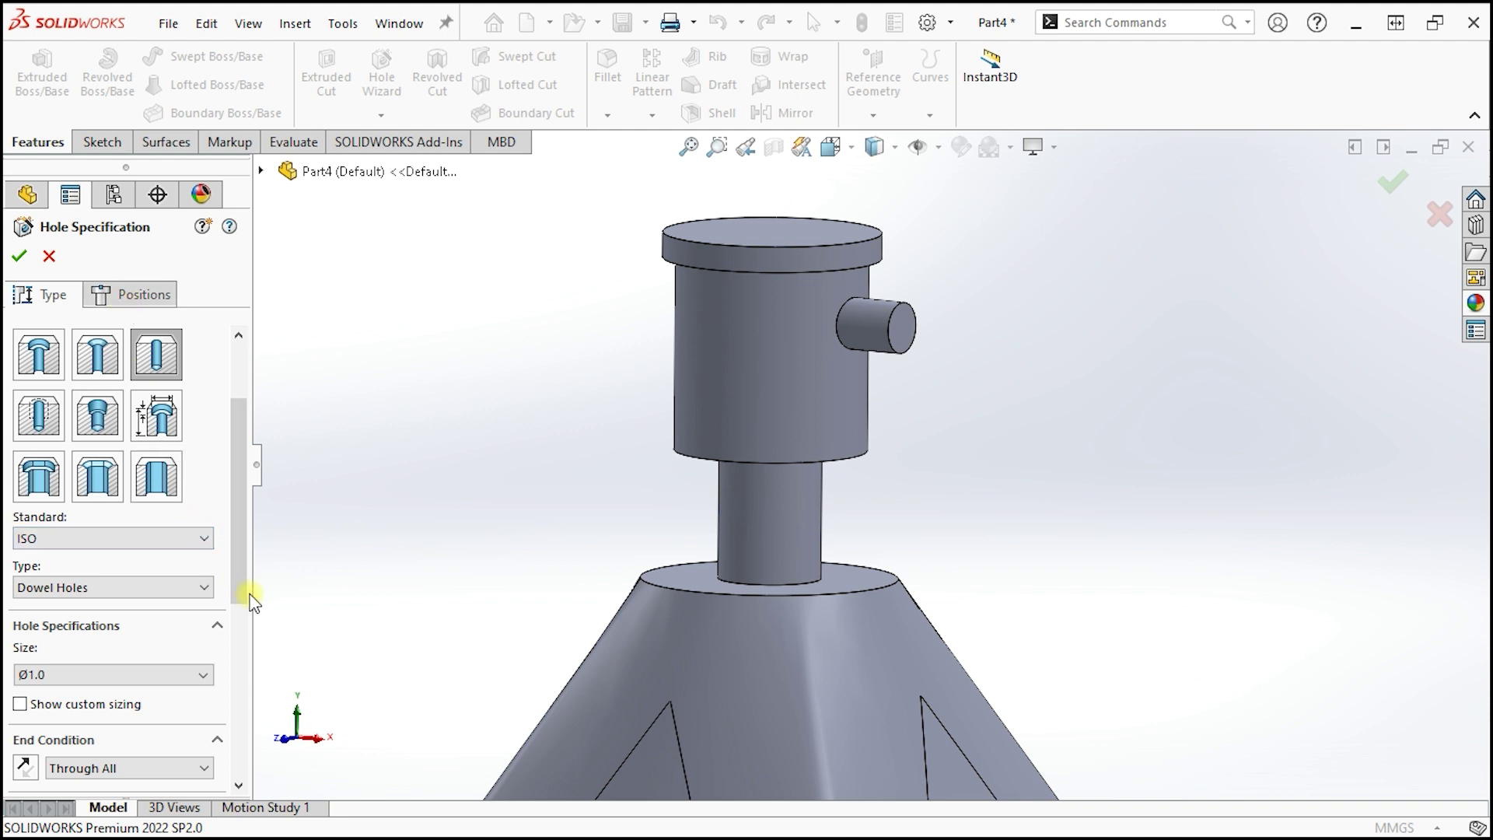
pyautogui.scroll(-3, 248, 599)
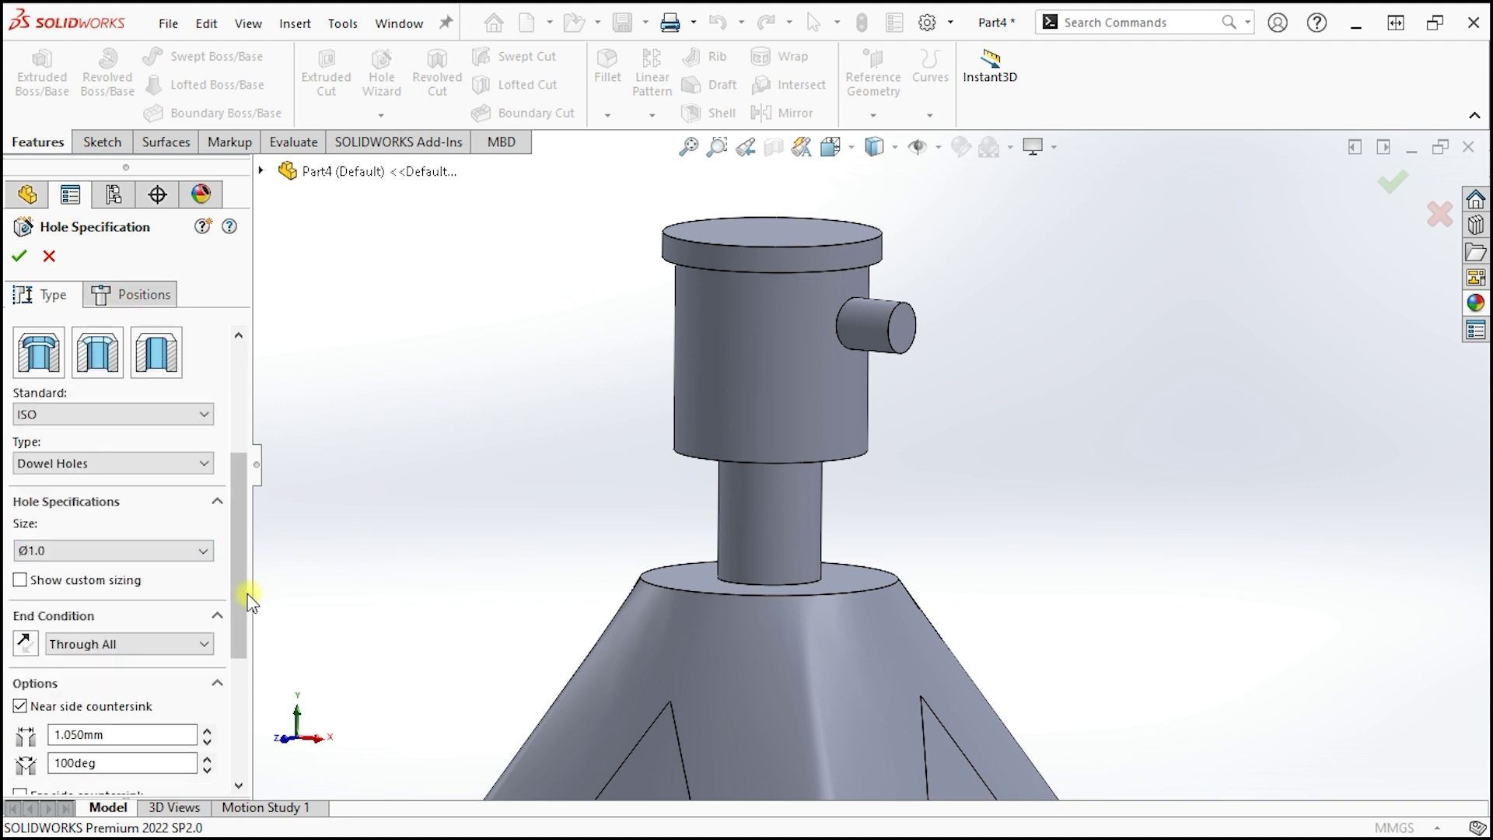
pyautogui.click(130, 645)
pyautogui.click(89, 678)
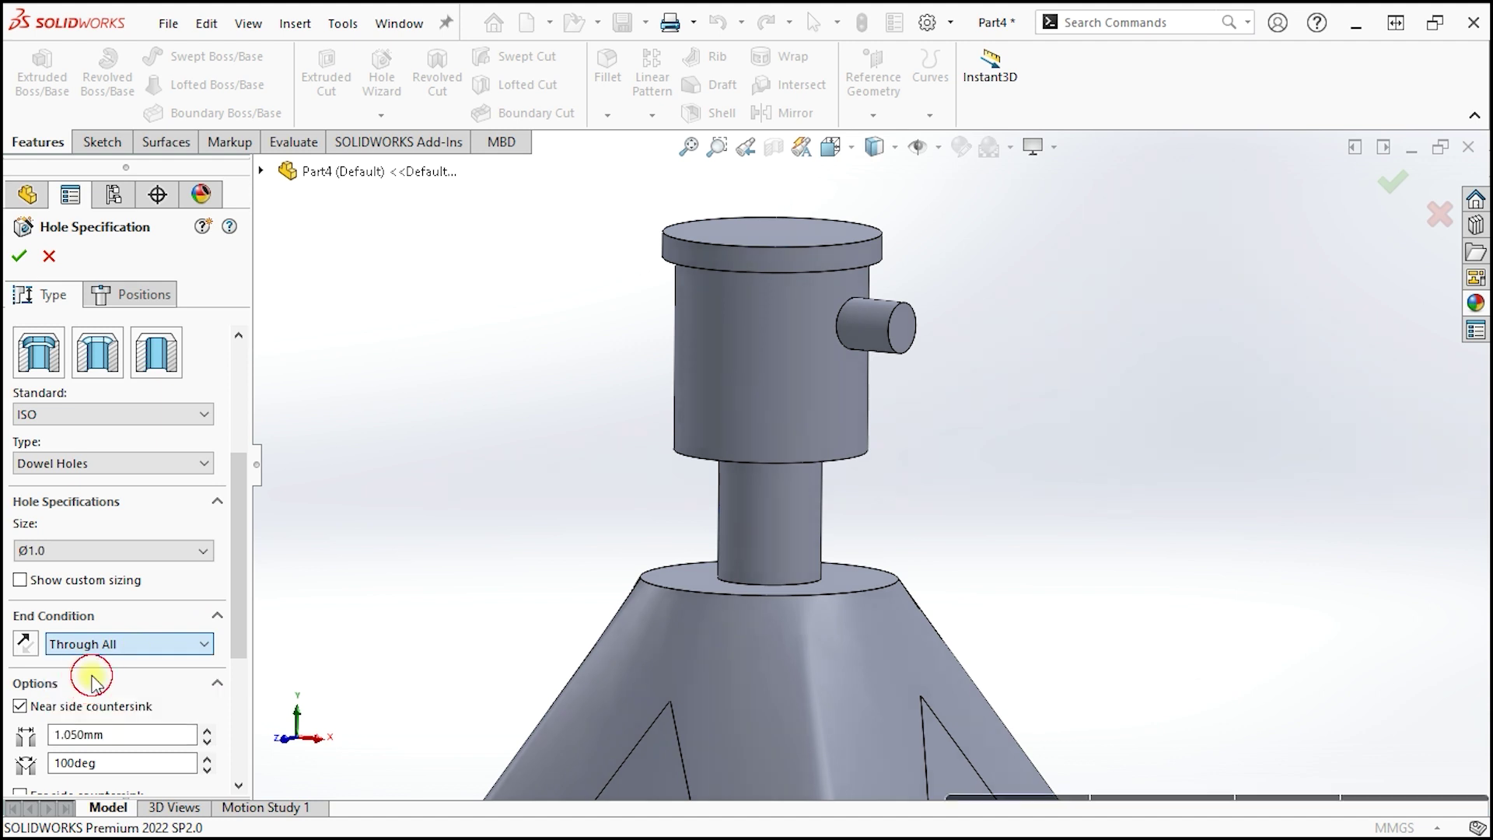
pyautogui.click(109, 644)
pyautogui.doubleClick(123, 669)
pyautogui.write('3')
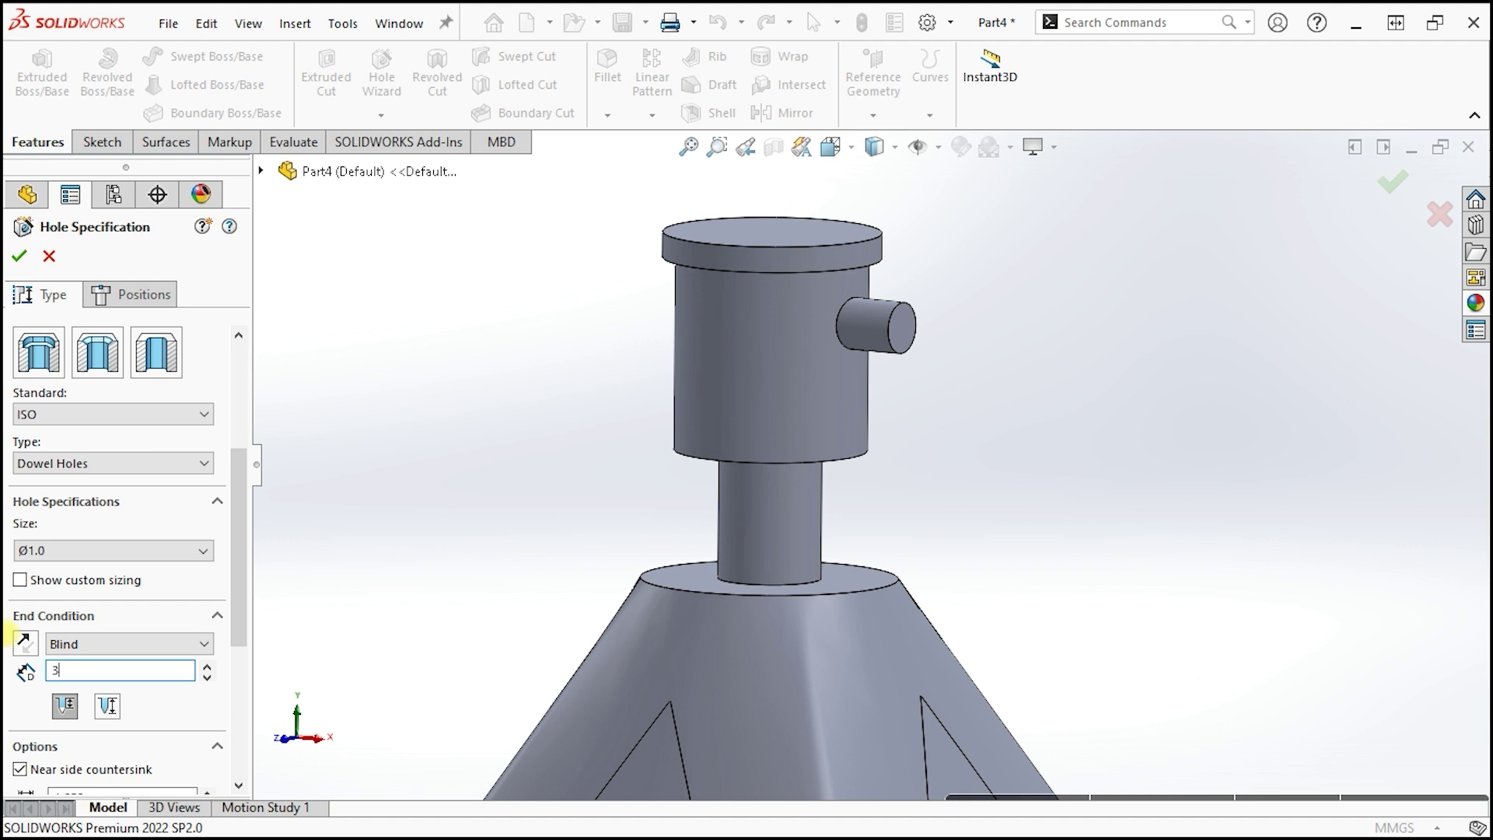
pyautogui.press('Return')
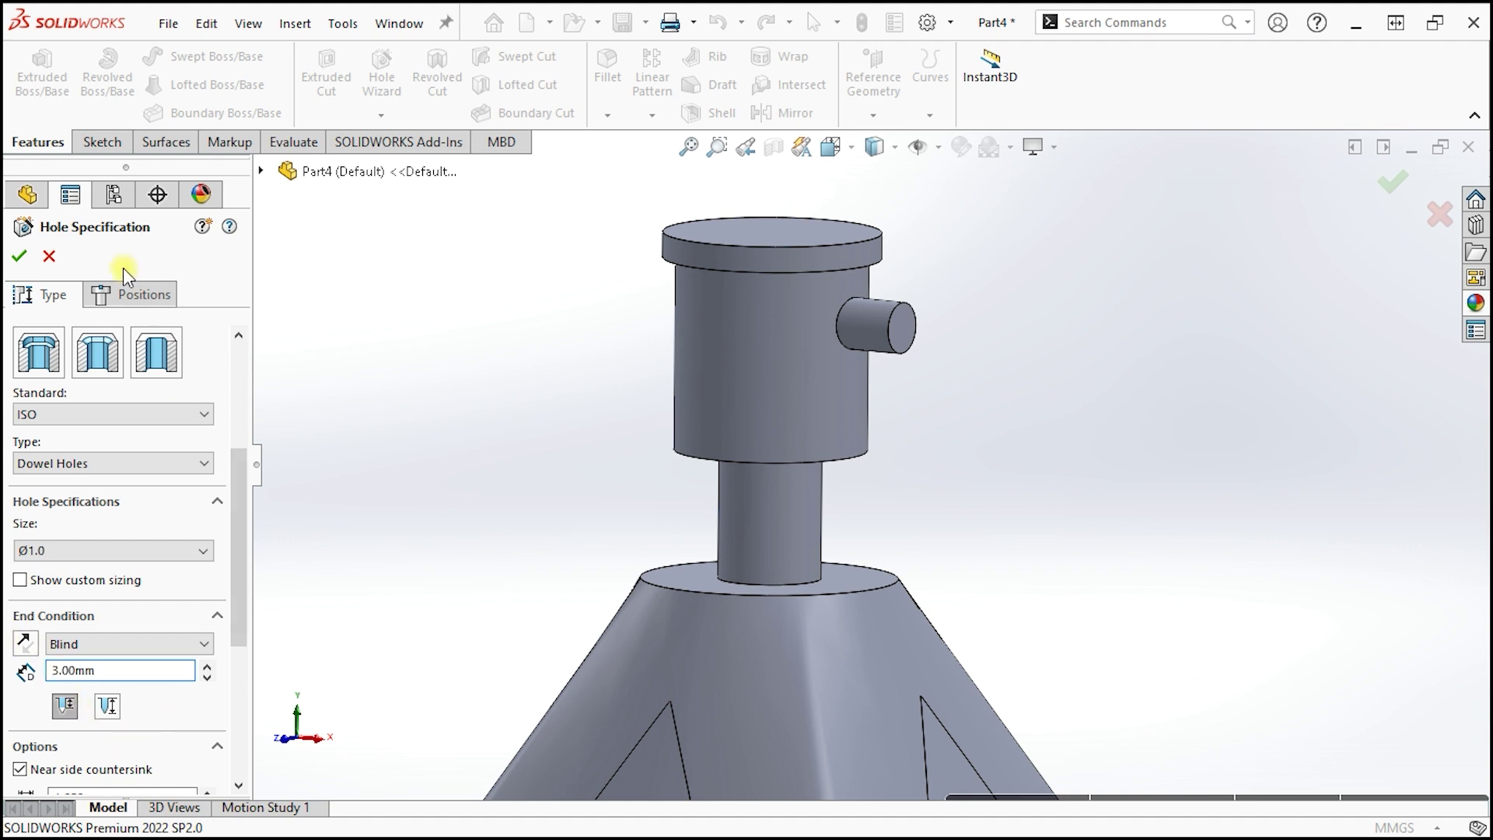
# Step: Place the dowel hole at the centre of the peg's end face
pyautogui.click(132, 294)
pyautogui.click(879, 312)
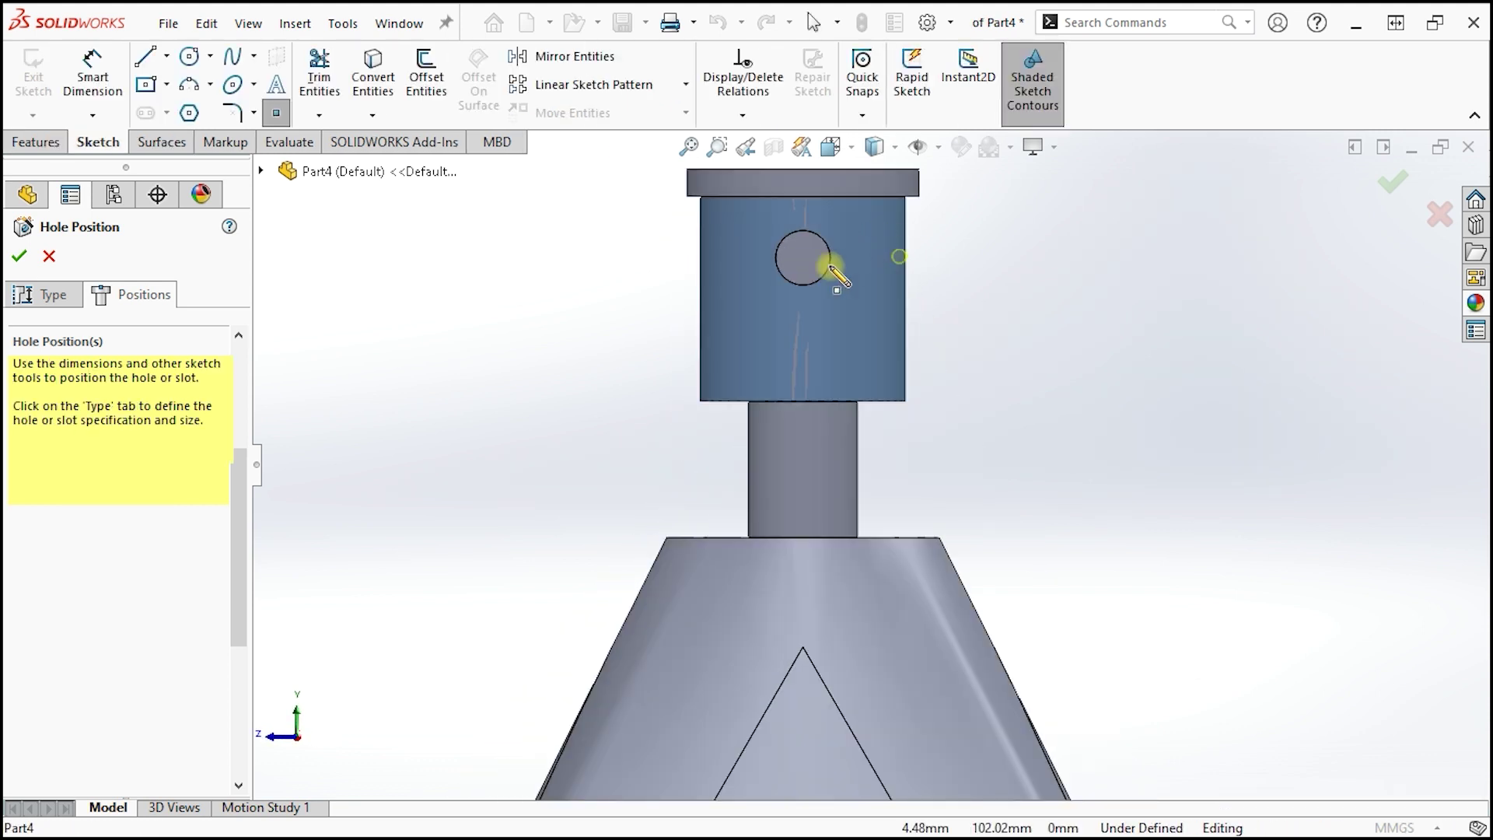
pyautogui.click(802, 257)
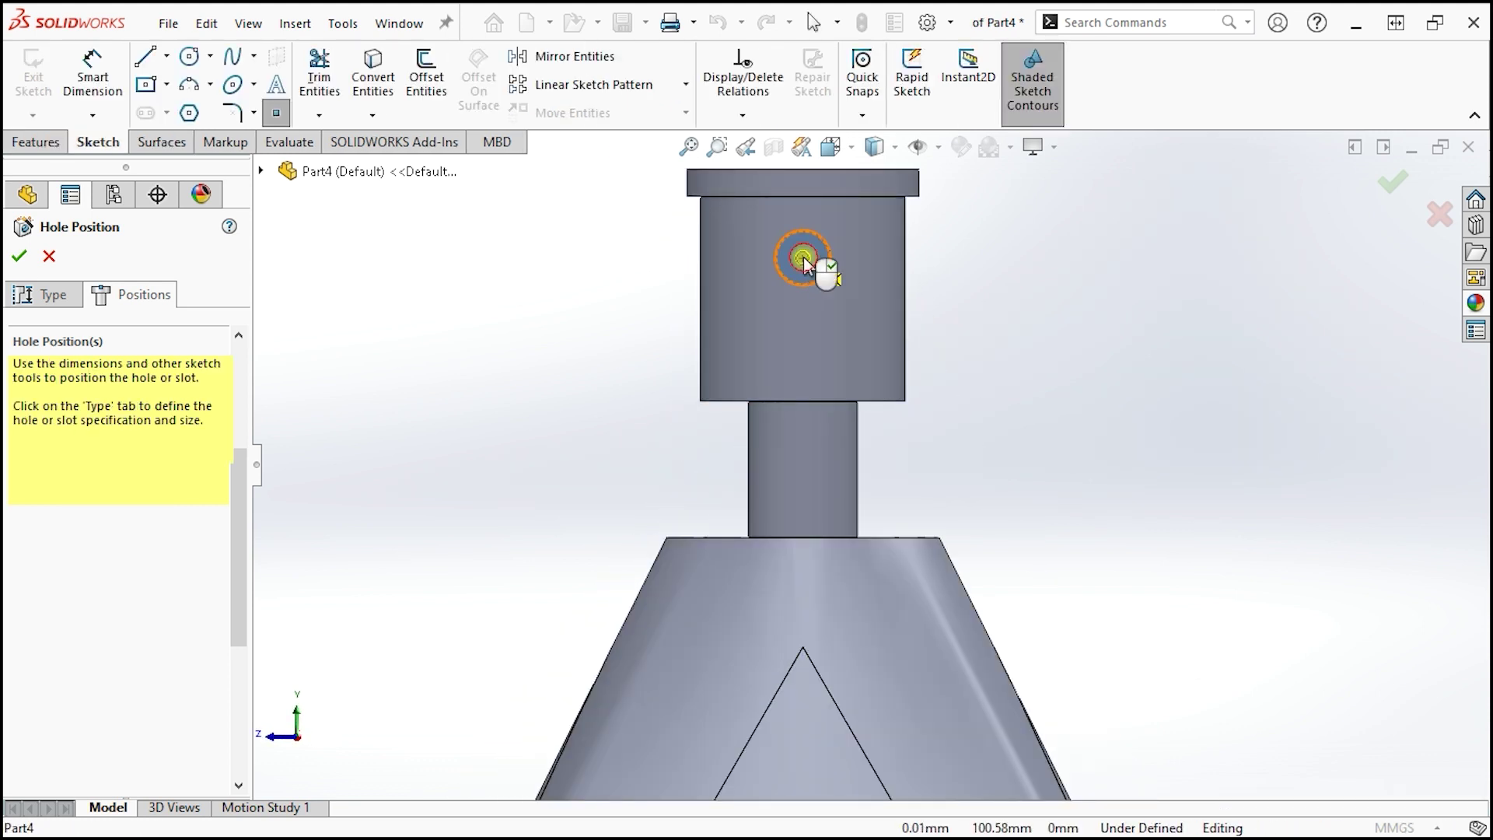
pyautogui.rightClick(804, 268)
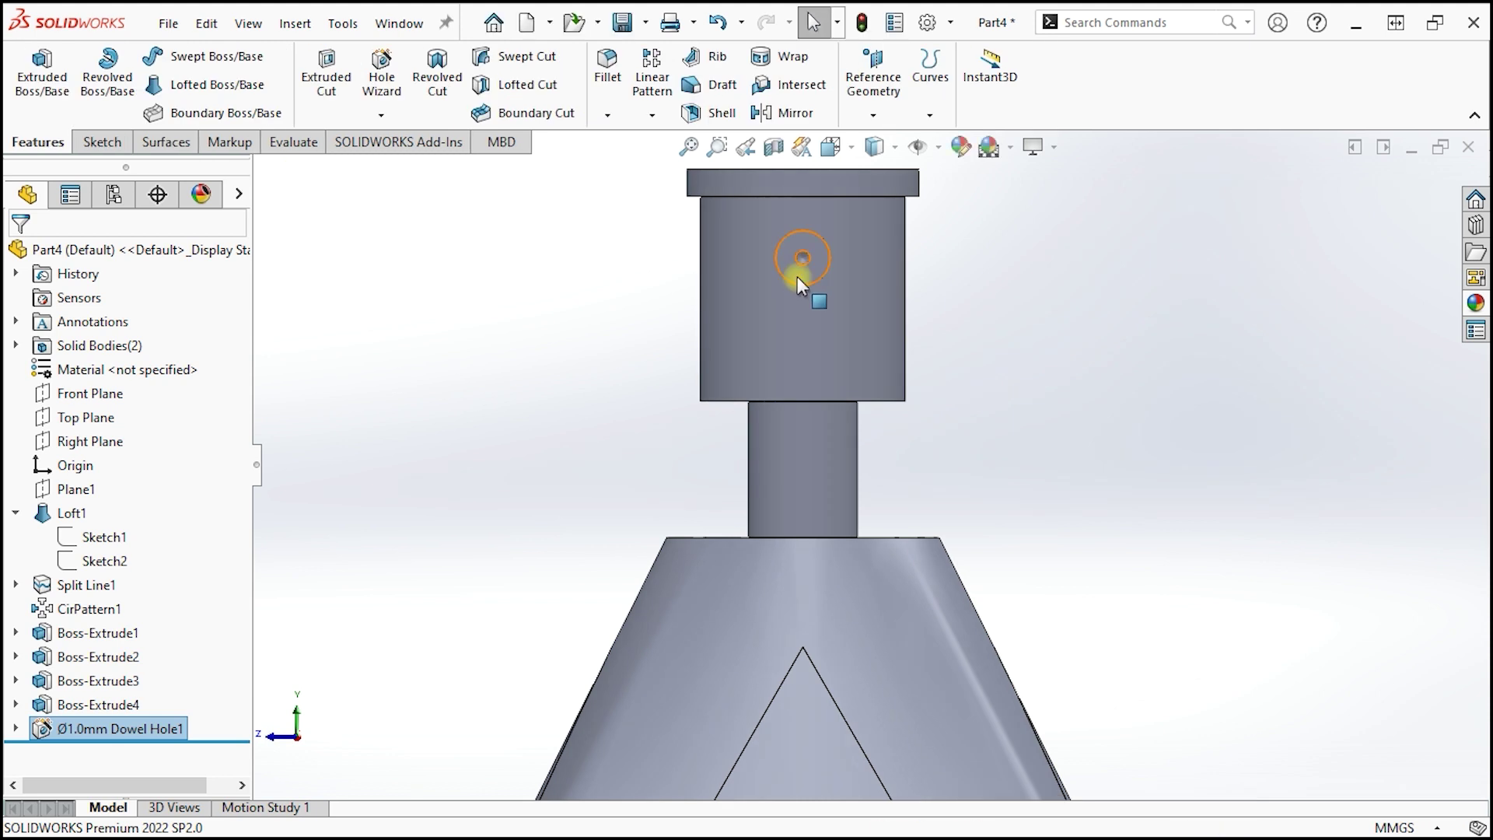
pyautogui.moveTo(801, 284); pyautogui.dragTo(872, 299, button='middle')
# Step: Switch to the Dimetric view and deselect Dowel Hole1
pyautogui.press('space')
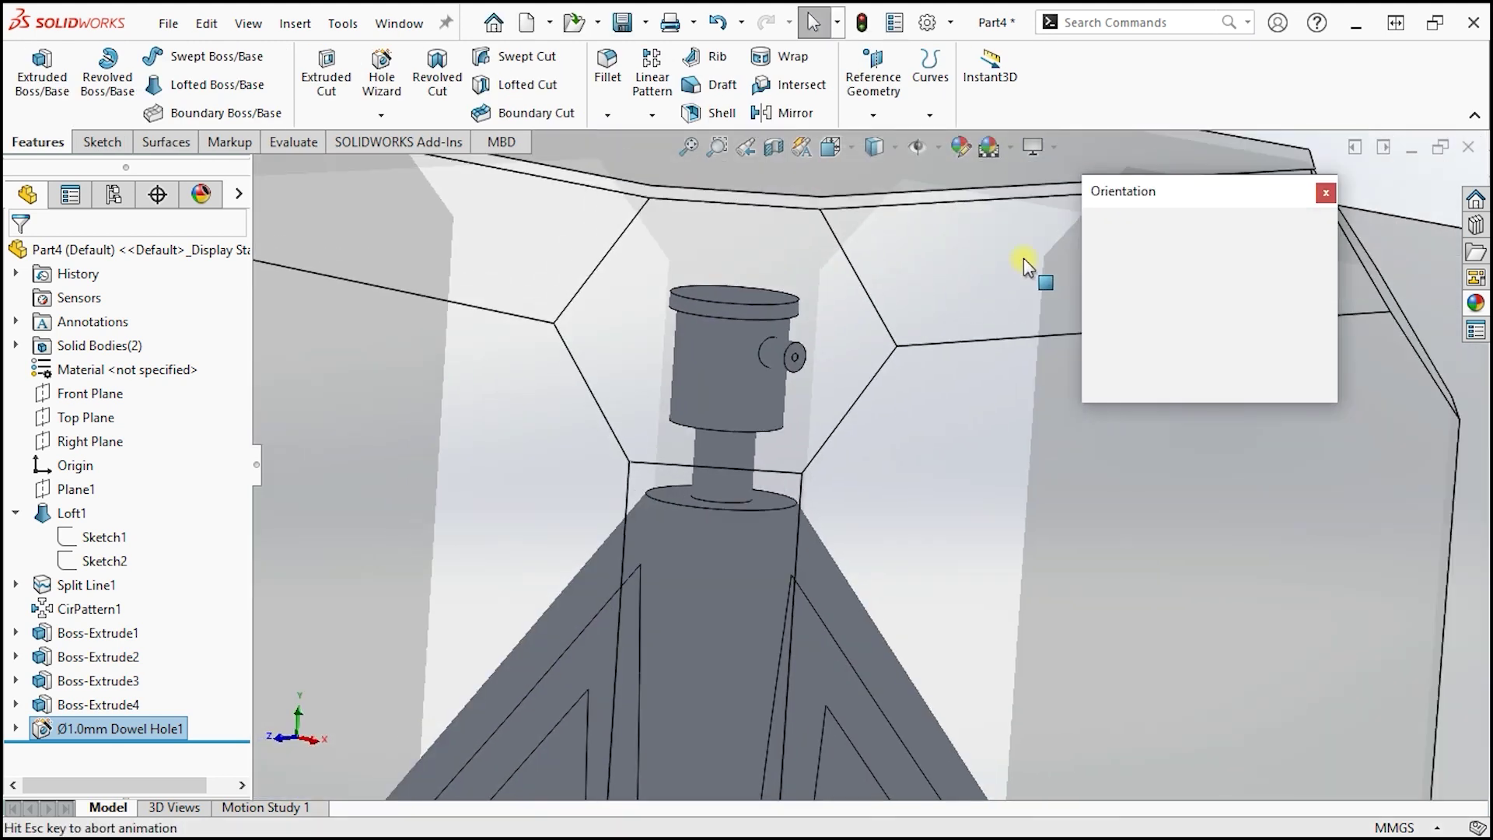
pyautogui.click(1303, 250)
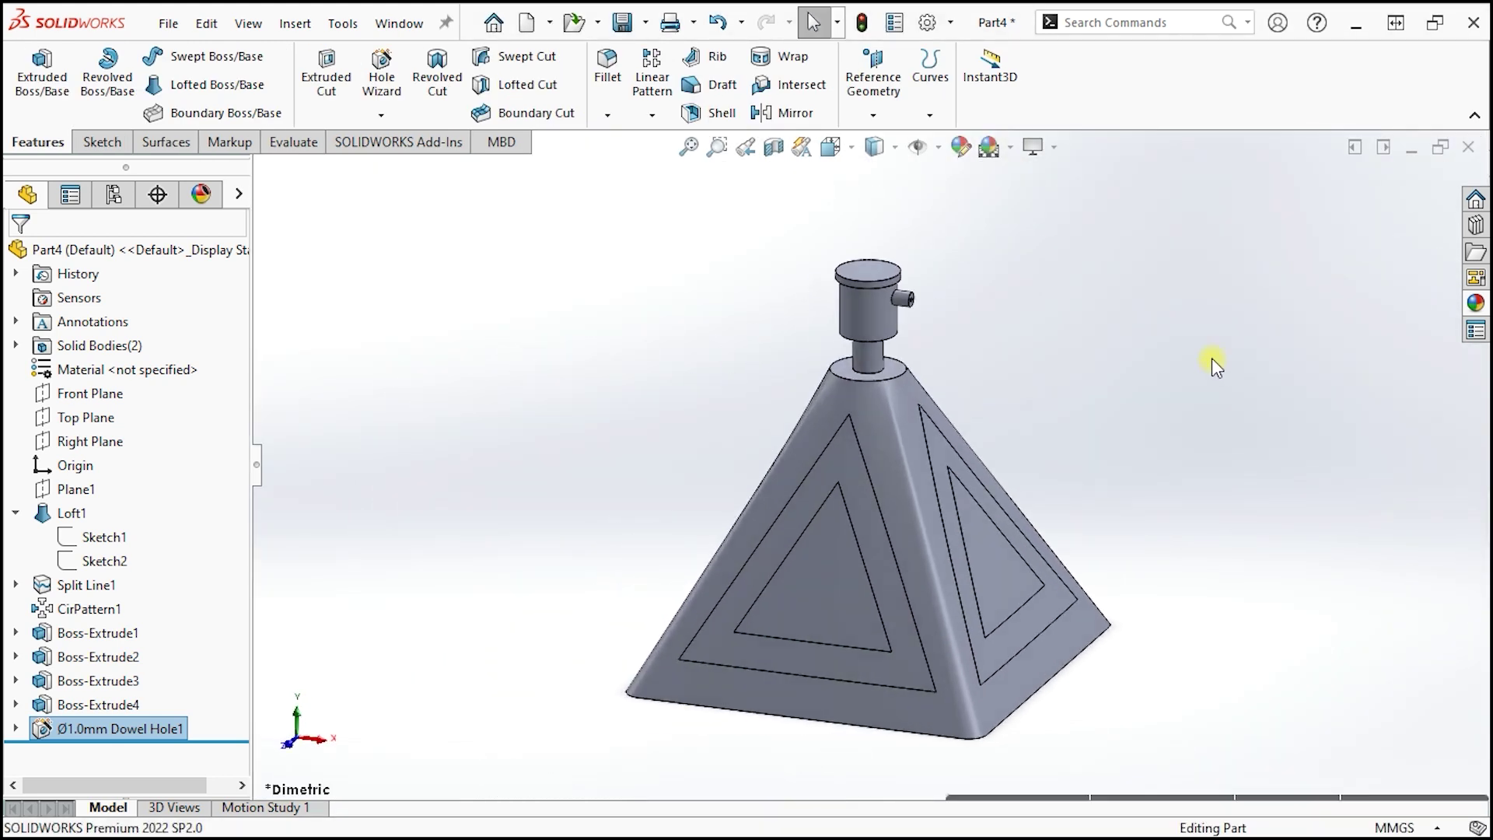
pyautogui.click(1333, 763)
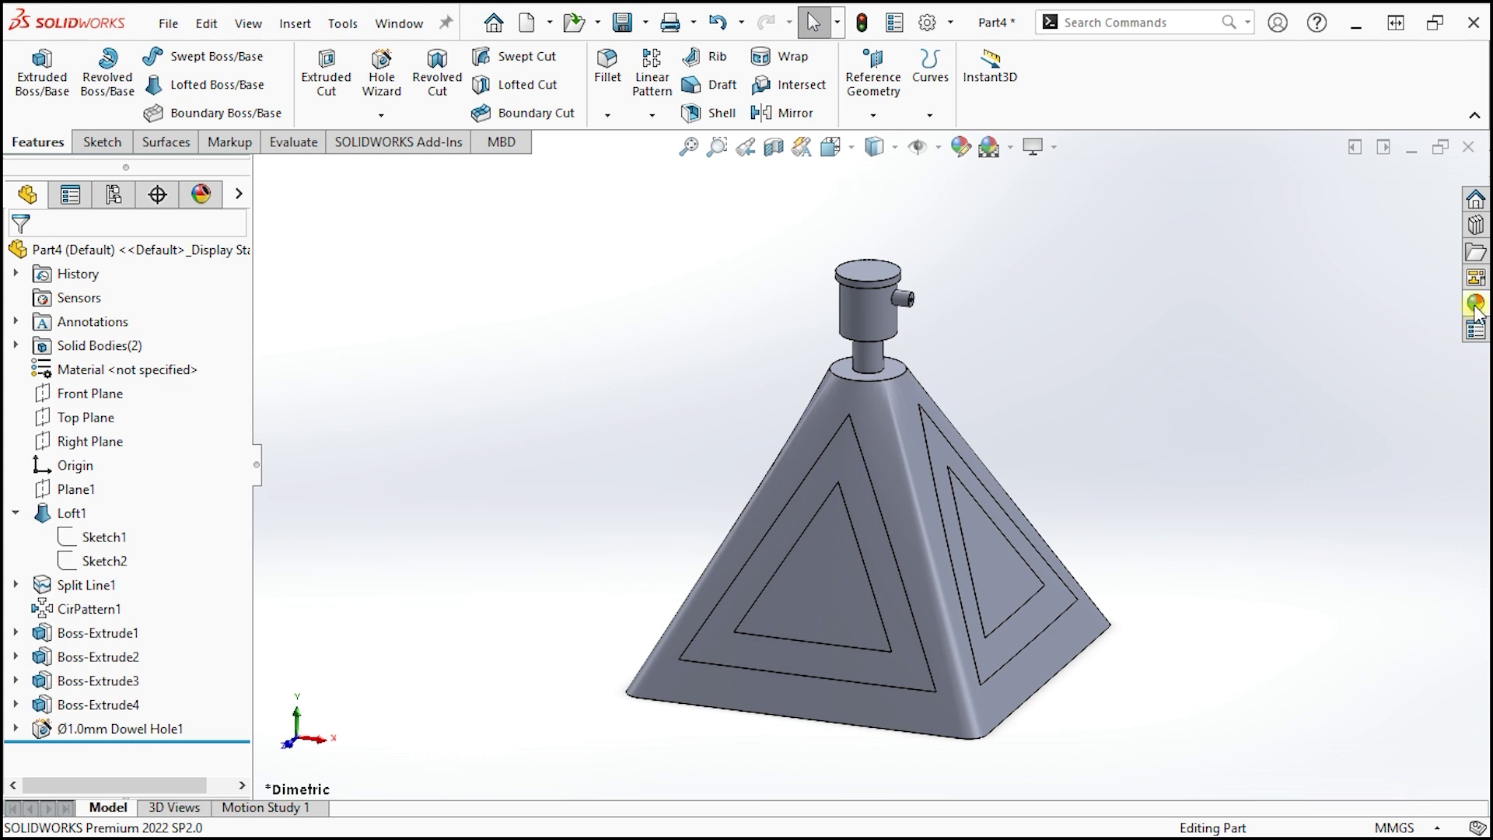